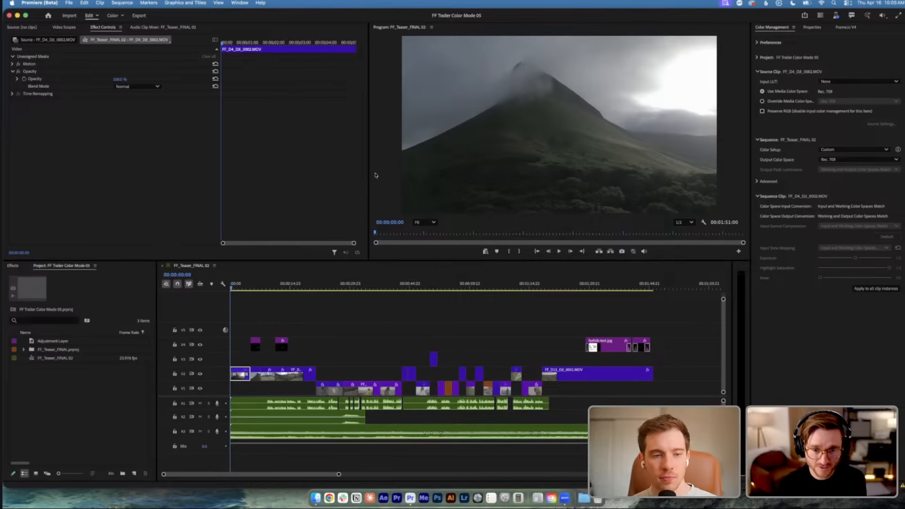
Play the FF_Teaser_FINAL 02 sequence from the start in a maximized program monitor and restore the editing layout
key("grave")
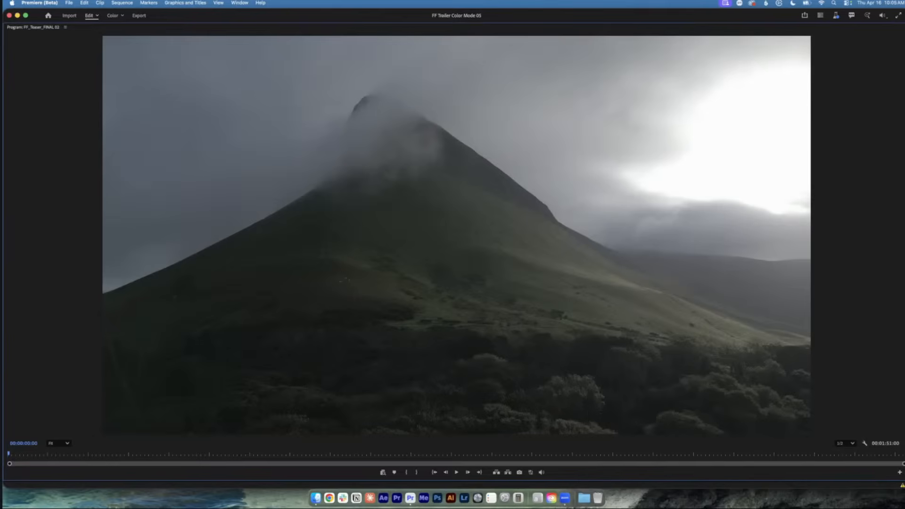
key("space")
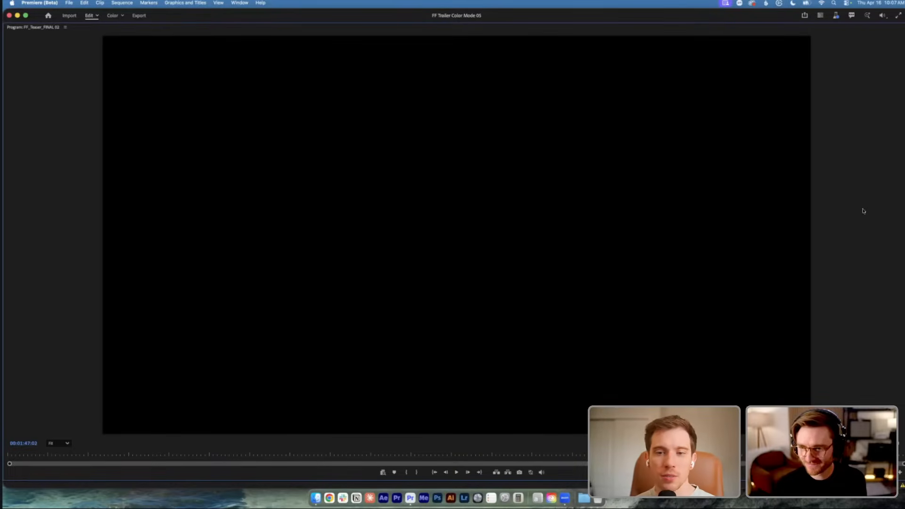
key("grave")
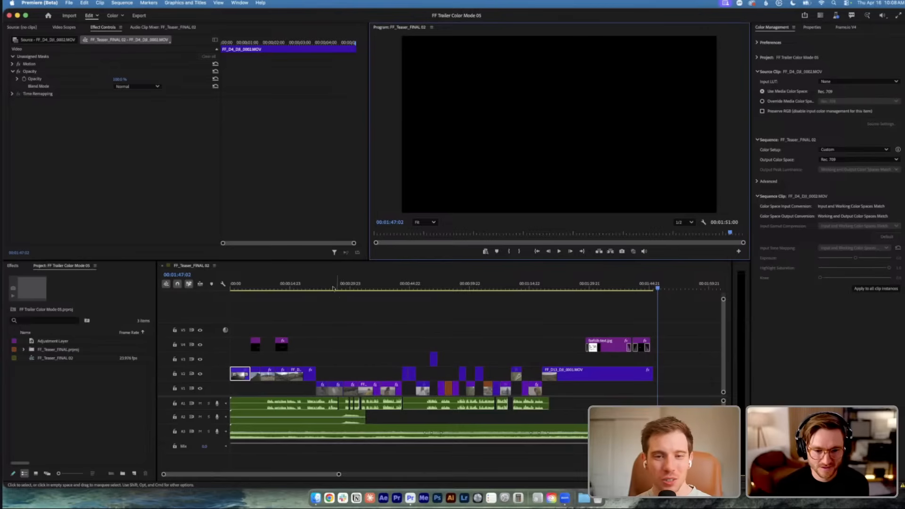
Review the ungraded drone and camera shots at several points along the sequence
left_click(332, 285)
left_click(350, 285)
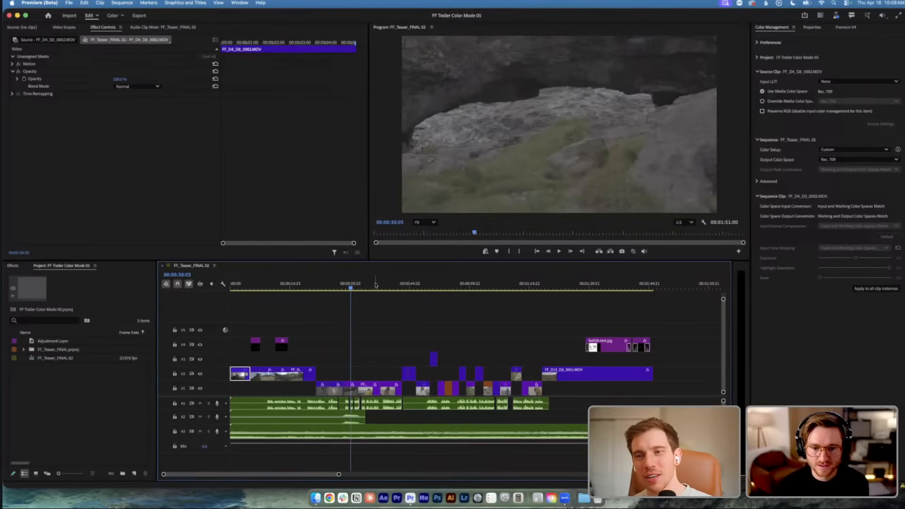
left_click(372, 285)
left_click(392, 285)
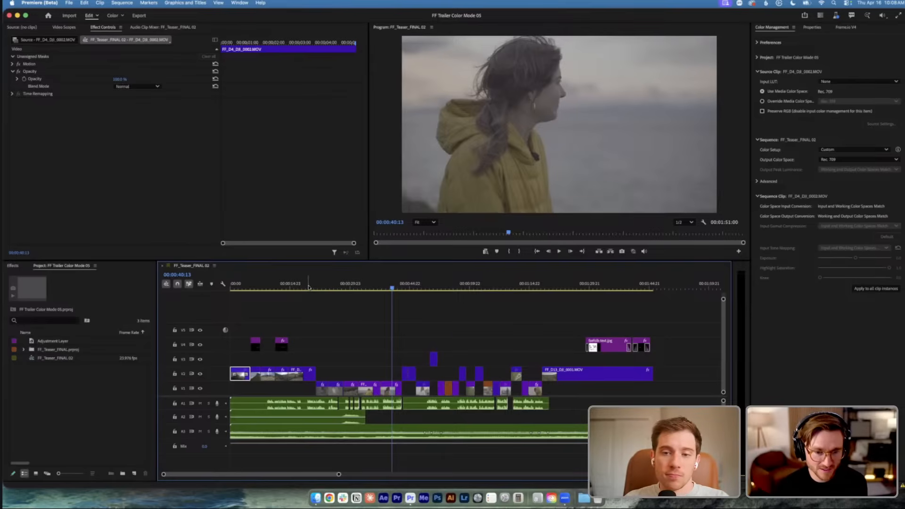
left_click(325, 286)
left_click(341, 287)
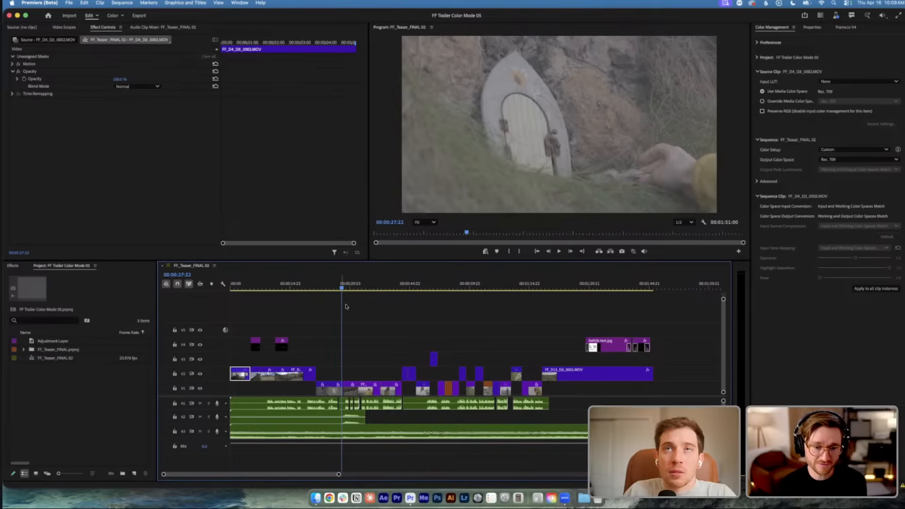
left_click(305, 286)
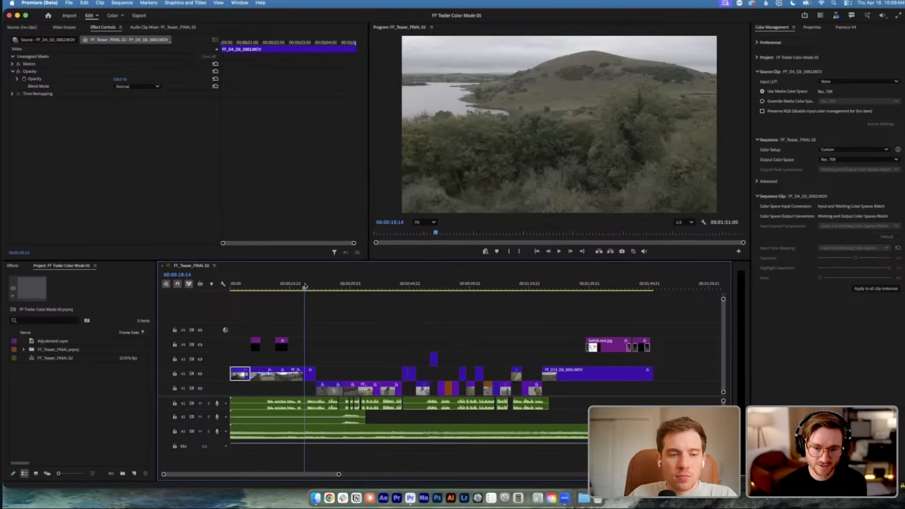
left_click(432, 286)
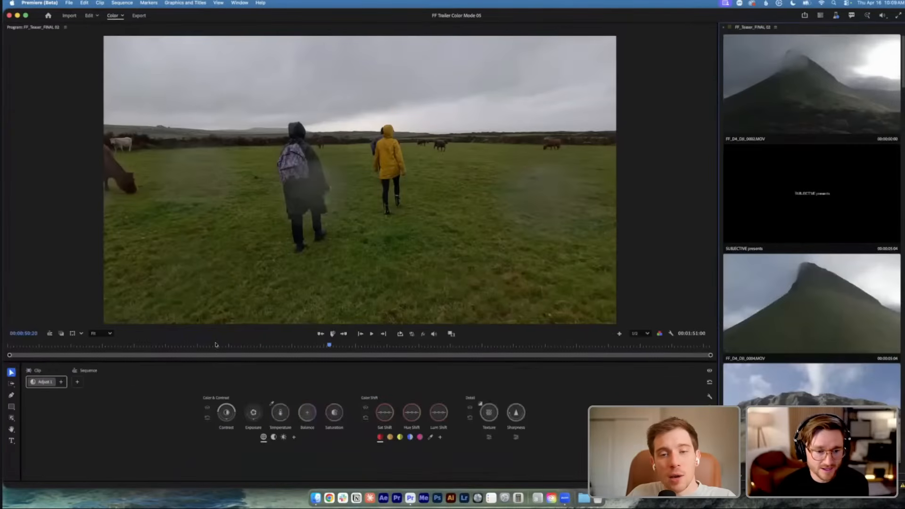
In Color mode, go to the yellow-coat shot at 00:00:32:18 and browse the sequence's clip thumbnails
left_click(215, 346)
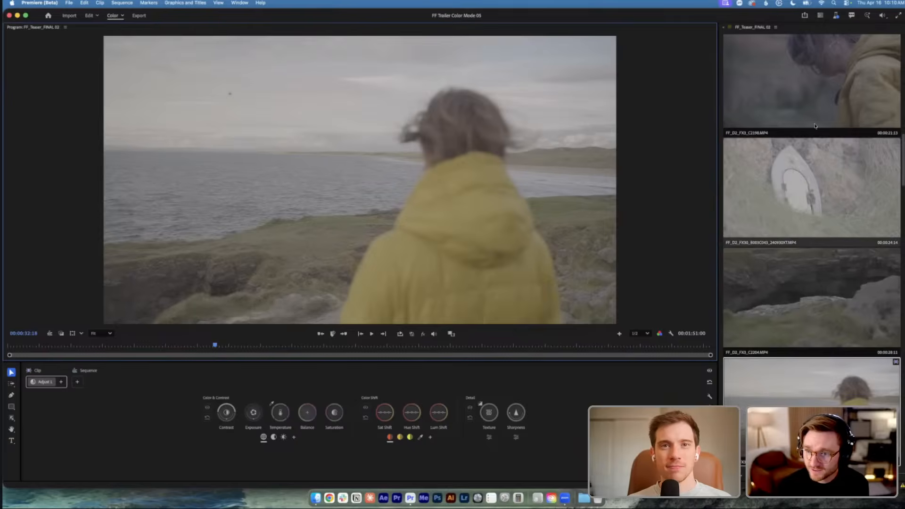
scroll(823, 302, "up", 5)
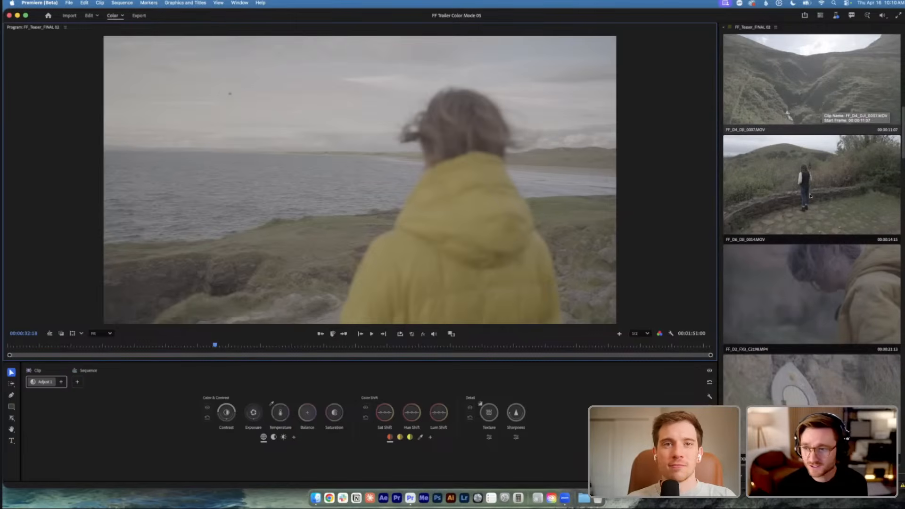
scroll(812, 198, "up", 2)
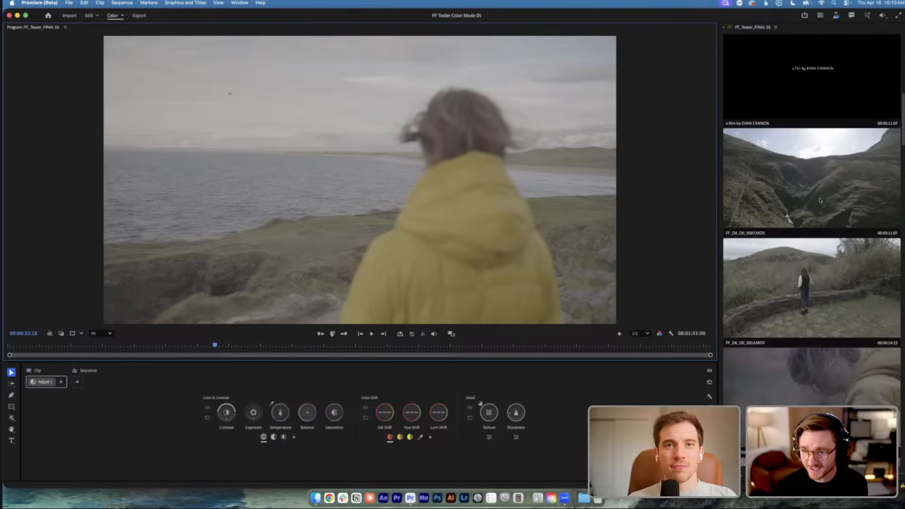
scroll(819, 200, "down", 2)
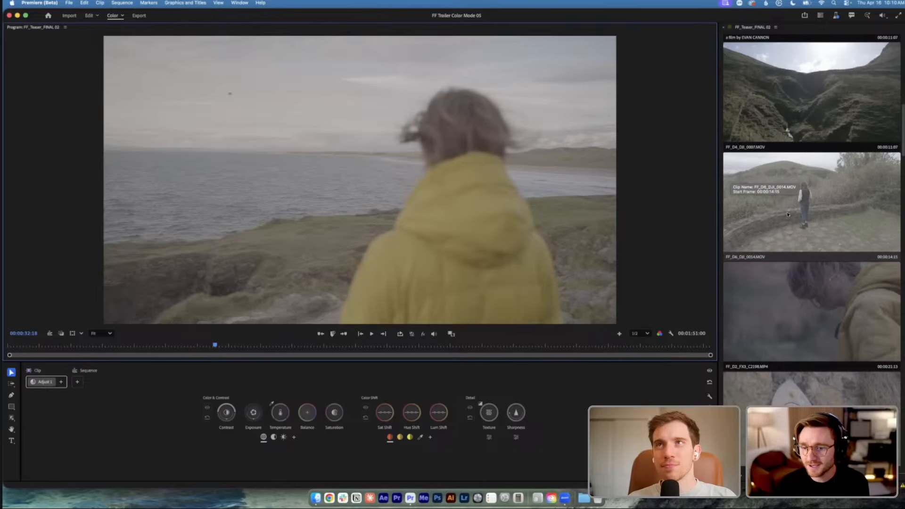
scroll(787, 215, "down", 3)
scroll(790, 209, "up", 1)
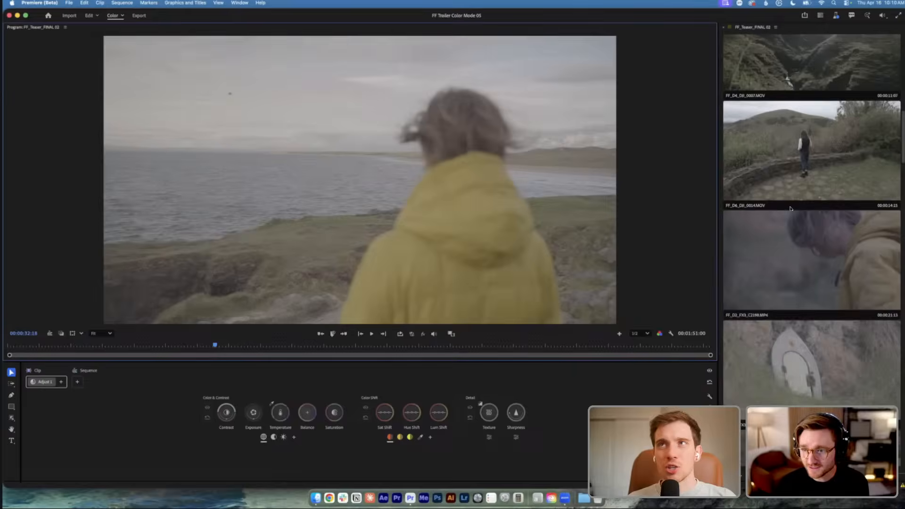
scroll(790, 209, "up", 5)
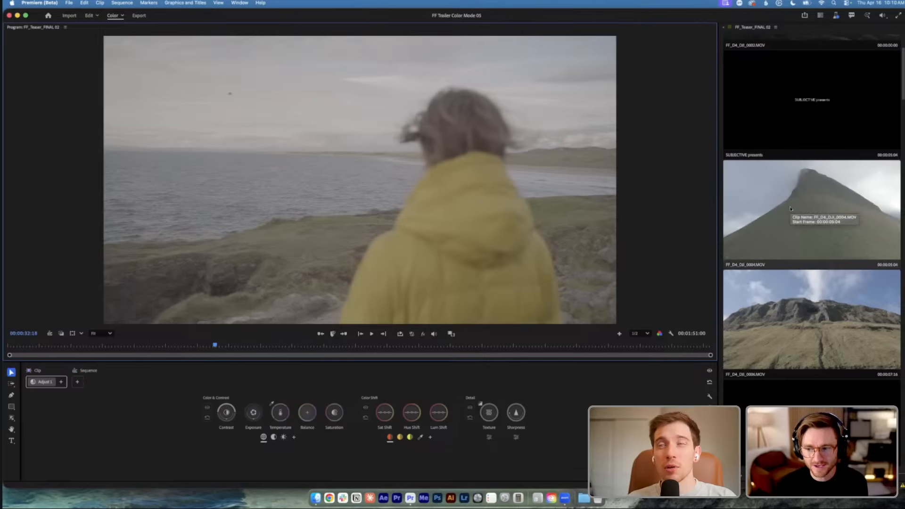
scroll(790, 208, "down", 4)
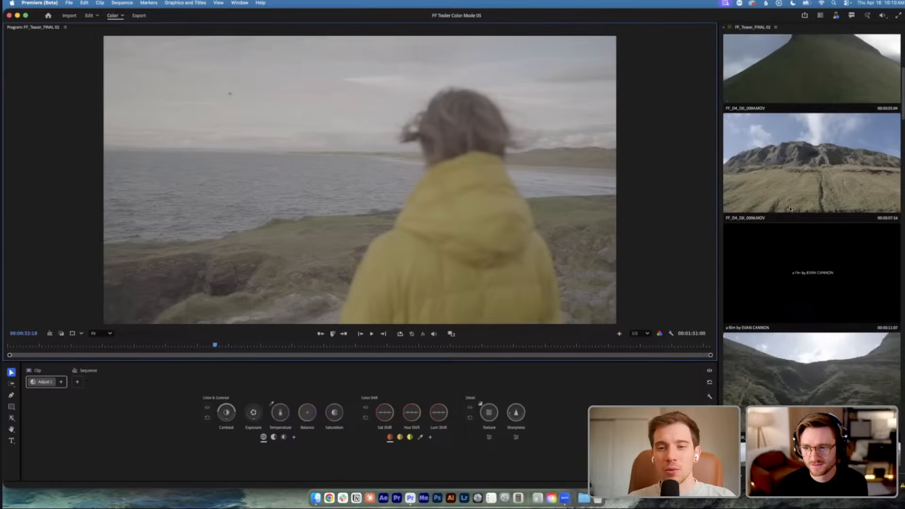
scroll(790, 209, "down", 15)
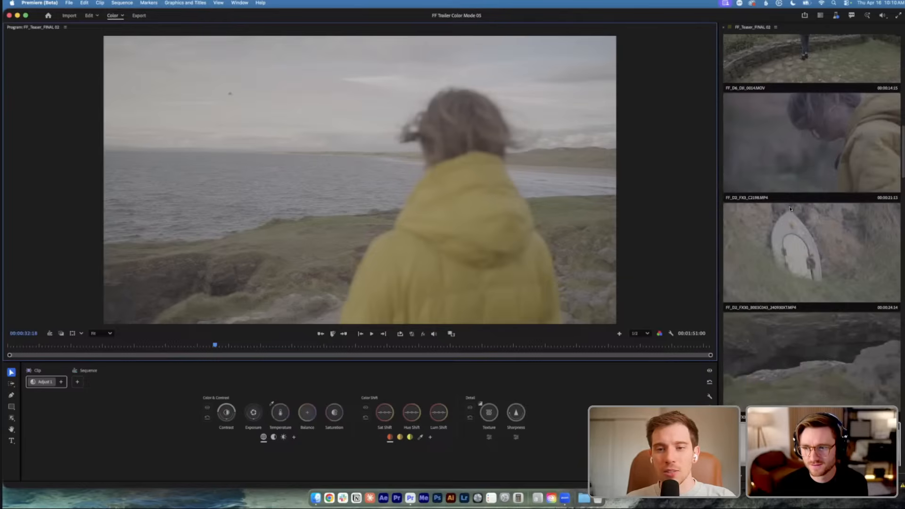
scroll(790, 208, "down", 4)
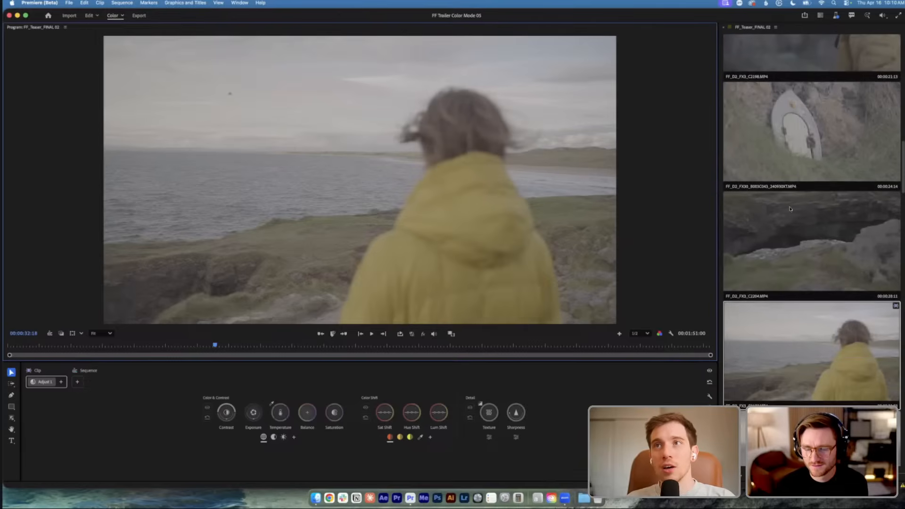
scroll(790, 209, "down", 1)
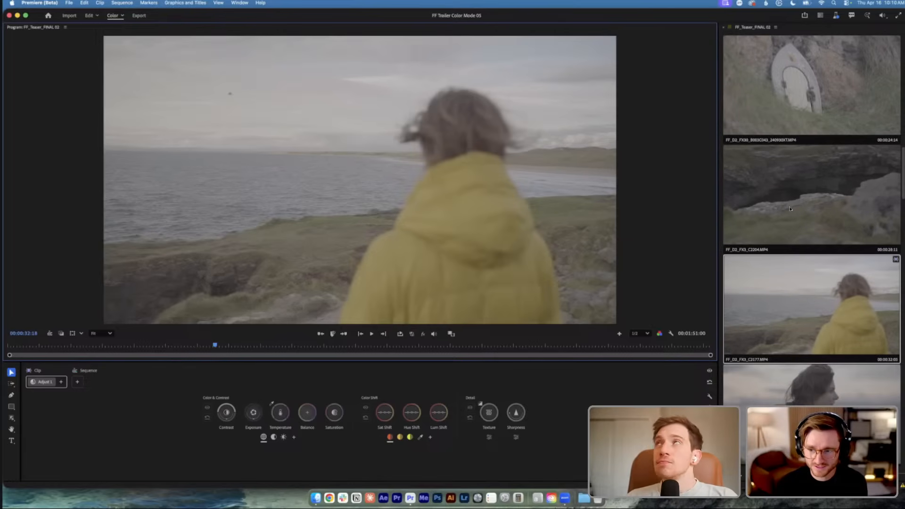
scroll(790, 209, "down", 2)
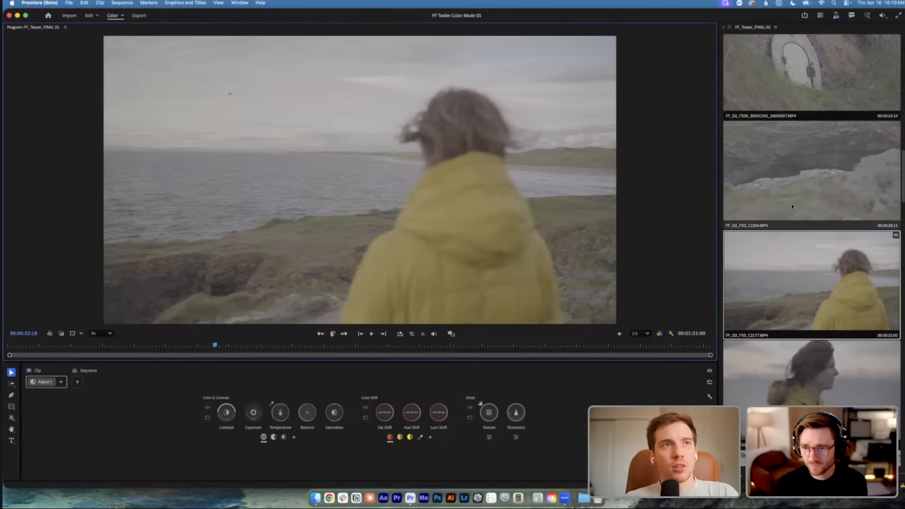
scroll(792, 205, "up", 15)
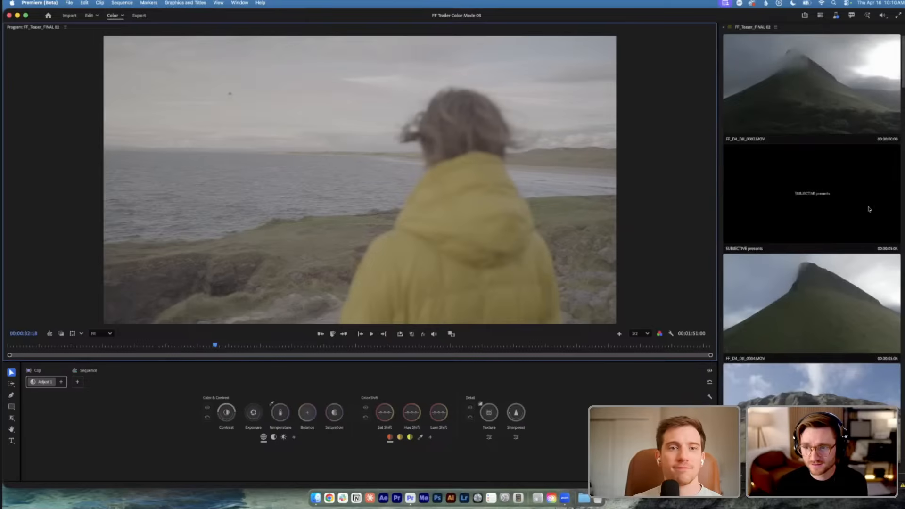
scroll(857, 213, "down", 3)
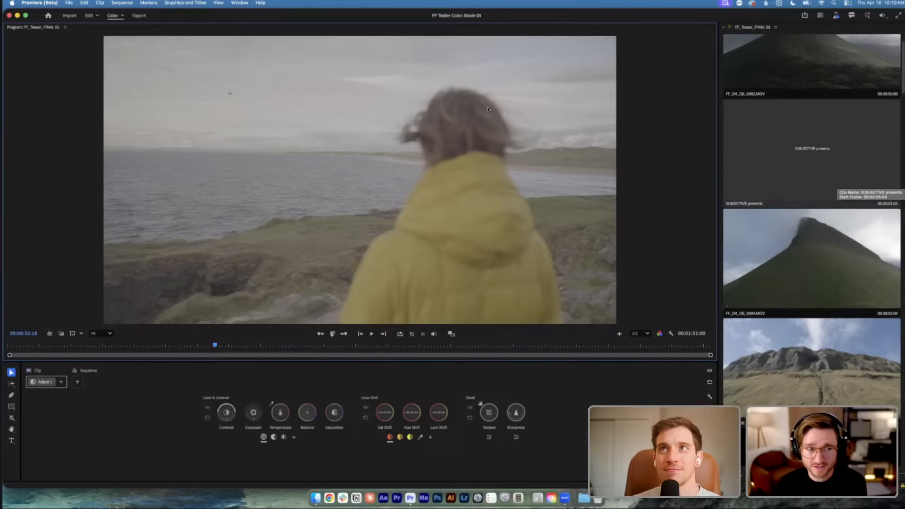
Hide the title track V4 in Edit mode and return to Color mode
left_click(89, 16)
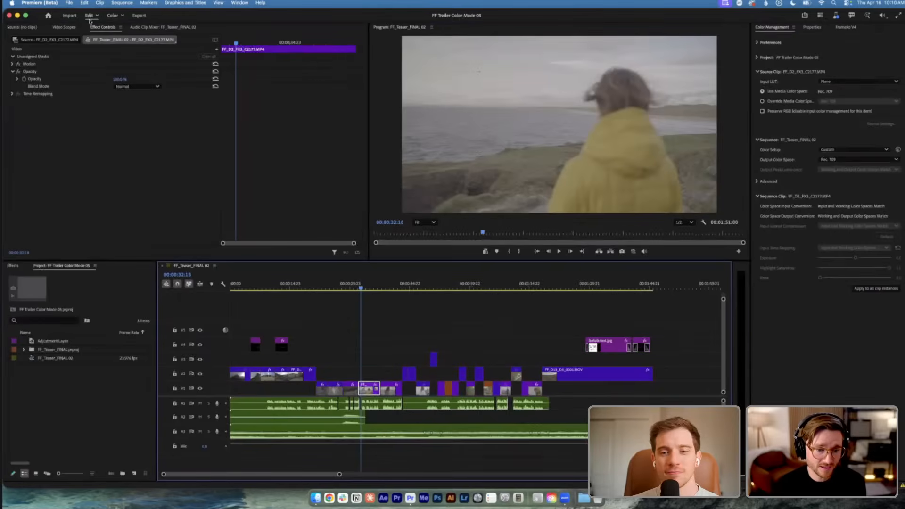
left_click(200, 345)
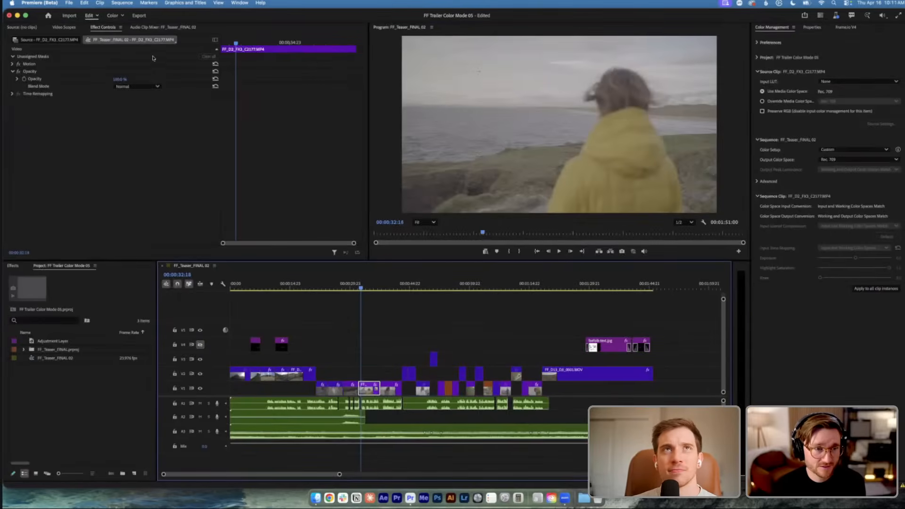
left_click(113, 16)
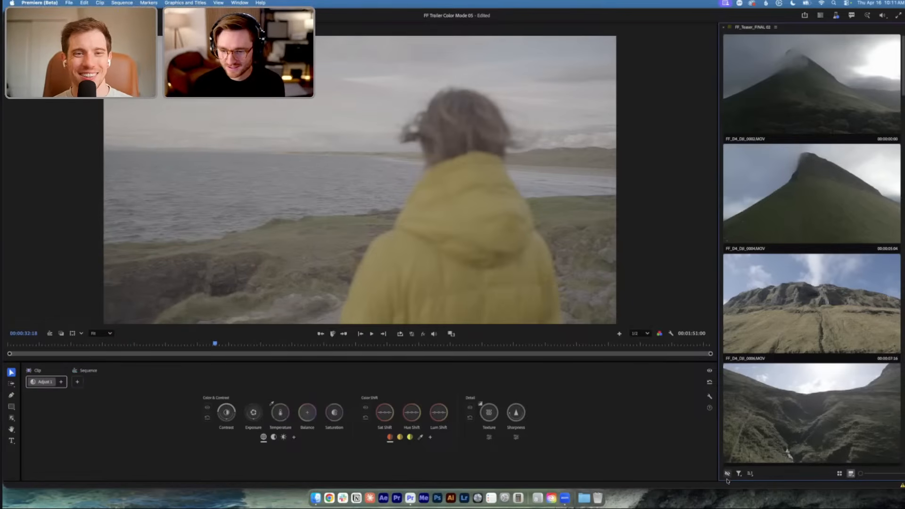
Compare the clip thumbnails with the hidden-track clips shown and hidden, and check the available sorting options
left_click(728, 473)
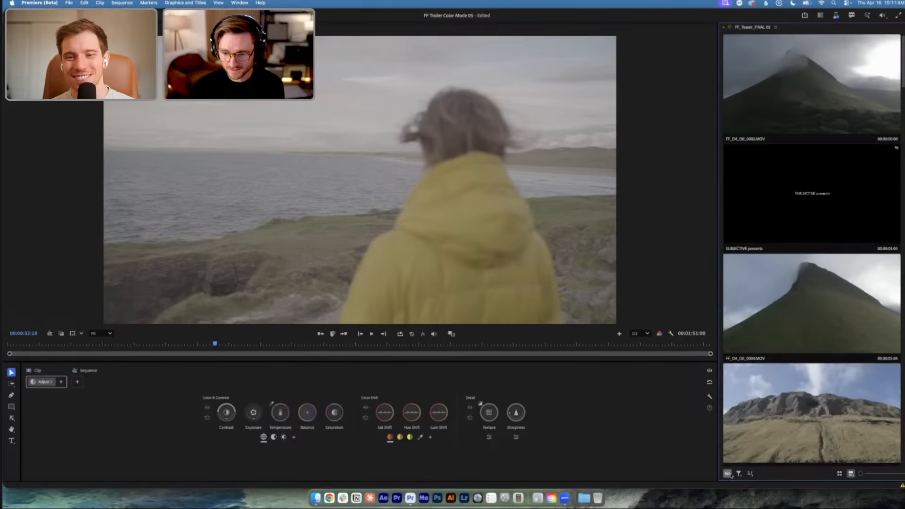
left_click(727, 473)
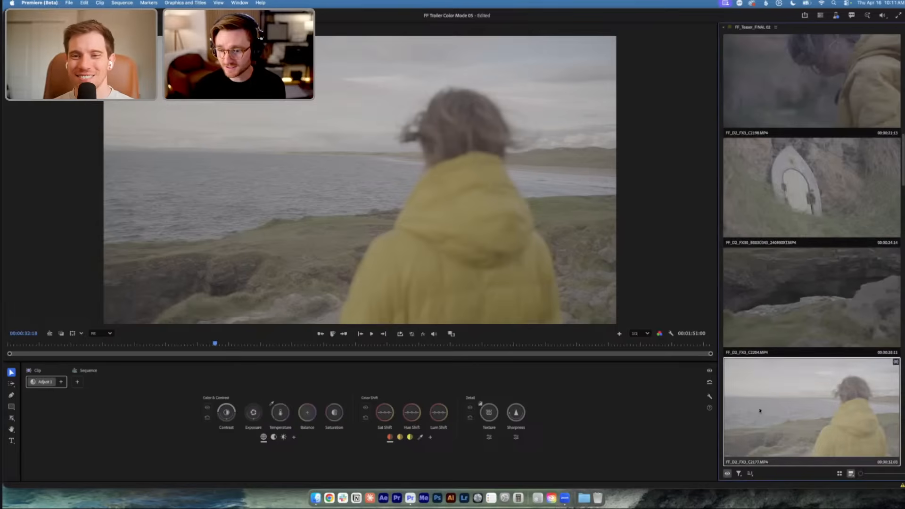
scroll(758, 406, "up", 10)
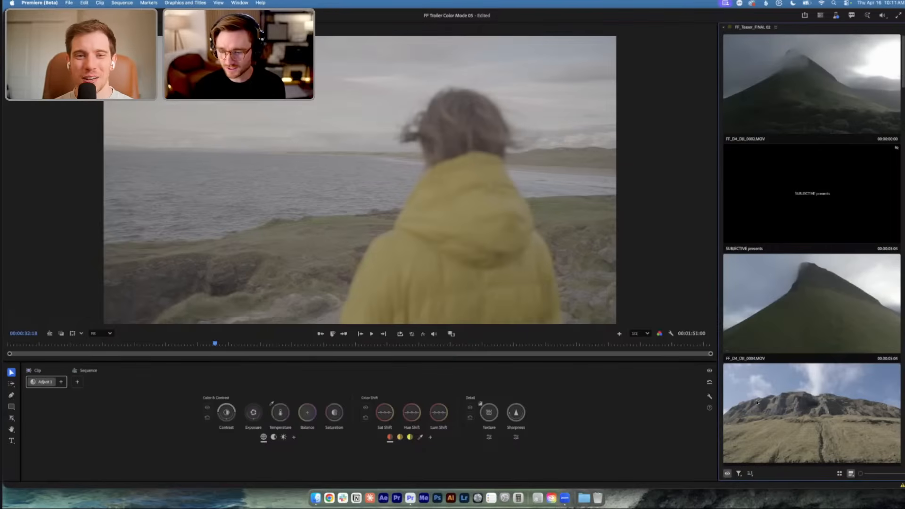
left_click(727, 474)
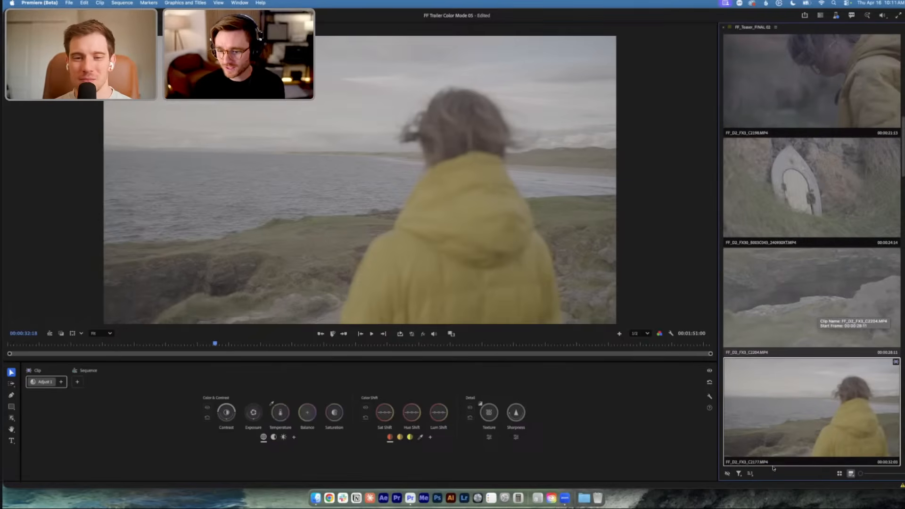
left_click(749, 473)
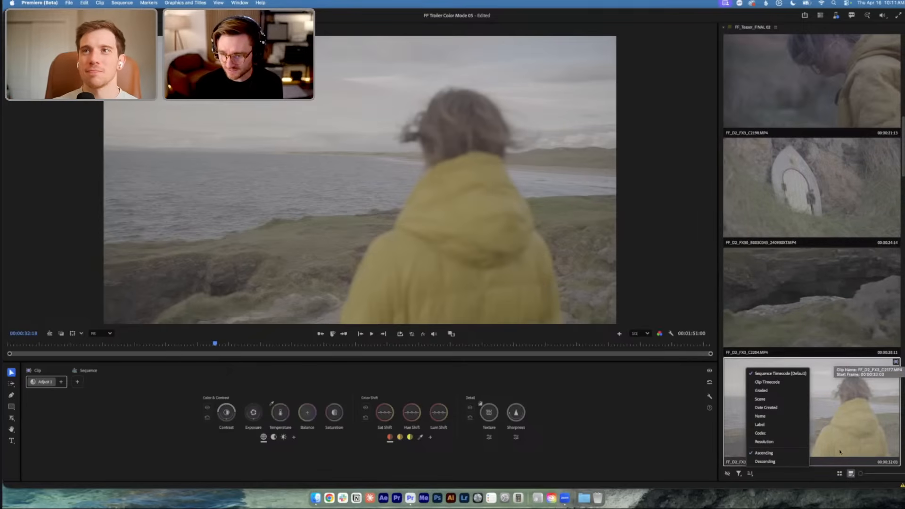
left_click(819, 482)
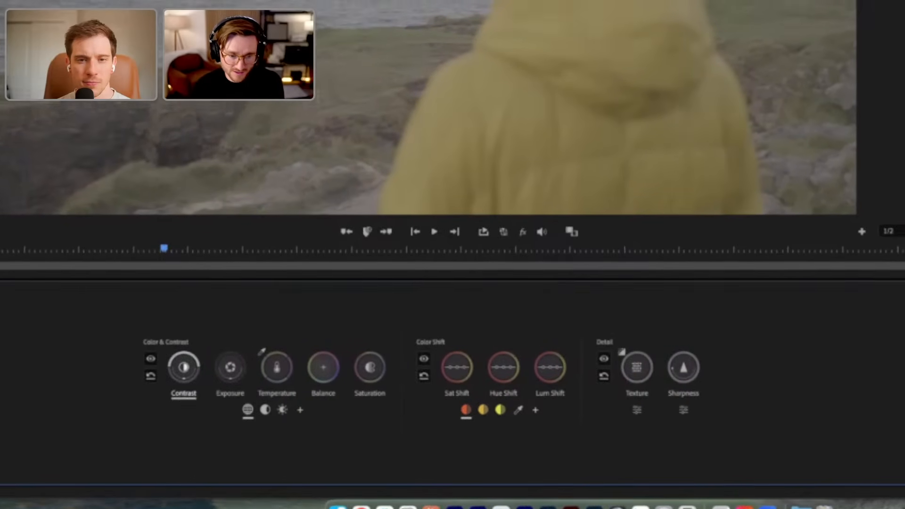
Try a stronger global contrast on the yellow-coat shot, comparing it with the original, and reset the contrast
left_click_drag(184, 367, 178, 359)
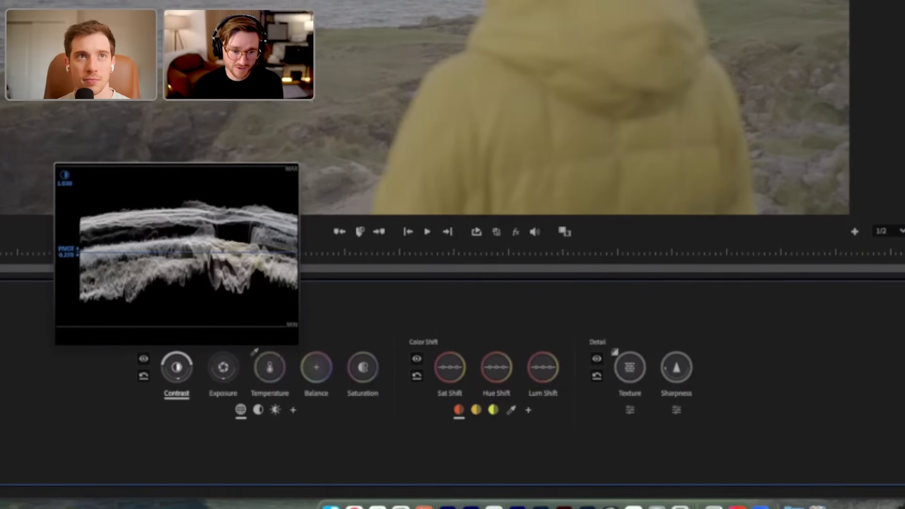
mouse_move(178, 359)
left_mouse_down()
mouse_move(189, 352)
mouse_move(180, 375)
left_mouse_up()
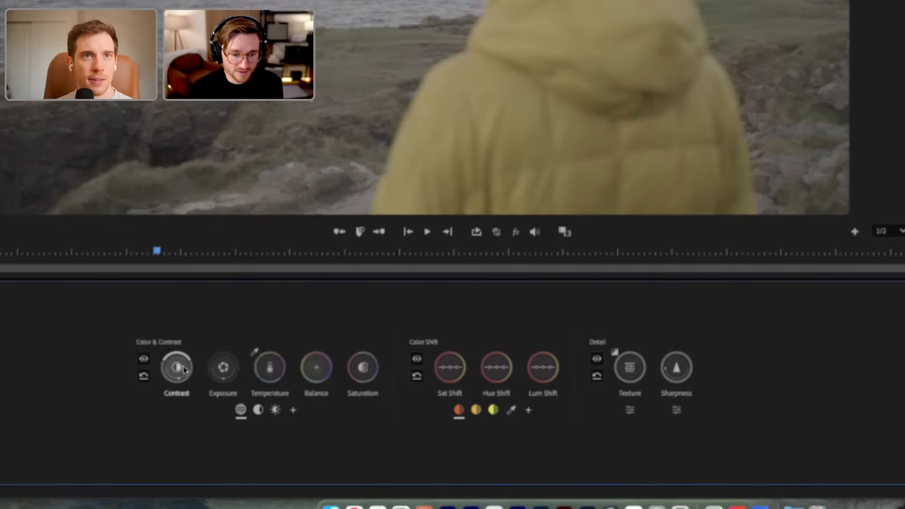
left_click(166, 397)
left_click(166, 397)
left_click(165, 396)
left_click(166, 397)
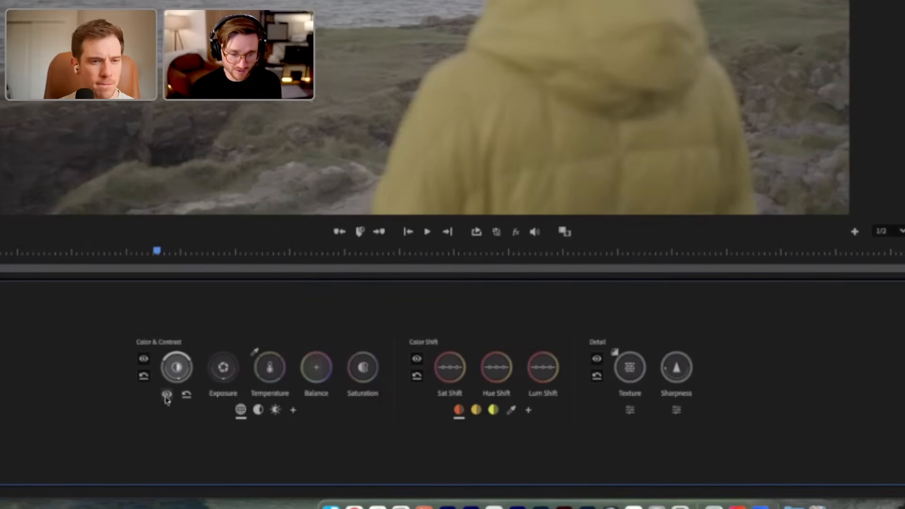
left_click(187, 397)
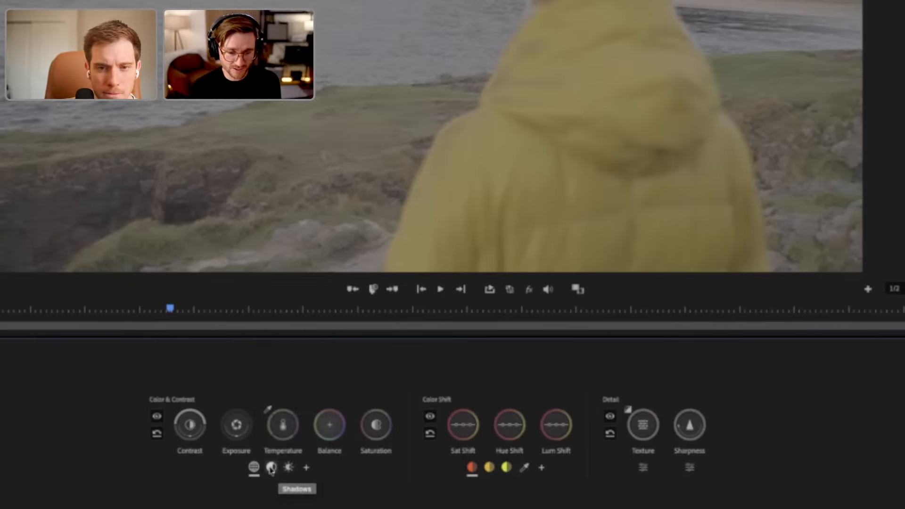
Raise the exposure of only the shadows in the yellow-coat shot
left_click(271, 467)
left_click(236, 424)
mouse_move(236, 425)
left_mouse_down()
mouse_move(250, 424)
mouse_move(240, 425)
left_mouse_up()
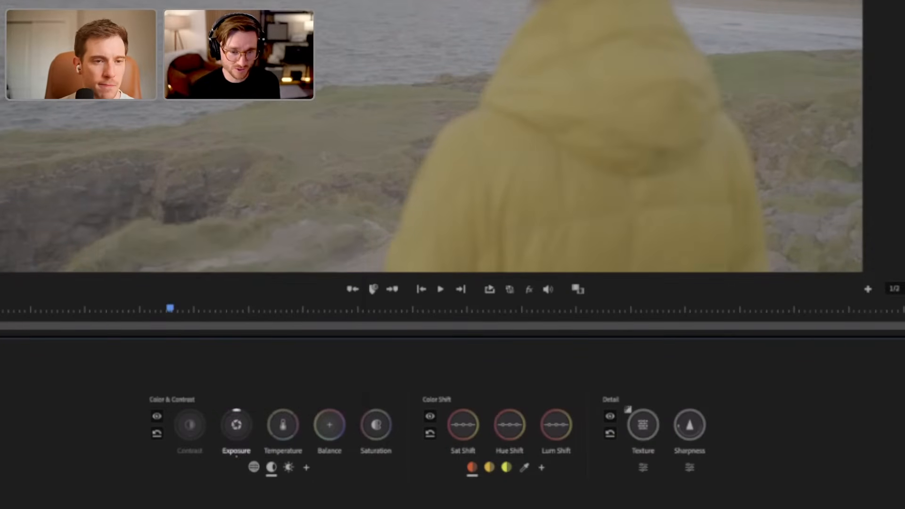
Try a higher saturation in only the highlights of the yellow-coat shot, and reset all its color and contrast adjustments
left_click(290, 468)
left_click(376, 425)
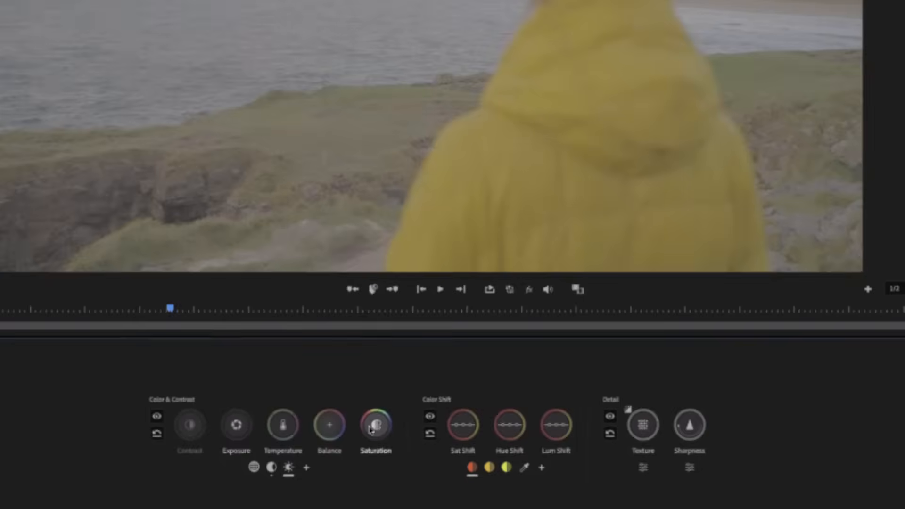
left_click(154, 437)
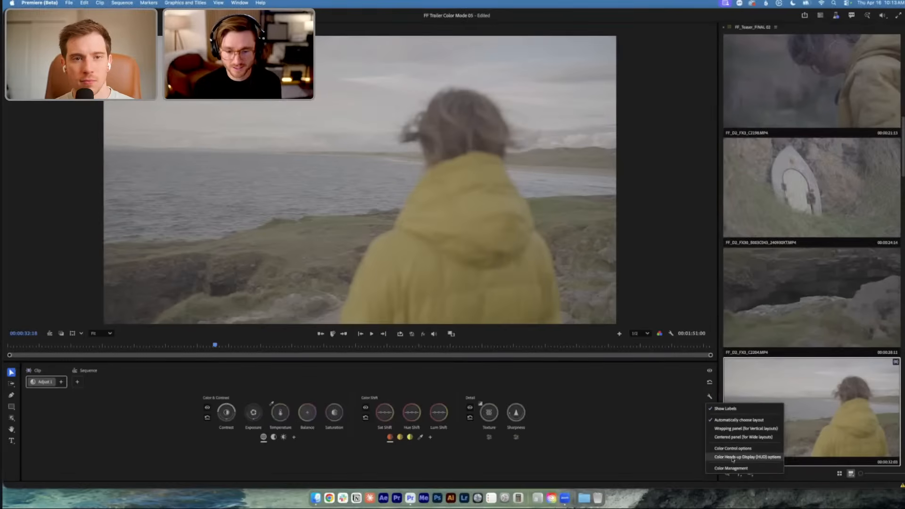
Examine the heads-up display scopes that accompany the Contrast and Saturation controls on the yellow-coat shot
left_click(272, 419)
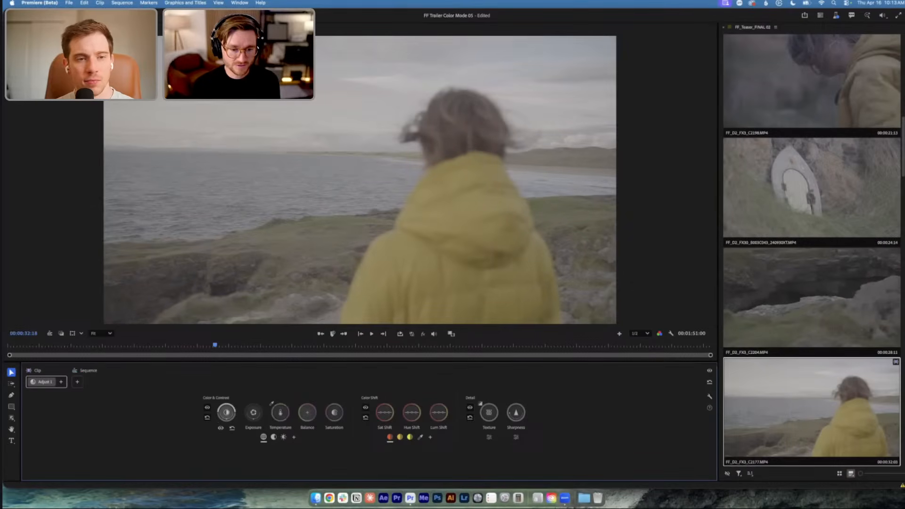
left_click(226, 412)
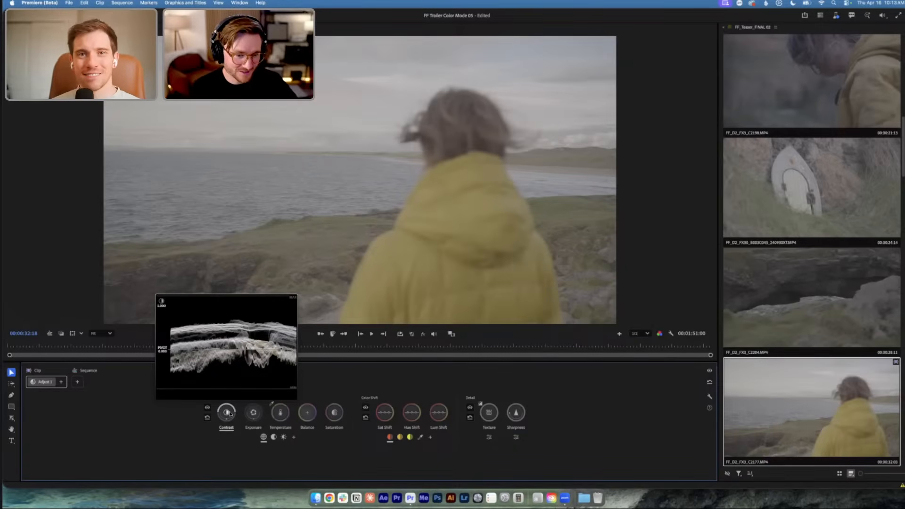
left_click(334, 413)
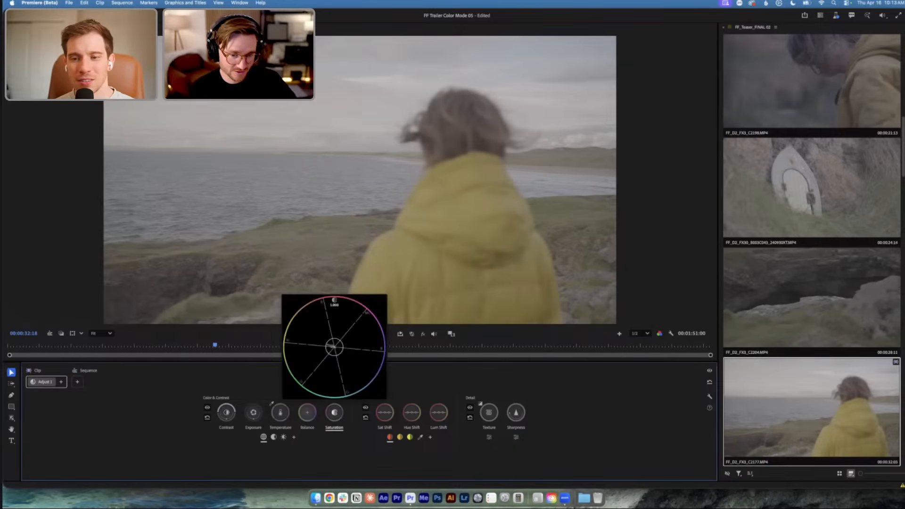
left_click(226, 412)
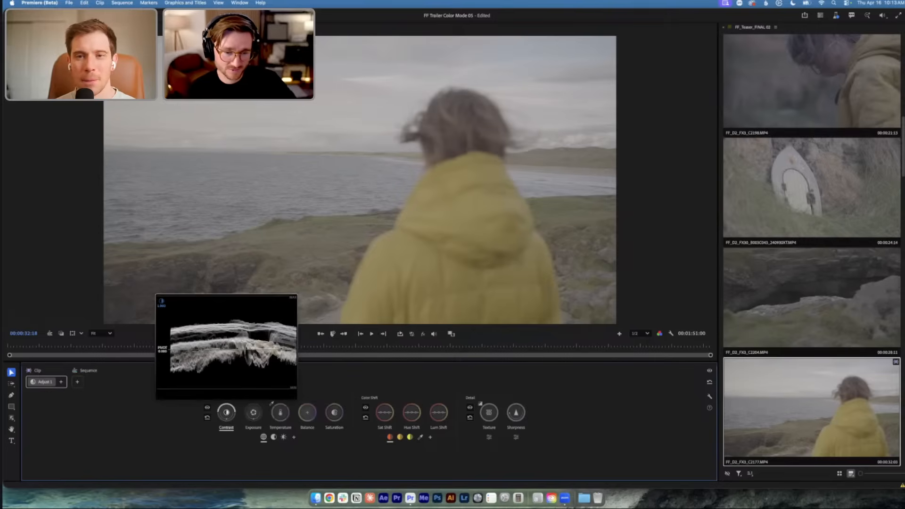
left_click_drag(226, 412, 227, 412)
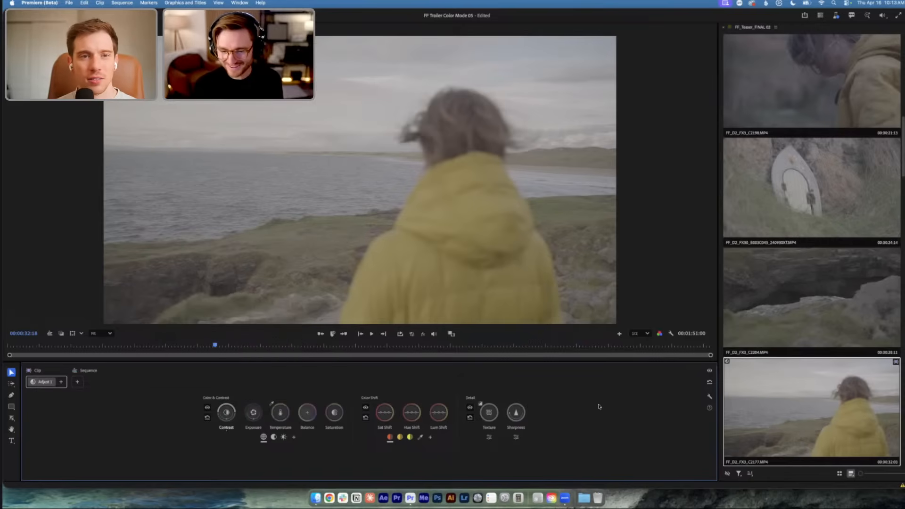
In the Color Heads-up Display options, try anchoring the HUD to the program monitor and varying its size
left_click(709, 397)
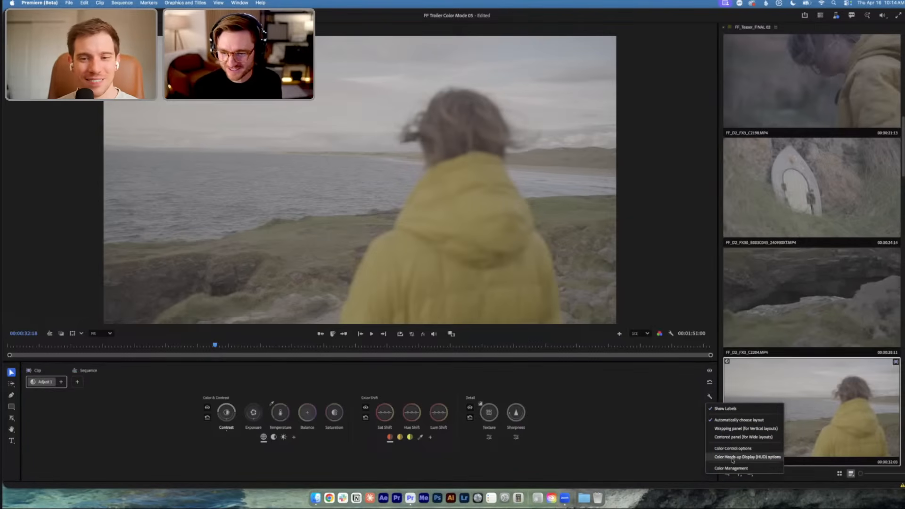
left_click(733, 457)
left_click_drag(401, 190, 543, 216)
left_click(543, 265)
left_click(537, 278)
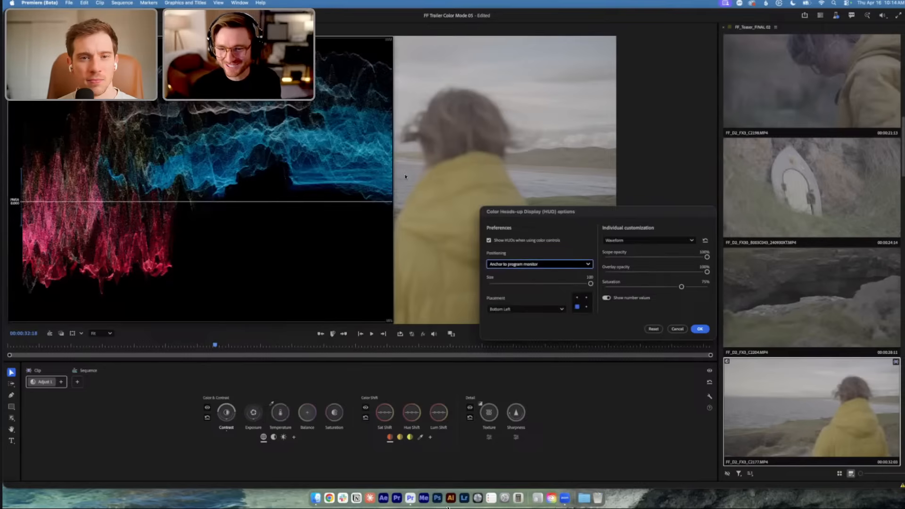
mouse_move(590, 283)
left_mouse_down()
mouse_move(525, 283)
mouse_move(584, 284)
left_mouse_up()
Try Freeform positioning for the HUD and move the scope to the upper right corner of the image
left_click(553, 266)
left_click(538, 285)
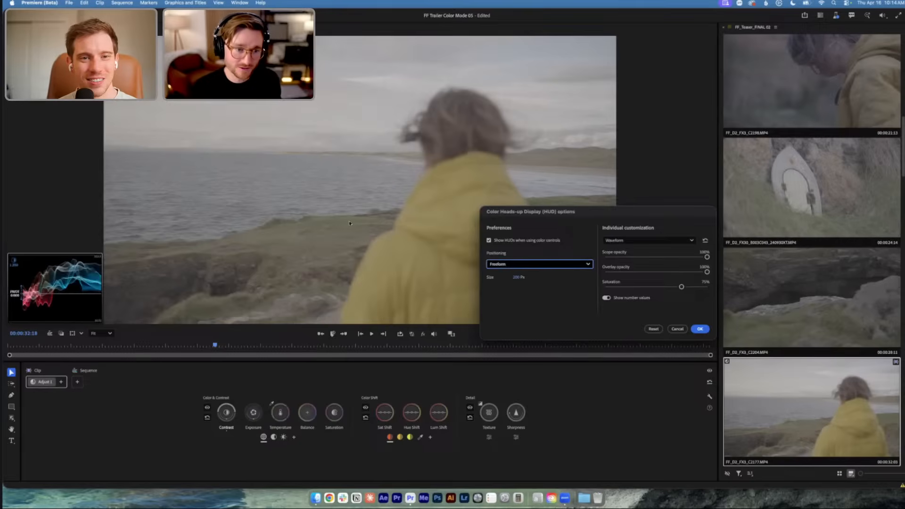
left_click_drag(6, 265, 557, 46)
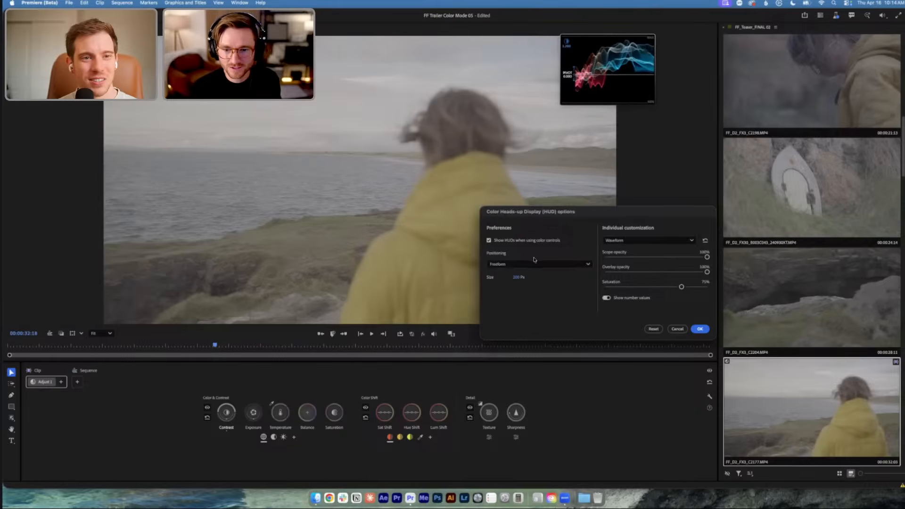
Anchor the HUD to the color controls panel at size 100 and apply the display options
left_click(531, 265)
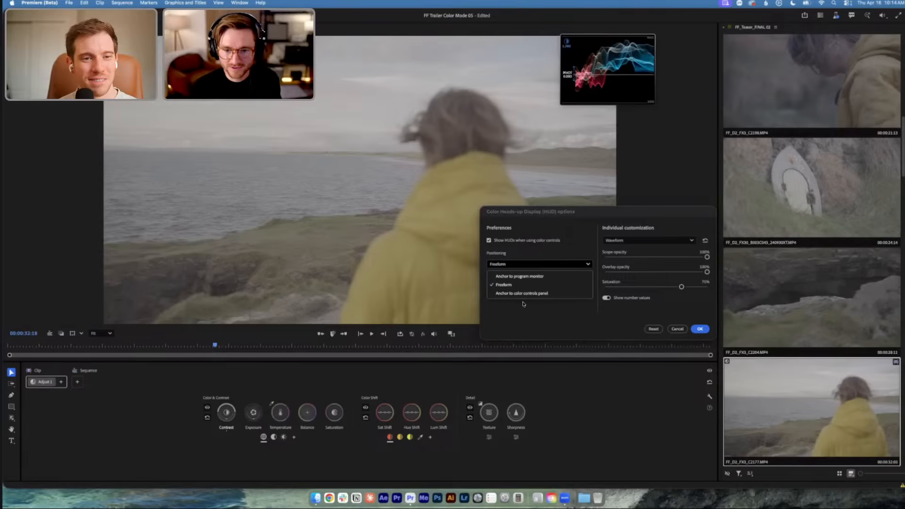
left_click(546, 294)
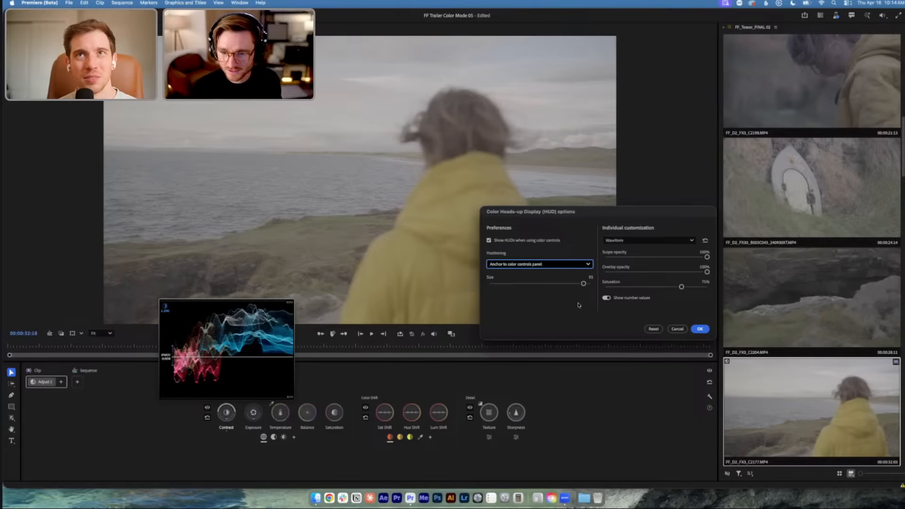
left_click_drag(583, 285, 590, 284)
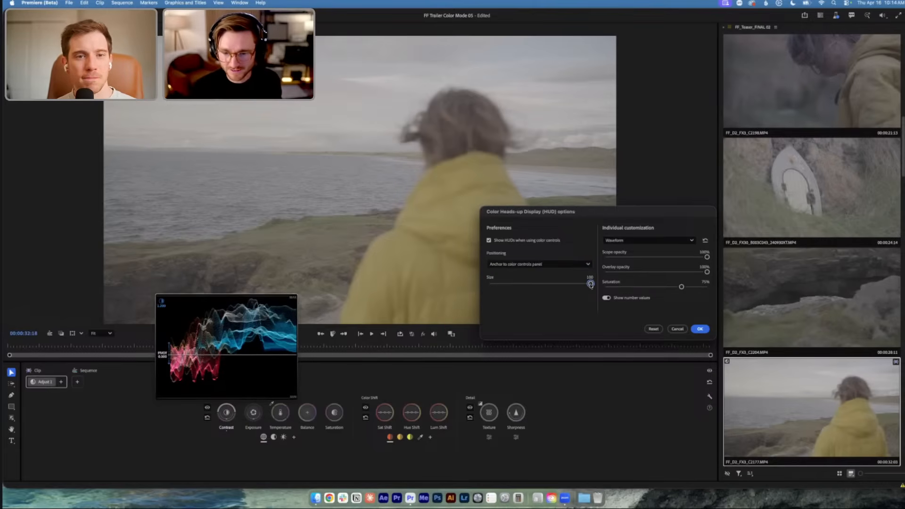
left_click(697, 329)
Review the sensitivity, axis lock, directional stability and nudge settings in the Color Control options
left_click(709, 396)
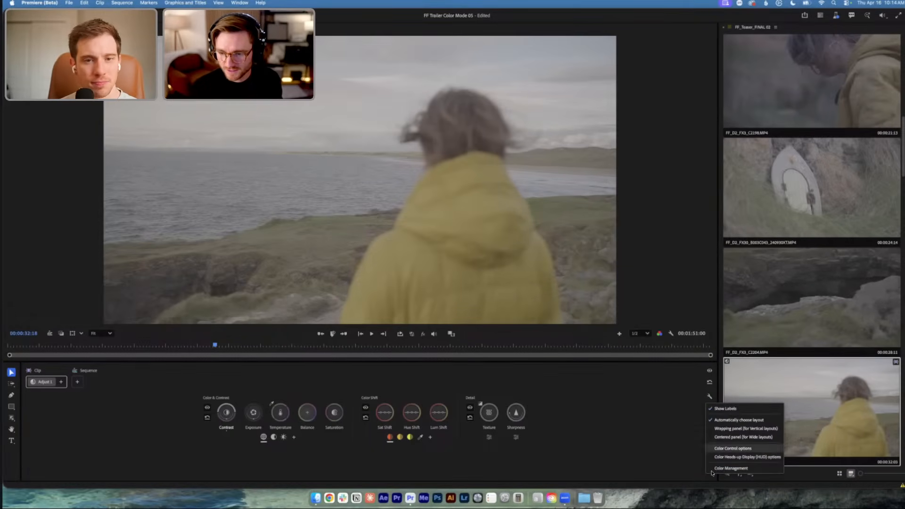
left_click(733, 448)
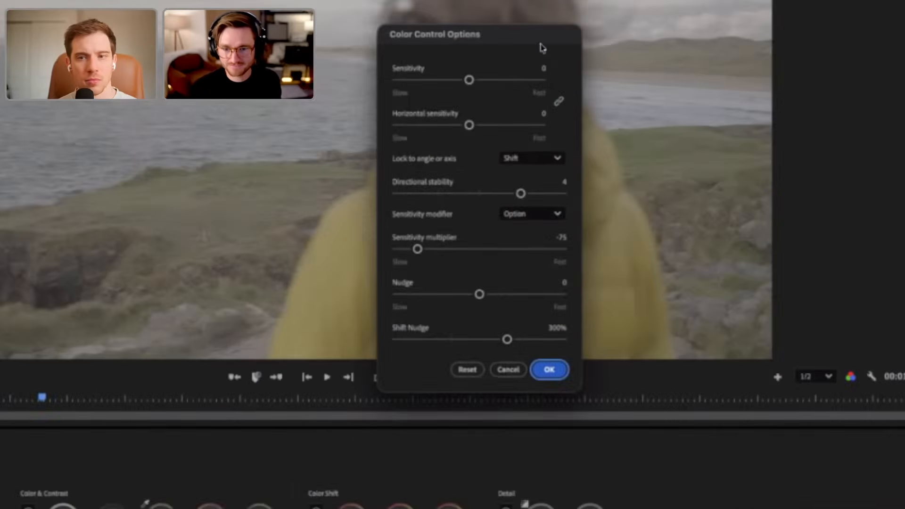
left_click(559, 369)
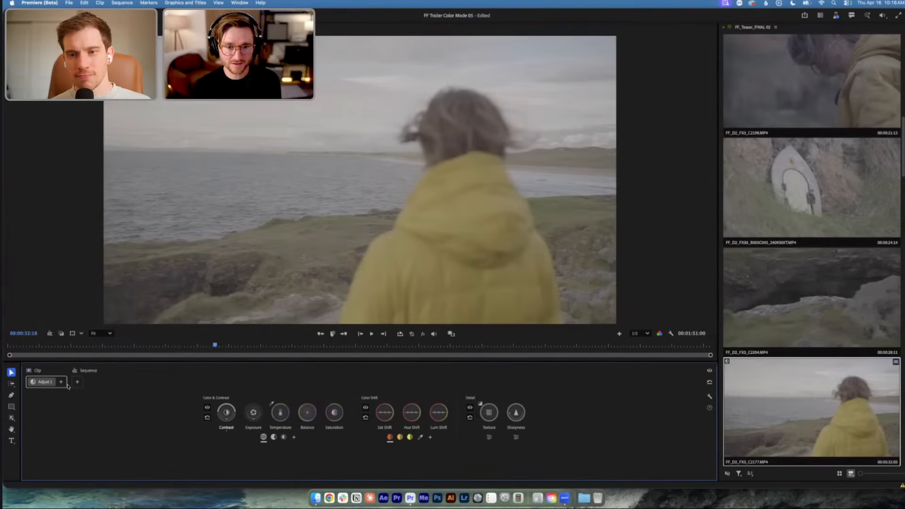
Look at the clip's color adjustment in Edit mode and return to Color mode
key("alt+shift+1")
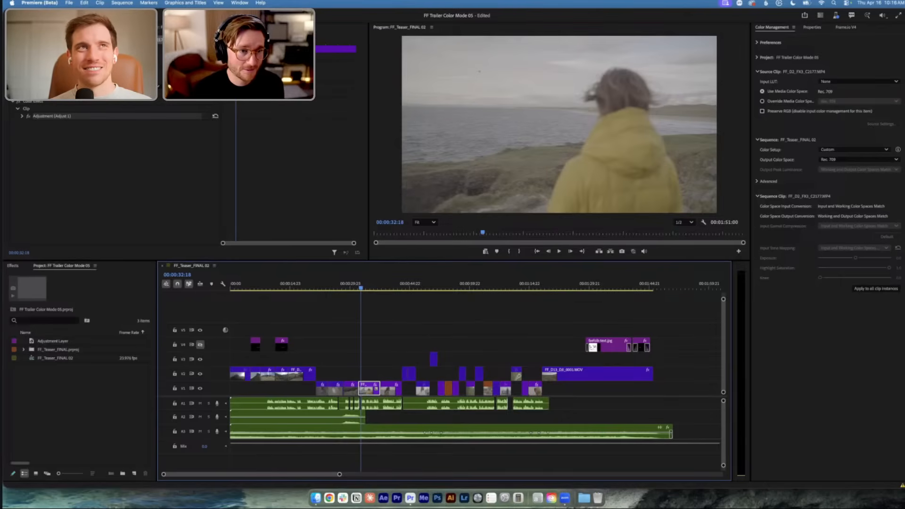
left_click(63, 15)
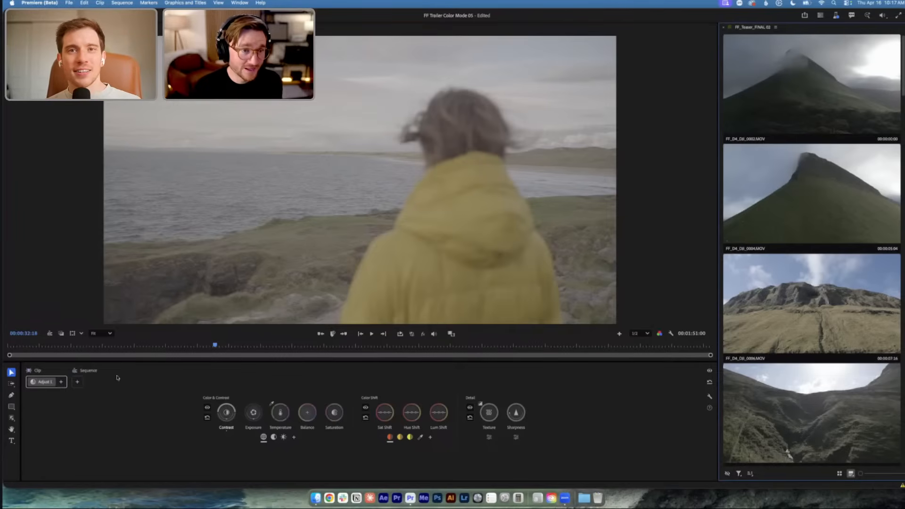
left_click(53, 15)
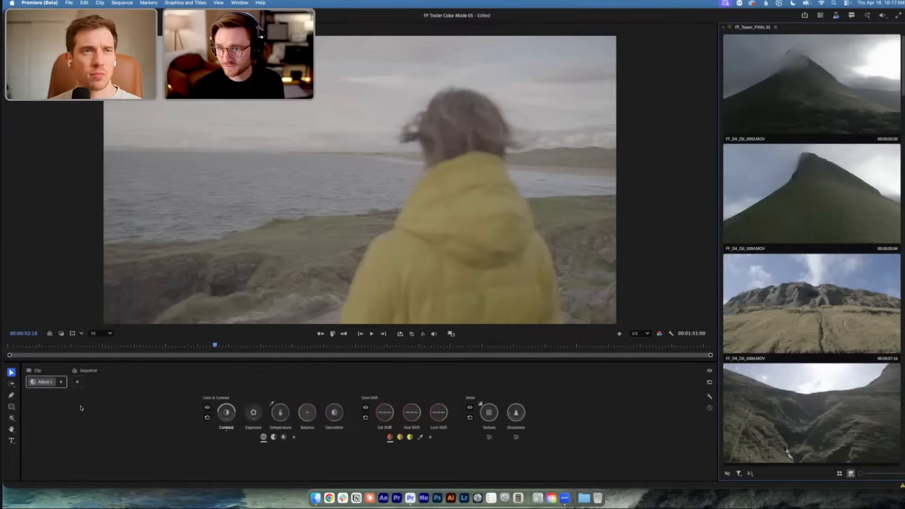
Select all the DJI drone clips in the sequence together, from FF_D4_DJI_0002.MOV through FF_D13_DJI_0001.MOV
left_click(823, 111)
left_click(803, 195, "super")
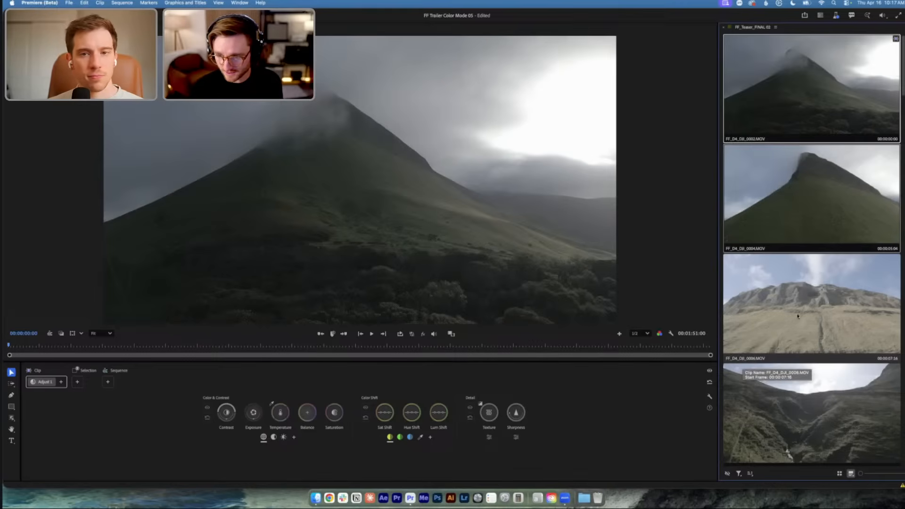
scroll(798, 311, "down", 5)
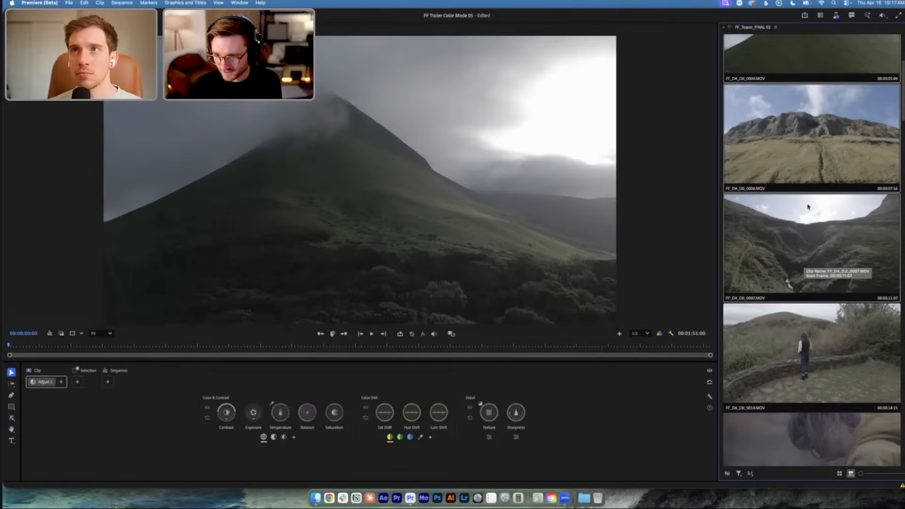
scroll(808, 206, "down", 10)
scroll(800, 281, "down", 10)
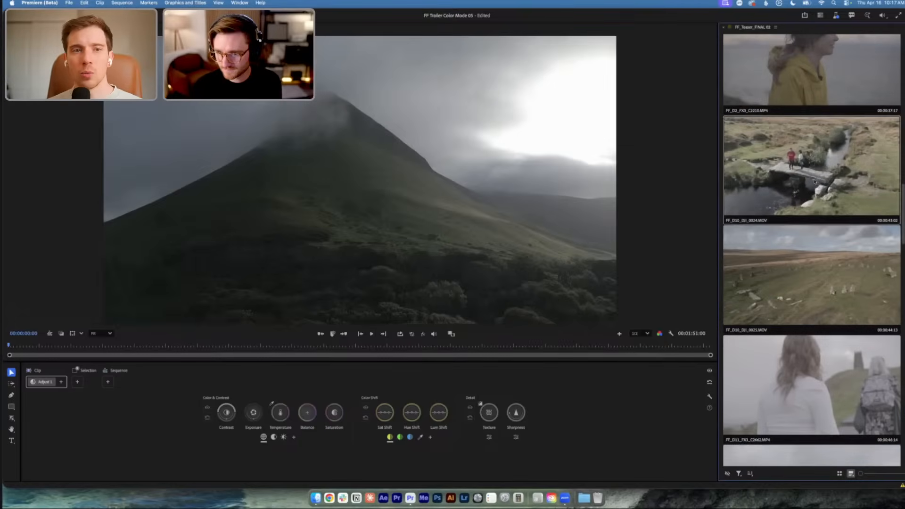
scroll(807, 379, "down", 5)
scroll(808, 379, "down", 10)
scroll(800, 378, "down", 5)
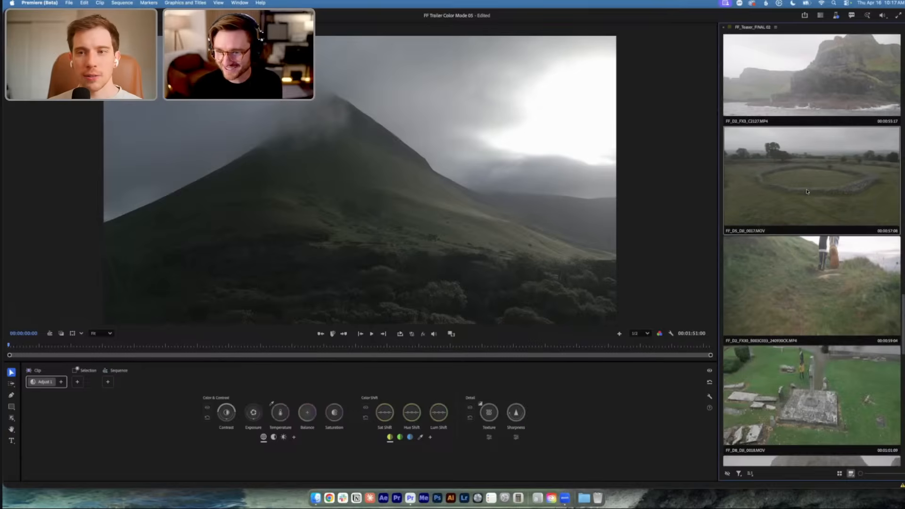
scroll(807, 191, "down", 4)
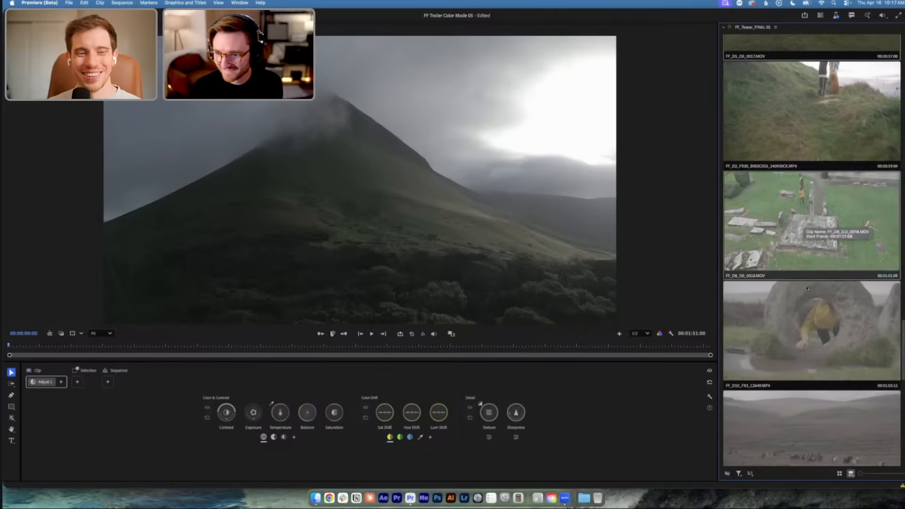
scroll(805, 273, "down", 8)
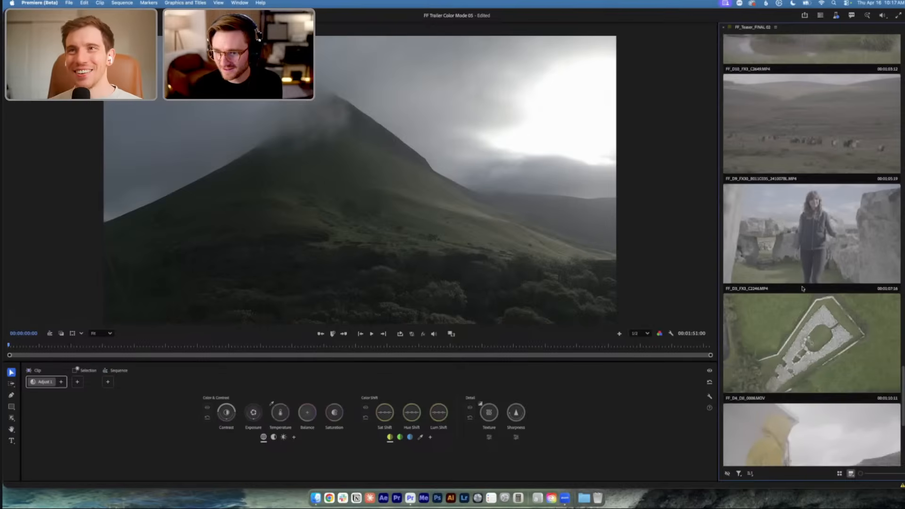
scroll(802, 295, "down", 1)
scroll(810, 261, "down", 7)
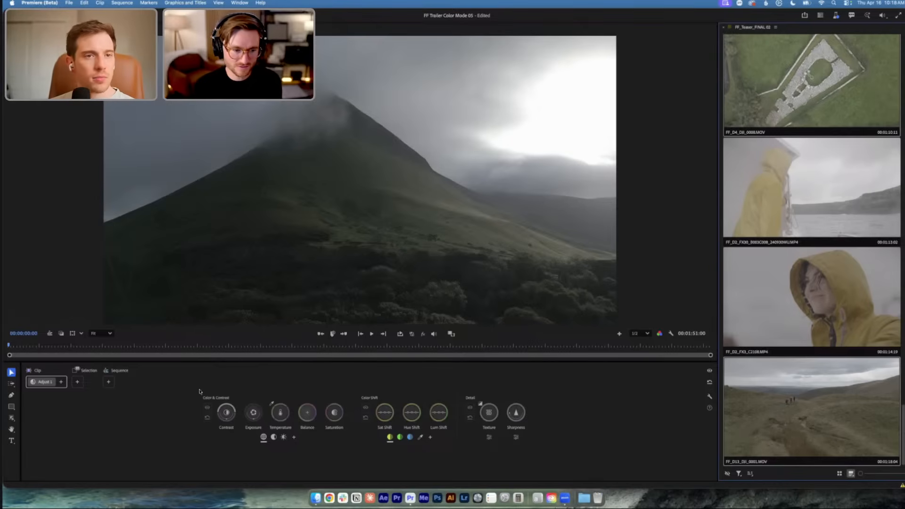
Add a LUT operation to the 11 selected drone clips as a group and browse the available LUTs
left_click(77, 381)
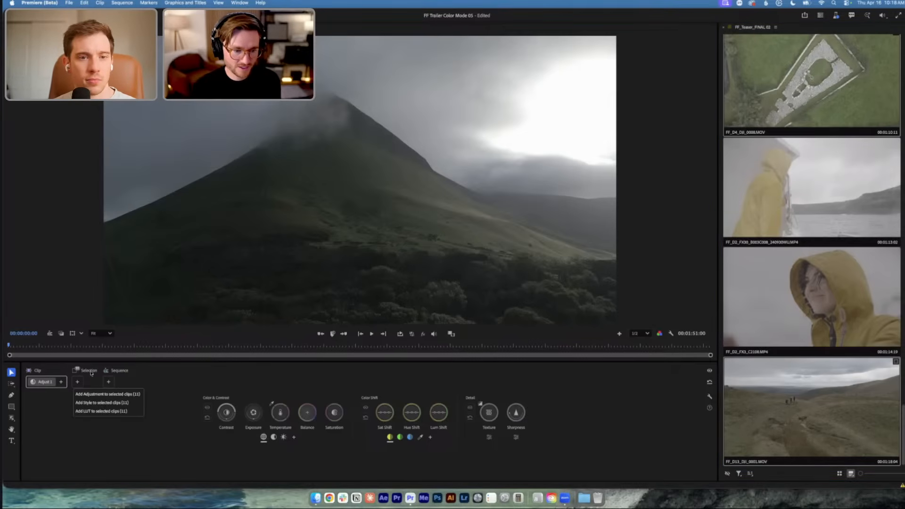
left_click(101, 411)
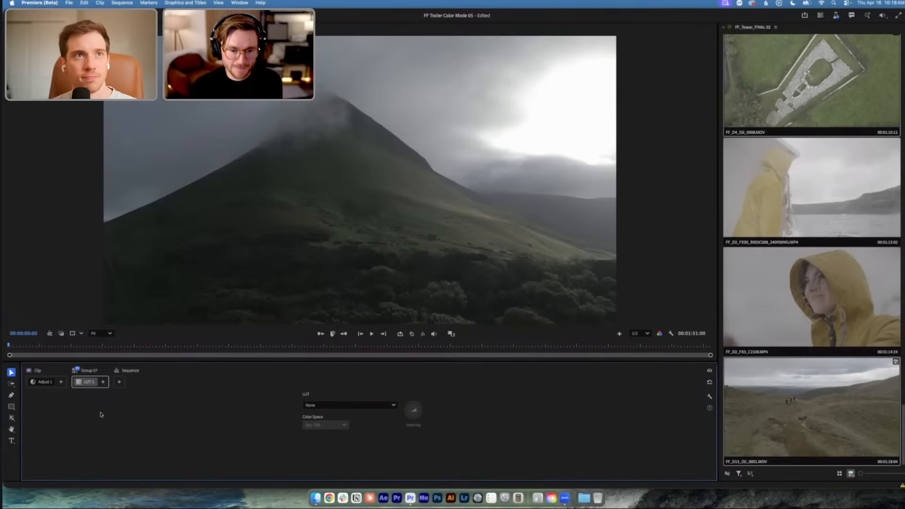
left_click(374, 406)
scroll(368, 136, "up", 1)
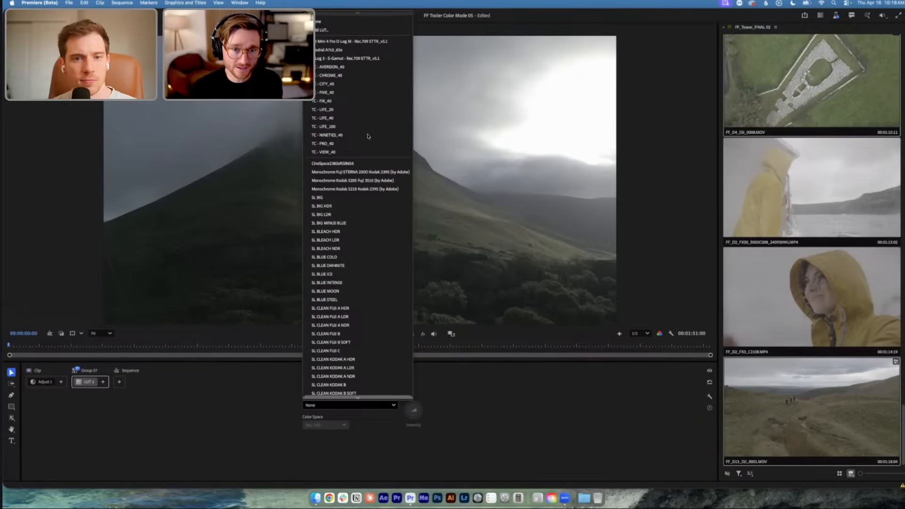
Load DJI Mini 4 Pro D-Log M - Rec.709 ETTR_v5.1.cube from 03. Assets/LUTs/Conversion as the drone group's LUT
left_click(326, 30)
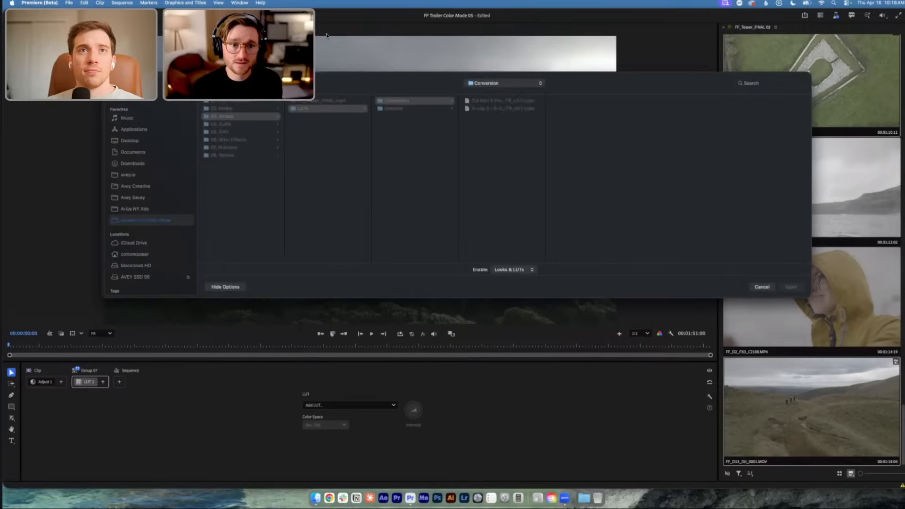
left_click(166, 222)
left_click(237, 117)
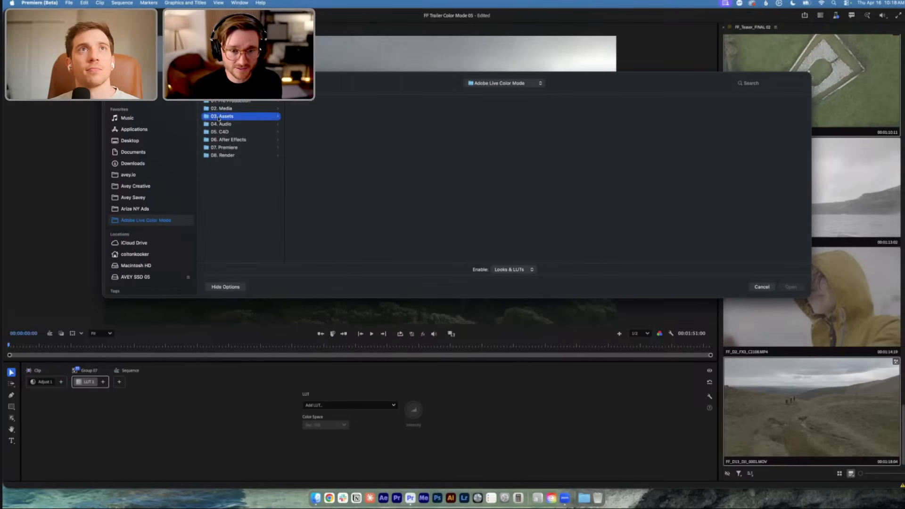
left_click(324, 111)
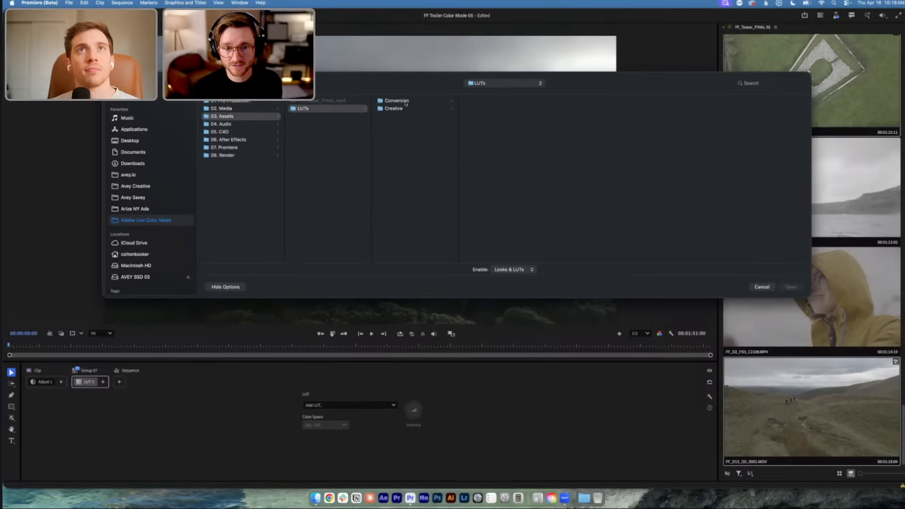
left_click(397, 101)
left_click(512, 101)
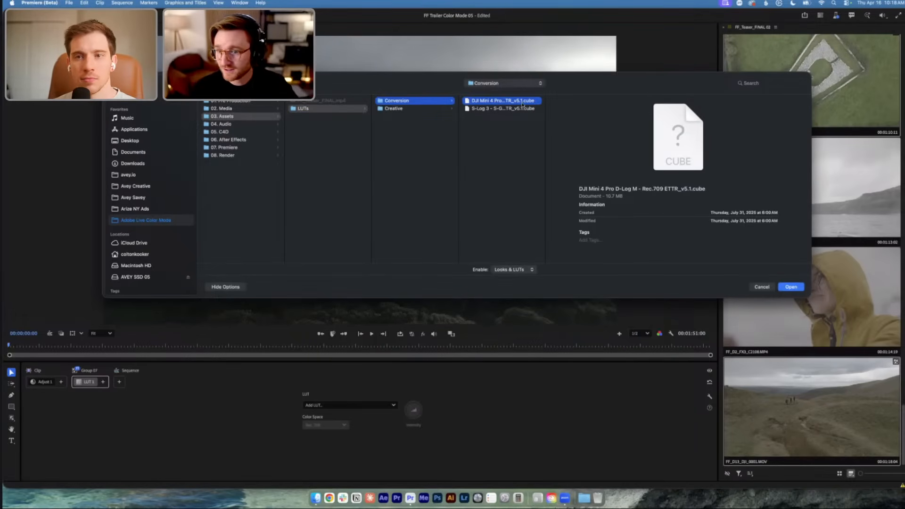
left_click(789, 287)
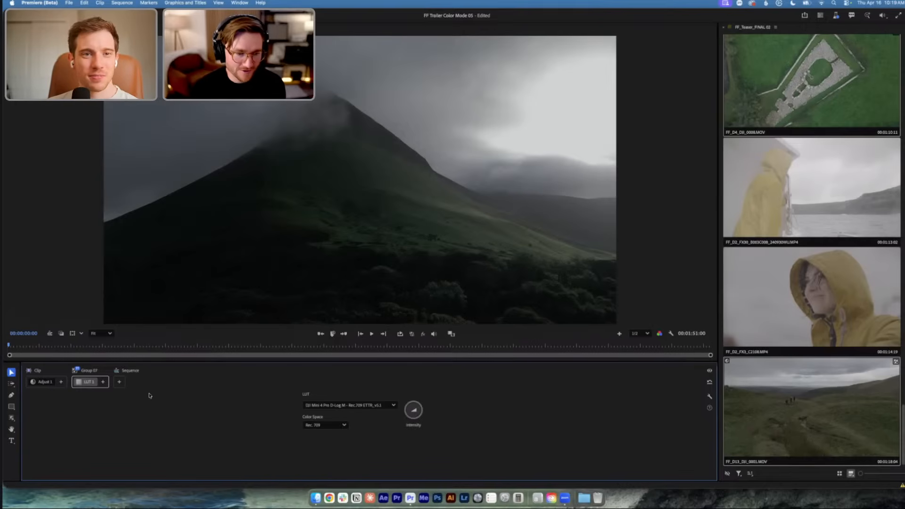
Rename the group of DJI drone clips as Drone
double_click(90, 370)
type("Drone")
key("Return")
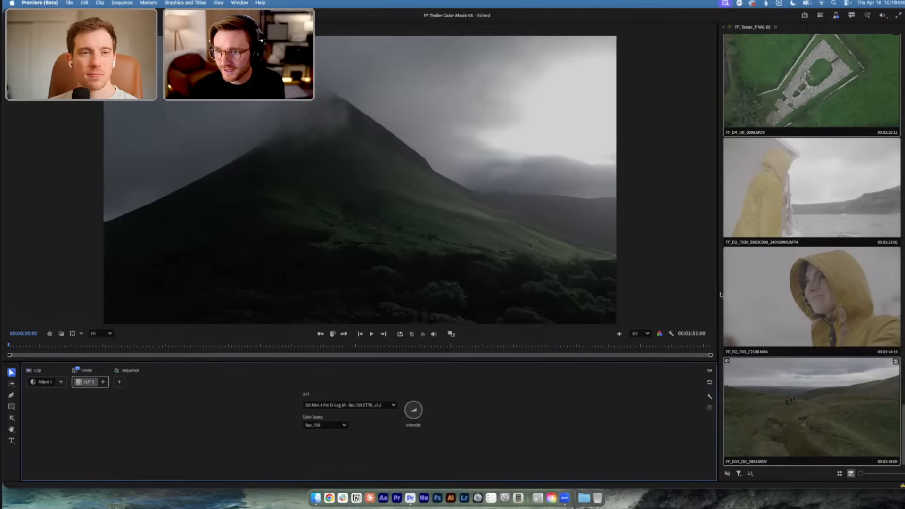
View the aerial clip of the stone ruin and look through the sequence's clips with the drone conversion LUT applied
left_click(849, 128)
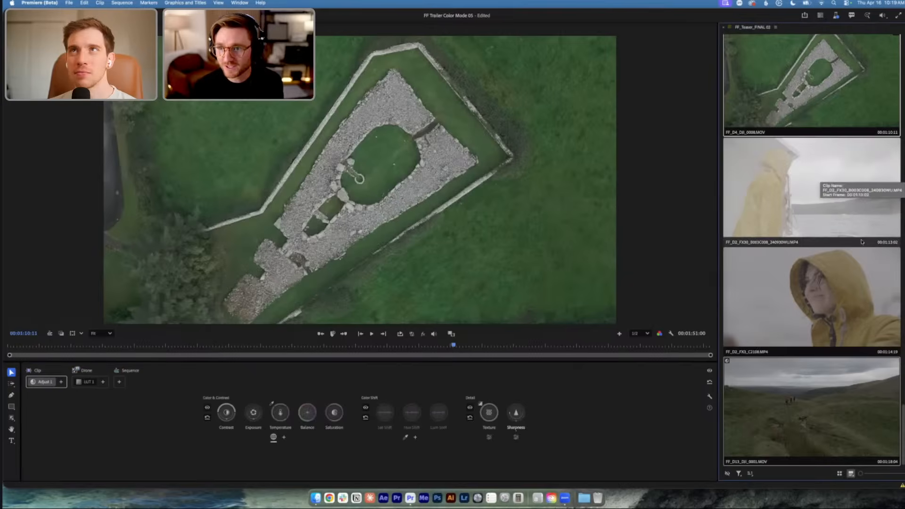
scroll(860, 242, "down", 10)
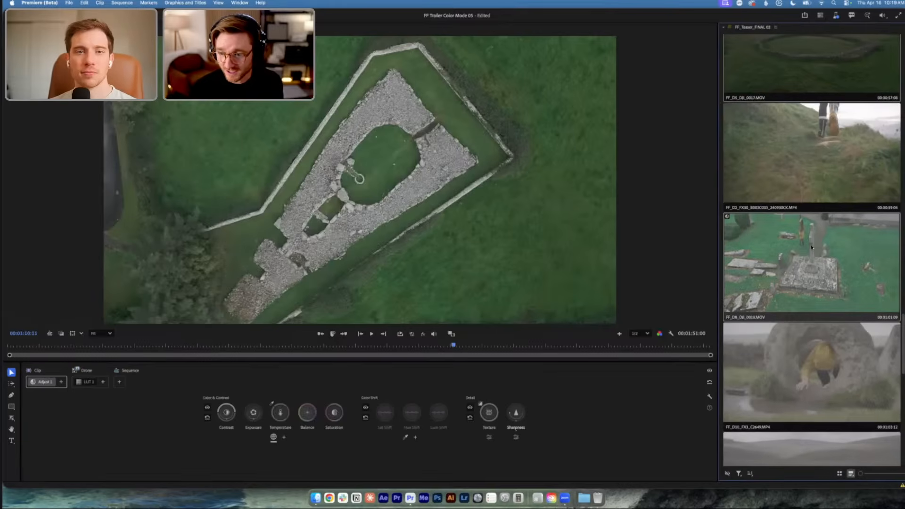
scroll(811, 247, "up", 10)
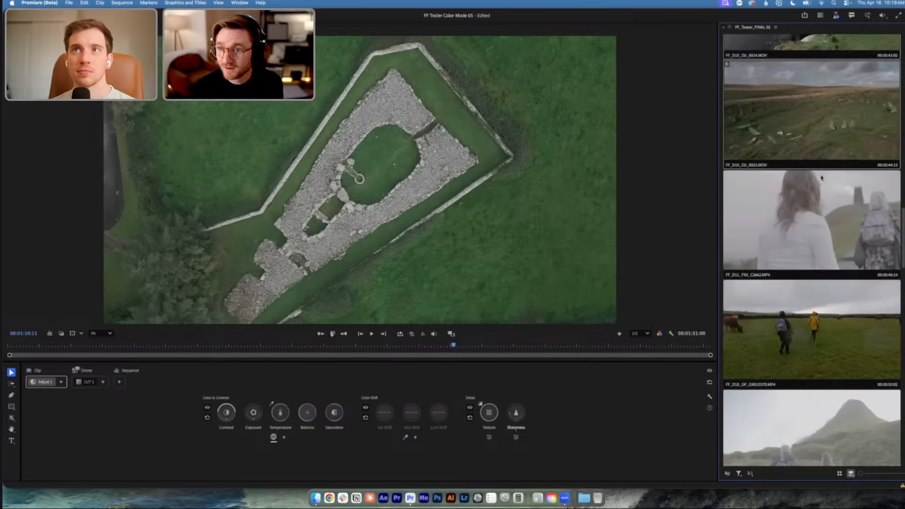
scroll(821, 181, "up", 5)
scroll(818, 283, "down", 8)
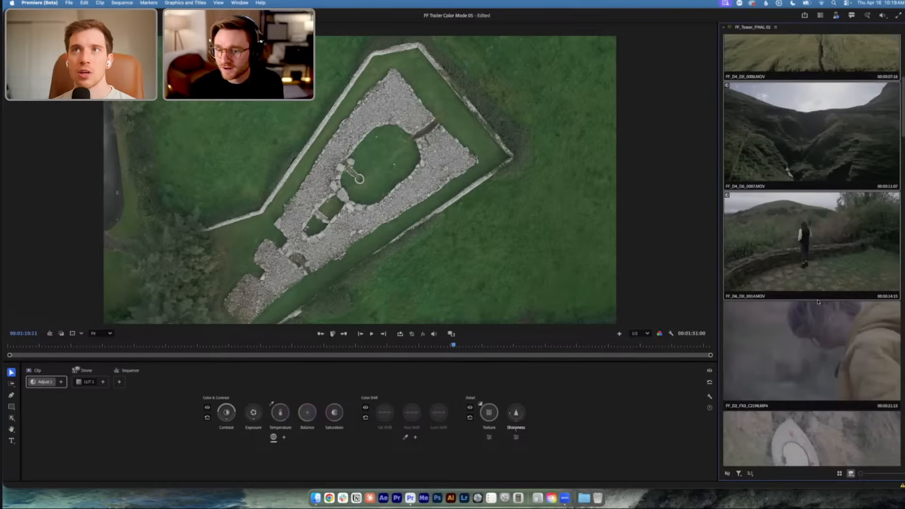
Select 14 of the sequence's Sony FX3 and FX30 clips together, starting with FF_D2_FX3_C2198.MP4 and skipping the drone and GoPro clips
scroll(818, 302, "down", 4)
left_click(801, 175)
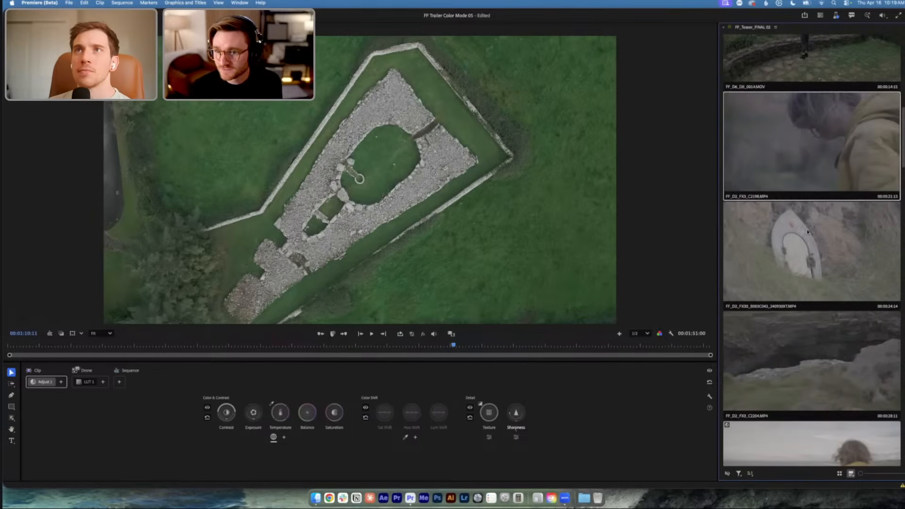
scroll(808, 259, "down", 3)
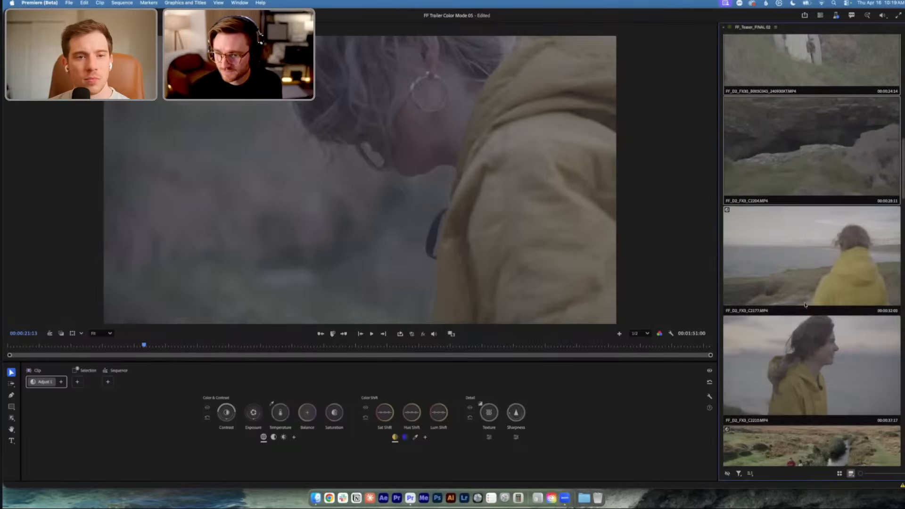
scroll(803, 330, "down", 5)
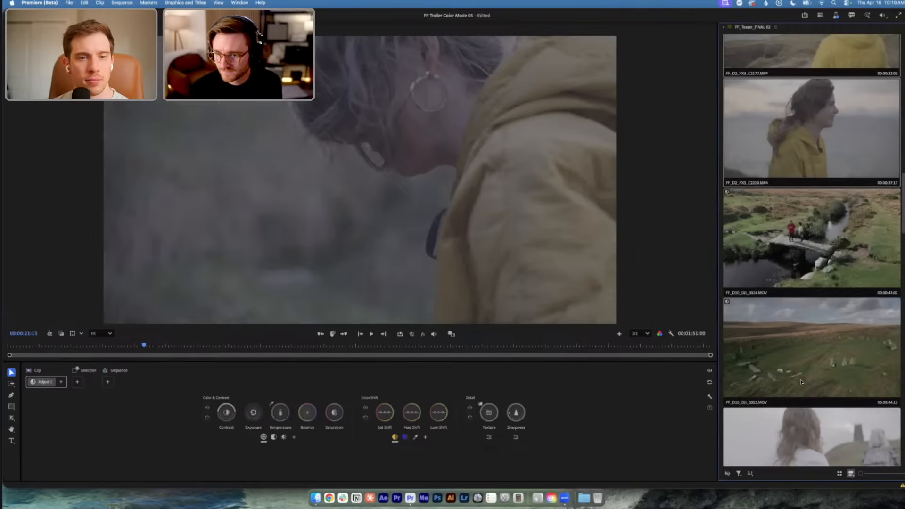
scroll(812, 306, "down", 8)
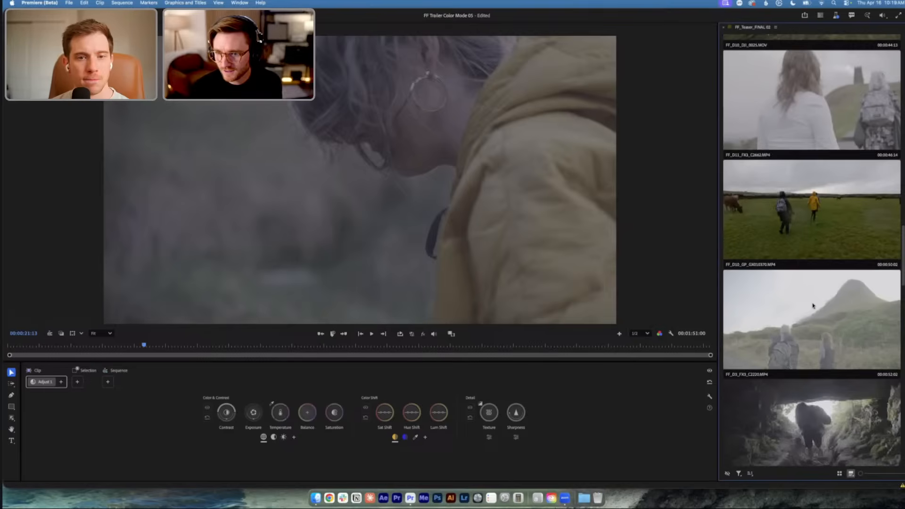
scroll(822, 272, "down", 2)
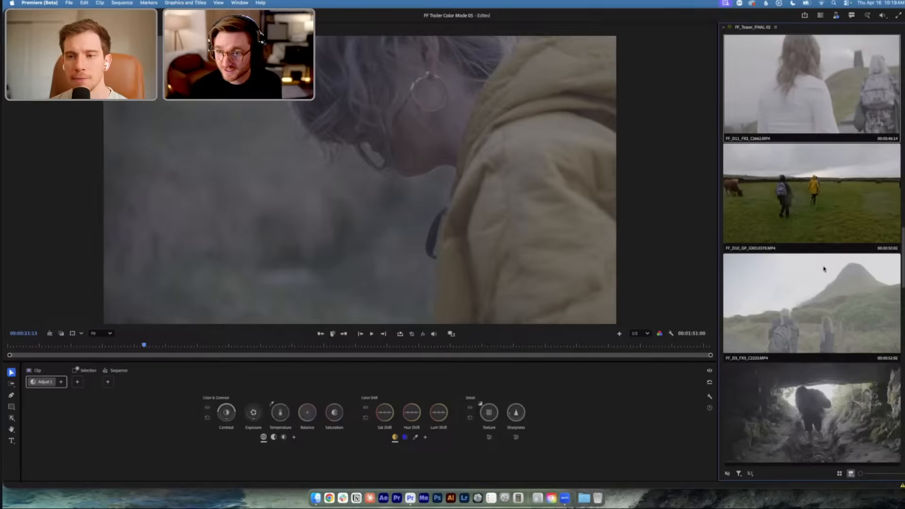
scroll(823, 272, "down", 3)
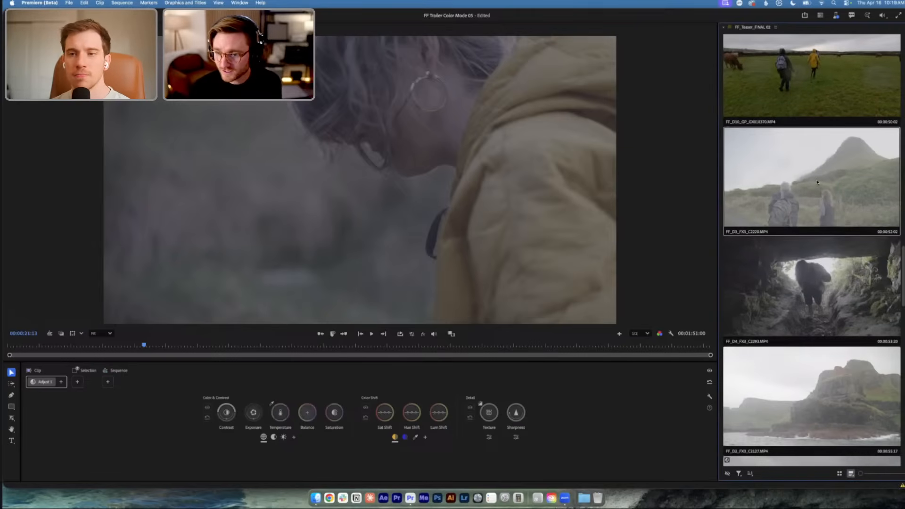
scroll(811, 282, "down", 4)
scroll(802, 295, "down", 1)
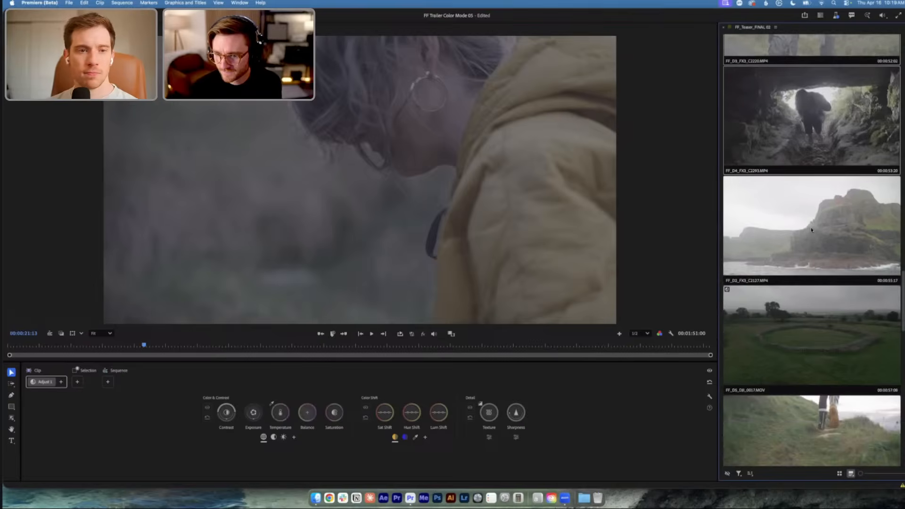
scroll(801, 299, "down", 4)
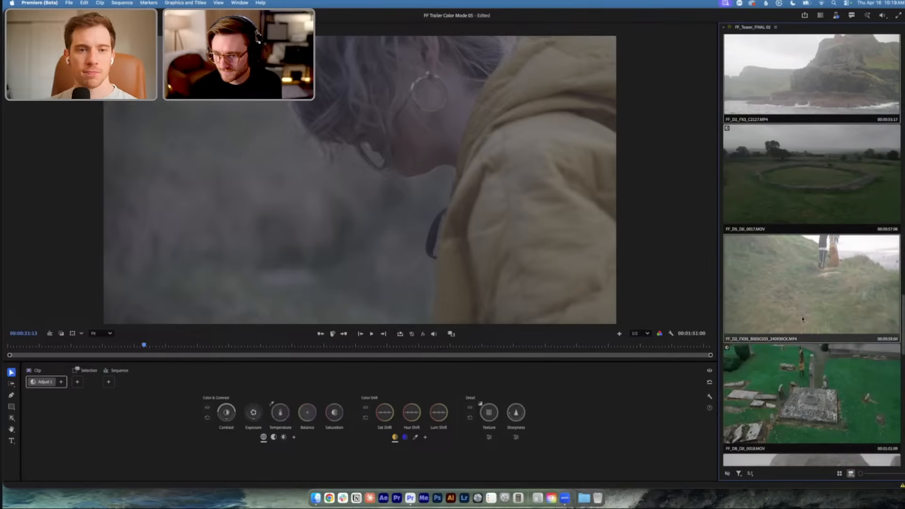
scroll(805, 292, "down", 5)
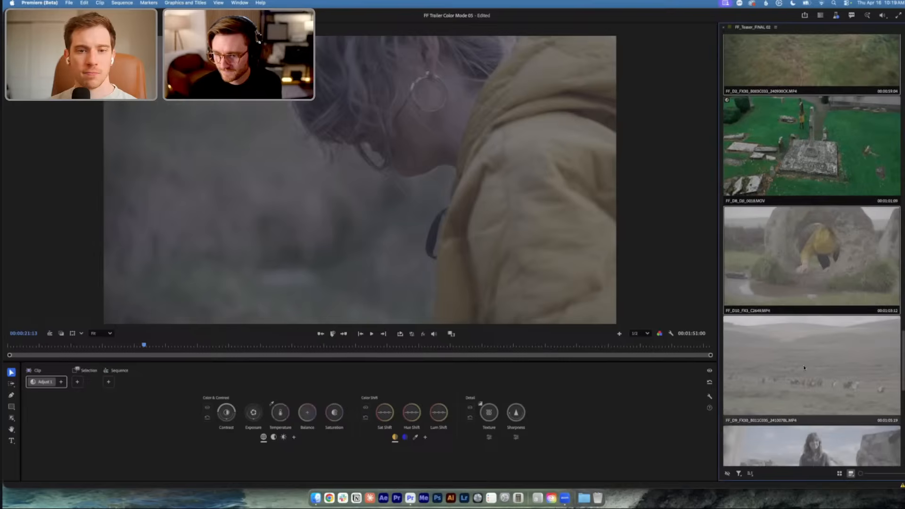
scroll(807, 282, "down", 5)
scroll(823, 214, "down", 3)
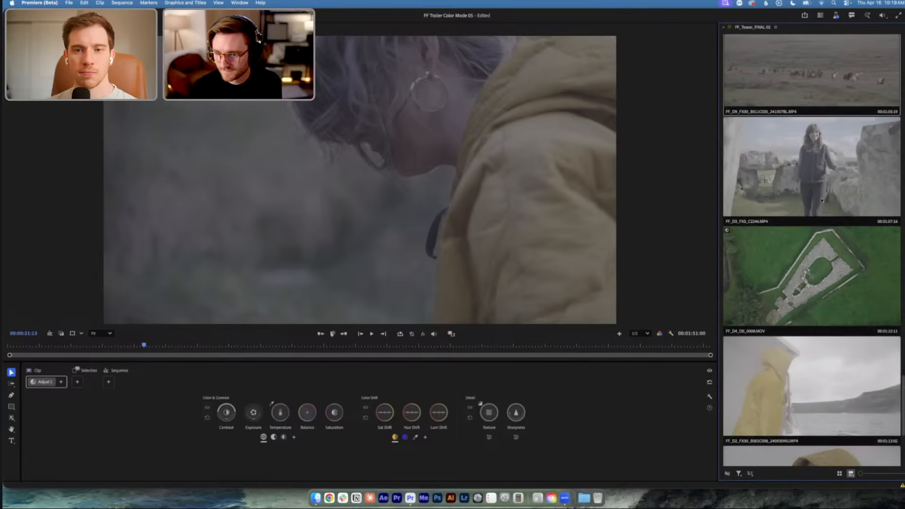
scroll(817, 268, "down", 1)
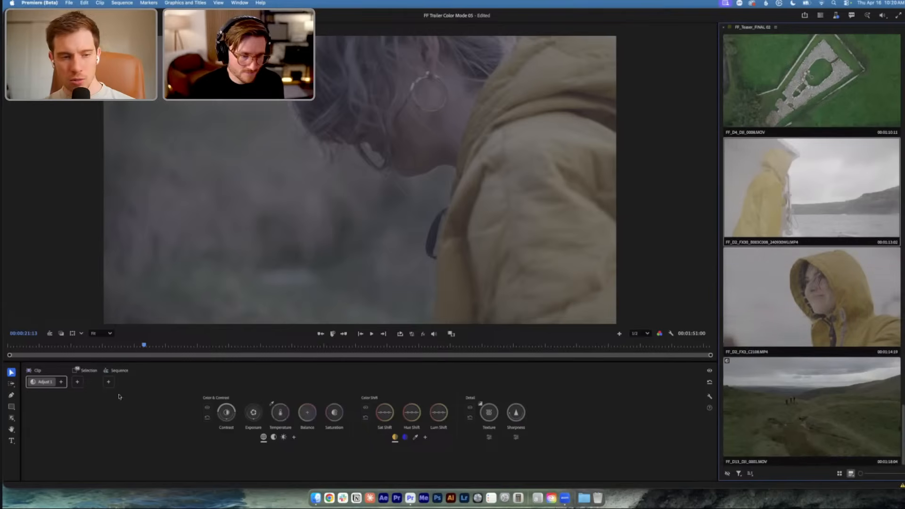
Add a LUT operation to the 14 selected clips as a group and name the group FX3
left_click(77, 382)
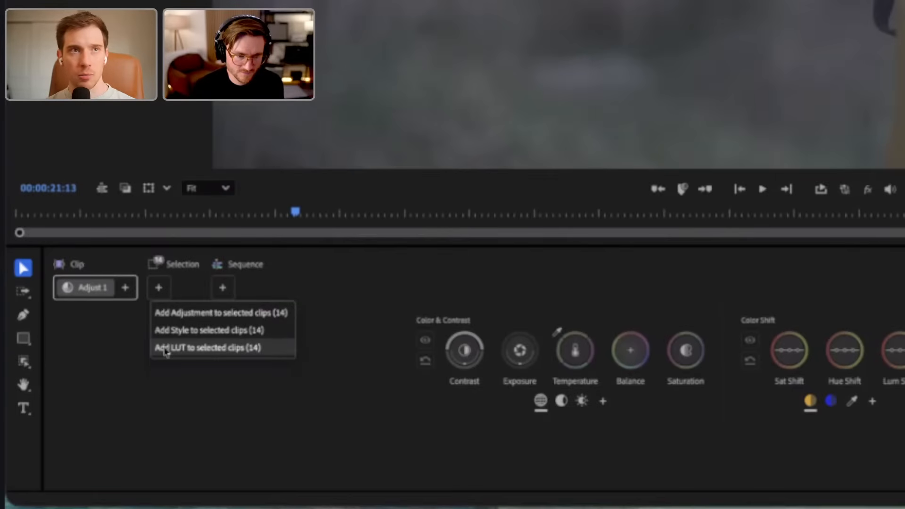
left_click(166, 351)
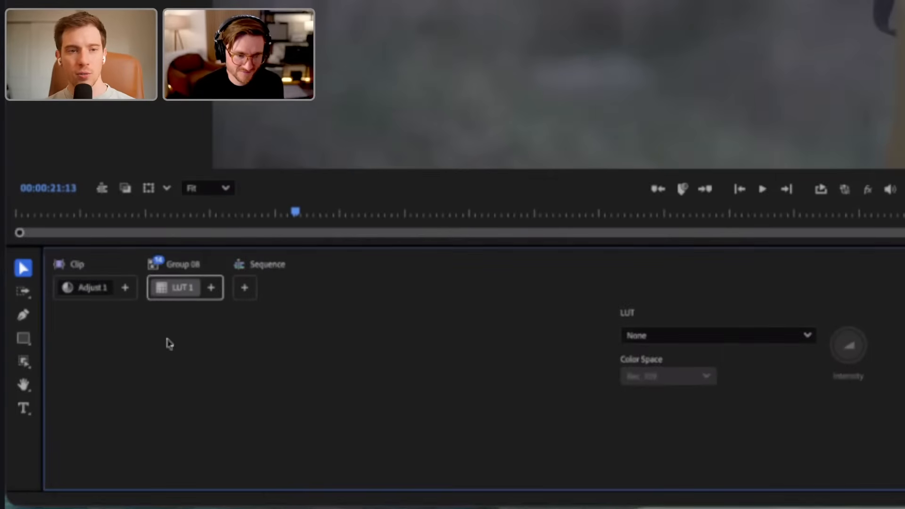
double_click(179, 264)
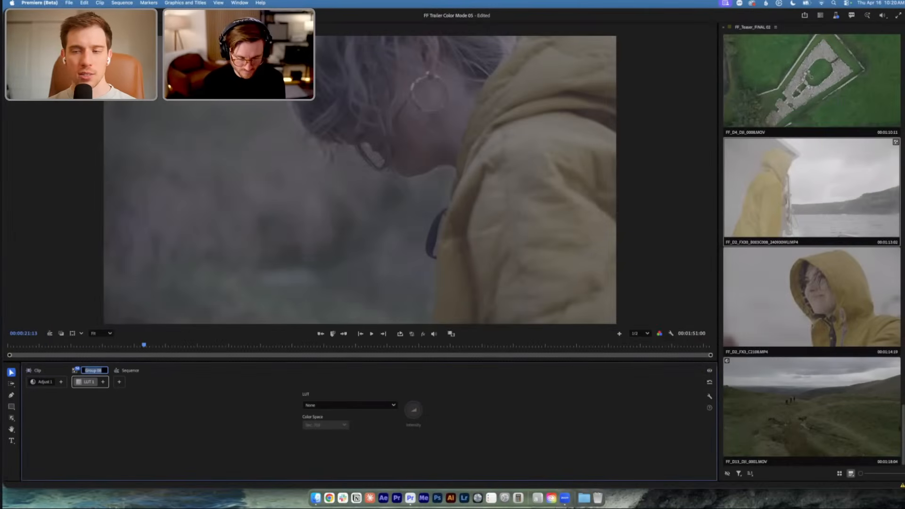
type("Fi")
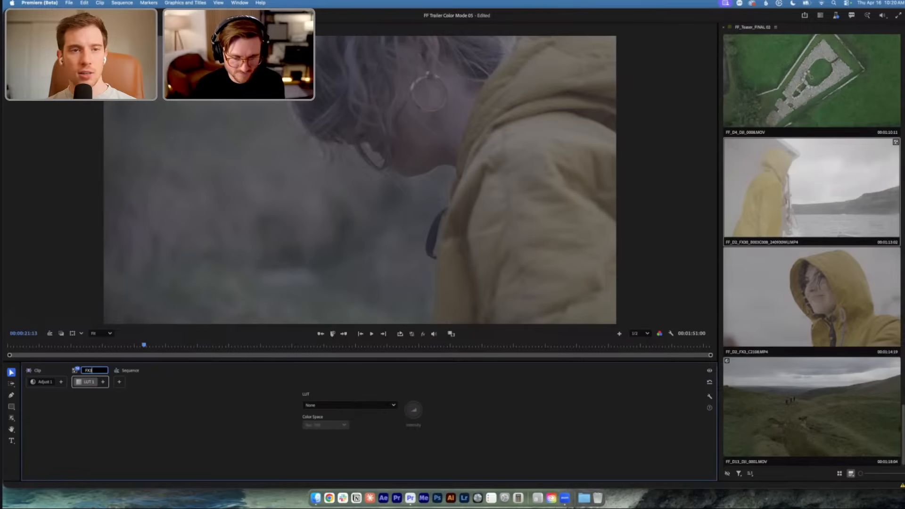
type("3")
key("Return")
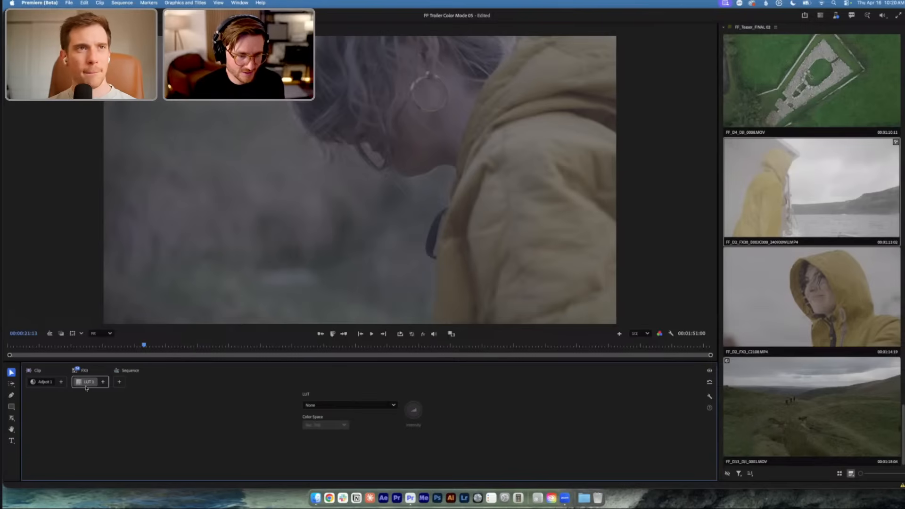
Load S-Log 3 - S-Gamut - Rec.709 ETTR_v5.1.cube from 03. Assets/LUTs/Conversion as the FX3 group's LUT
left_click(344, 406)
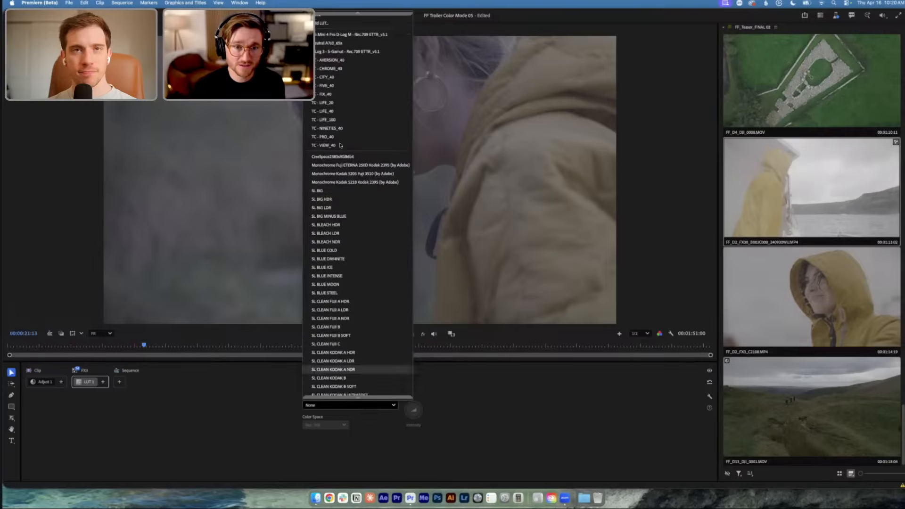
scroll(333, 33, "up", 1)
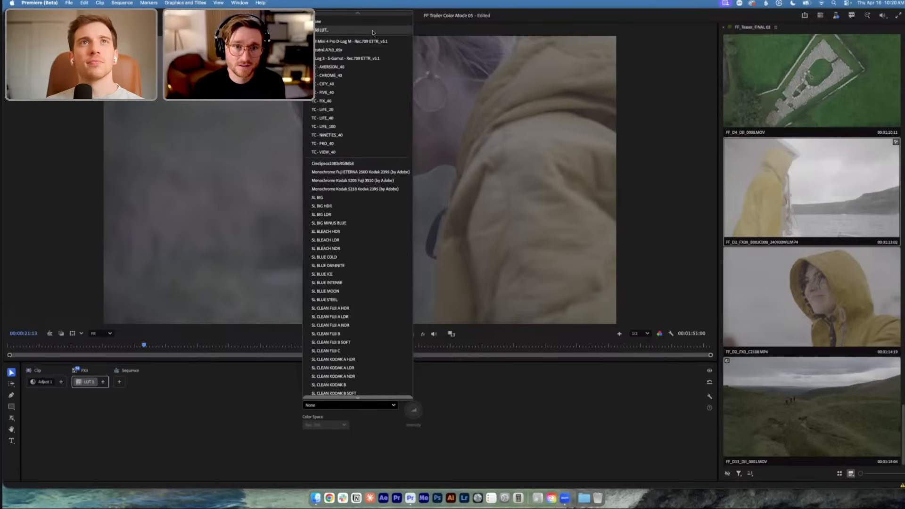
left_click(318, 30)
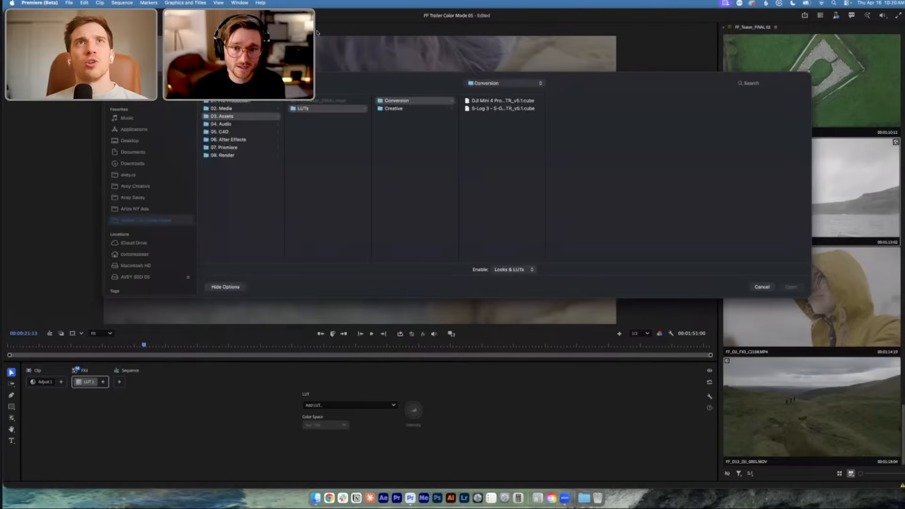
left_click(499, 109)
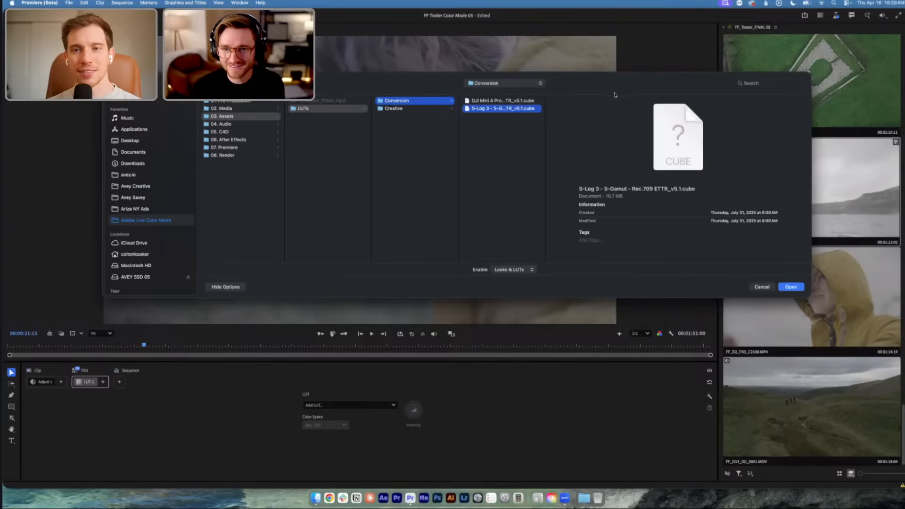
left_click(791, 288)
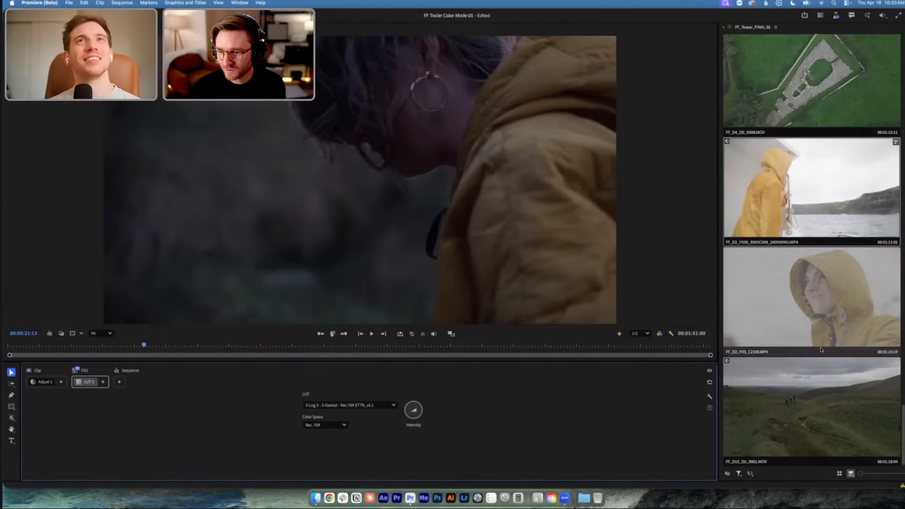
Look over the thumbnails of the FX3 group's clips with the conversion LUT applied, back to the sequence's first clip
scroll(821, 349, "up", 5)
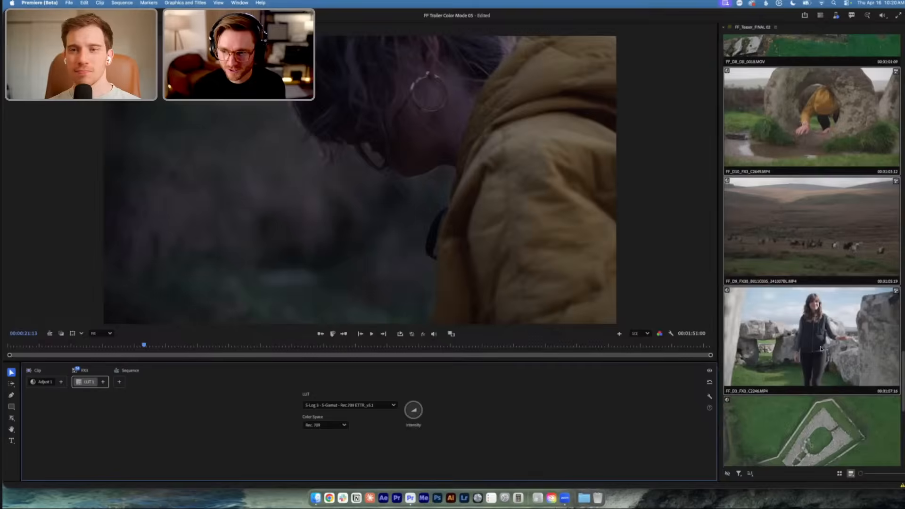
scroll(819, 349, "up", 10)
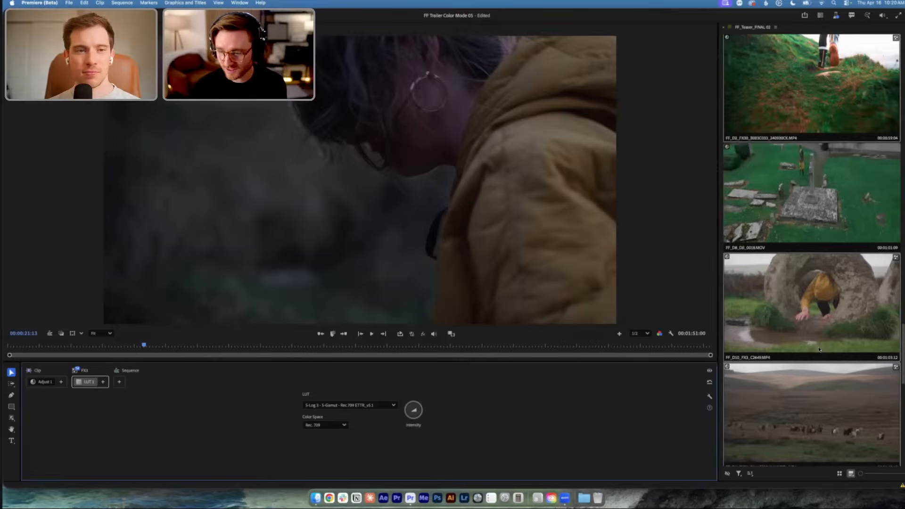
scroll(819, 330, "up", 15)
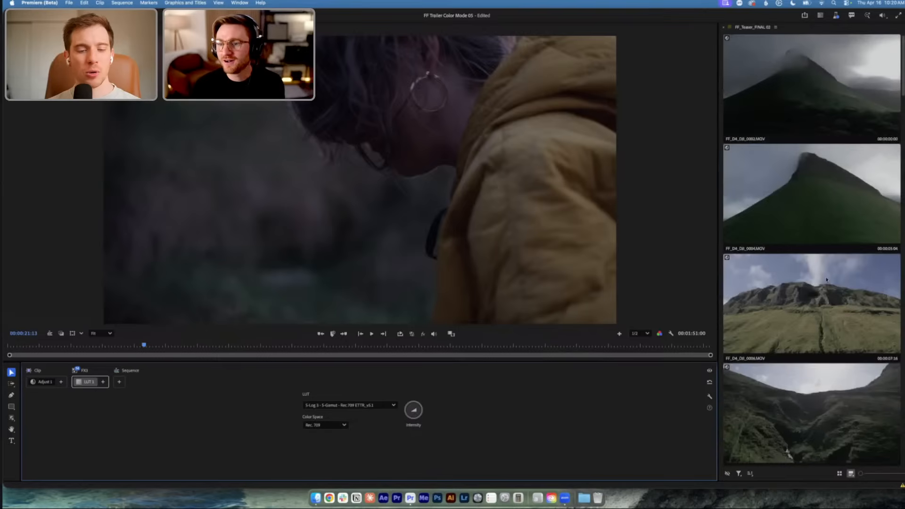
View the first four drone clips one after another, from FF_D4_DJI_0002.MOV to FF_D4_DJI_0007.MOV, and compare their look
left_click(817, 115)
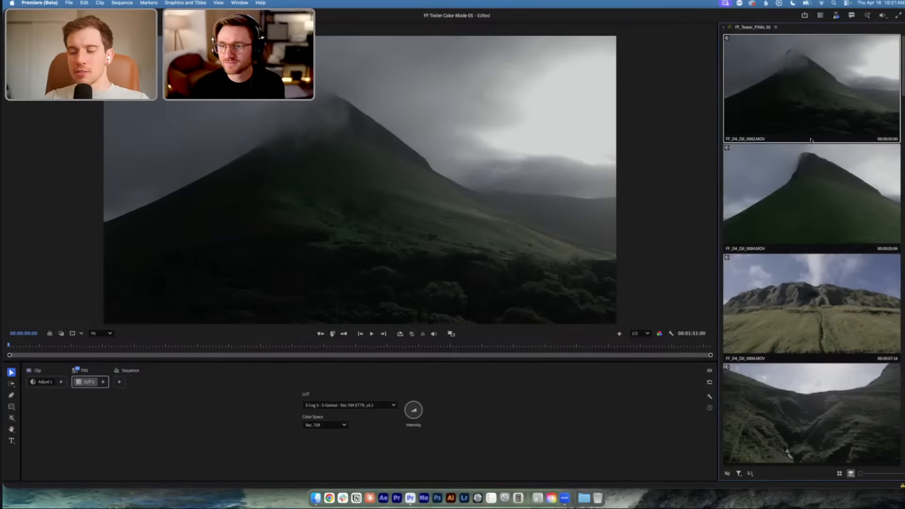
left_click(809, 197)
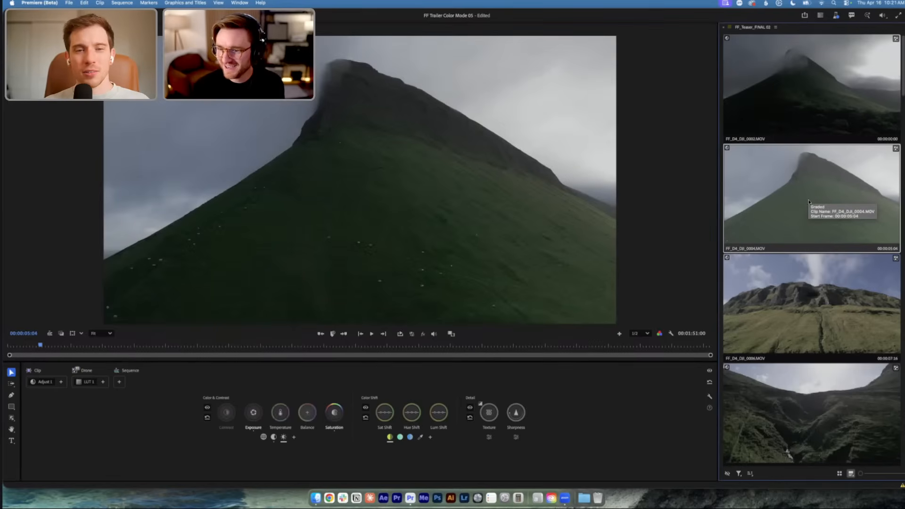
left_click(817, 304)
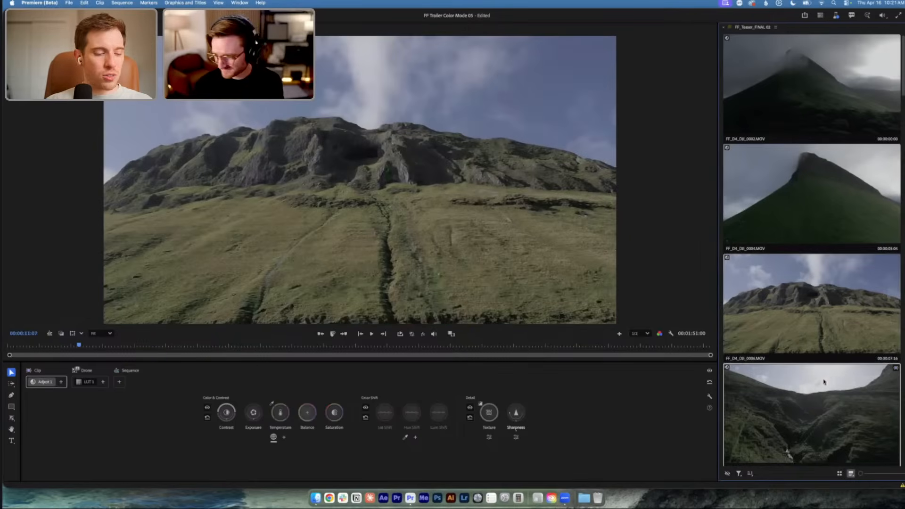
left_click(823, 382)
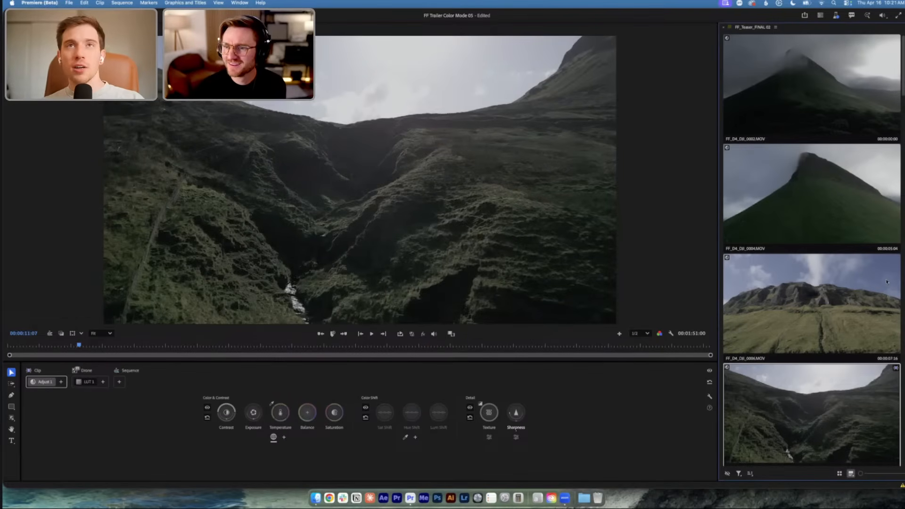
scroll(831, 162, "down", 2)
scroll(831, 161, "down", 3)
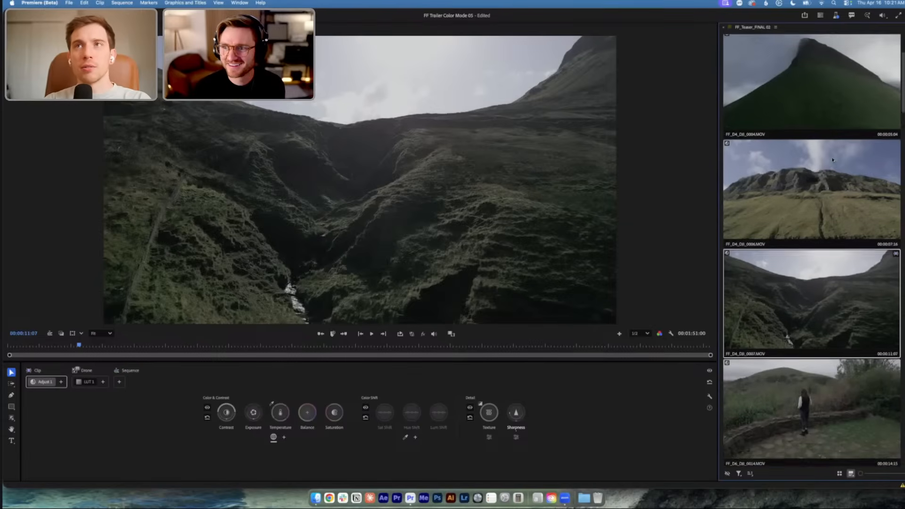
scroll(832, 160, "up", 5)
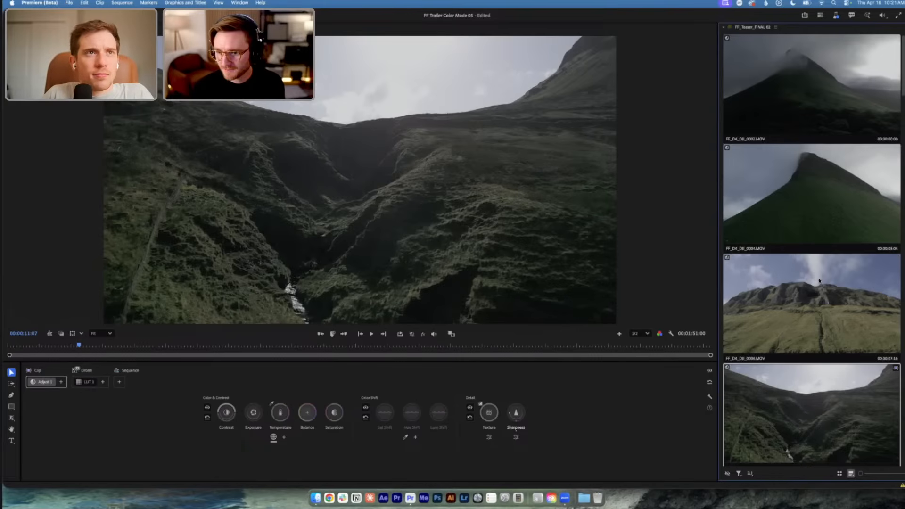
View the FX3 clip FF_D3_FX3_C2220.MP4 of the two walkers facing the misty mountain
scroll(819, 280, "down", 15)
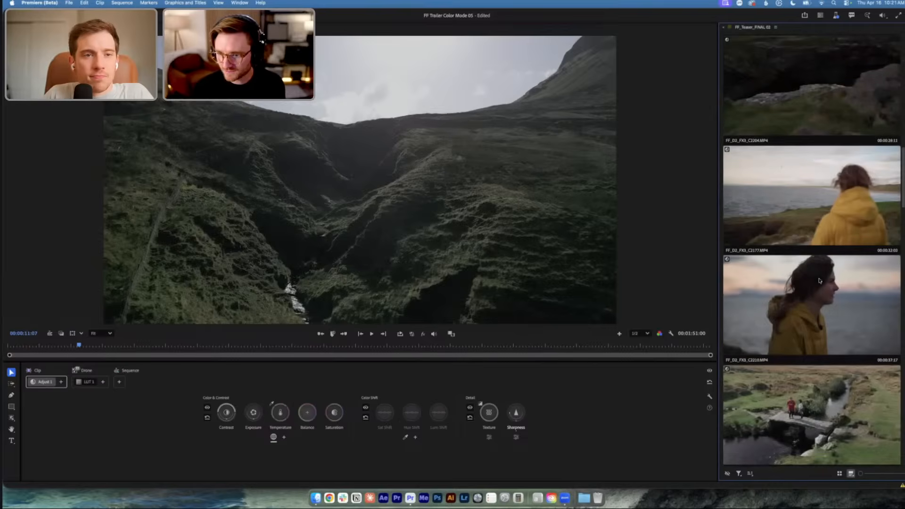
scroll(819, 281, "down", 15)
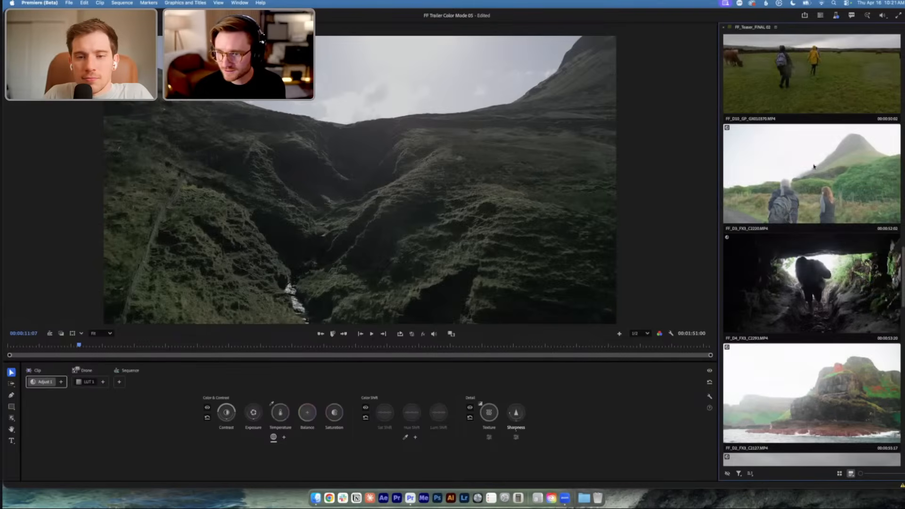
left_click(811, 165)
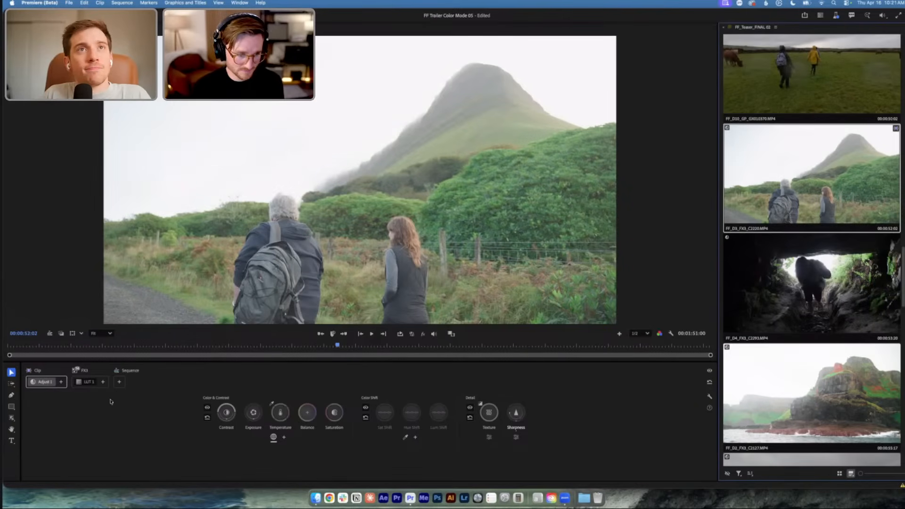
Add a group adjustment after the FX3 group's LUT, try the highlights exposure at about -0.33, and reset it
left_click(103, 382)
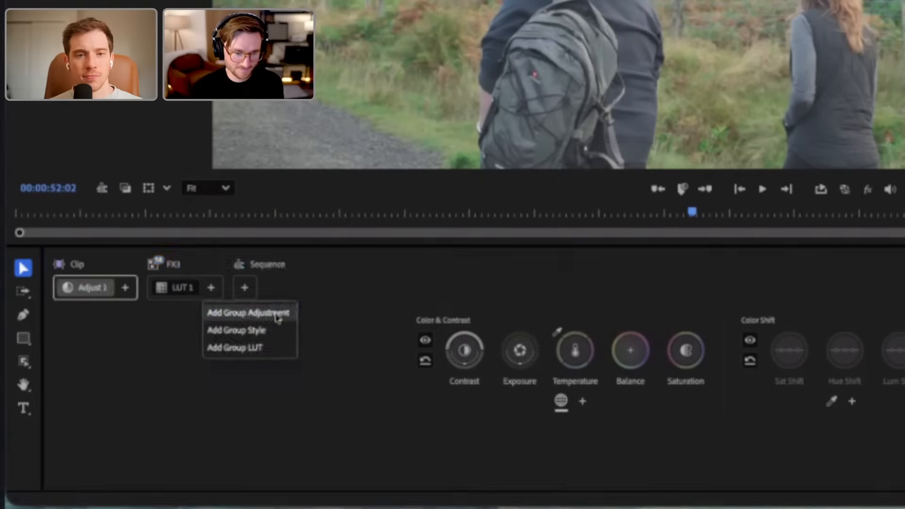
left_click(135, 394)
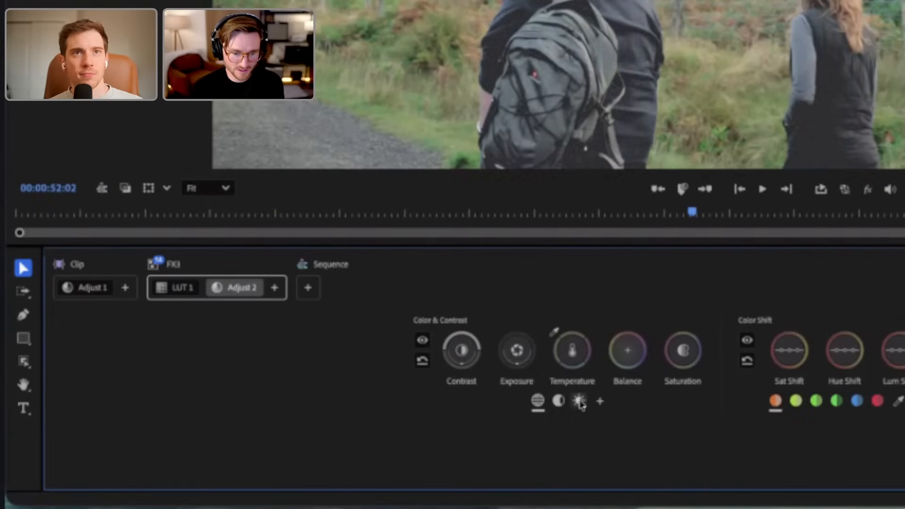
left_click(579, 402)
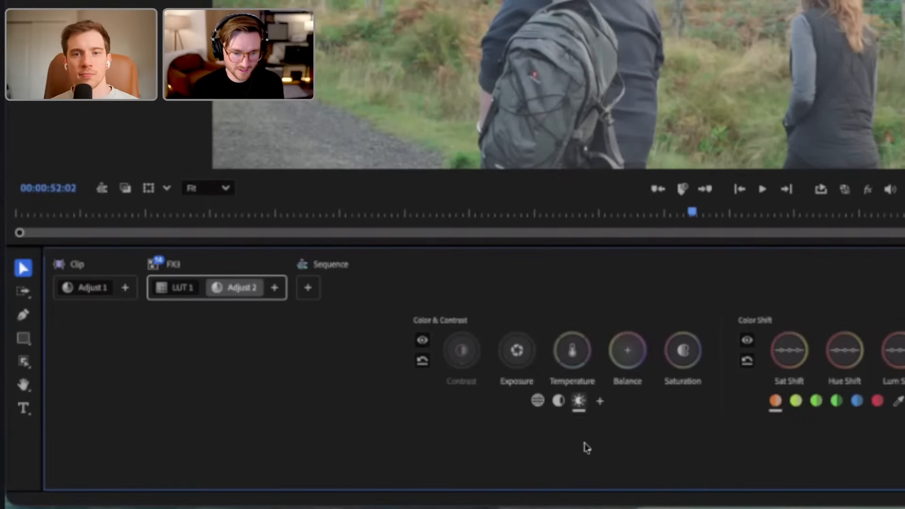
left_click(516, 351)
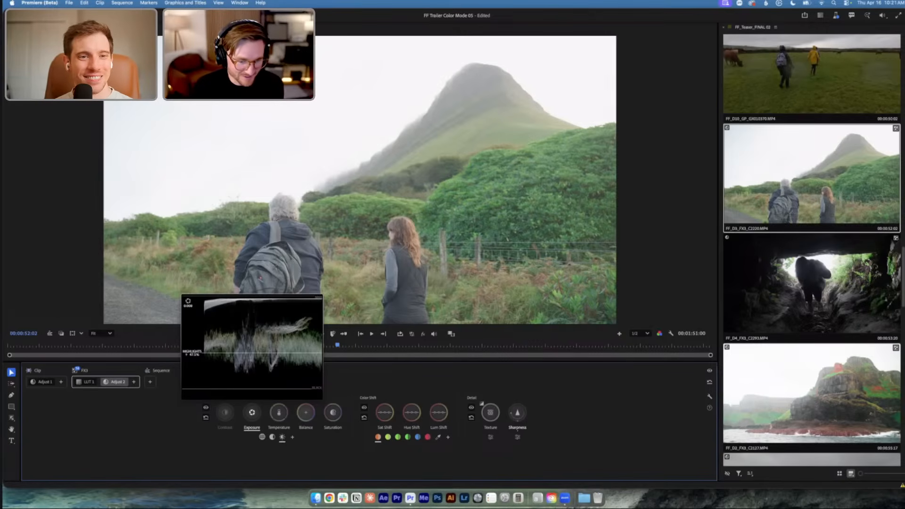
left_click_drag(252, 412, 252, 430)
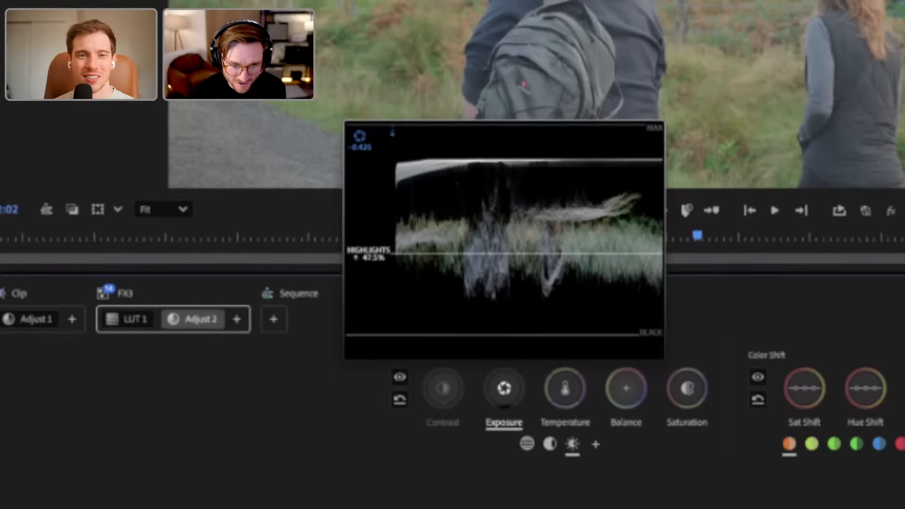
left_click_drag(504, 388, 504, 379)
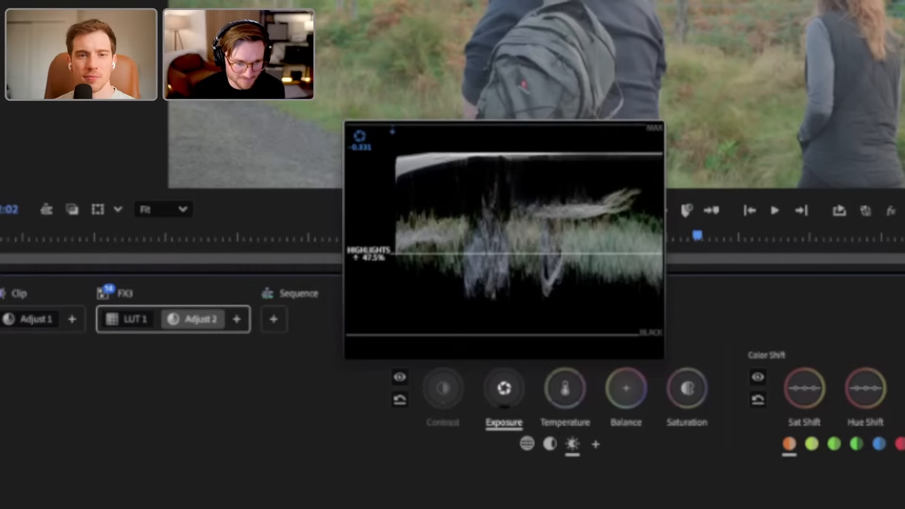
mouse_move(504, 379)
left_mouse_down()
mouse_move(504, 366)
mouse_move(504, 378)
left_mouse_up()
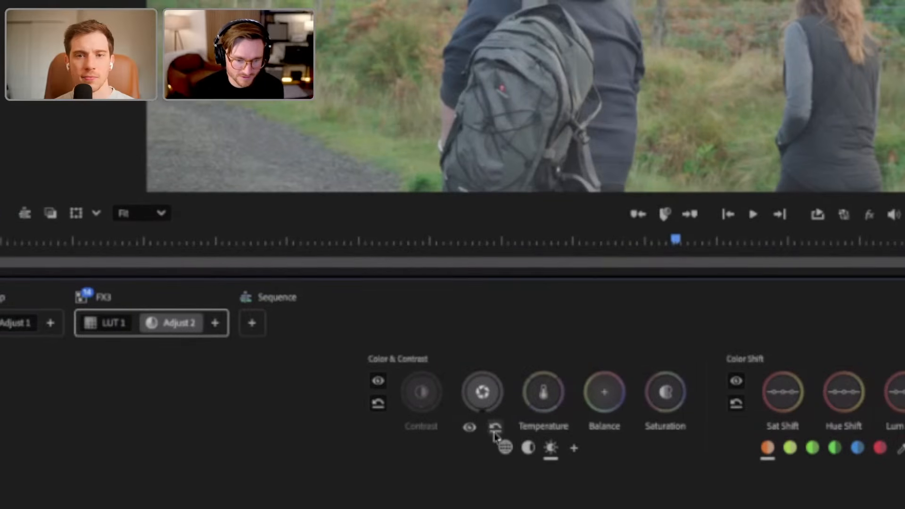
Move the FX3 group adjustment ahead of the LUT and lower its highlights exposure to recover the sky
left_click_drag(170, 327, 95, 330)
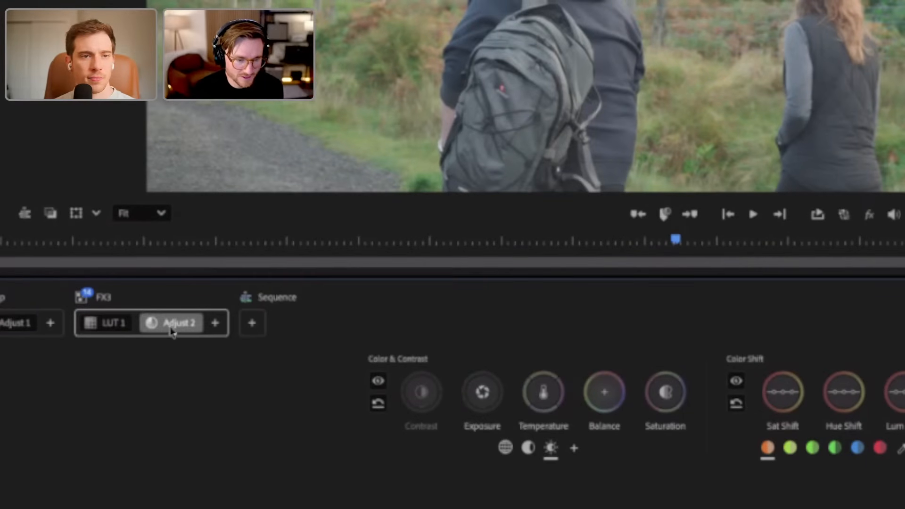
left_click_drag(81, 385, 82, 385)
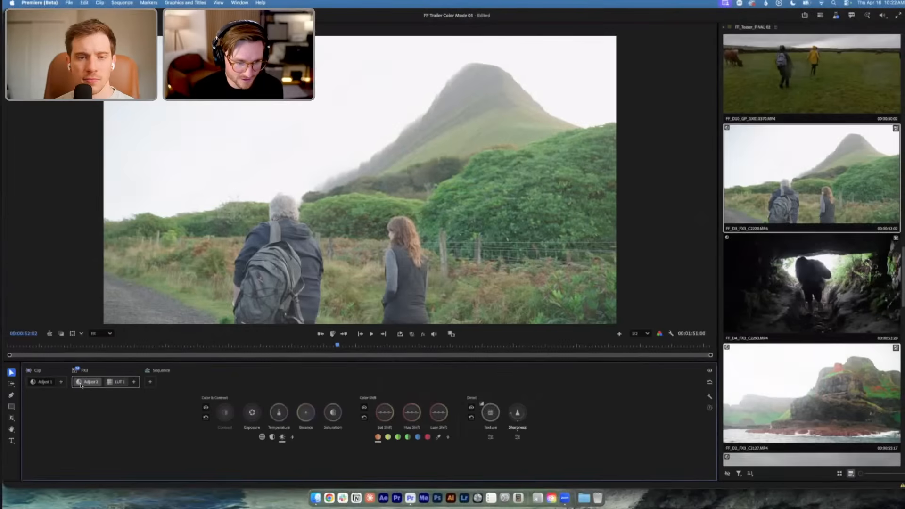
left_click_drag(252, 413, 252, 418)
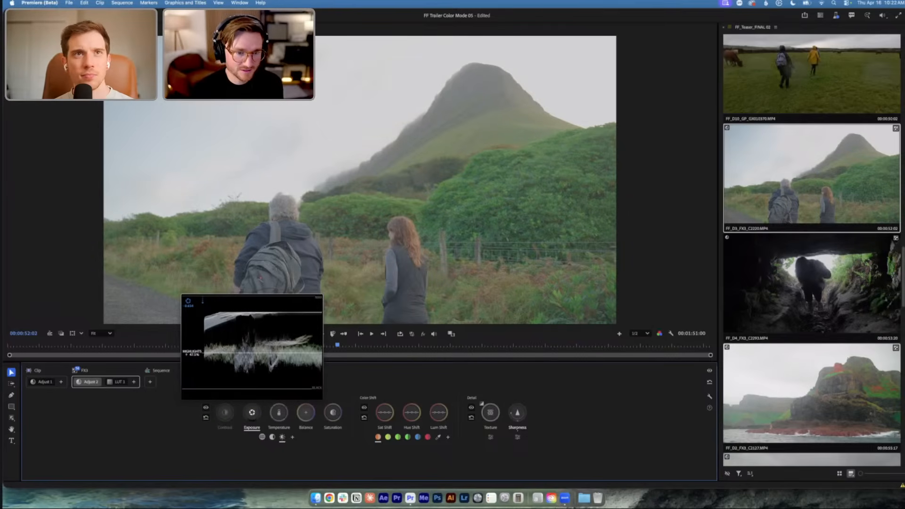
Lower the group adjustment's overall exposure and compare the image with the LUT placed before and after the adjustment
left_click(261, 437)
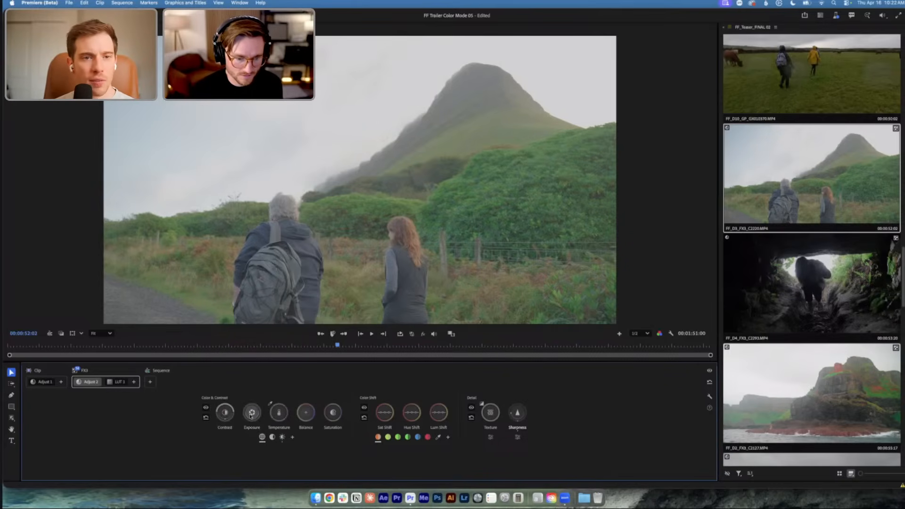
left_click_drag(252, 412, 252, 423)
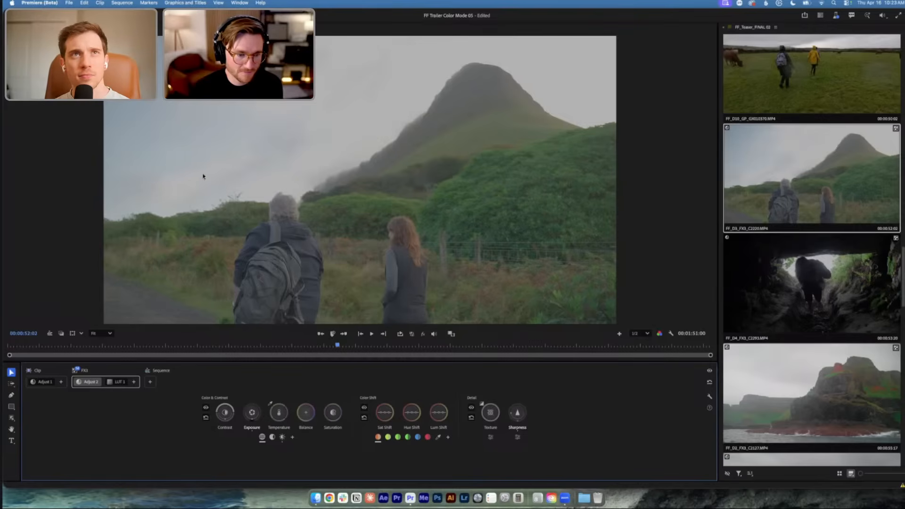
left_click_drag(119, 381, 79, 384)
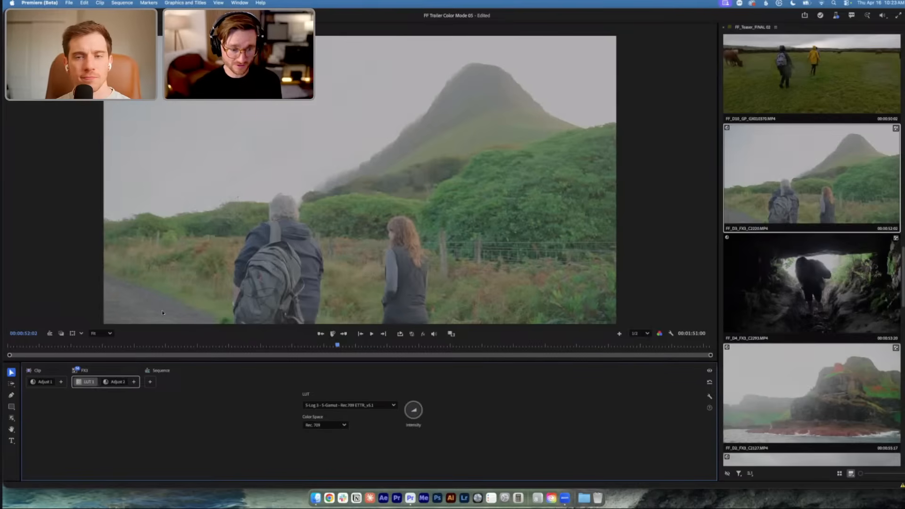
left_click_drag(86, 382, 120, 382)
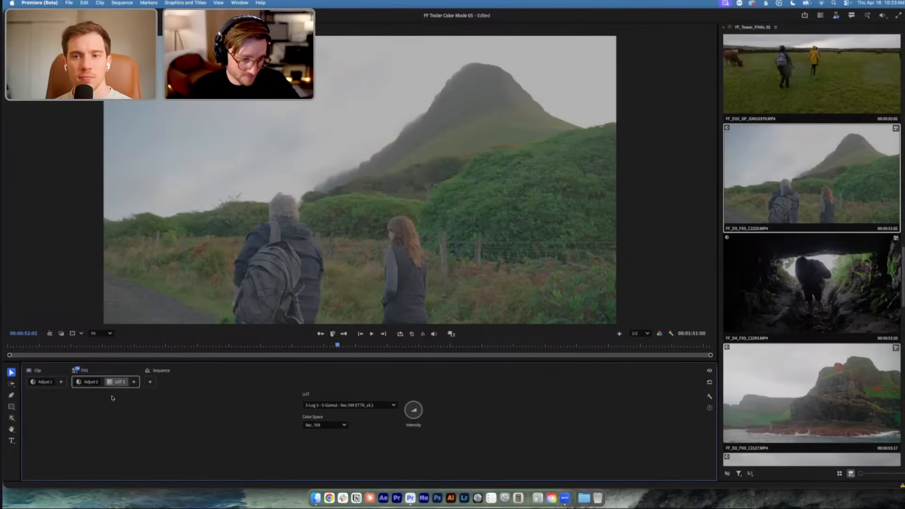
Delete the exposure adjustment from the FX3 group, keeping only its LUT
left_click(91, 383)
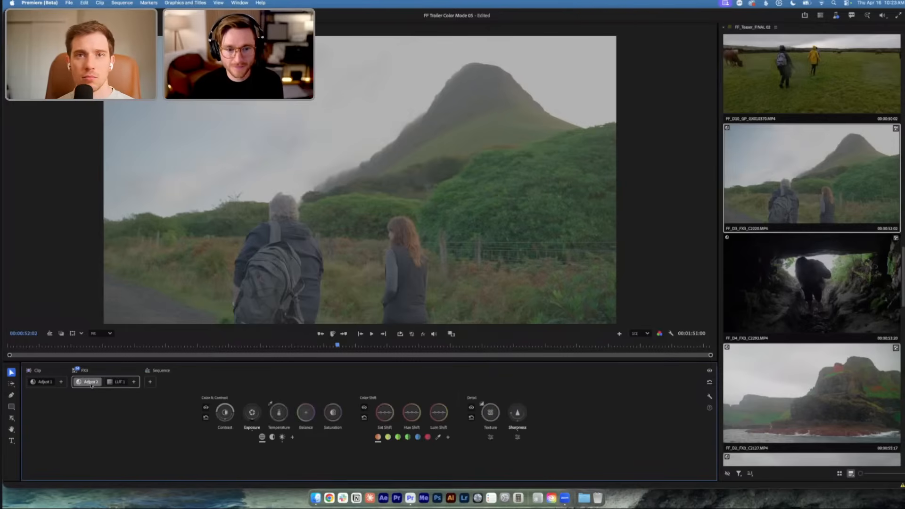
right_click(90, 385)
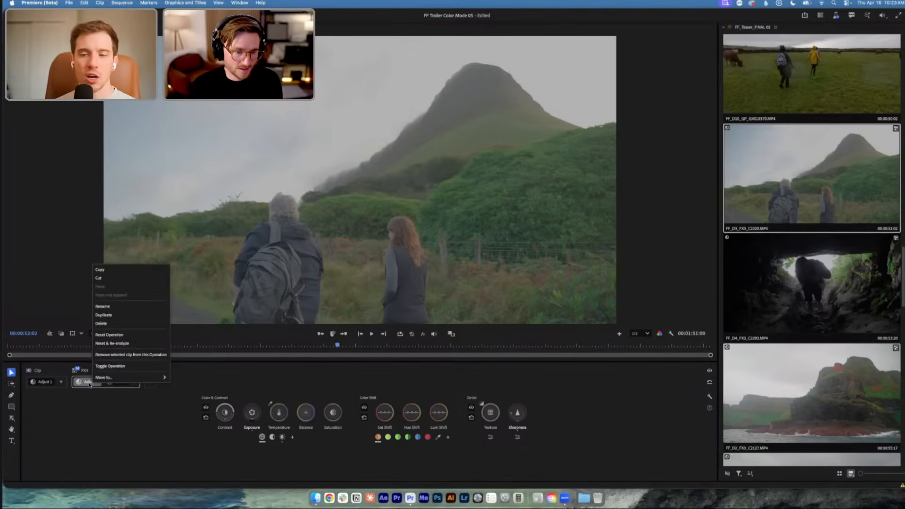
left_click(106, 323)
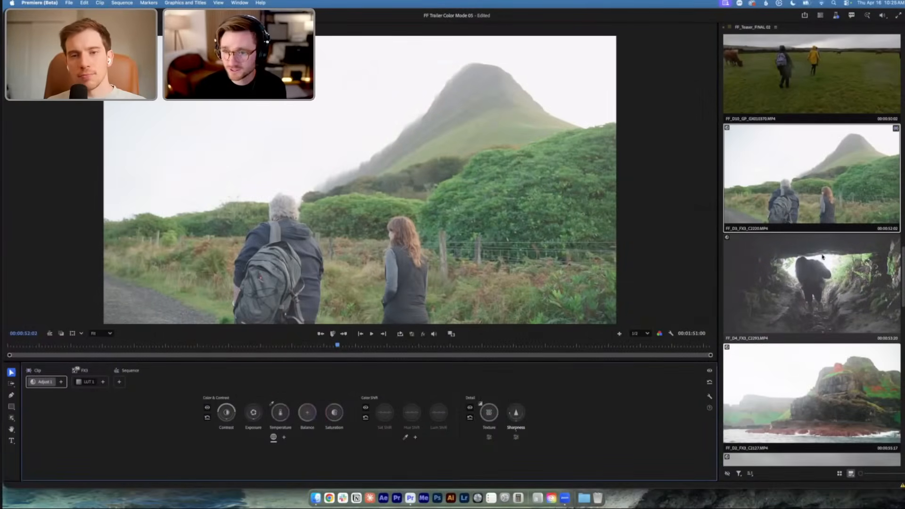
Look over the clip thumbnails from FF_D3_FX3_C2220.MP4 back to the sequence's first drone clip
scroll(821, 253, "up", 5)
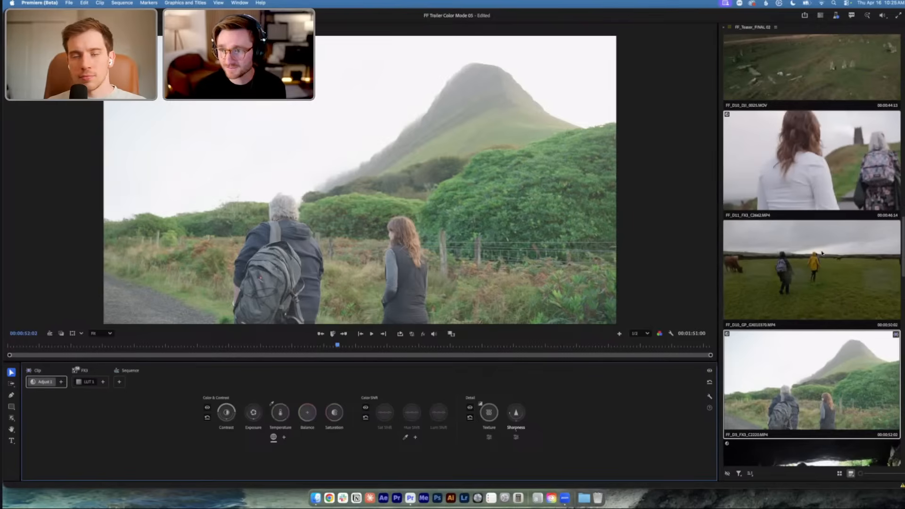
scroll(821, 253, "up", 4)
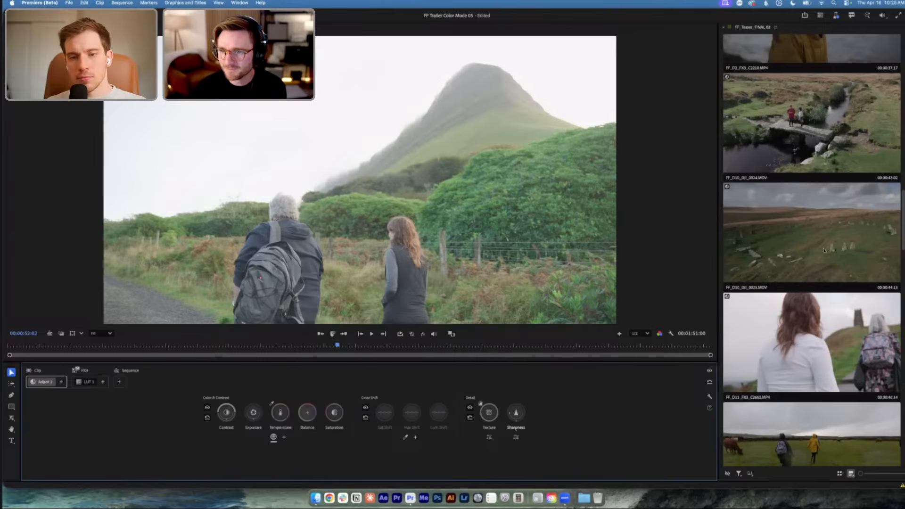
scroll(830, 217, "up", 5)
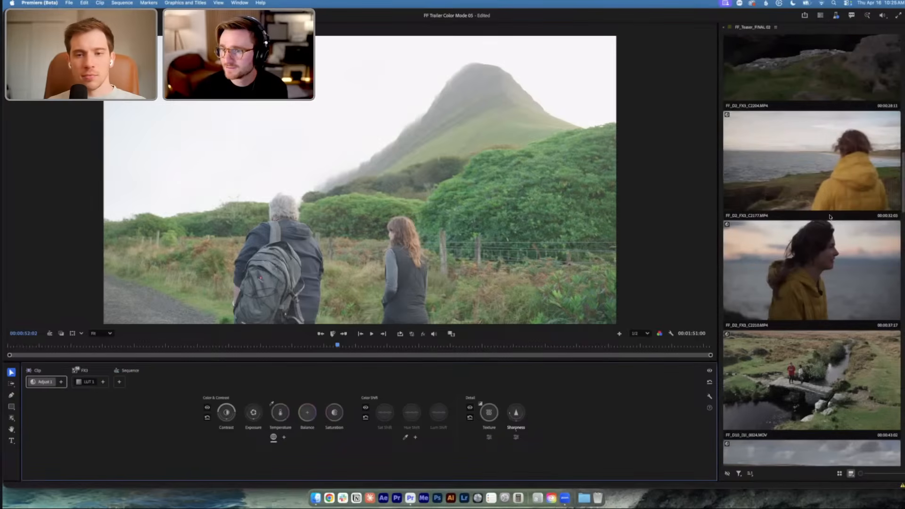
scroll(830, 216, "up", 5)
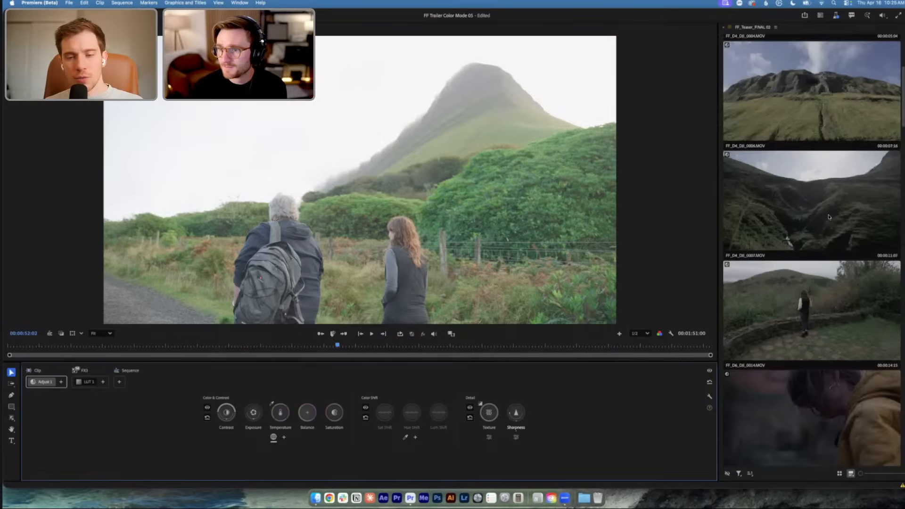
scroll(828, 216, "up", 4)
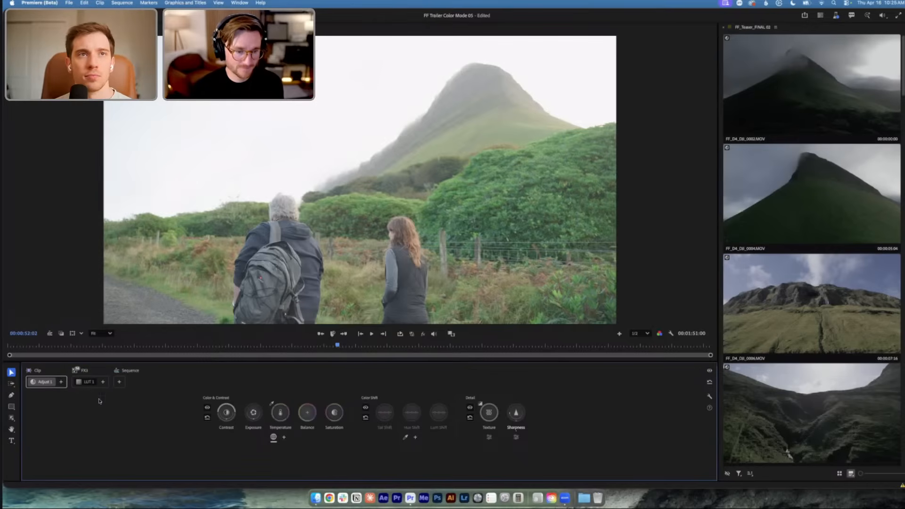
Add a group adjustment after the FX3 group's LUT and create an extra tonal zone with Sample Shadows
left_click(103, 382)
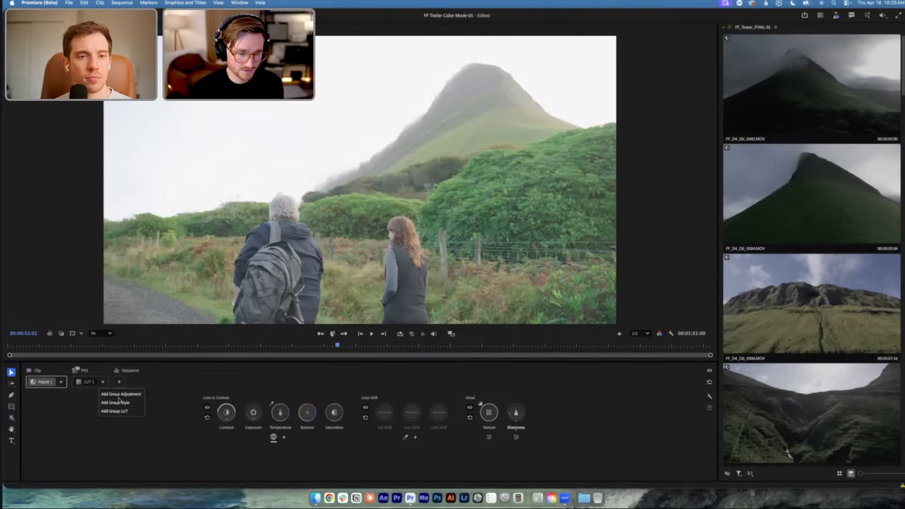
left_click(123, 396)
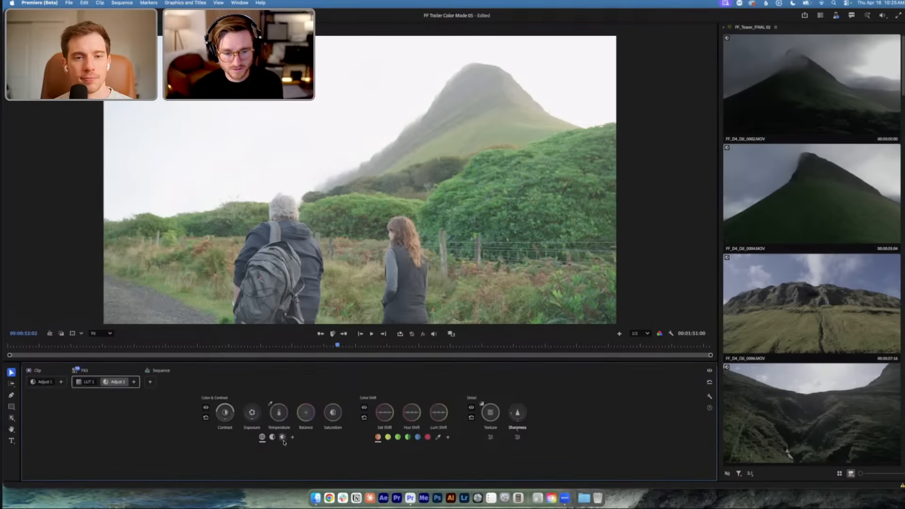
left_click(292, 438)
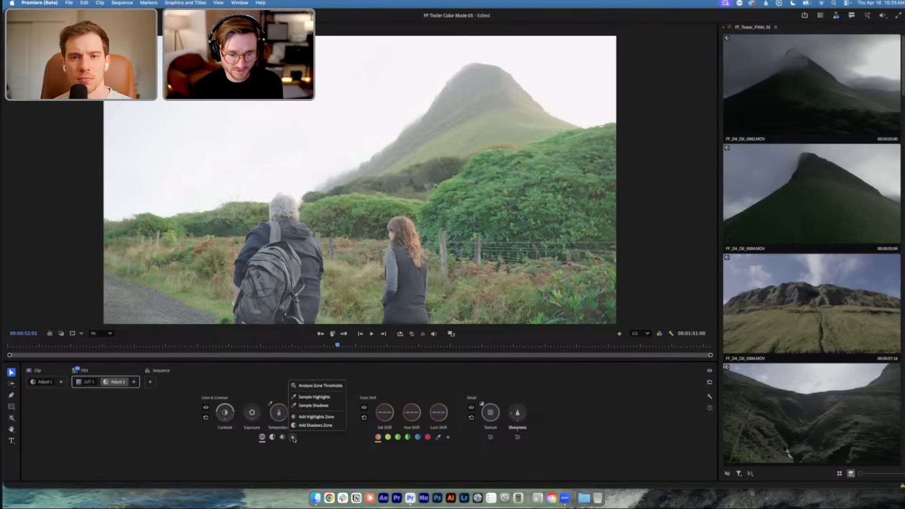
left_click(313, 405)
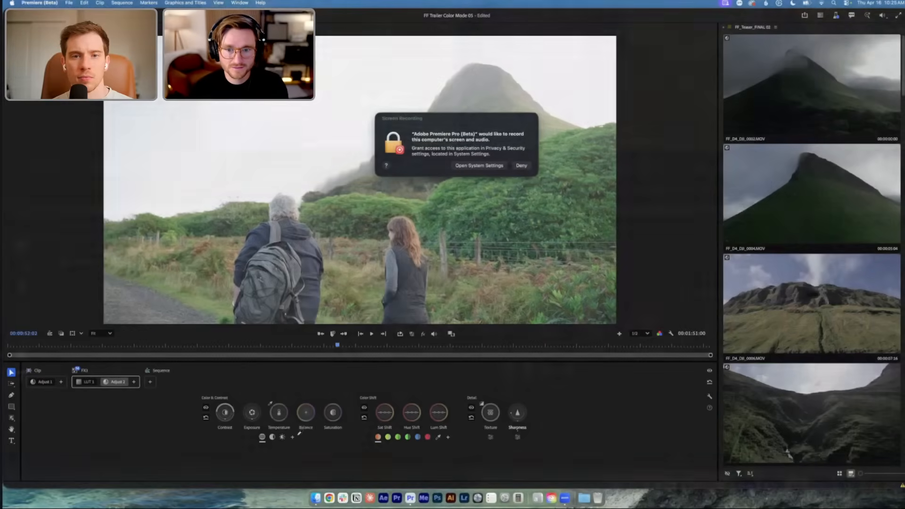
left_click(297, 434)
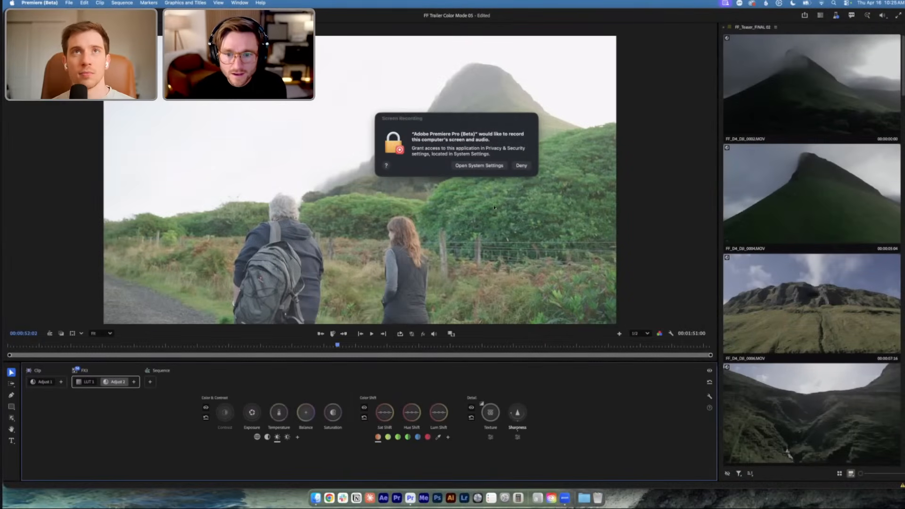
Answer the screen-recording request by opening System Settings, close that window, and delete the group adjustment from the FX3 group
left_click(480, 165)
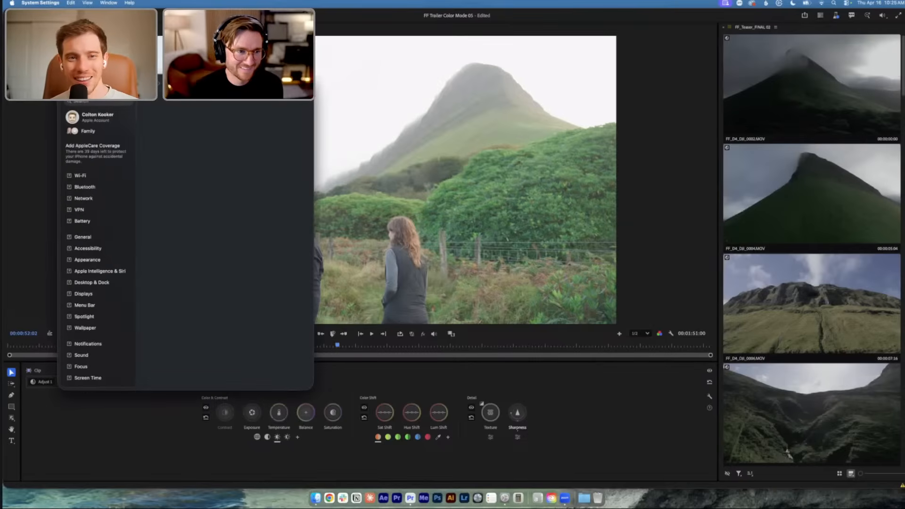
left_click(67, 84)
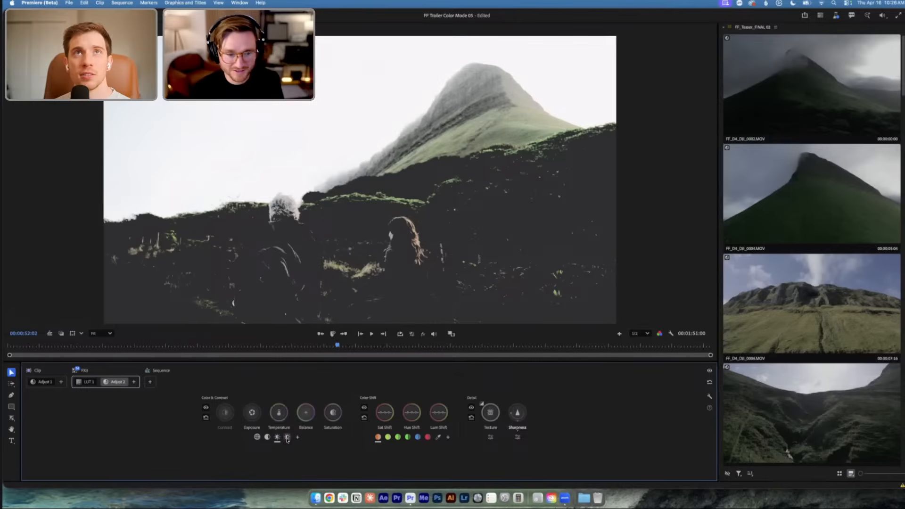
right_click(114, 382)
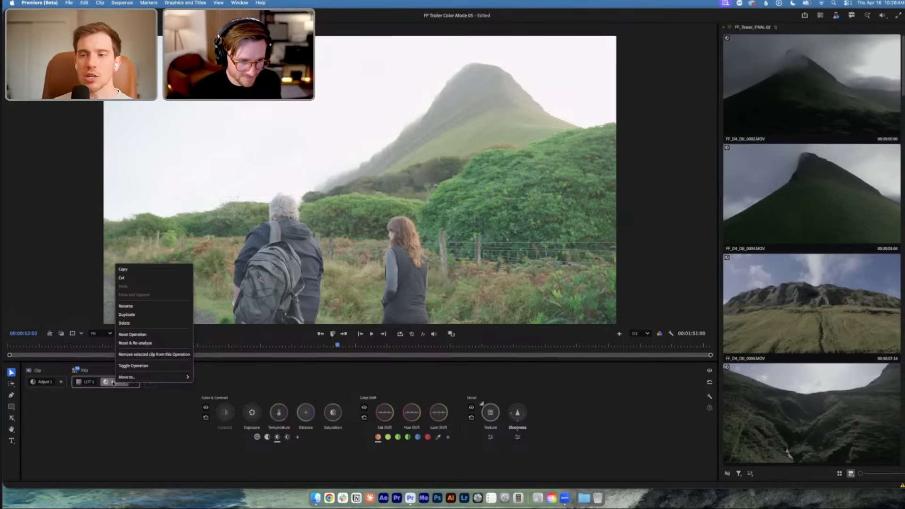
left_click(128, 323)
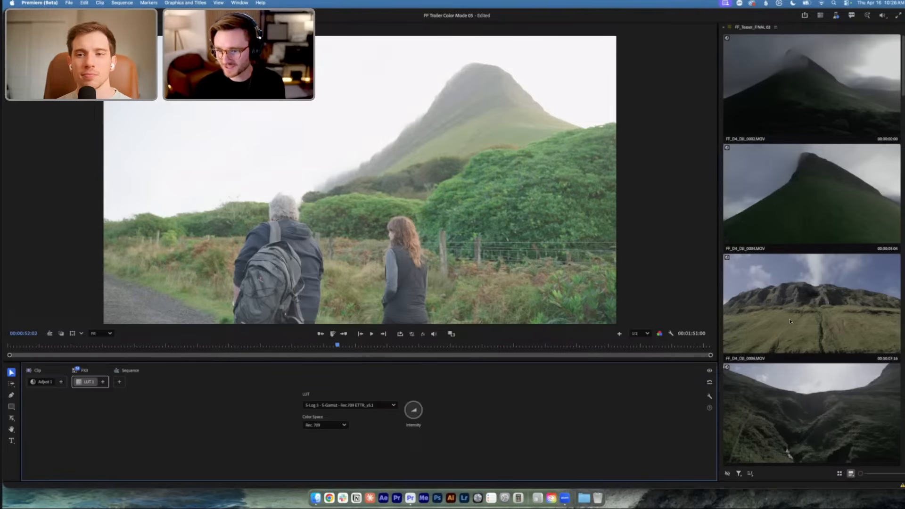
Look at the FX3 cave clip with the backlit walker and return to the sequence's first drone clips
scroll(790, 321, "down", 15)
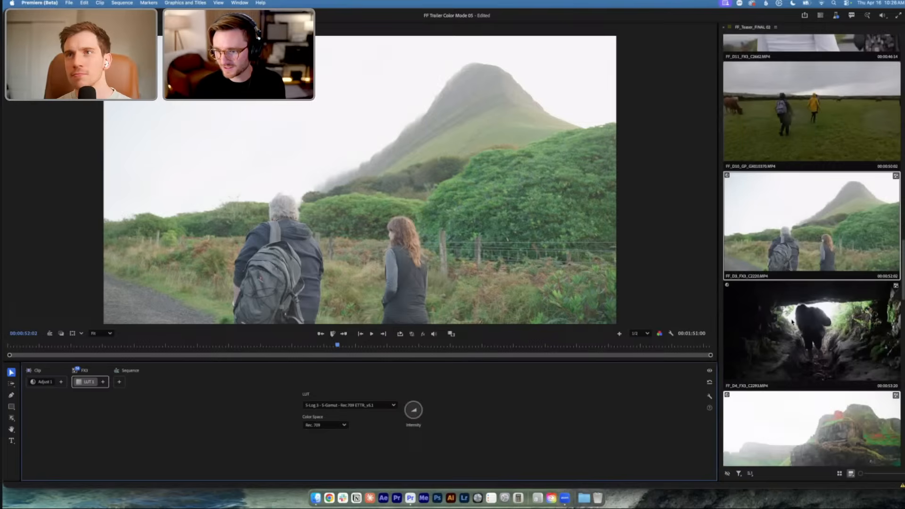
left_click(818, 301)
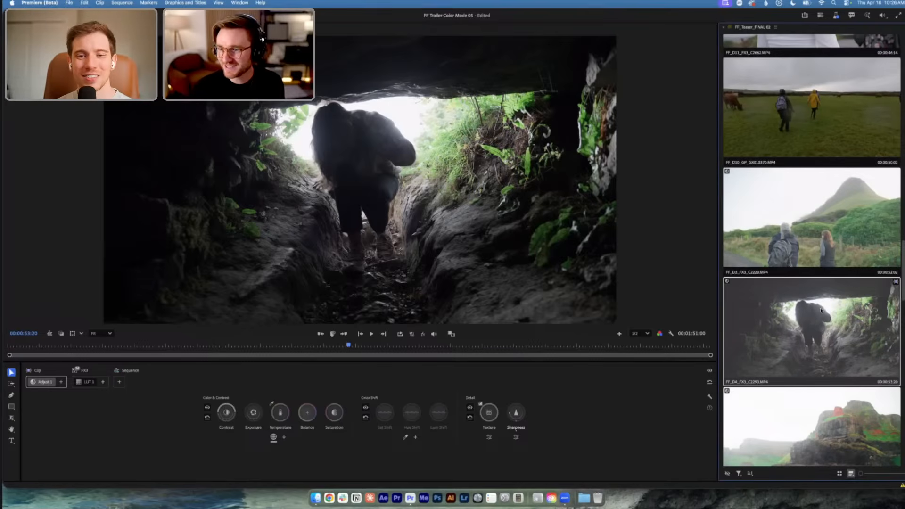
scroll(820, 310, "up", 1)
scroll(820, 310, "up", 15)
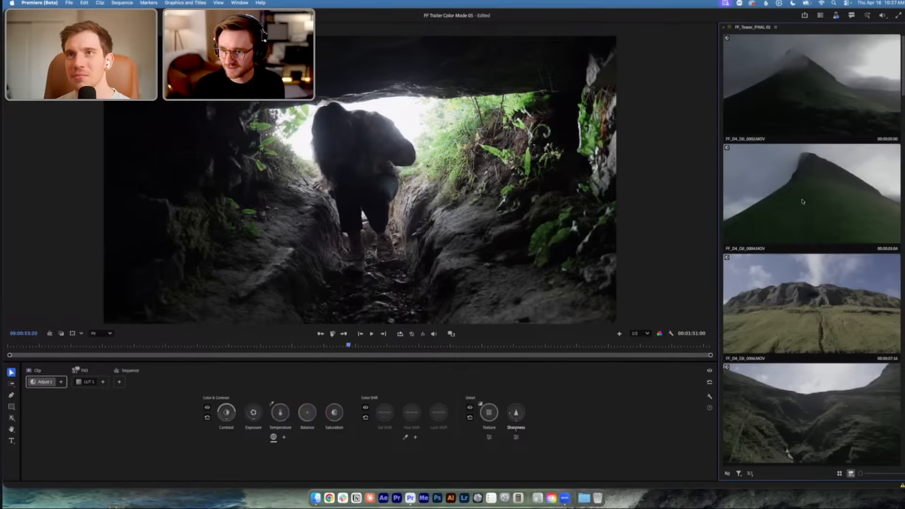
From the rocky ridge drone clip, add a sequence-level adjustment and remove all its saturation for a black-and-white look
scroll(820, 306, "down", 5)
left_click(826, 178)
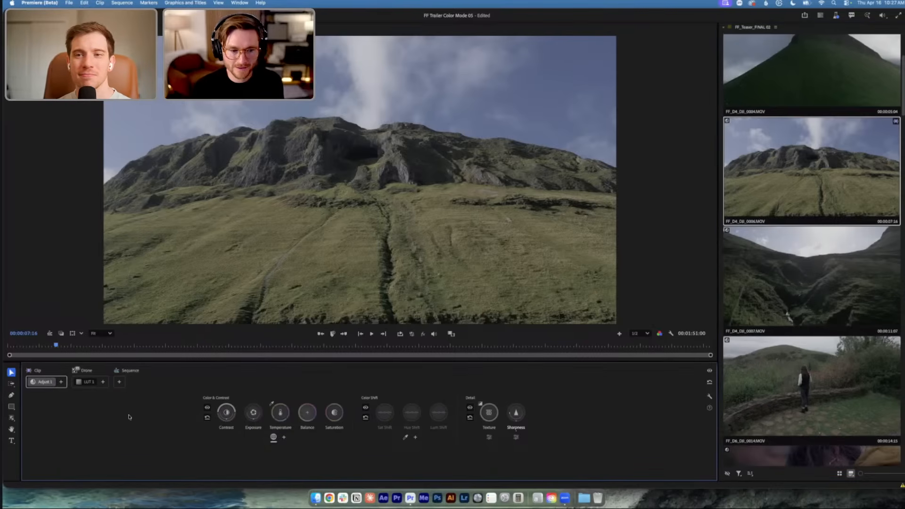
left_click(120, 384)
left_click(141, 394)
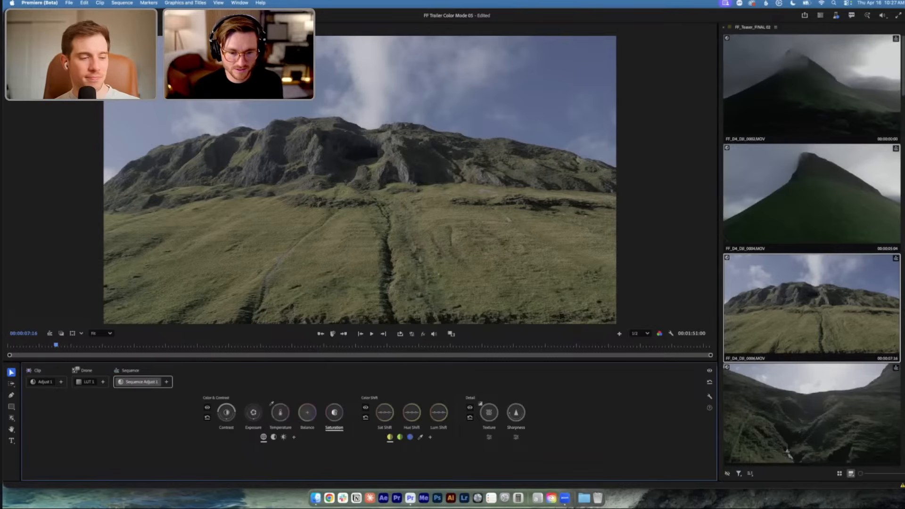
mouse_move(334, 413)
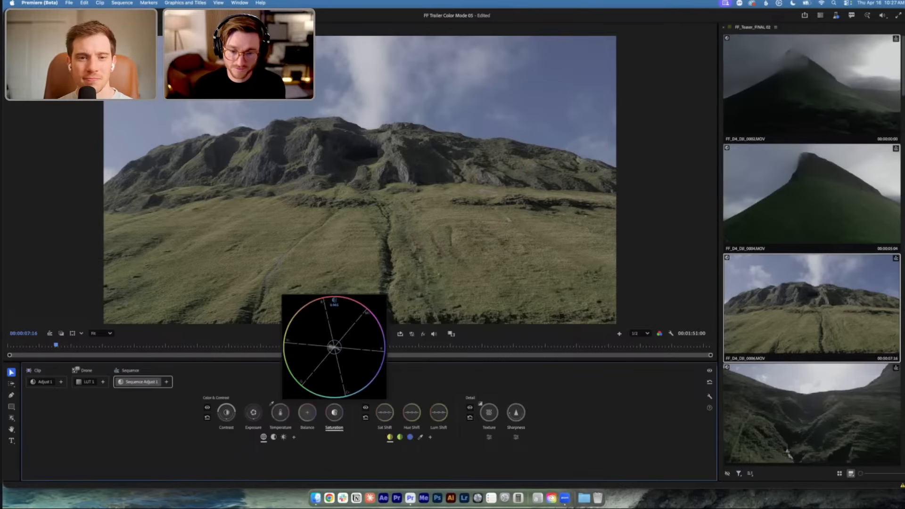
left_click_drag(334, 413, 288, 413)
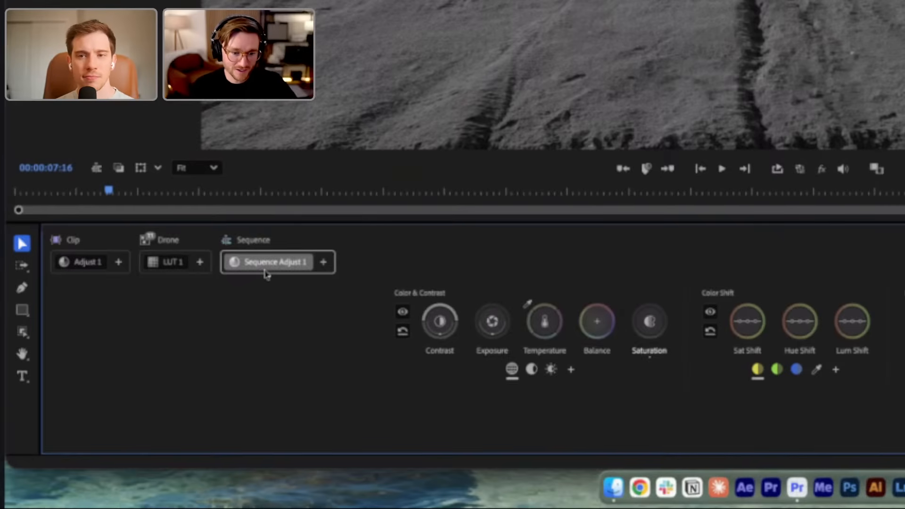
Raise the contrast and exposure of the black-and-white sequence adjustment
left_click(439, 322)
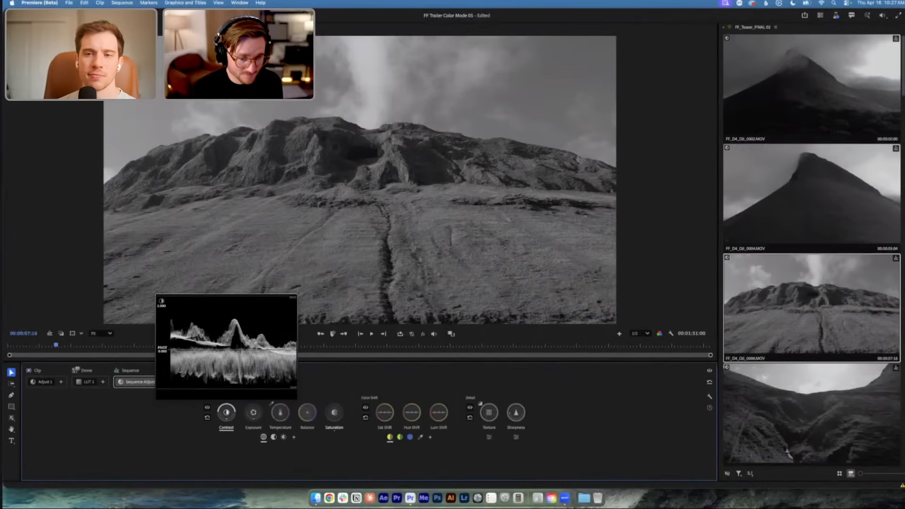
left_click_drag(227, 412, 226, 406)
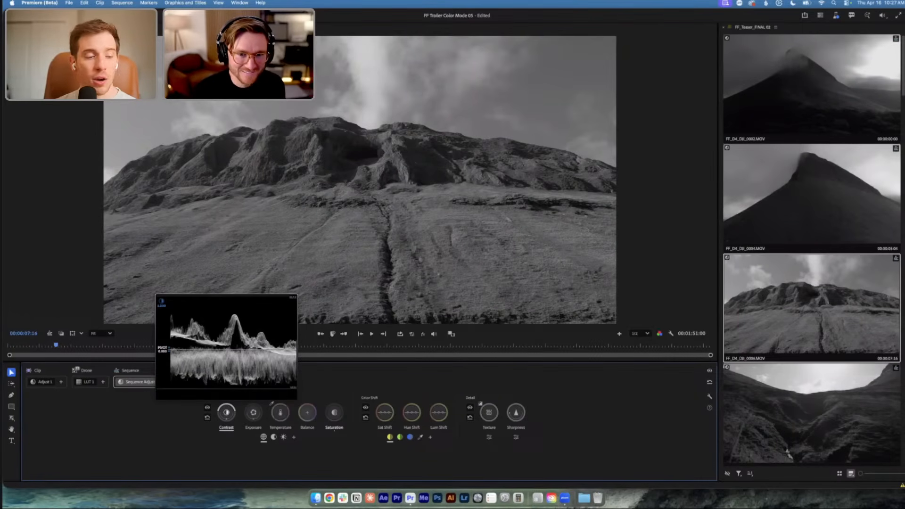
left_click_drag(226, 412, 226, 404)
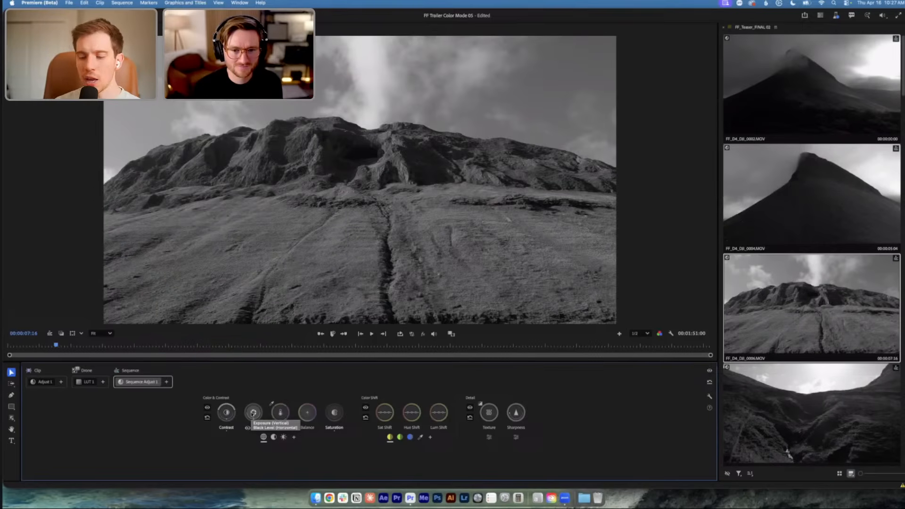
left_click(253, 413)
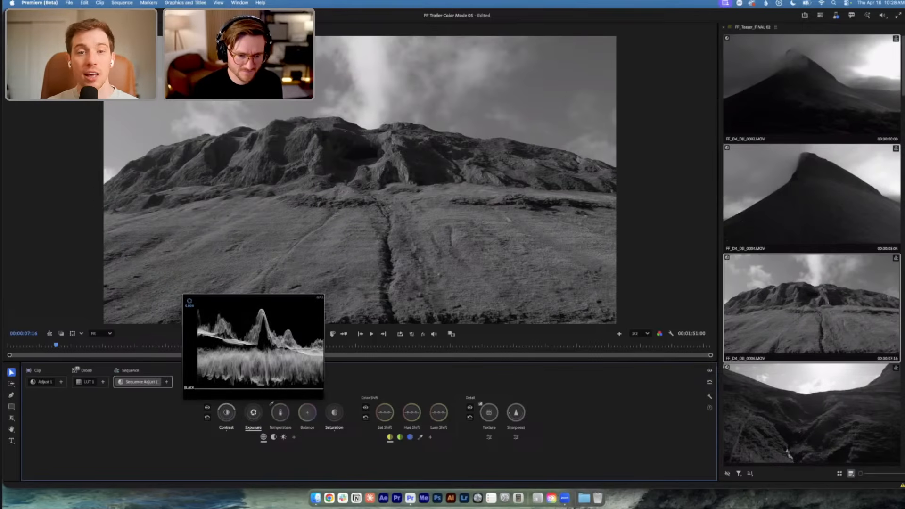
left_click_drag(253, 412, 253, 404)
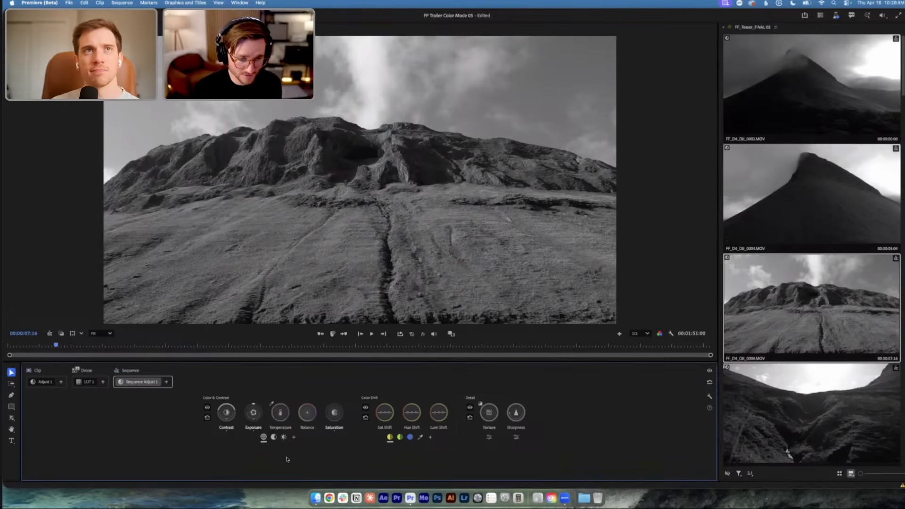
Bypass the sequence adjustment and examine the ridge clip's own adjustment and the Drone group's LUT
left_click(710, 372)
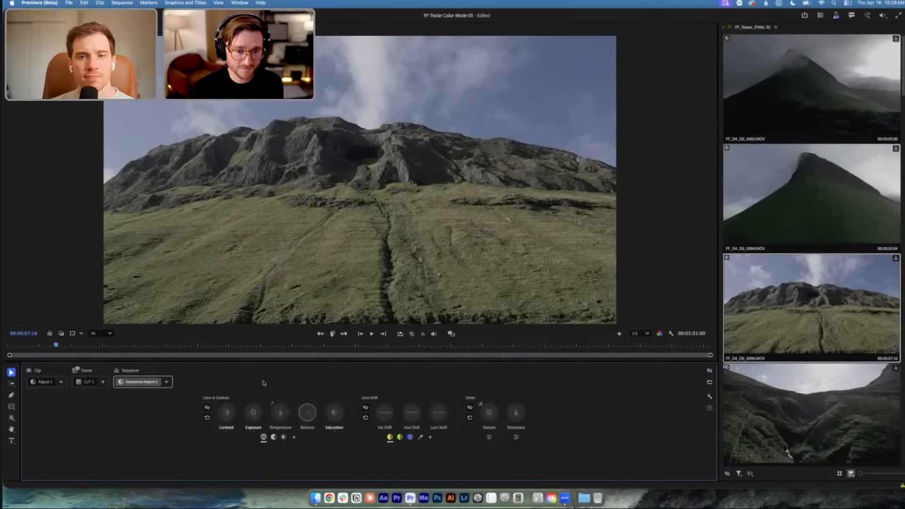
left_click(45, 384)
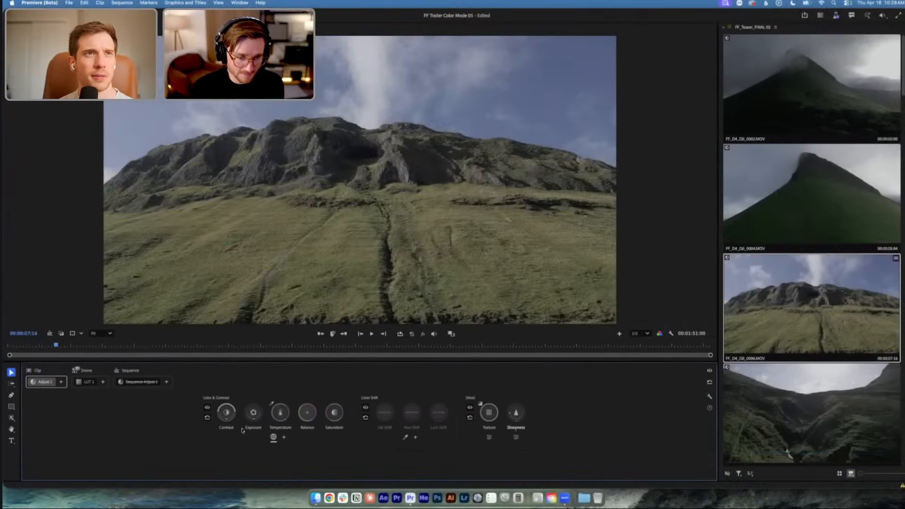
left_click(253, 412)
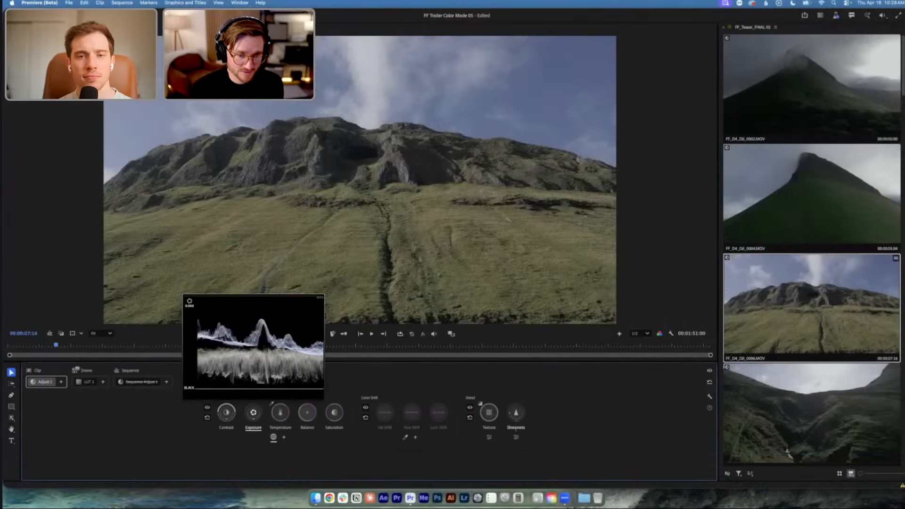
left_click(88, 382)
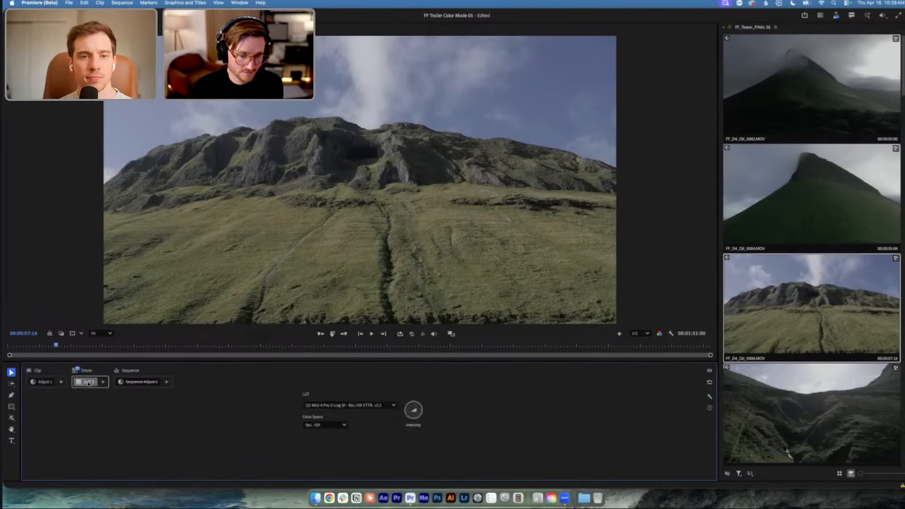
left_click(127, 383)
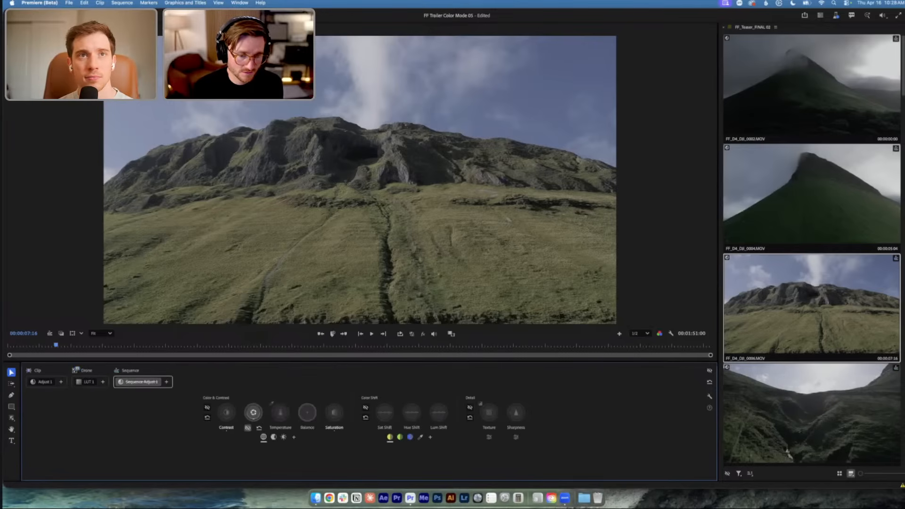
Re-enable the sequence adjustment and reset its exposure and contrast, keeping only the desaturation
key("super+d")
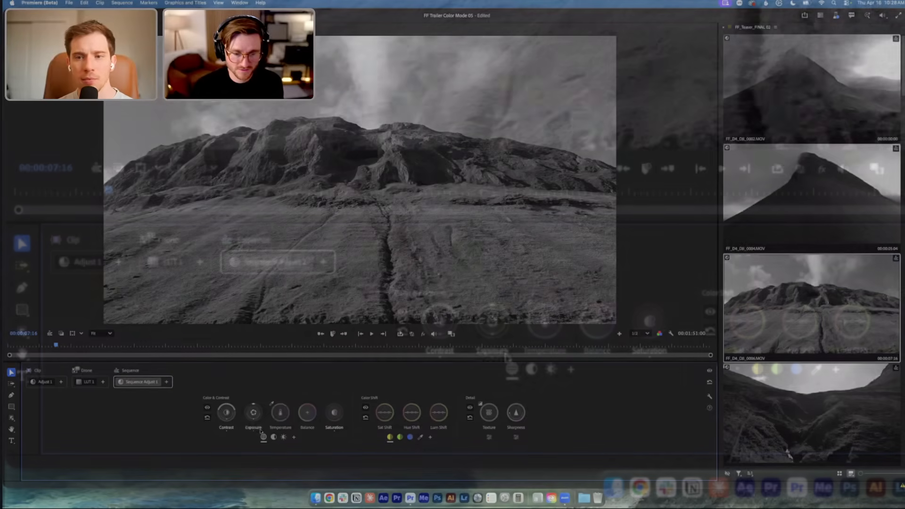
mouse_move(260, 430)
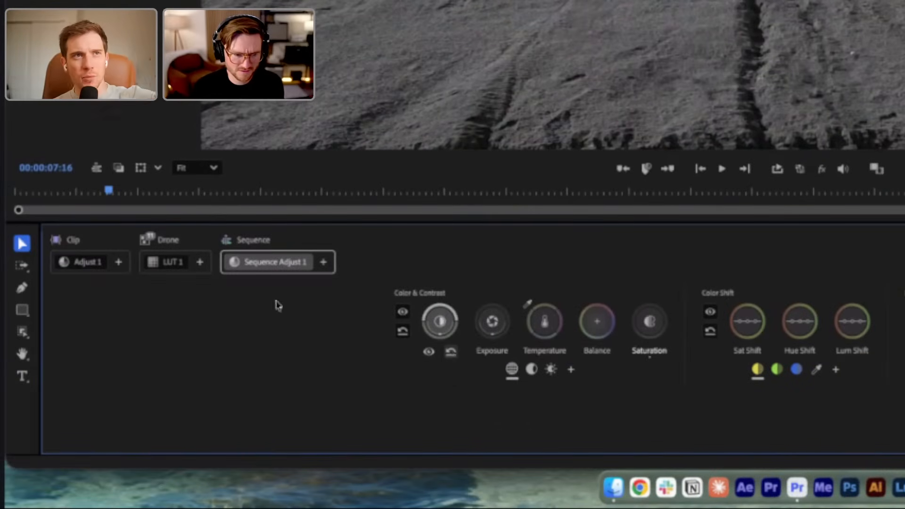
Slightly raise the exposure and contrast in the ridge clip's own adjustment while viewing it in black and white
left_click(76, 265)
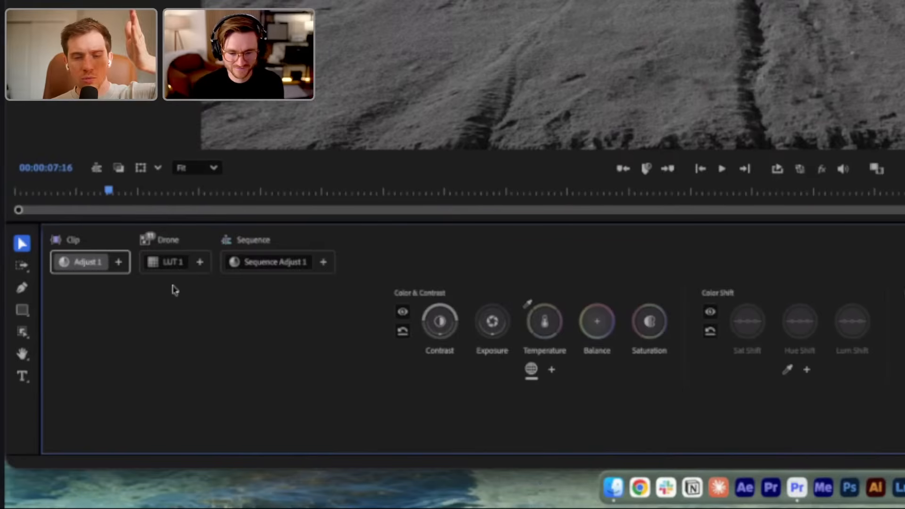
left_click_drag(497, 328, 496, 325)
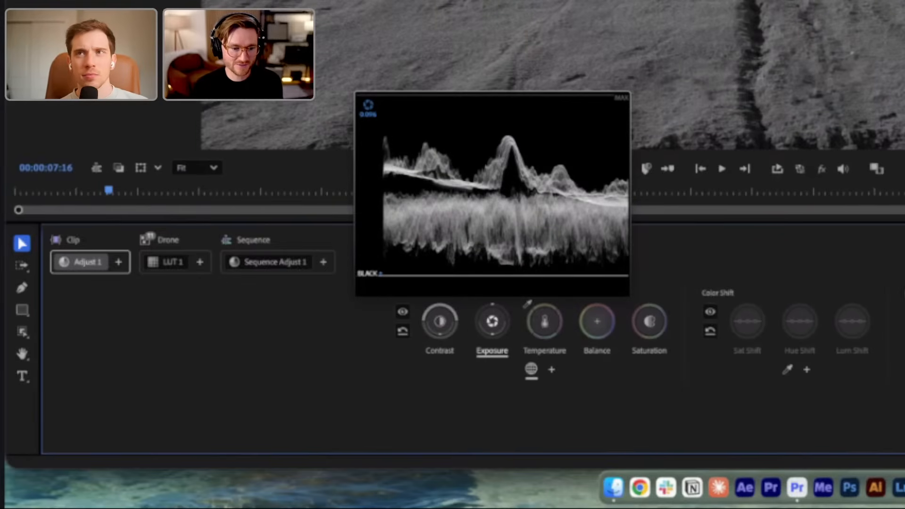
left_click_drag(497, 324, 496, 321)
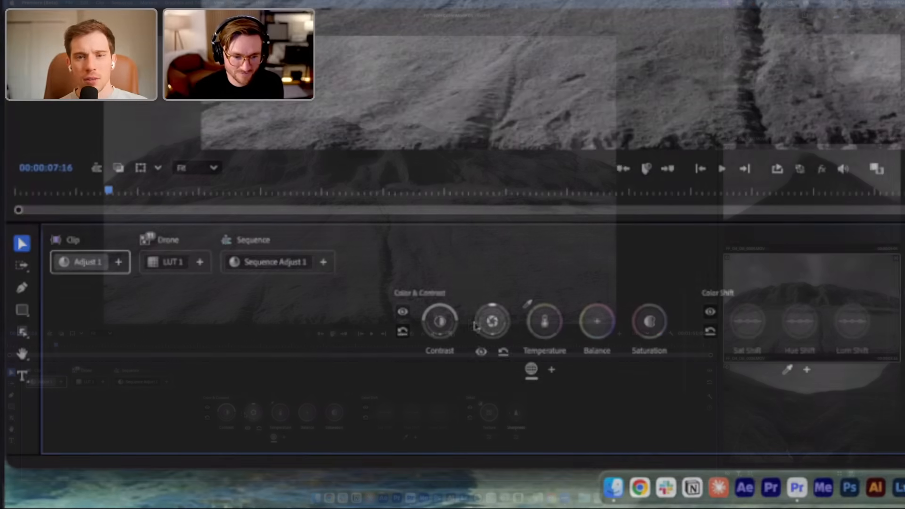
left_click_drag(439, 321, 439, 321)
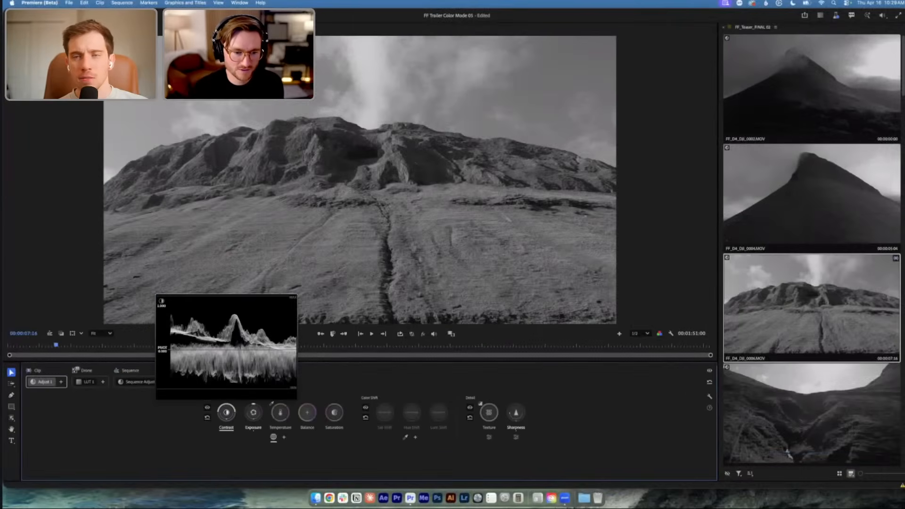
left_click_drag(226, 412, 226, 413)
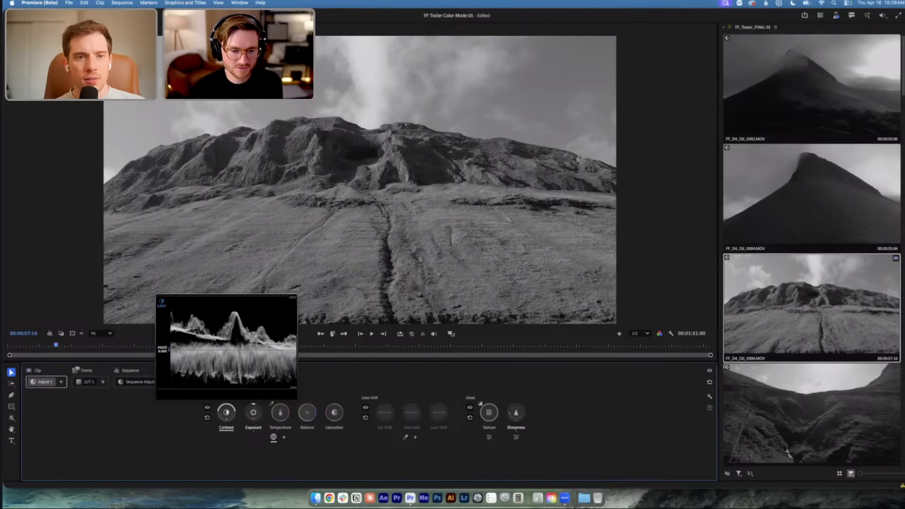
left_click_drag(227, 412, 226, 413)
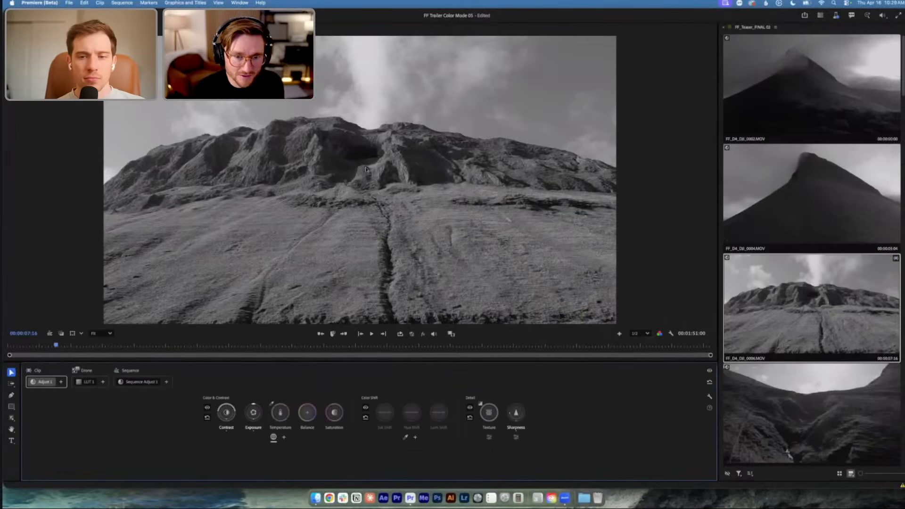
left_click(252, 412)
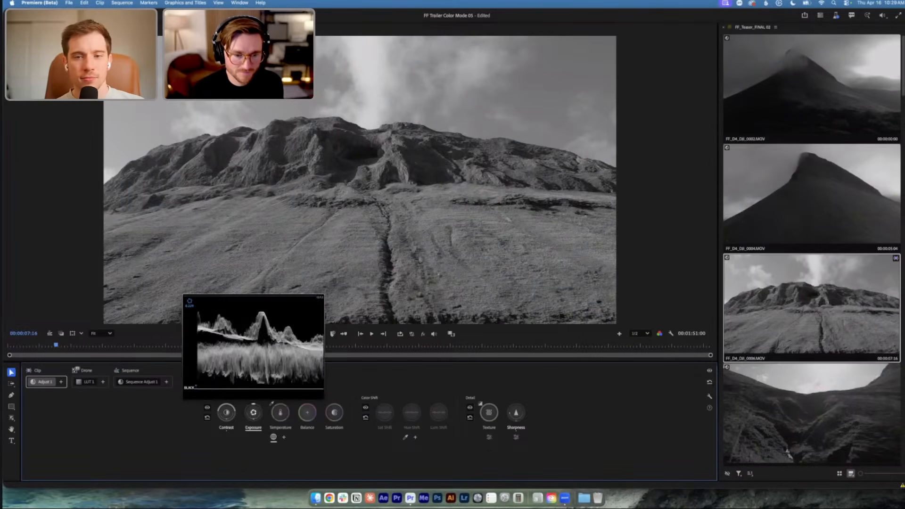
left_click_drag(253, 412, 253, 415)
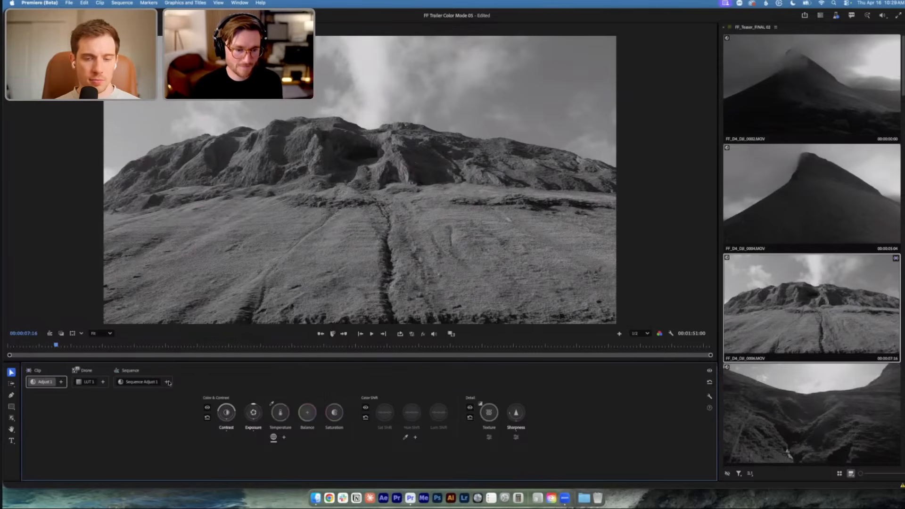
Turn off the black-and-white sequence adjustment so the clips show in color
left_click(171, 381)
left_click(709, 371)
left_click(709, 371)
left_click(709, 370)
Increase the saturation slightly in the ridge clip's own adjustment
left_click(46, 382)
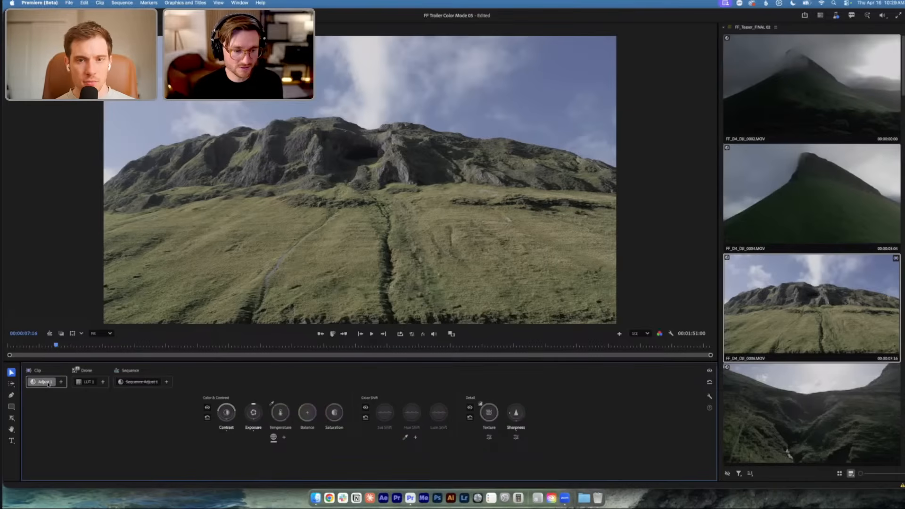
left_click(335, 414)
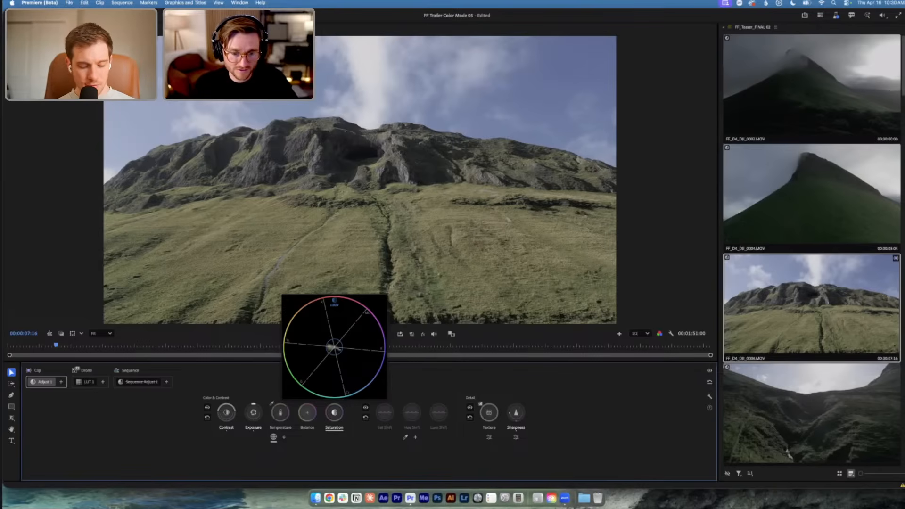
left_click(335, 415)
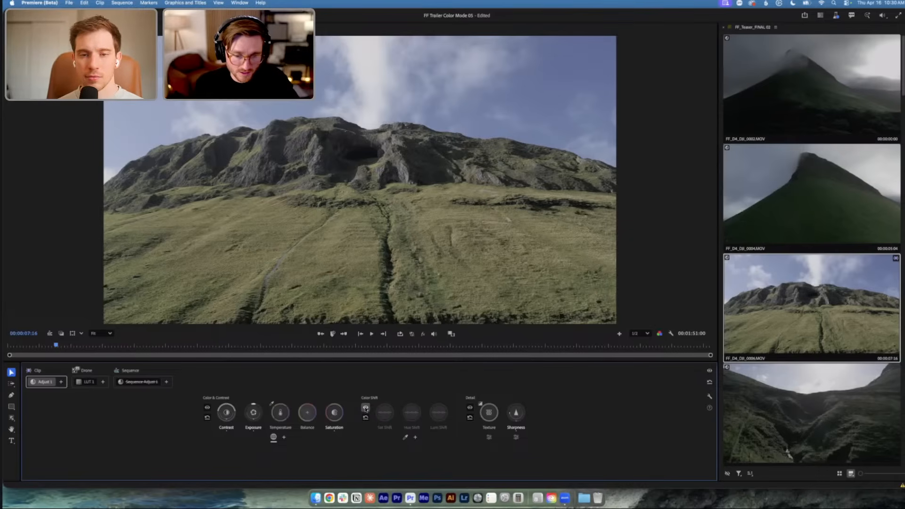
Sample the blue sky as a Color Shift zone and raise its Sat Shift to deepen the sky
left_click(405, 436)
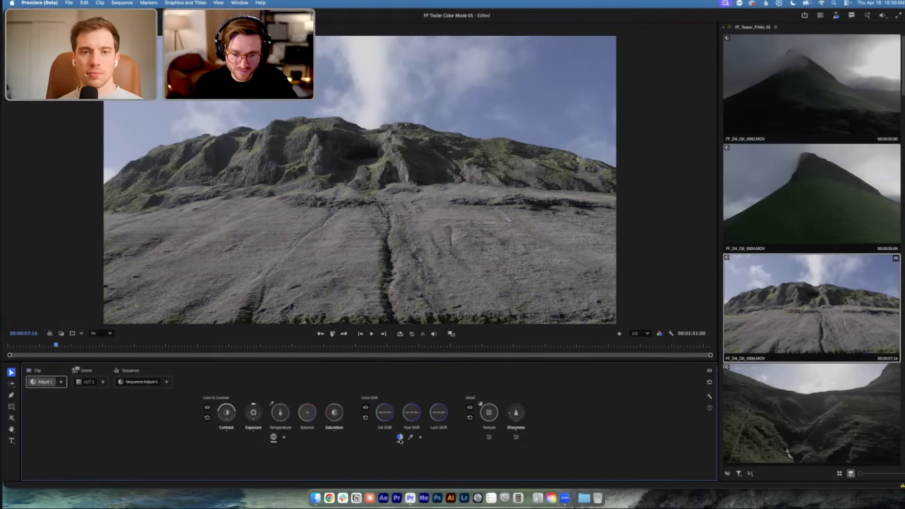
left_click(385, 413)
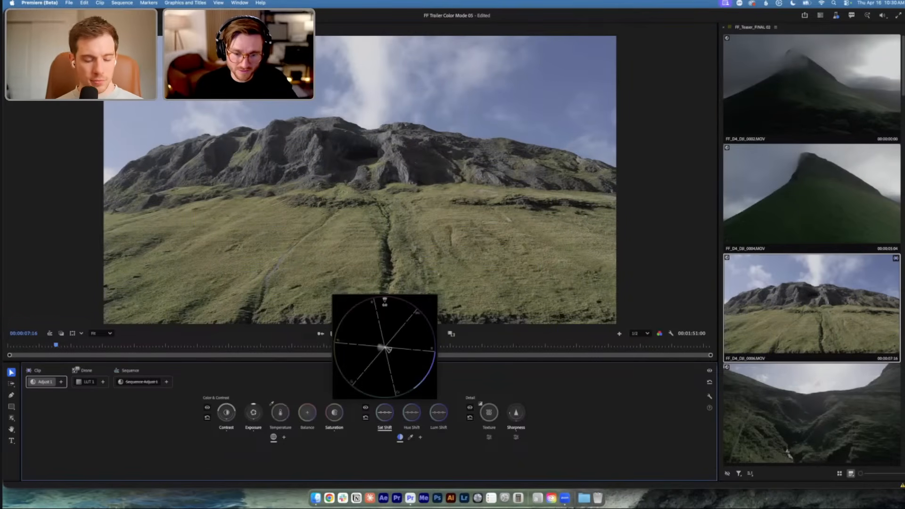
left_click_drag(382, 348, 392, 351)
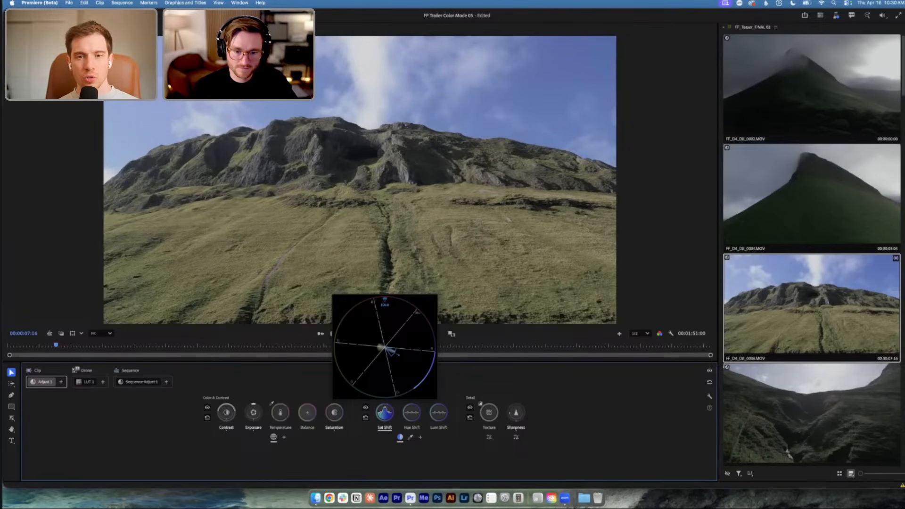
left_click(403, 372)
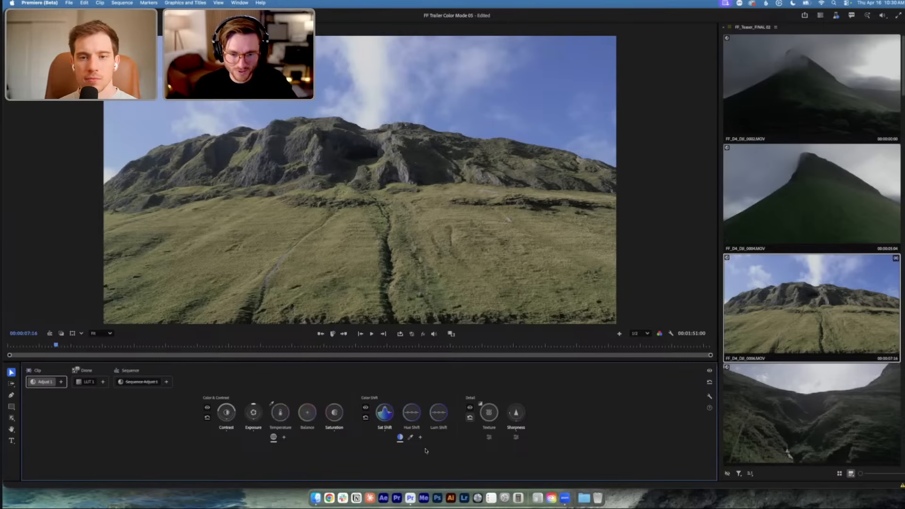
Sample the hillside grass as a Color Shift zone, try a strong Hue Shift on it, and reset that shift
left_click(411, 437)
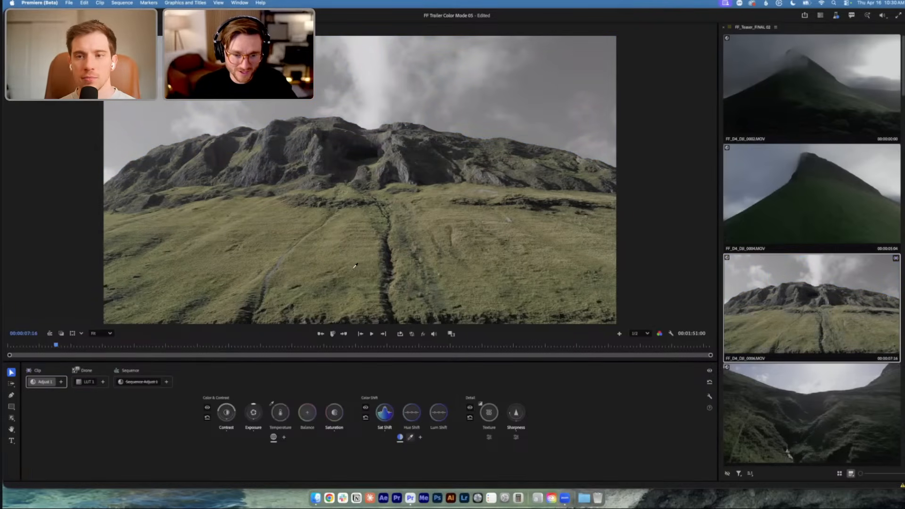
left_click(354, 267)
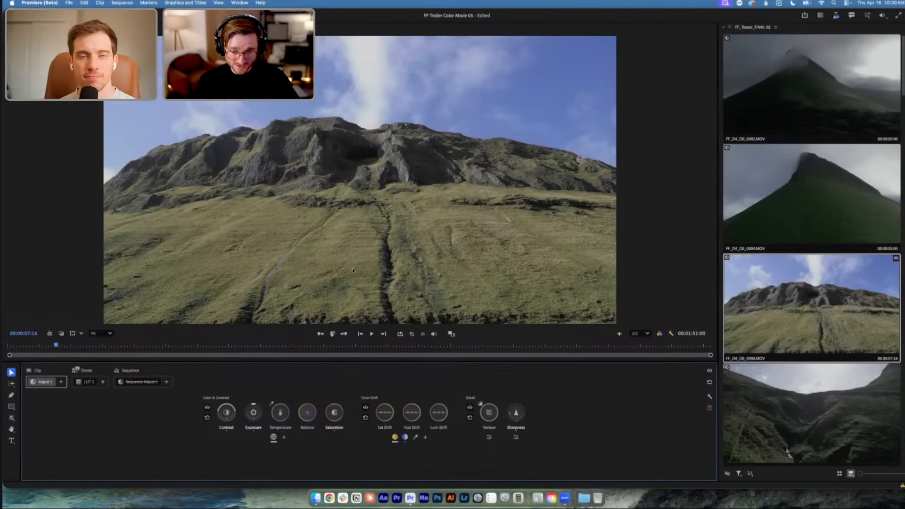
left_click_drag(411, 413, 424, 413)
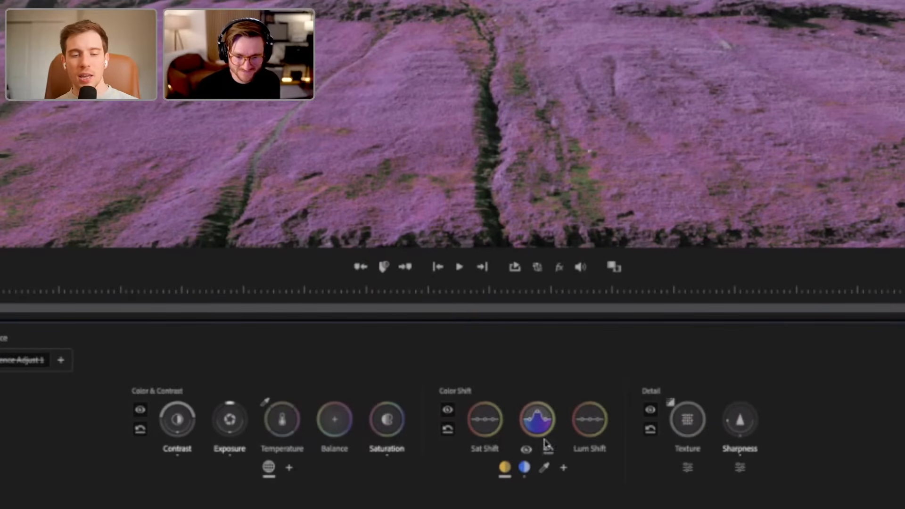
left_click(546, 447)
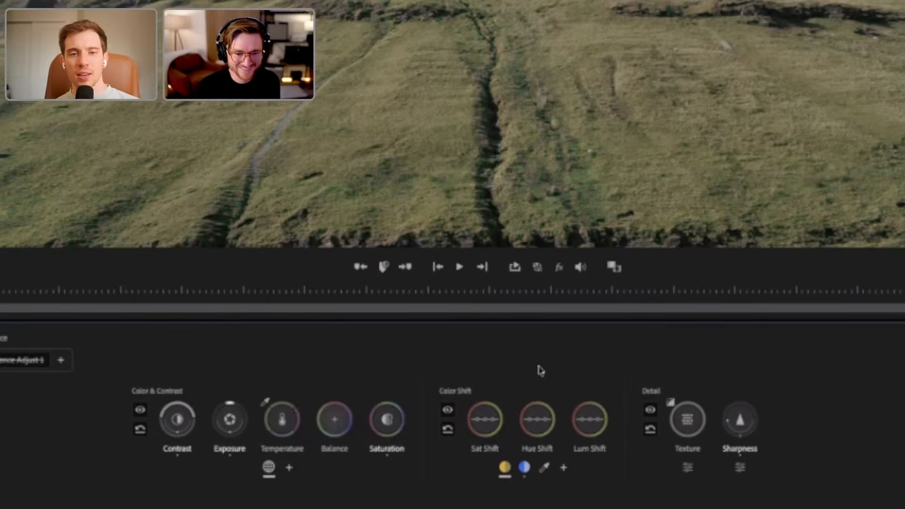
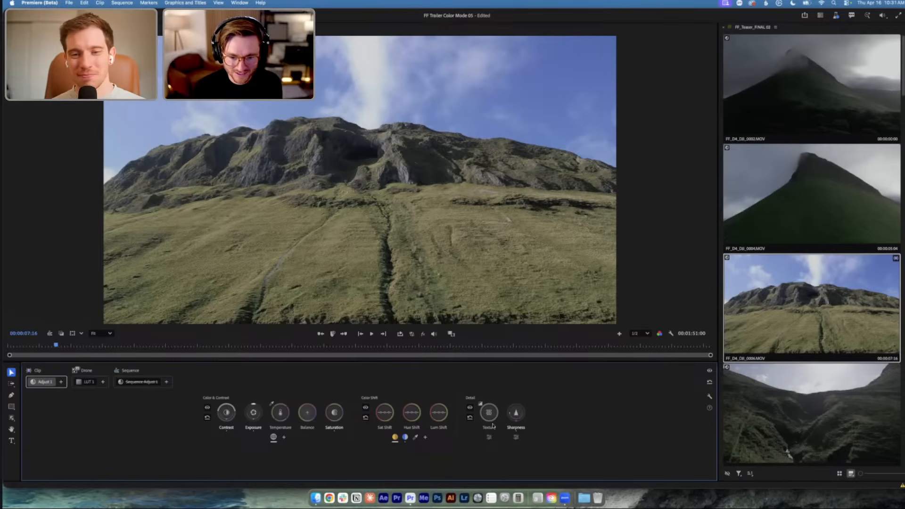
Try stronger Texture and Sharpness on the ridge clip and reset both controls
mouse_move(488, 413)
left_click_drag(489, 413, 494, 427)
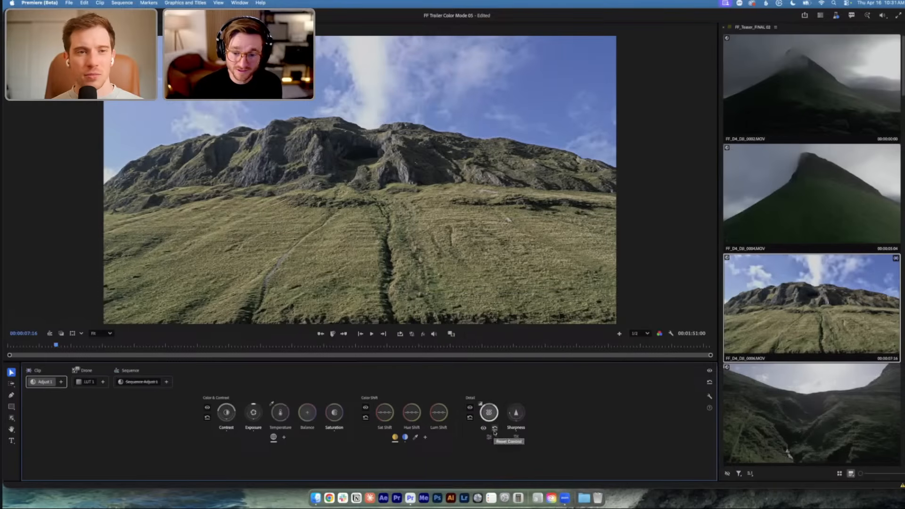
left_click_drag(516, 412, 517, 413)
left_click(519, 427)
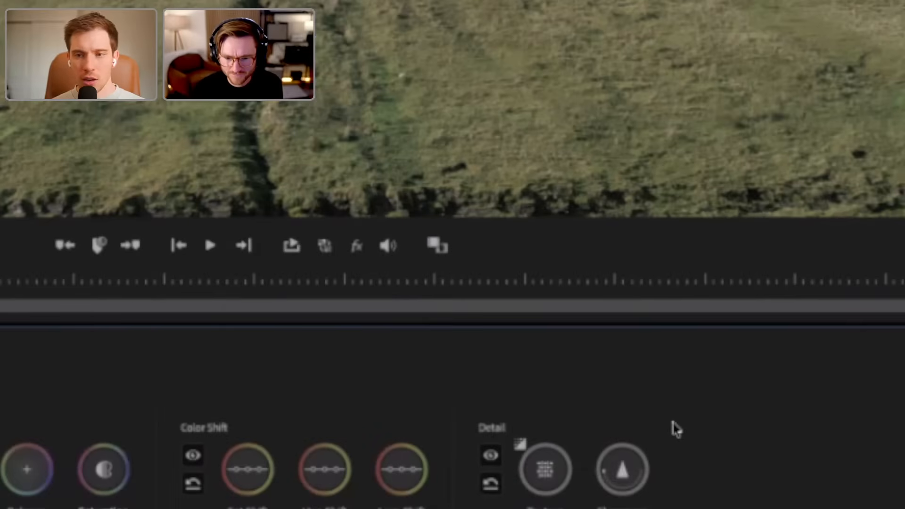
Try several Sharpness levels on the ridge clip, from sharpening to softening, and reset all Detail adjustments
left_click_drag(622, 469, 621, 468)
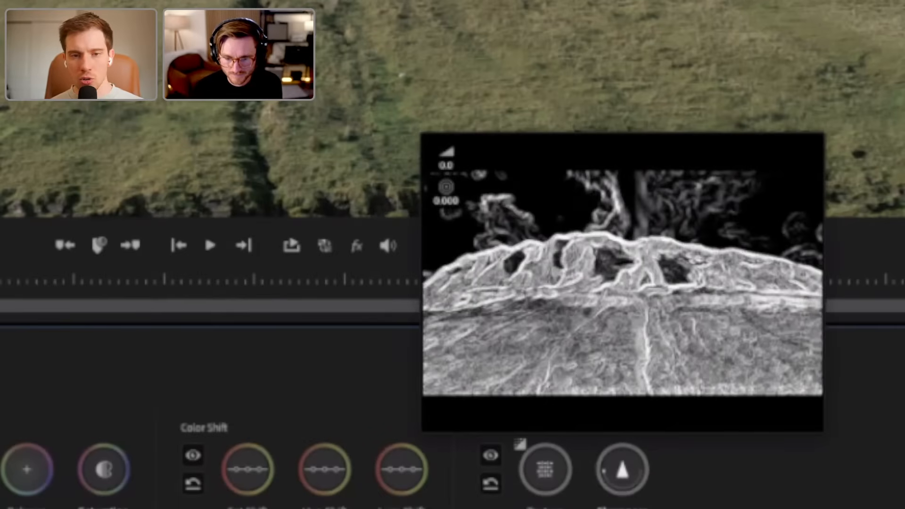
left_click_drag(622, 469, 621, 469)
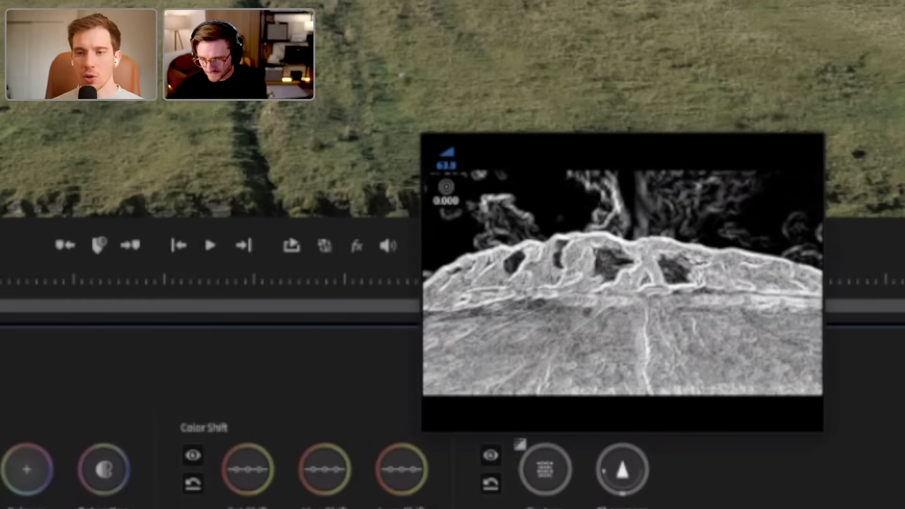
left_click_drag(622, 469, 622, 469)
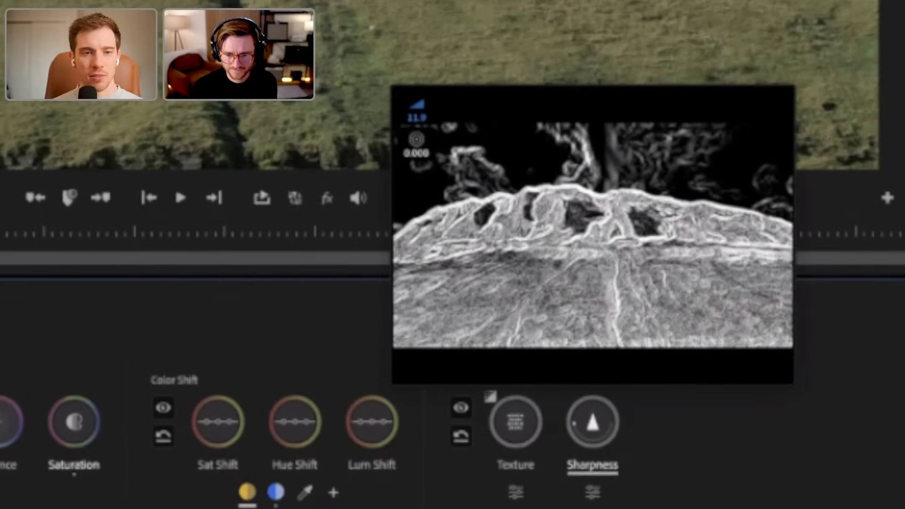
left_click_drag(592, 422, 592, 421)
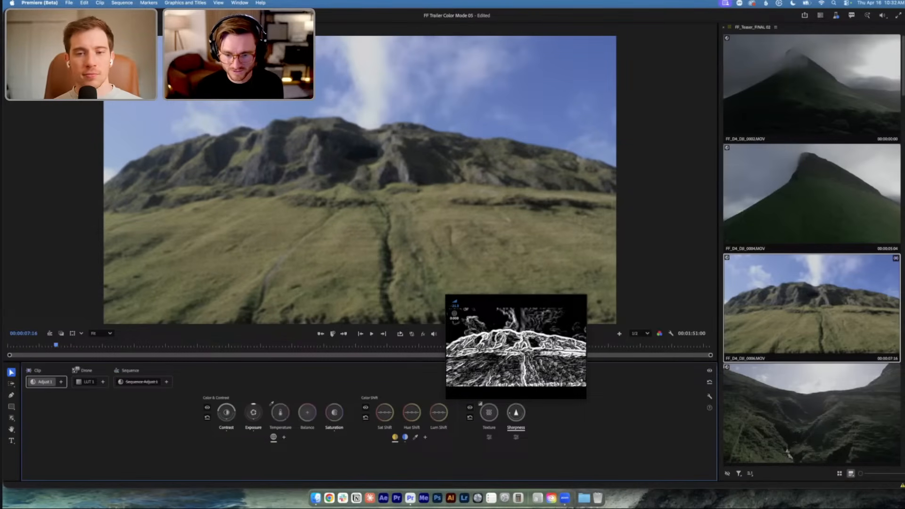
left_click_drag(516, 413, 518, 415)
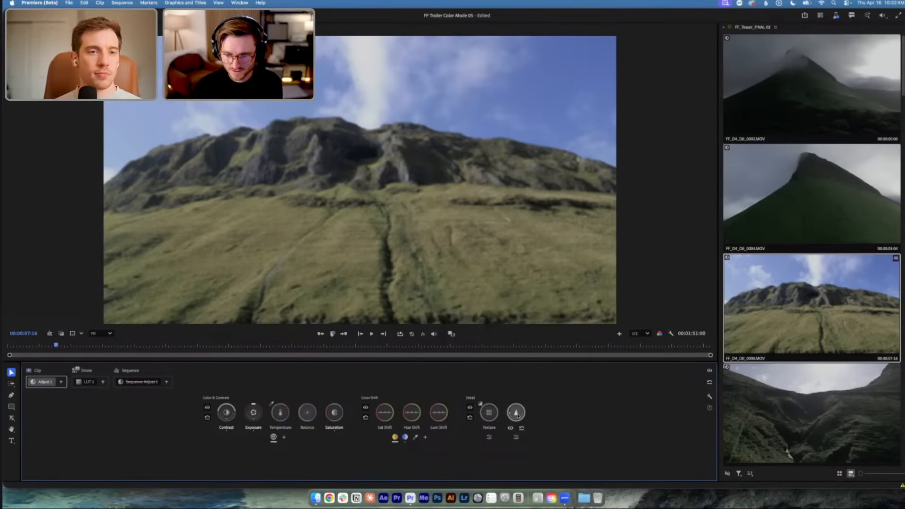
left_click(469, 418)
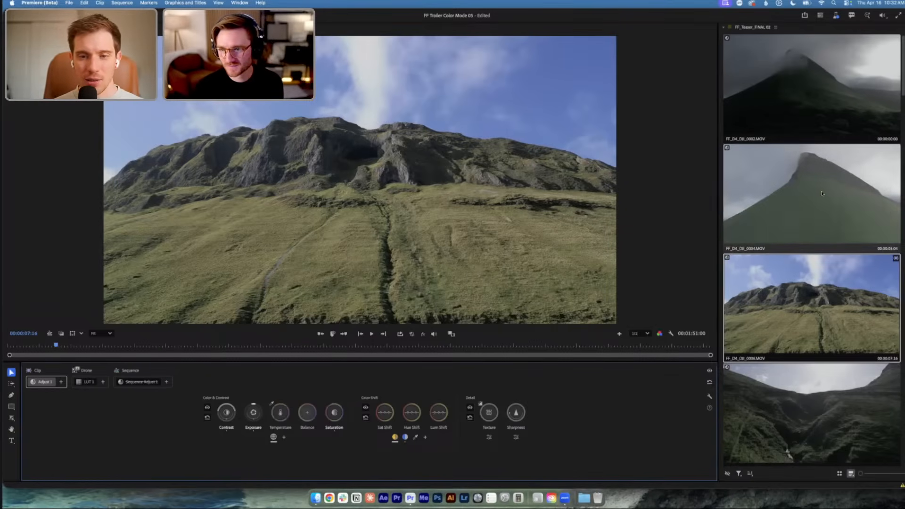
In the own adjustment of FF_D4_DJI_0002.MOV, lift the shadow zone with Exposure and raise the overall Exposure
left_click(802, 84)
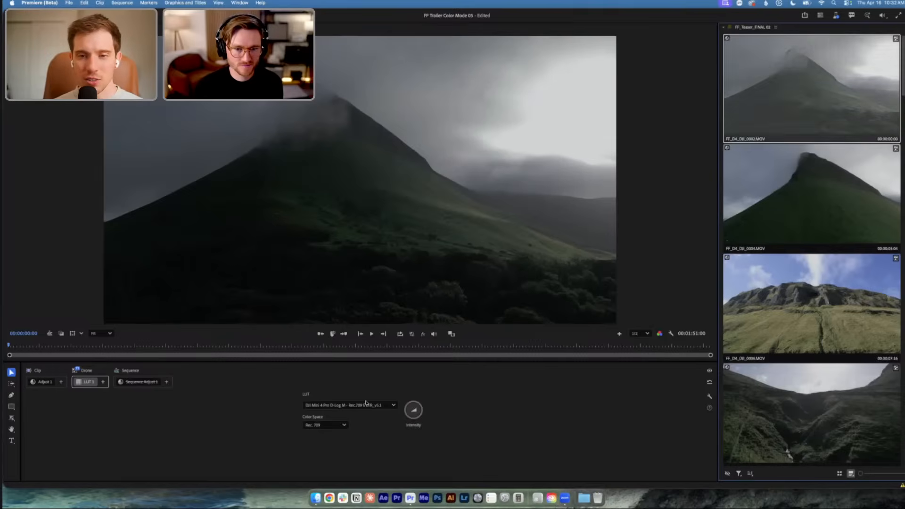
left_click(44, 382)
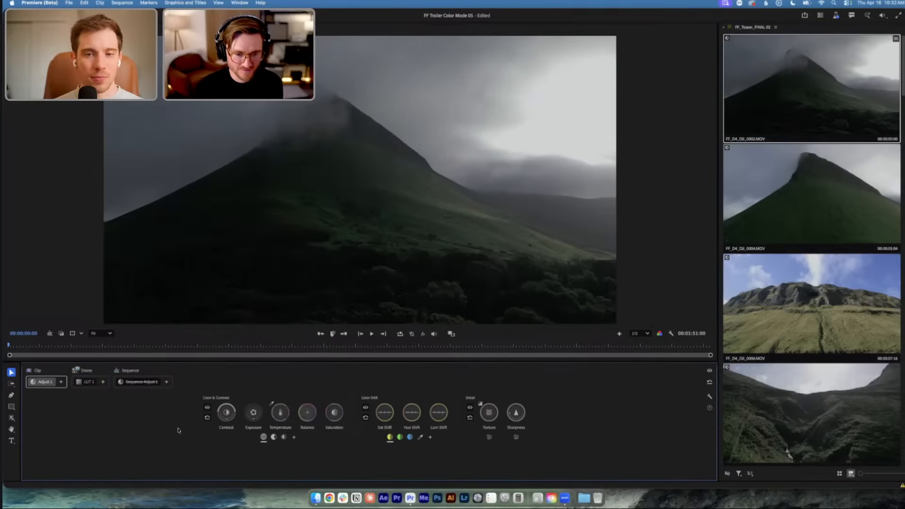
left_click_drag(250, 414, 250, 402)
left_click(284, 437)
left_click_drag(253, 413, 253, 426)
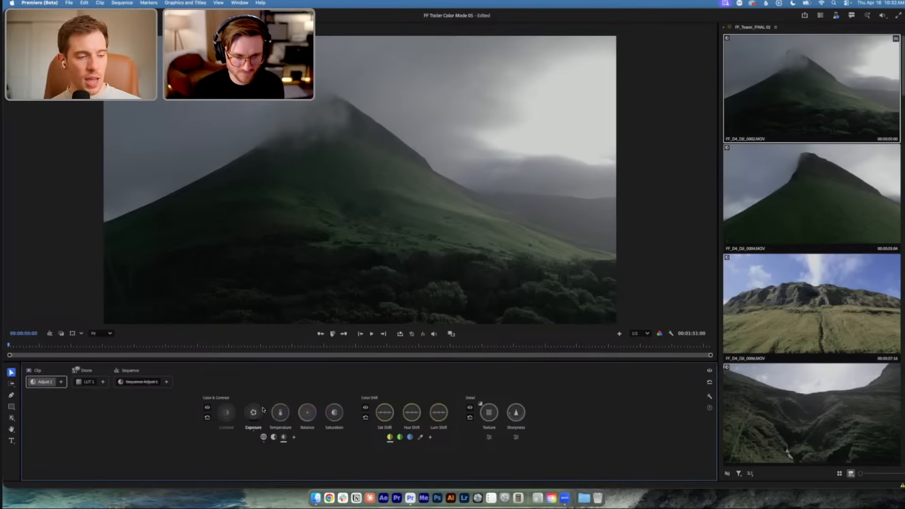
left_click(264, 438)
left_click_drag(254, 412, 254, 392)
Raise the Sat Shift of the blue Color Shift zone in the misty mountain clip
left_click(410, 437)
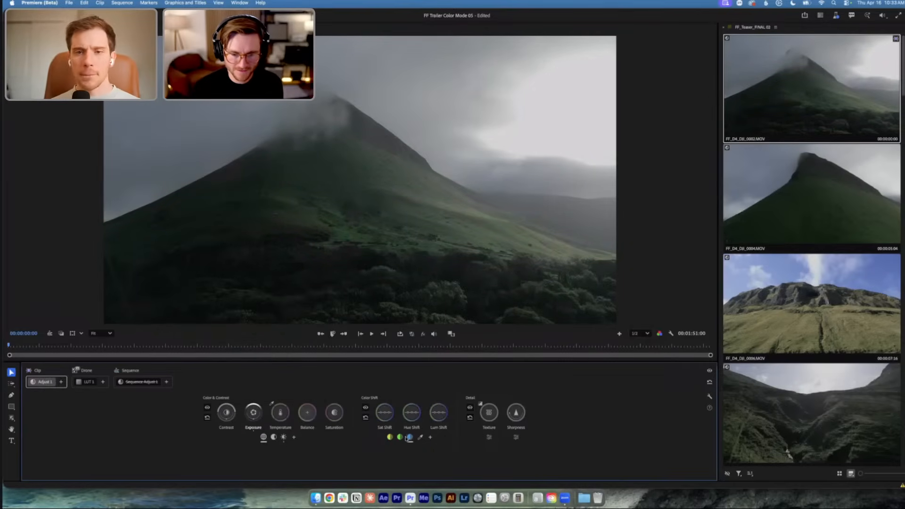
left_click_drag(384, 412, 384, 398)
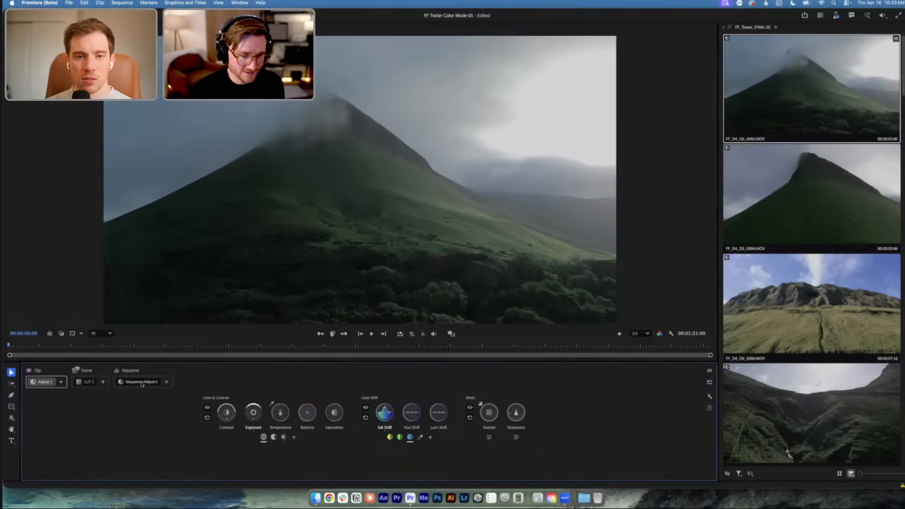
Turn the black-and-white Sequence Adjust 1 back on
left_click(137, 383)
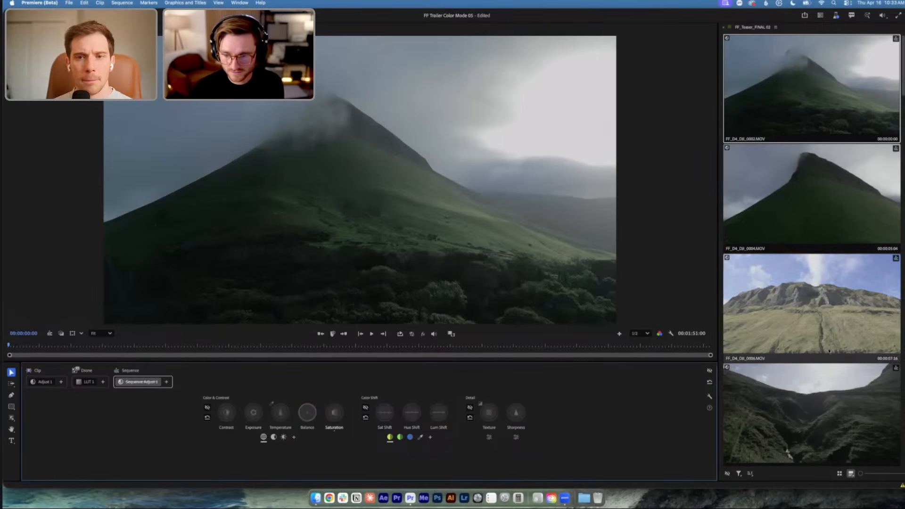
key("d")
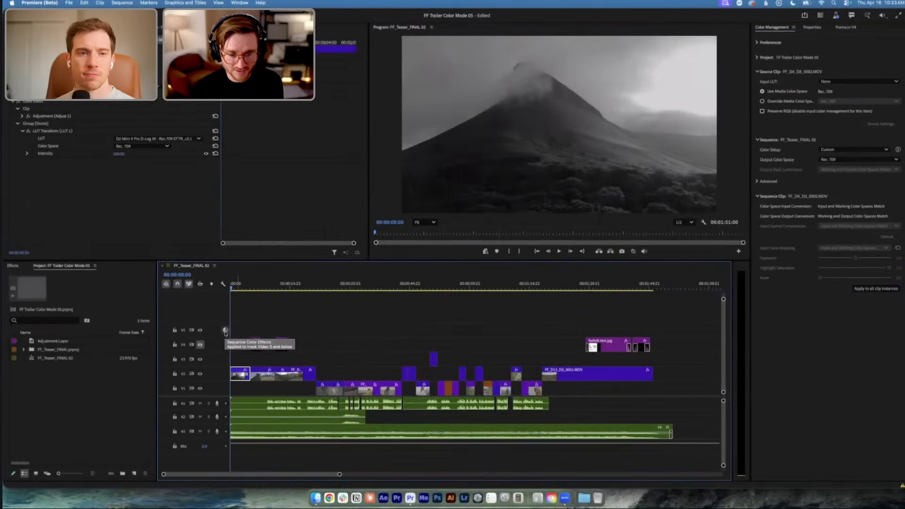
In the editing timeline, limit the sequence color effects to track Video 3 and below
right_click(225, 333)
left_click(227, 308)
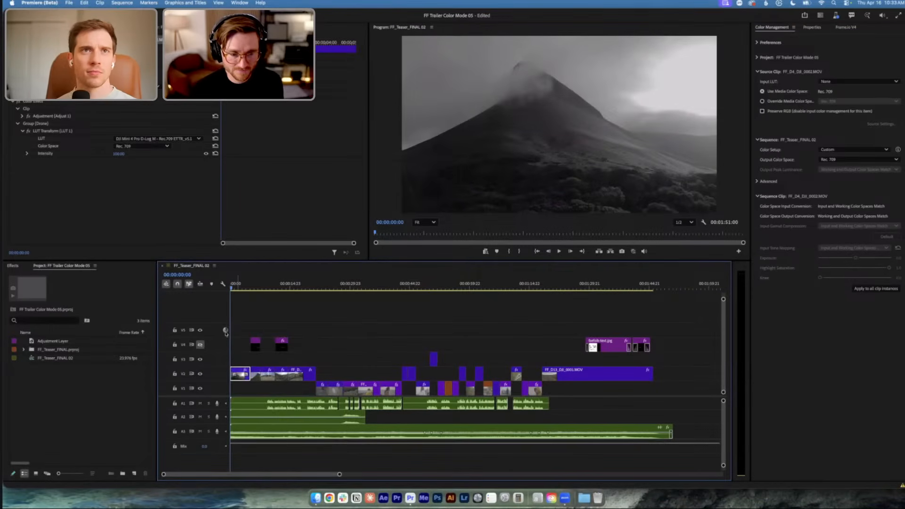
left_click(225, 330)
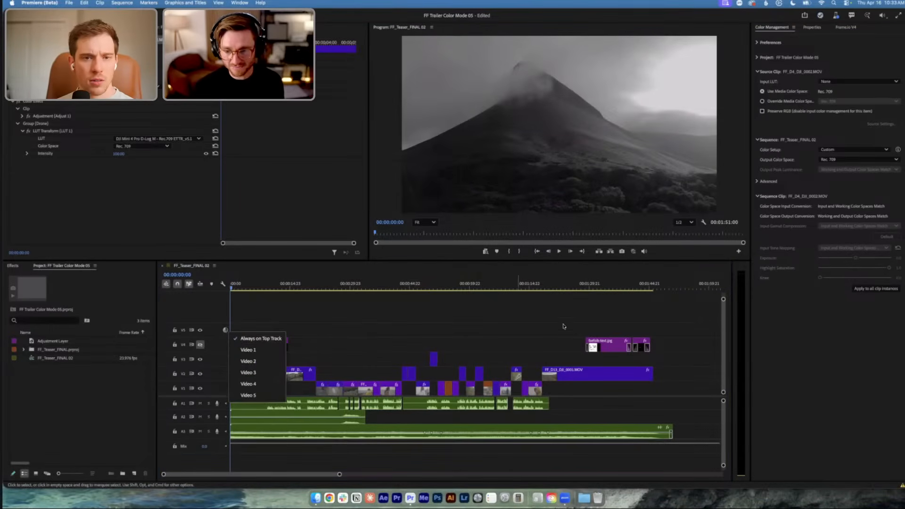
left_click(267, 377)
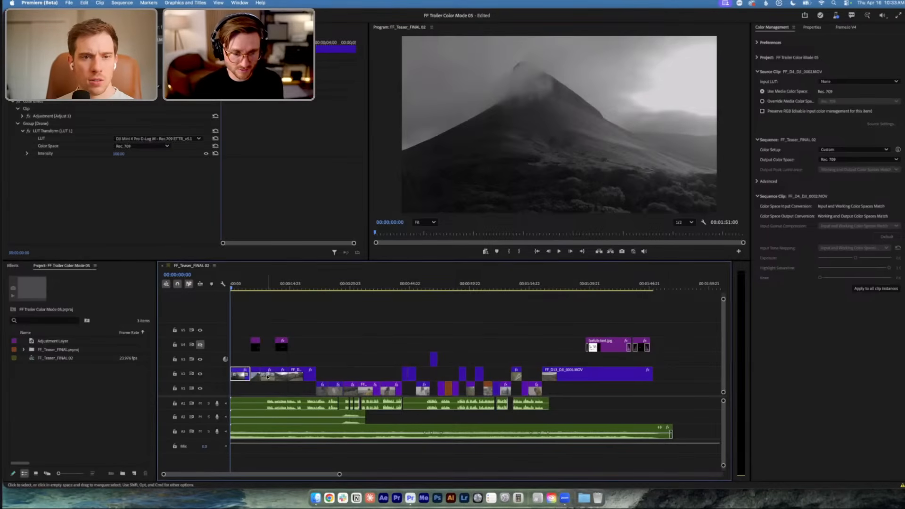
Move the playhead to 00:00:05:23 and set the sequence color effects to Always on Top Track
left_click(254, 284)
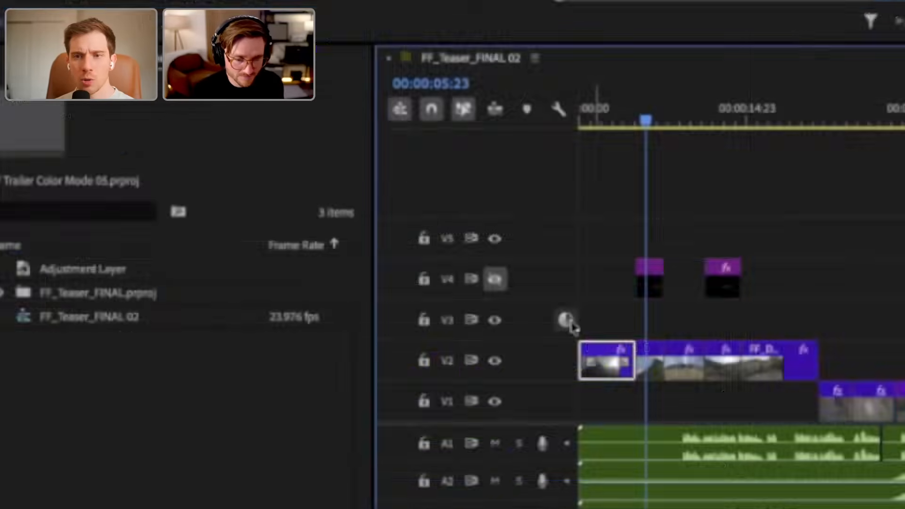
mouse_move(571, 325)
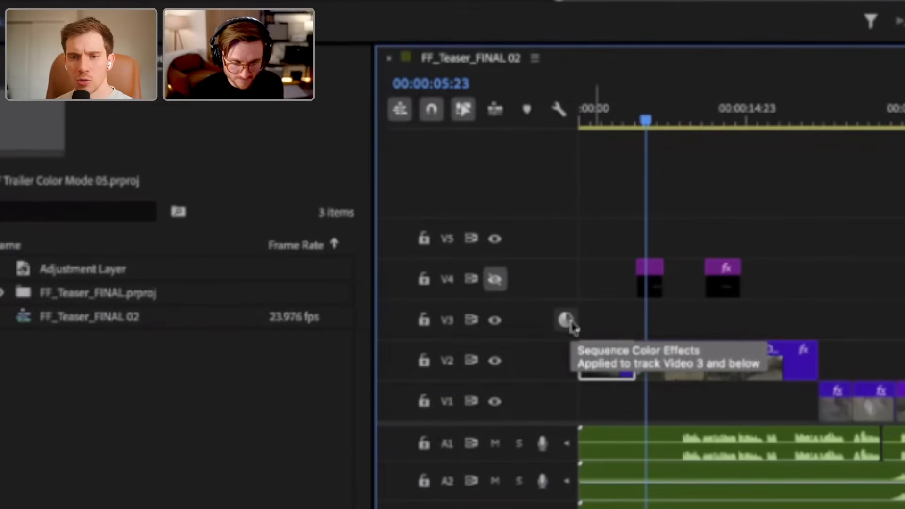
left_click(563, 322)
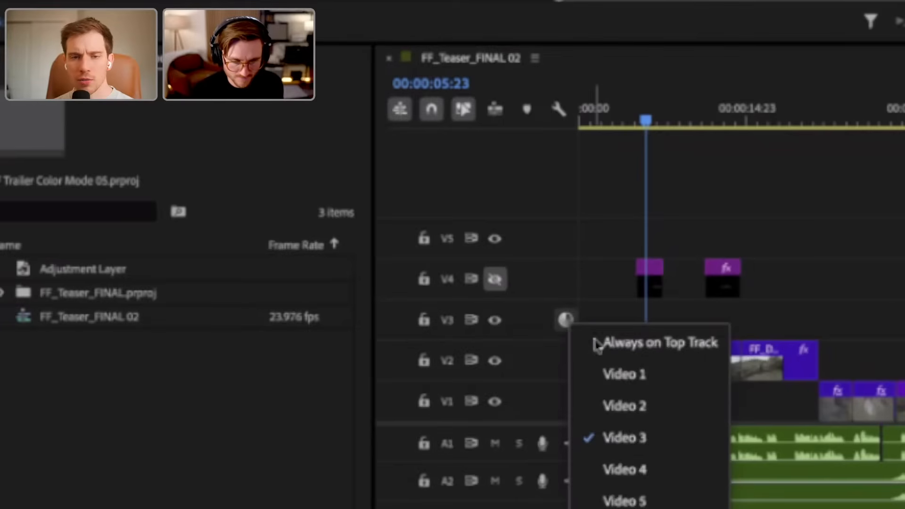
left_click(597, 345)
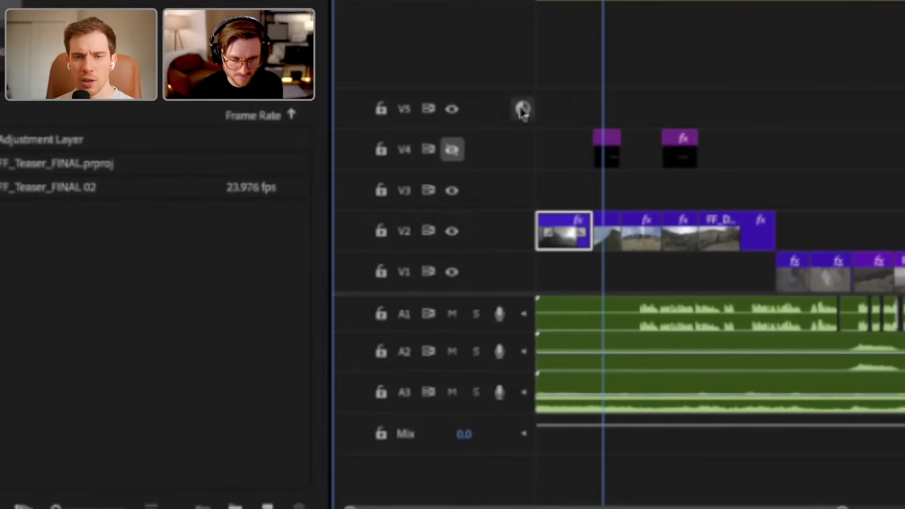
Apply the sequence color effects from Video 3 down once more, and set them back to Always on Top Track
left_click(521, 110)
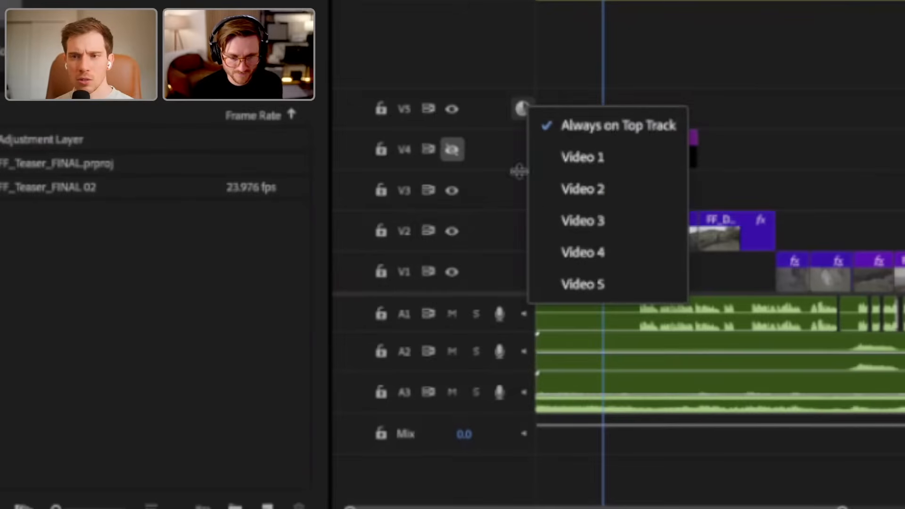
left_click(568, 228)
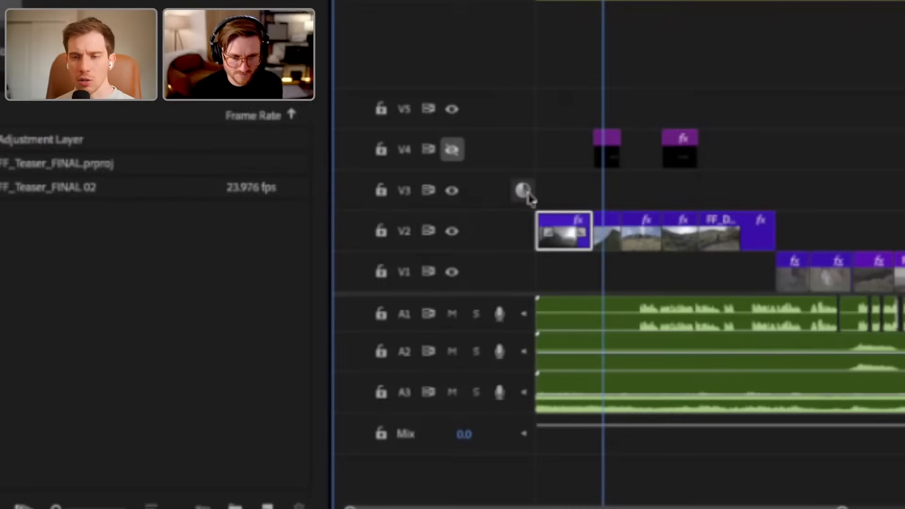
left_click(523, 192)
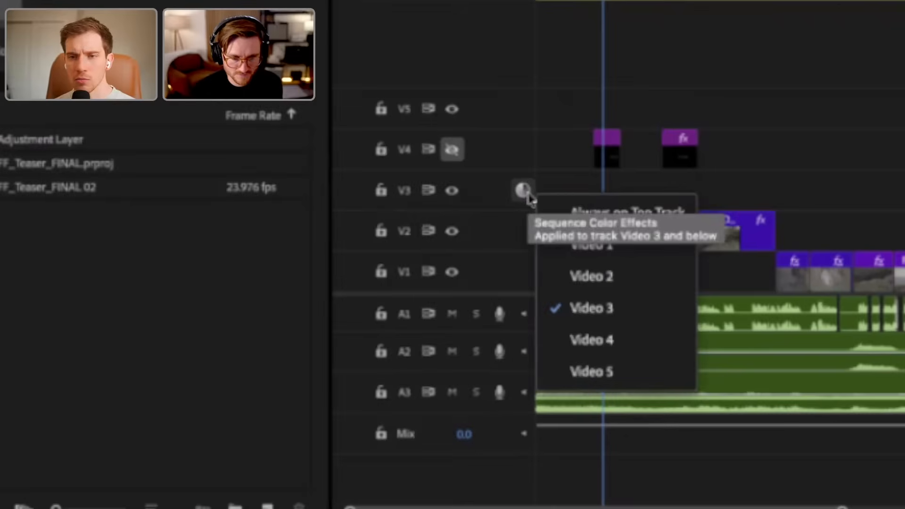
left_click(560, 214)
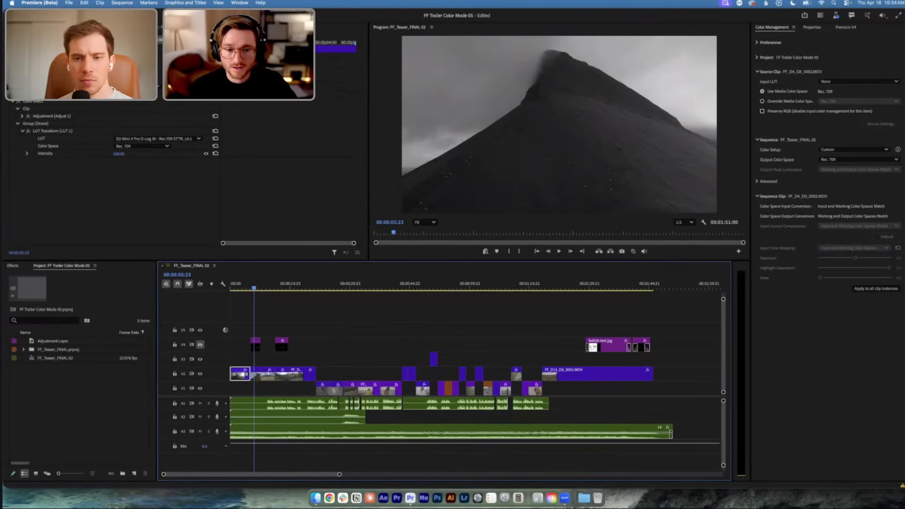
Select the second mountain clip, FF_D4_DJI_0004.MOV, and raise its Contrast to 1.12 in the clip properties with the playhead at 00:00:06:14
left_click(256, 376)
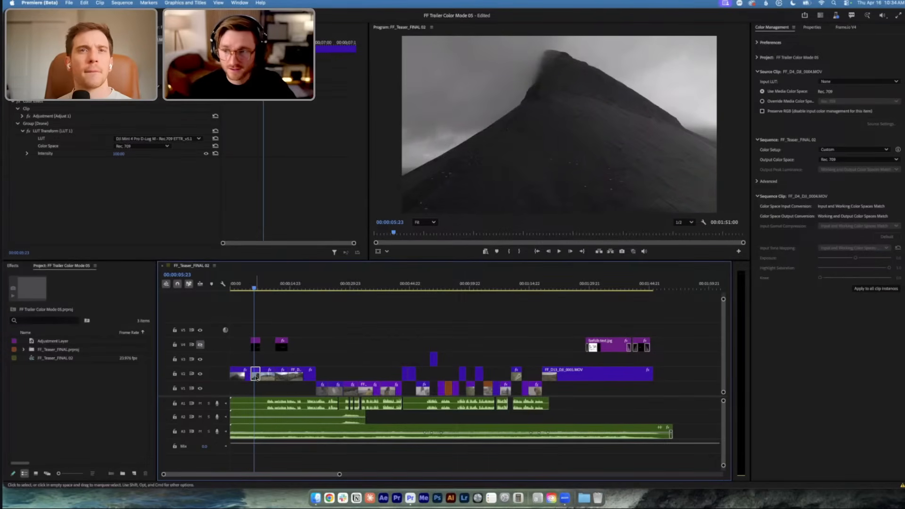
left_click(815, 28)
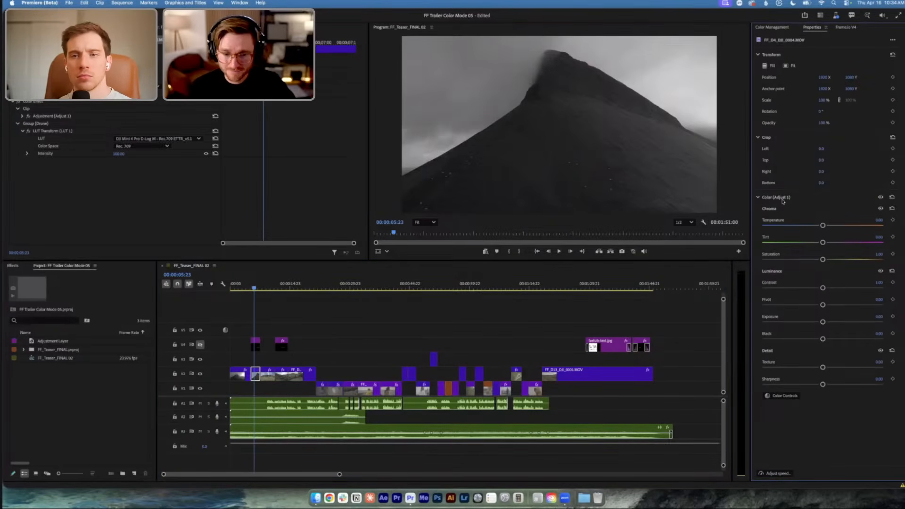
left_click_drag(257, 289, 256, 290)
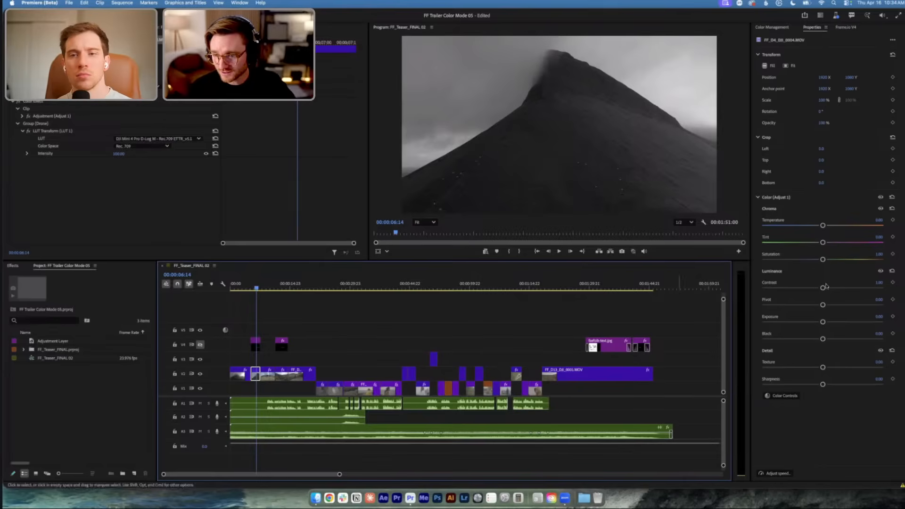
left_click_drag(823, 288, 831, 289)
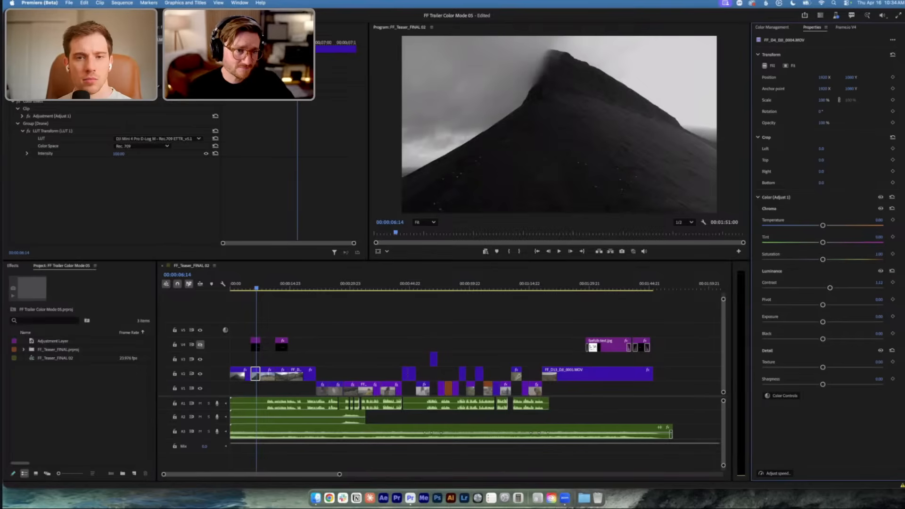
Open the full color controls for FF_D4_DJI_0004.MOV and reset its Contrast
left_click(781, 396)
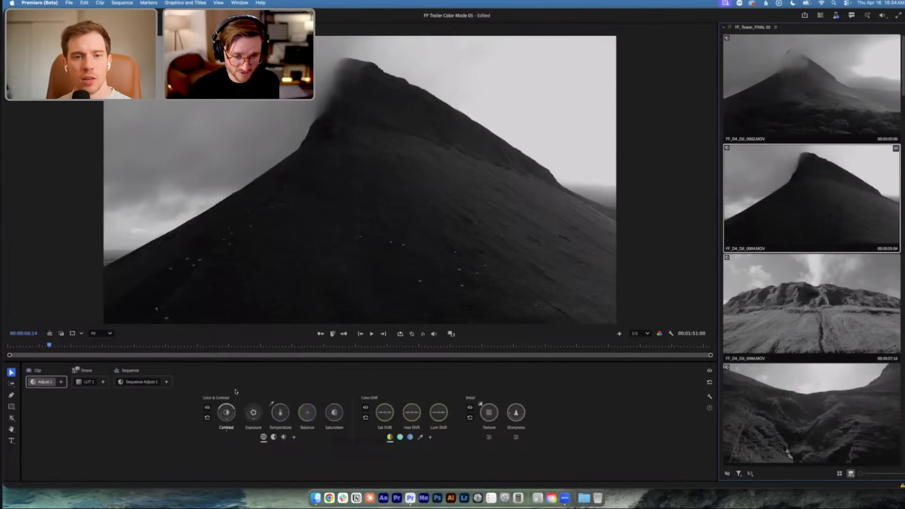
left_click(232, 429)
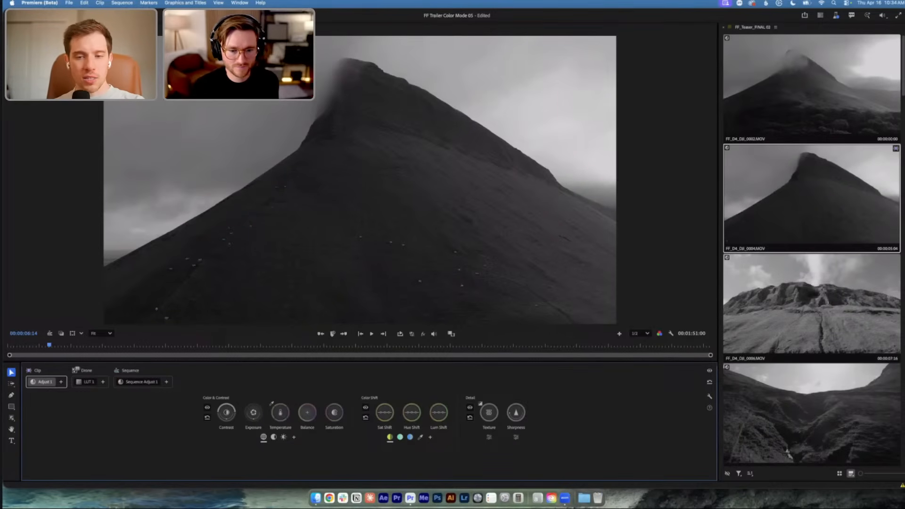
Add a sequence style following the existing sequence adjustment
left_click(146, 385)
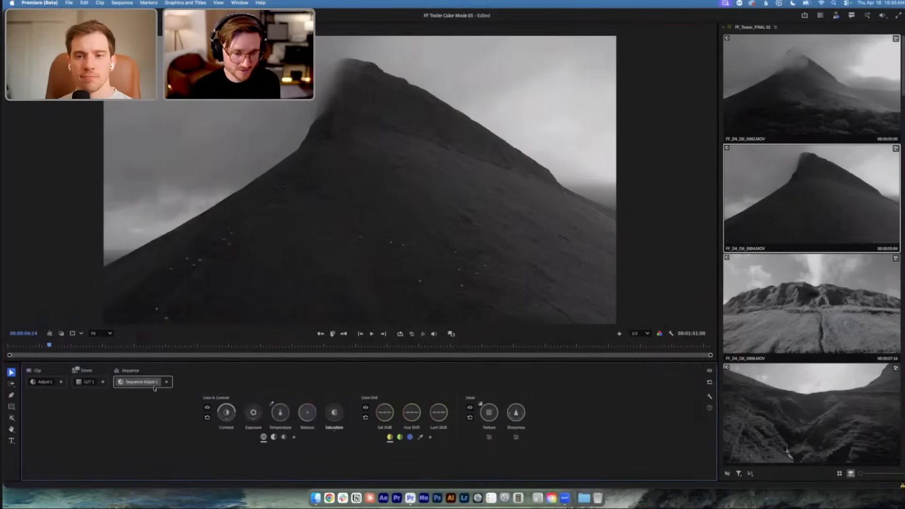
left_click(165, 382)
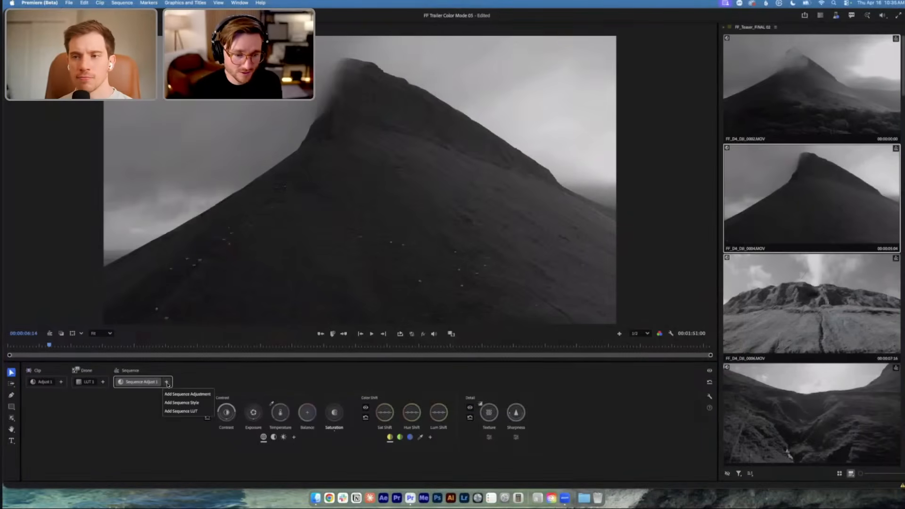
left_click(191, 403)
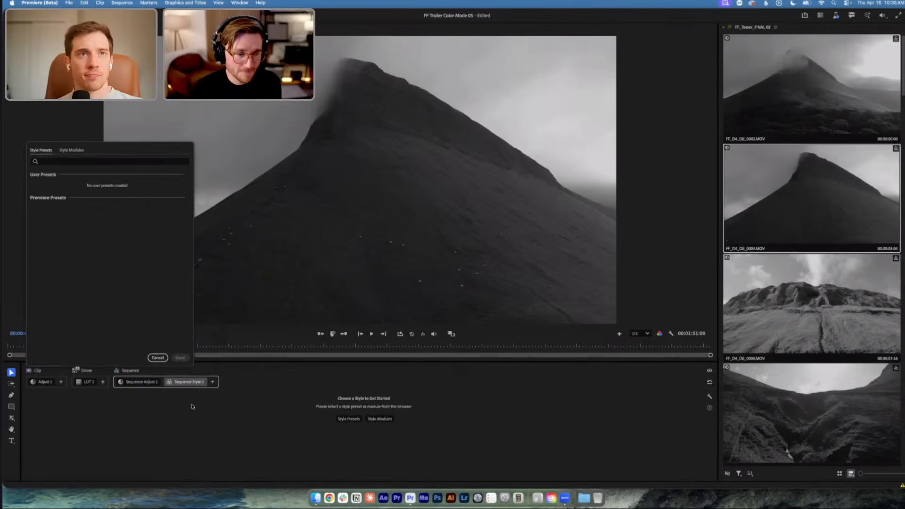
Turn off the Sequence Adjust 1 operation to restore color to the whole sequence
left_click(142, 384)
left_click(137, 382)
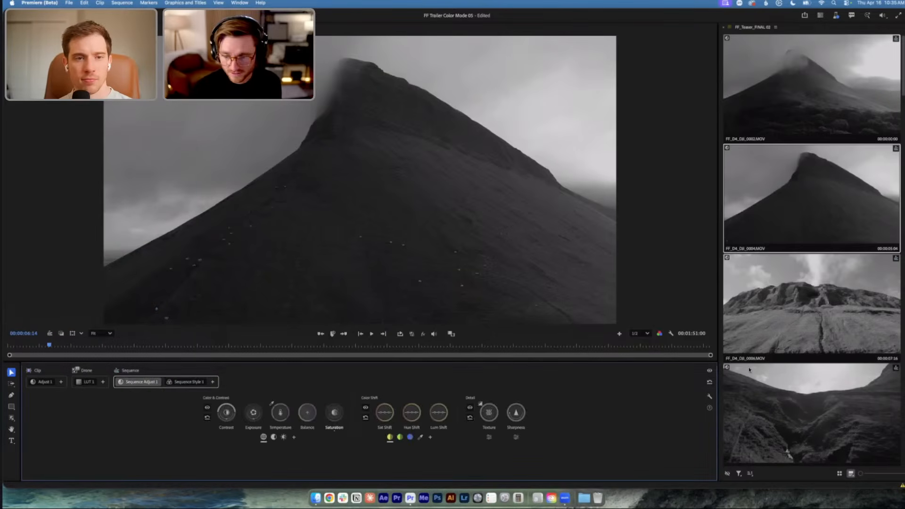
left_click(710, 370)
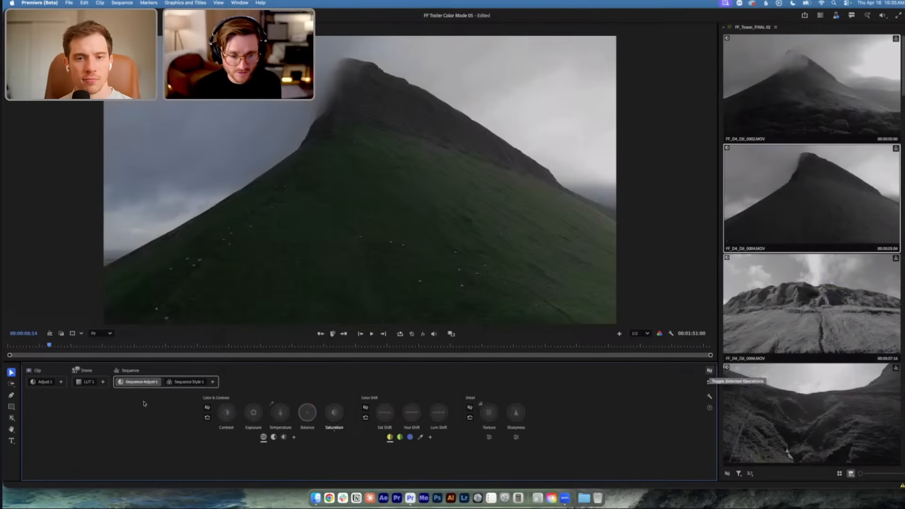
Try the Cinematic Lo Con and Warmest style presets on the new sequence style
left_click(188, 384)
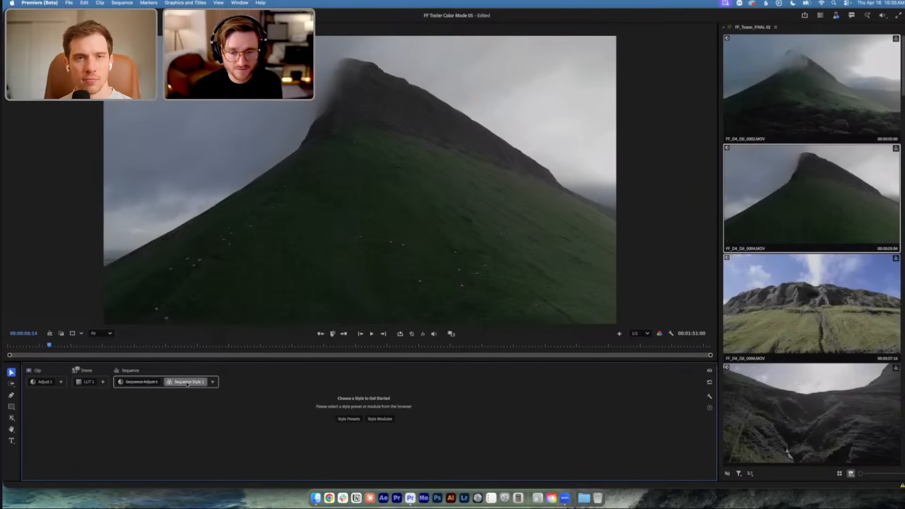
left_click(348, 418)
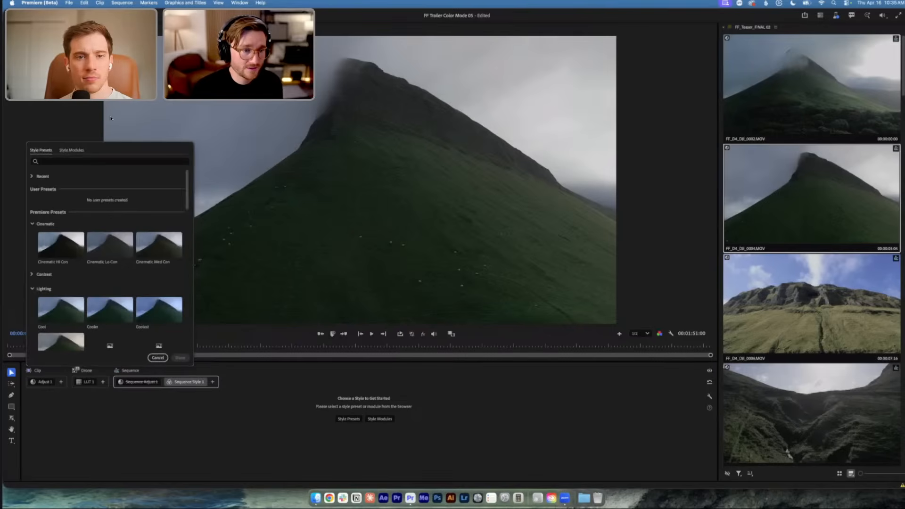
left_click_drag(113, 150, 140, 51)
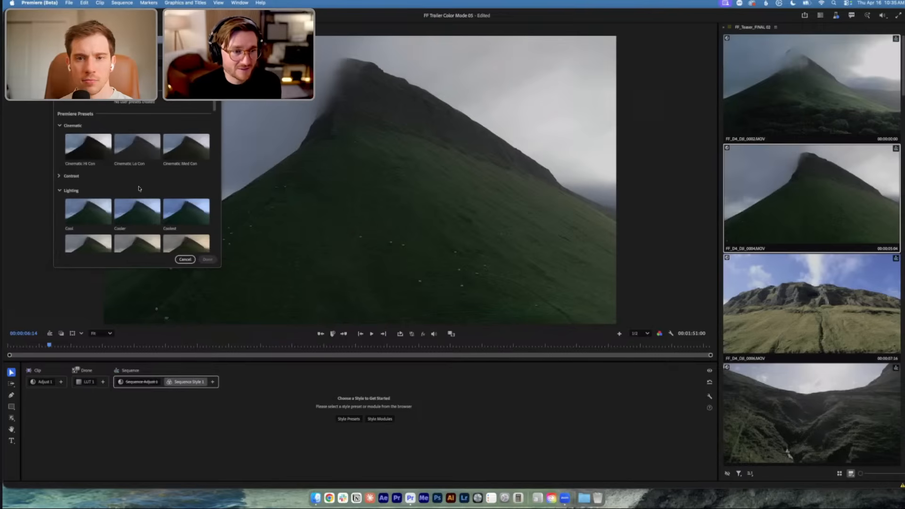
scroll(134, 189, "down", 2)
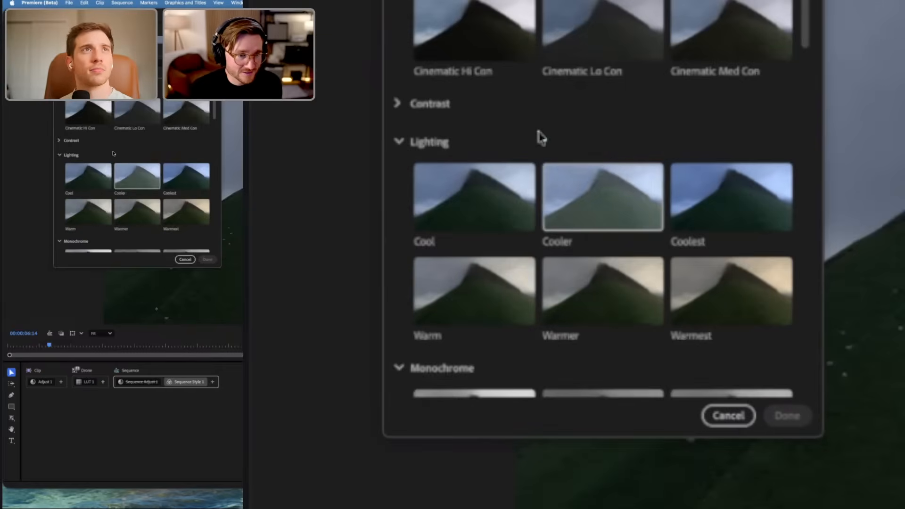
left_click(134, 114)
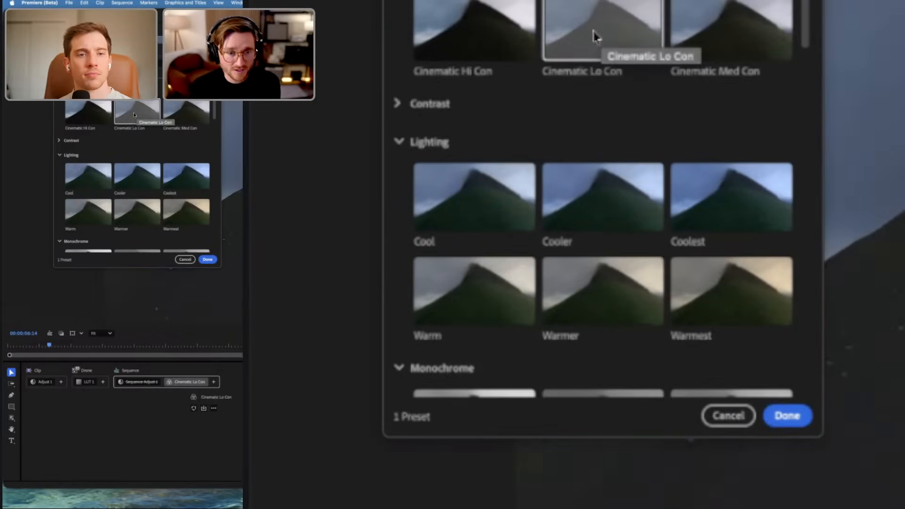
scroll(141, 169, "down", 2)
left_click(185, 161)
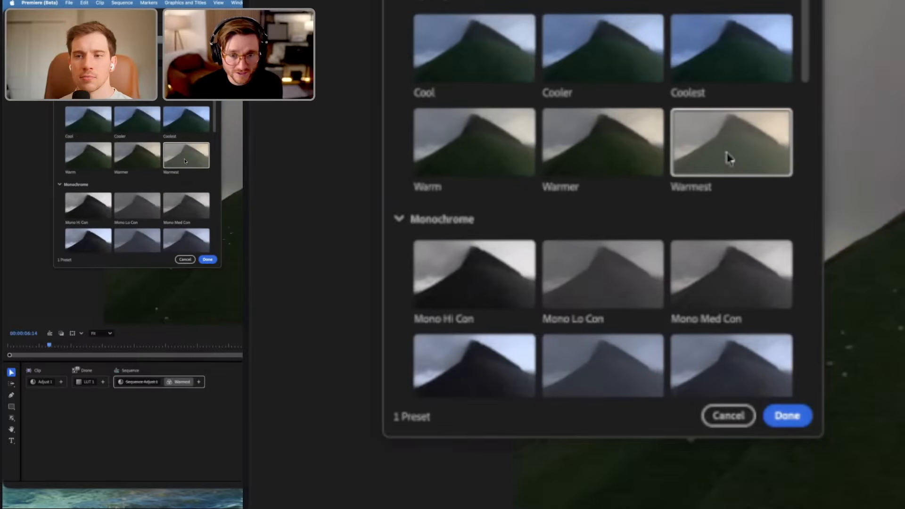
Browse the remaining style presets and use the Film Color style module for the sequence style instead
left_click_drag(137, 49, 112, 69)
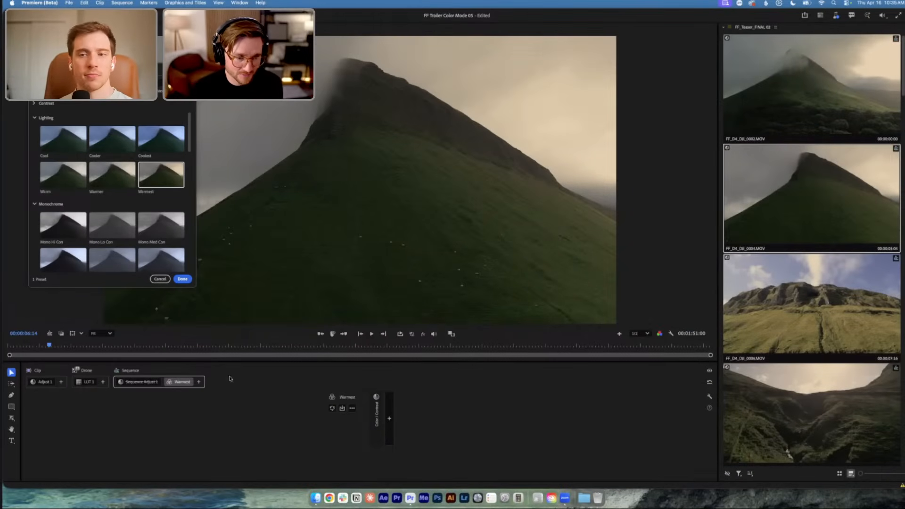
scroll(97, 139, "up", 5)
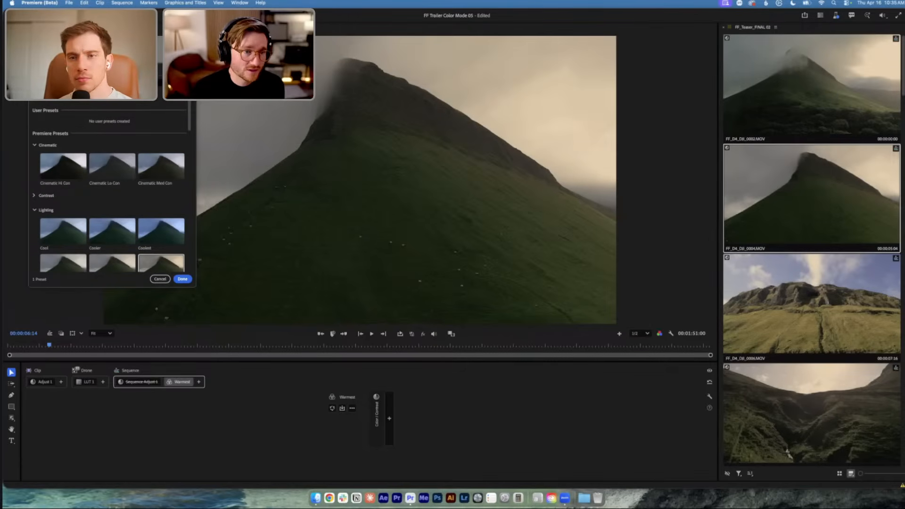
scroll(111, 188, "down", 10)
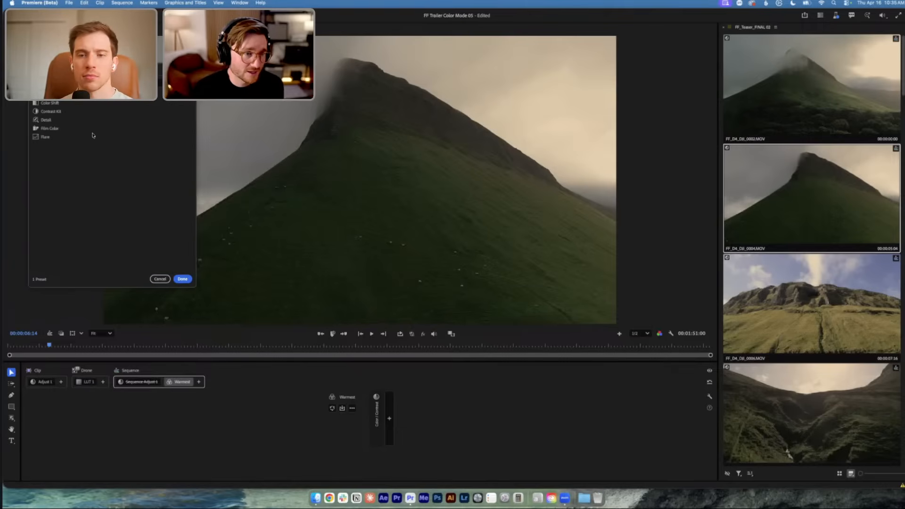
left_click(50, 129)
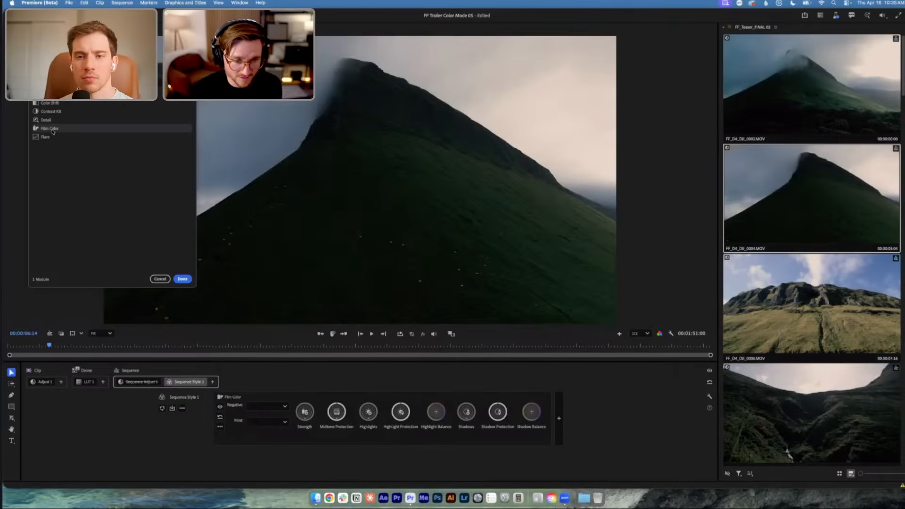
left_click(182, 279)
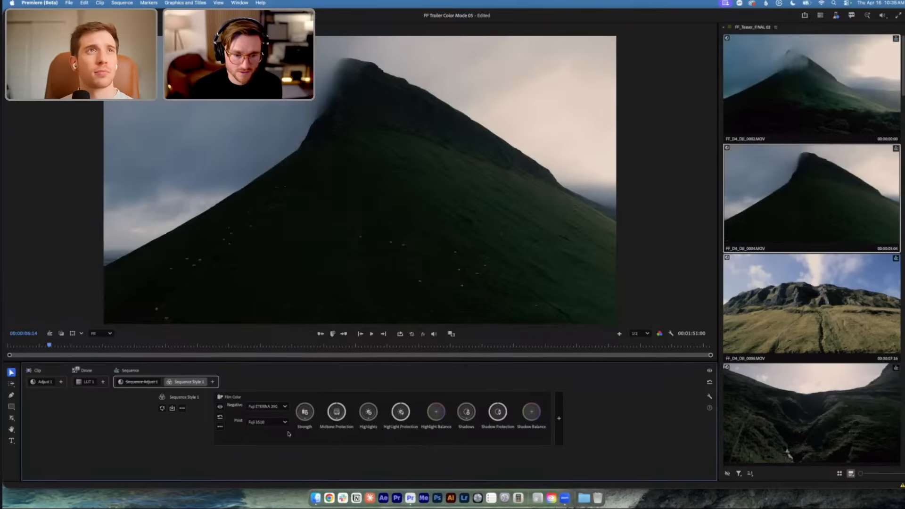
Look through the film negative stocks of the Film Color module and nudge its strength
left_click(284, 407)
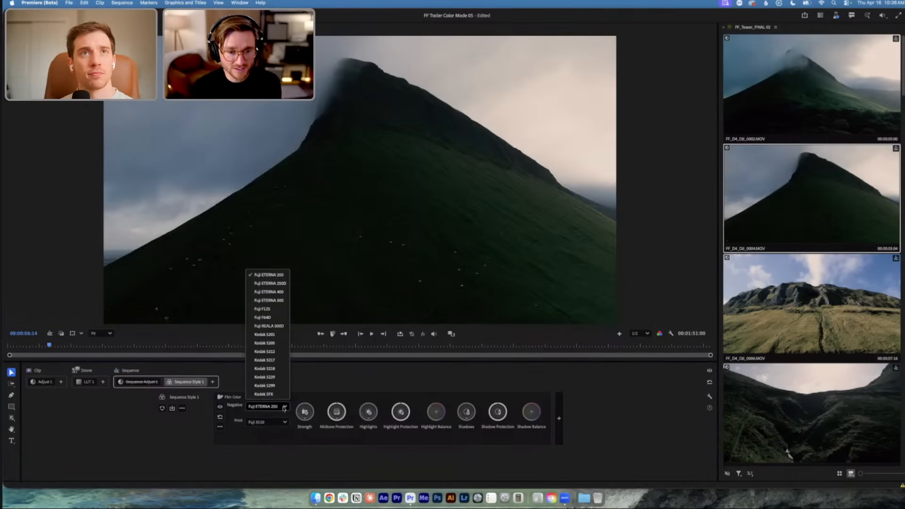
left_click(310, 386)
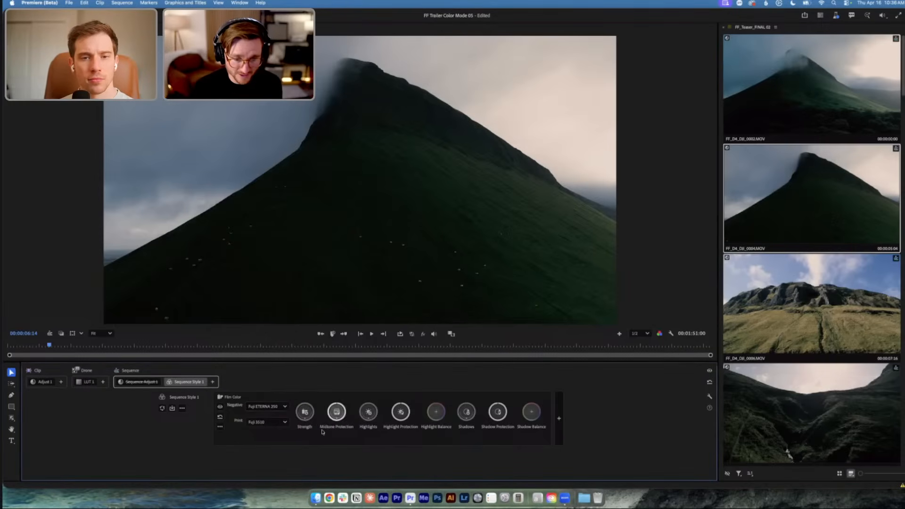
left_click_drag(305, 412, 305, 410)
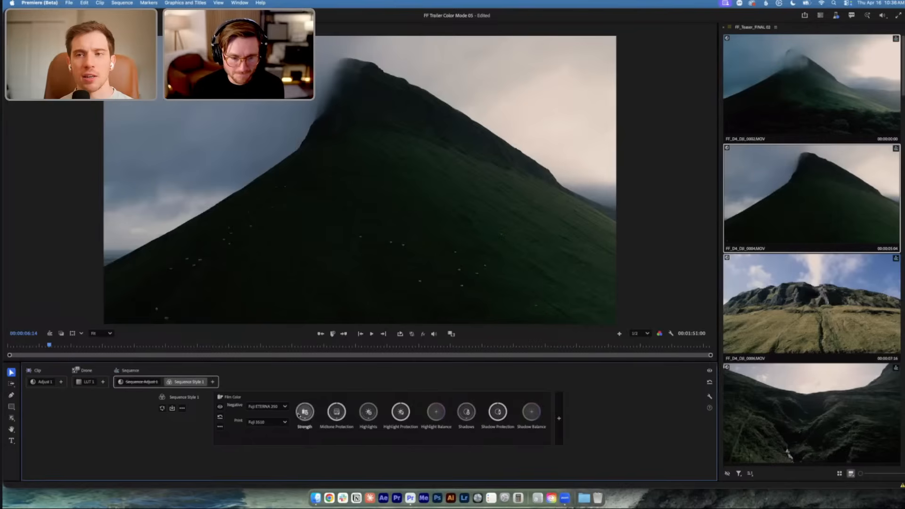
Compare the image with the Film Color module off and on, and delete the sequence style
left_click(221, 406)
left_click(221, 407)
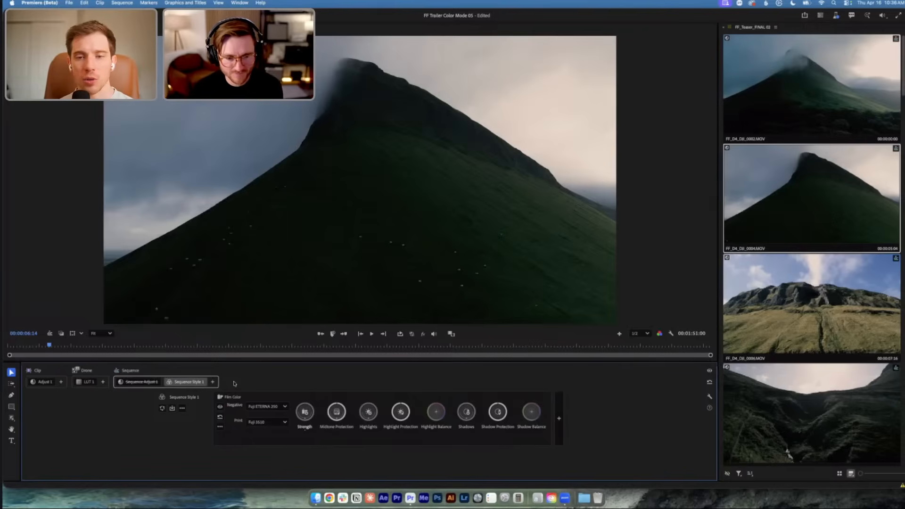
left_click(221, 407)
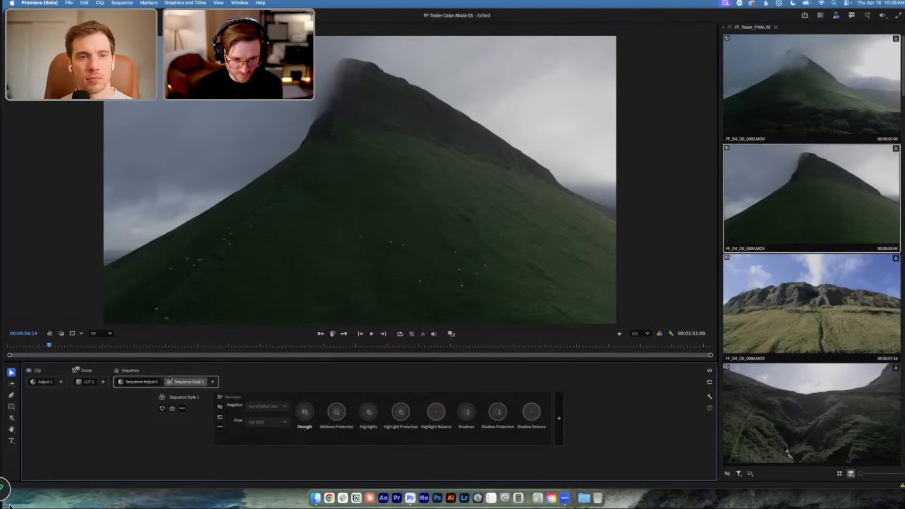
right_click(186, 381)
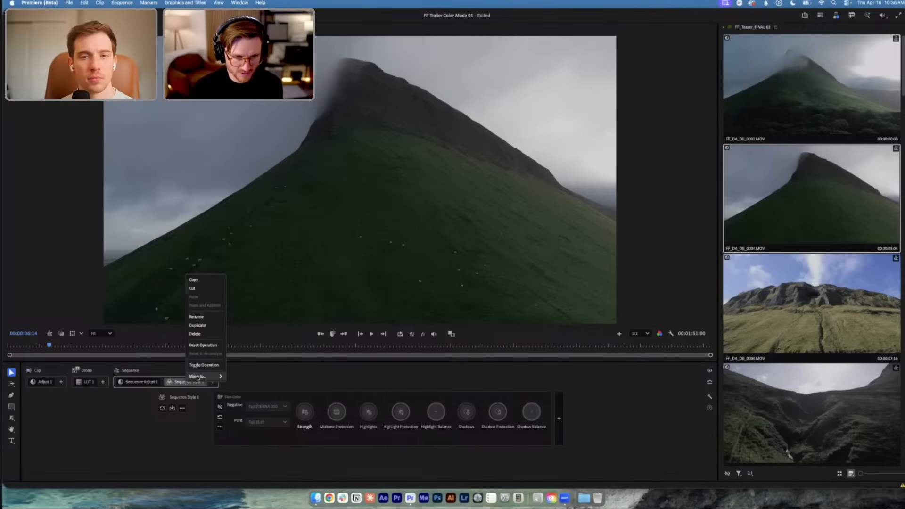
left_click(201, 334)
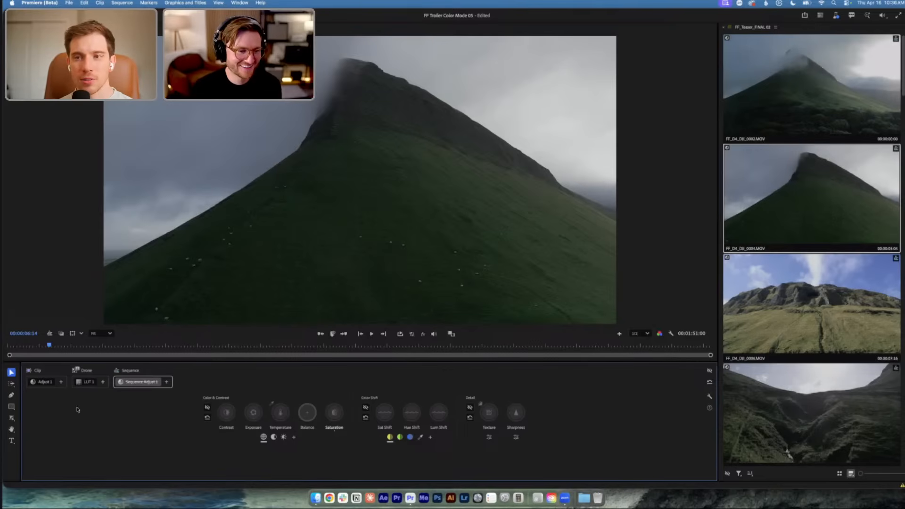
Examine the clip-level adjustment and saturation shift of the sunlit rocky mountain clip with the blue sky
left_click(44, 381)
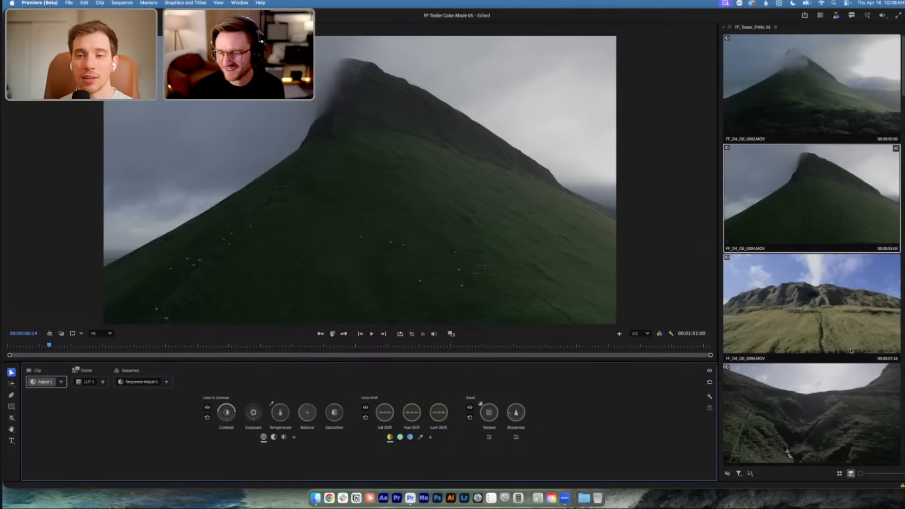
scroll(829, 221, "down", 3)
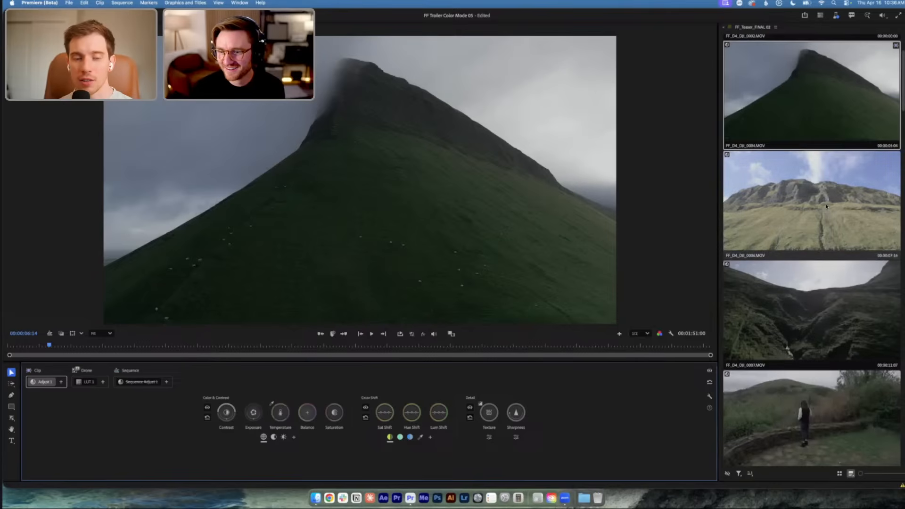
scroll(813, 225, "down", 2)
scroll(812, 182, "up", 2)
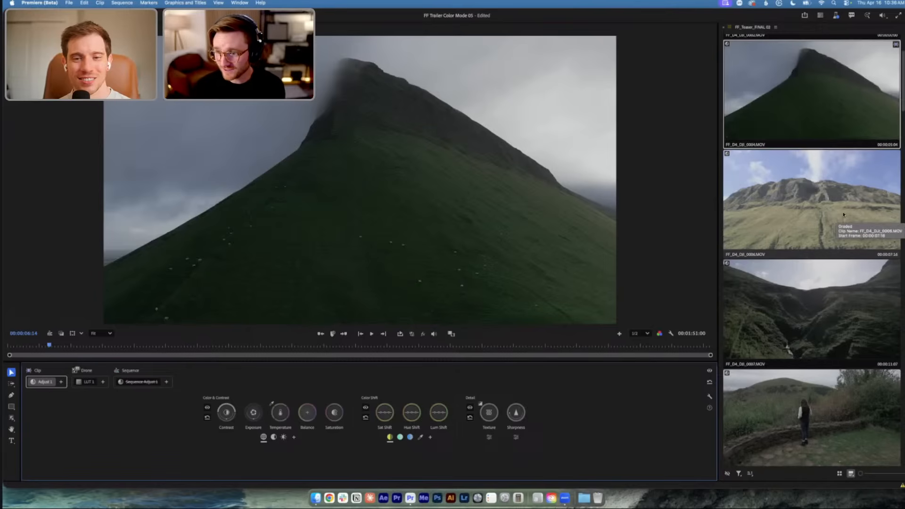
left_click(821, 206)
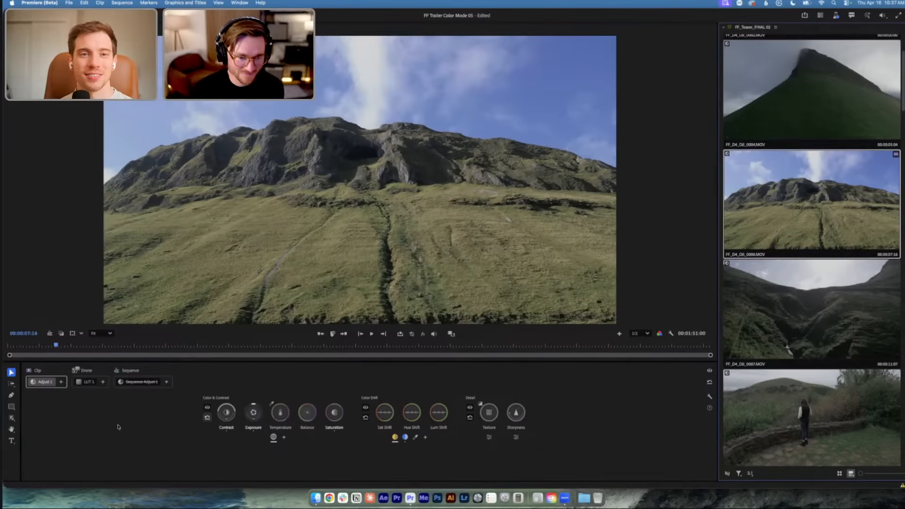
left_click(385, 412)
left_click(385, 415)
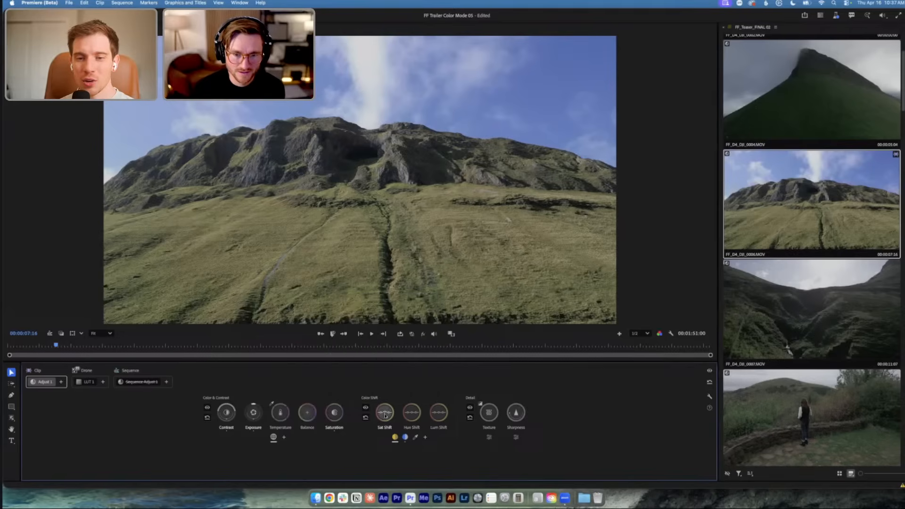
Select the dark valley clip and add a sequence style using the Cinematic Med Con preset
scroll(831, 284, "down", 2)
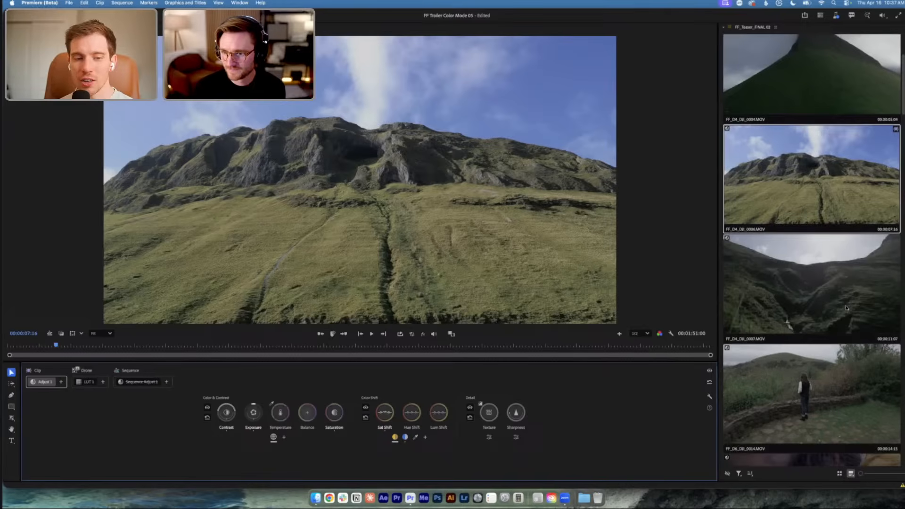
left_click(831, 284)
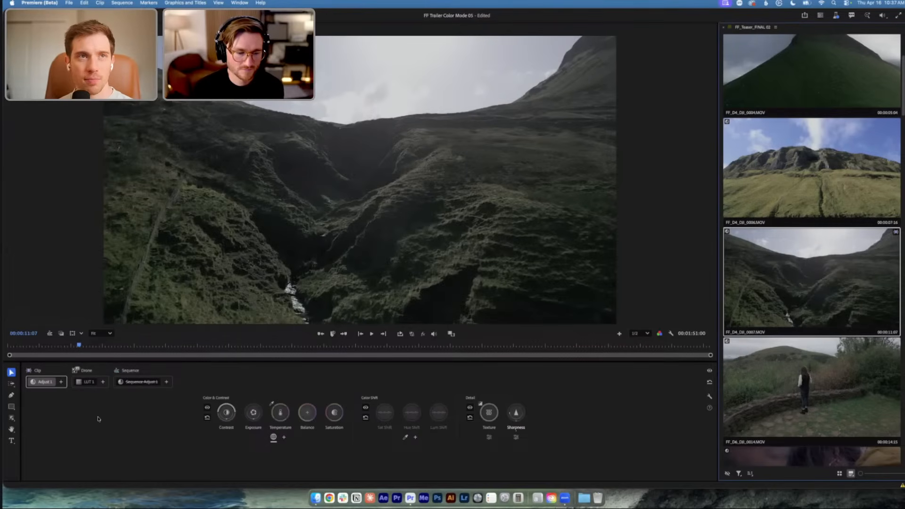
left_click(166, 382)
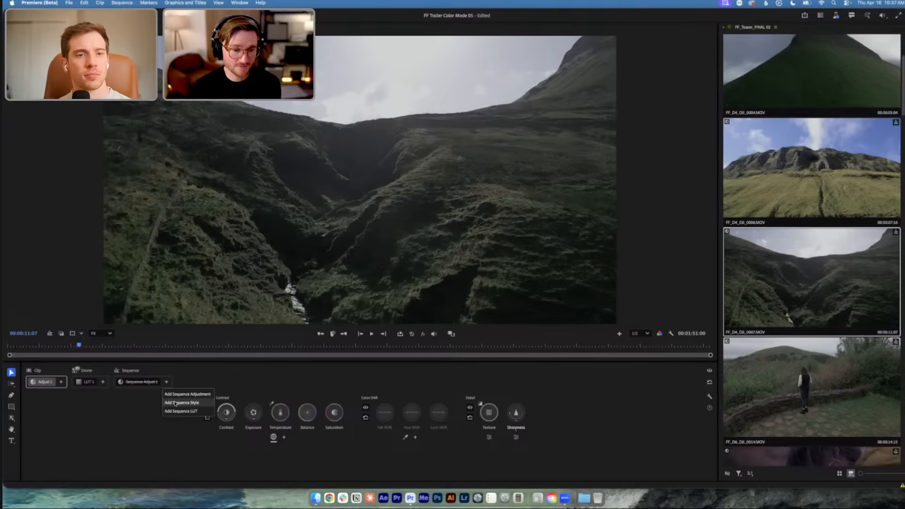
left_click(175, 404)
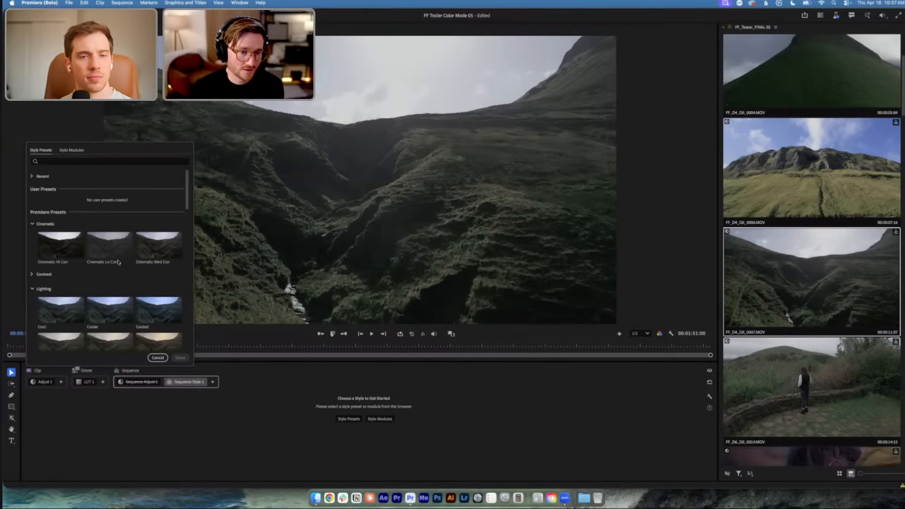
left_click(176, 252)
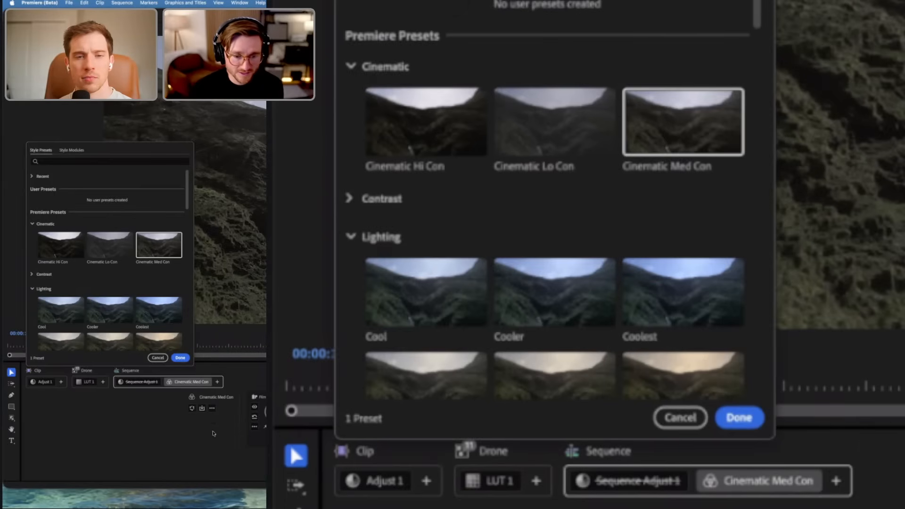
left_click(180, 357)
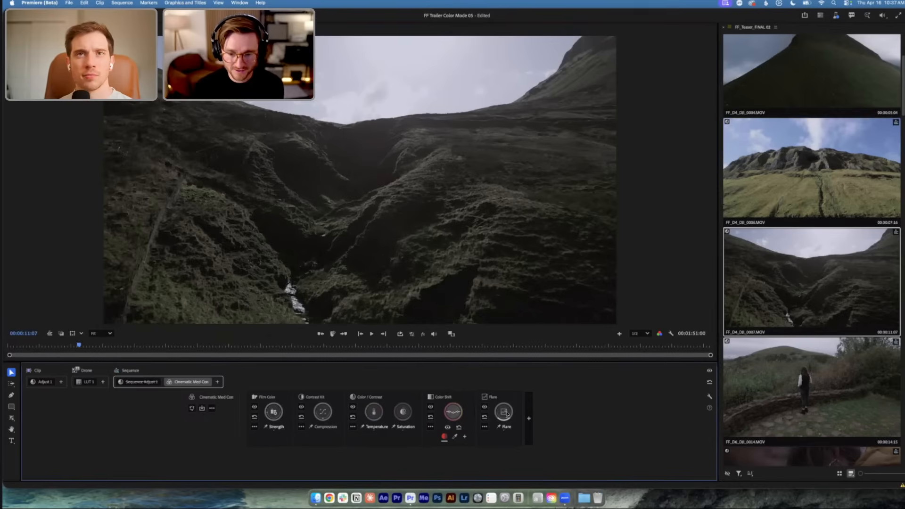
Switch off the Flare module of the Cinematic Med Con style
left_click(484, 407)
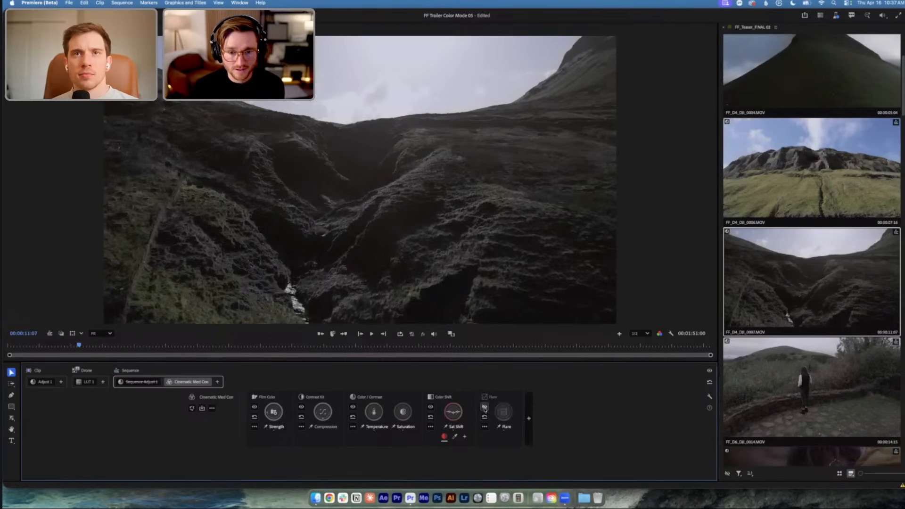
Switch the Flare module back on and compare the image with the Color Shift module off and on
left_click(485, 407)
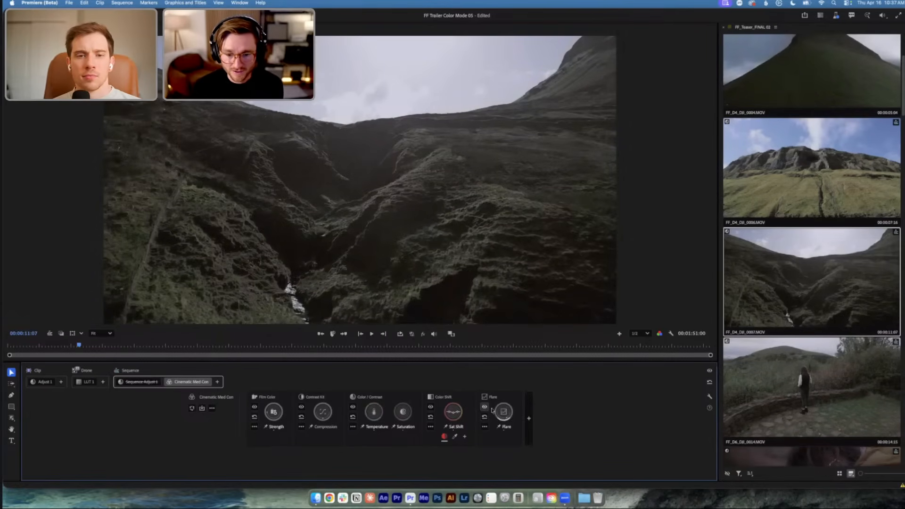
left_click(431, 408)
left_click(430, 407)
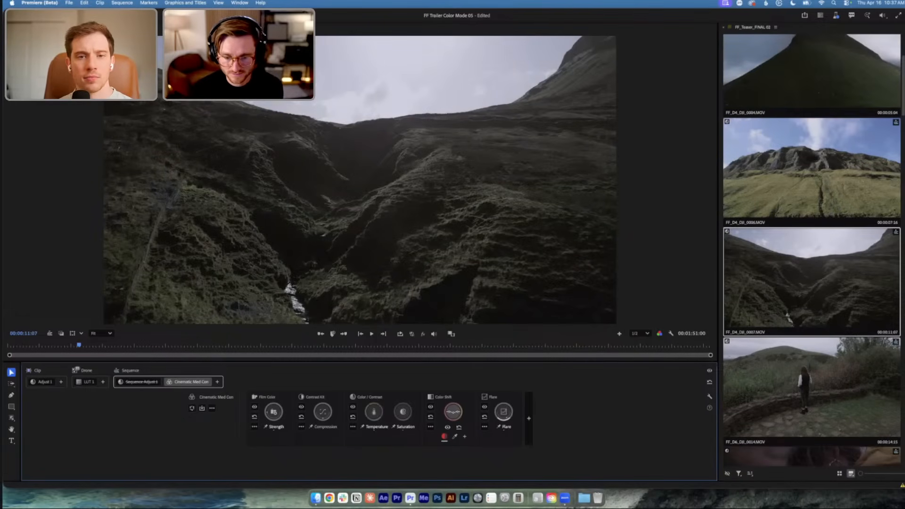
Raise the red Sat Shift of the Color Shift module to near neutral and compare the module off and on
left_click(453, 412)
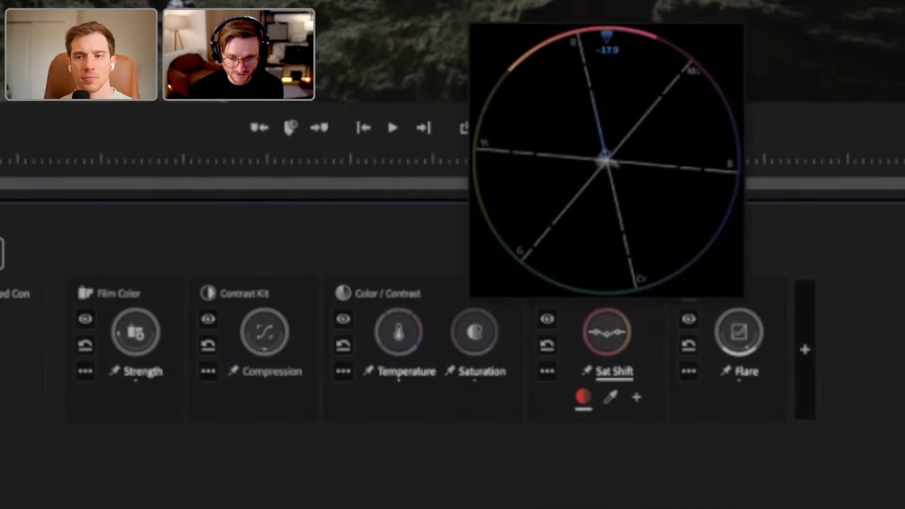
left_click_drag(608, 345, 607, 334)
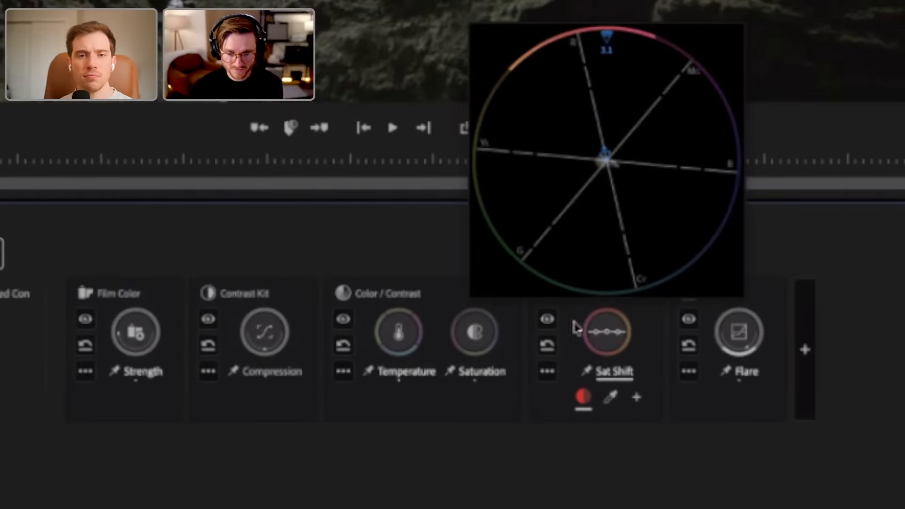
left_click(546, 321)
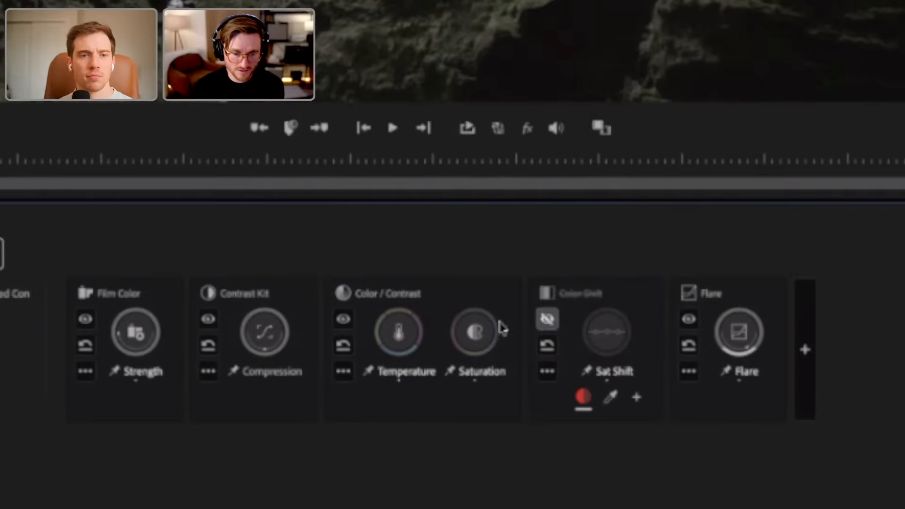
left_click(547, 319)
Compare the valley image while switching all five modules of the Cinematic Med Con style off one by one and on again
left_click(208, 319)
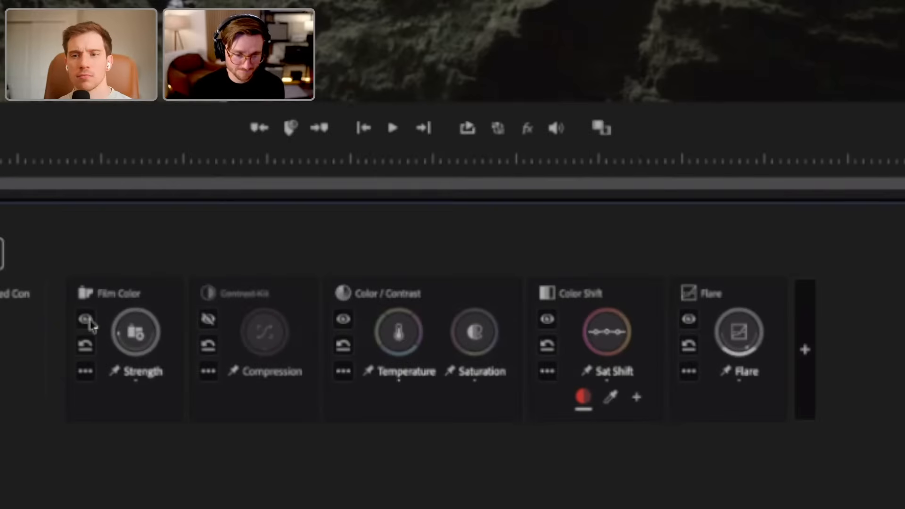
left_click(85, 318)
left_click(343, 319)
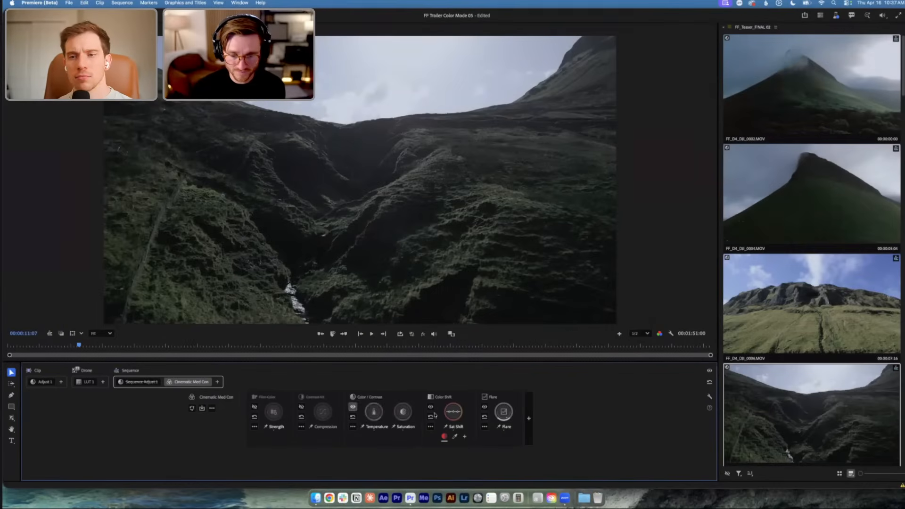
left_click(431, 406)
left_click(484, 406)
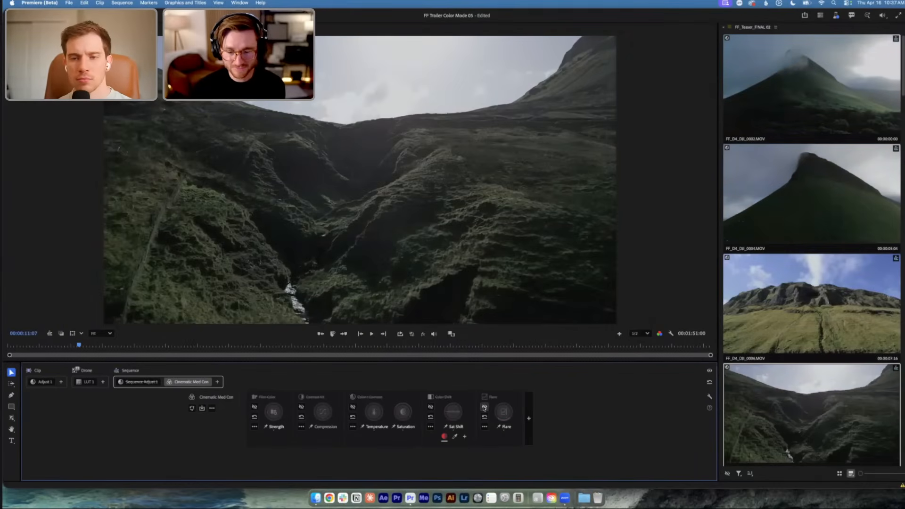
left_click(255, 406)
left_click(301, 406)
left_click(352, 406)
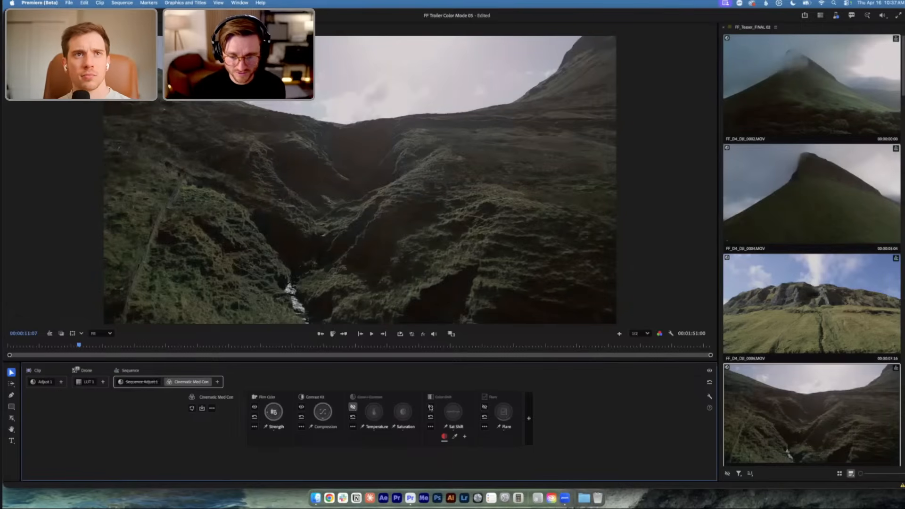
left_click(430, 407)
left_click(484, 406)
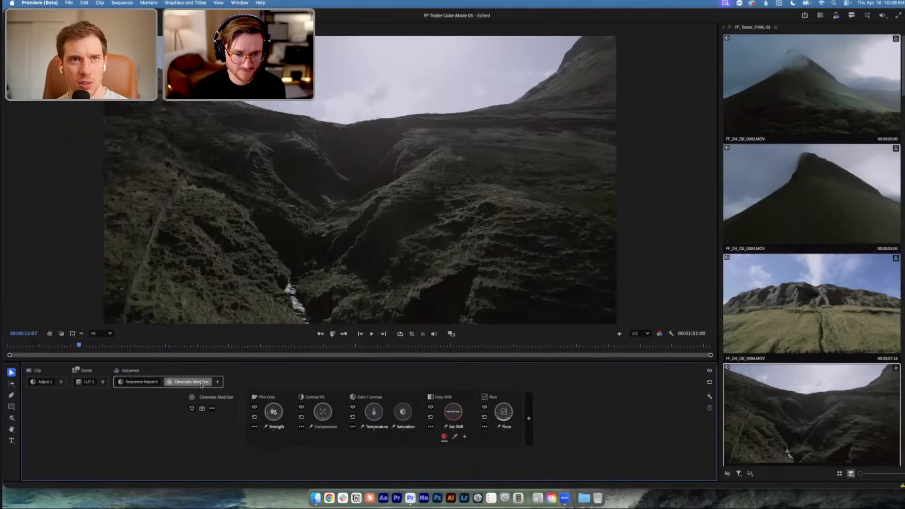
left_click(302, 427)
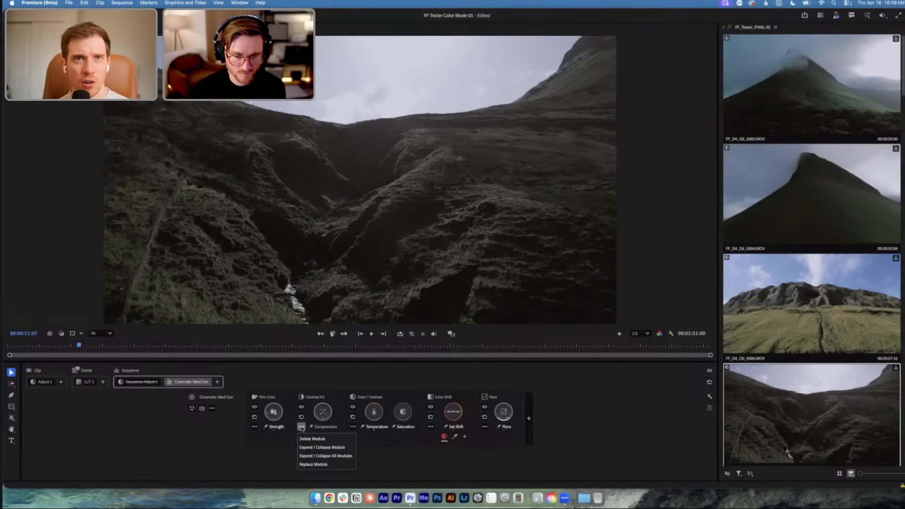
left_click(212, 408)
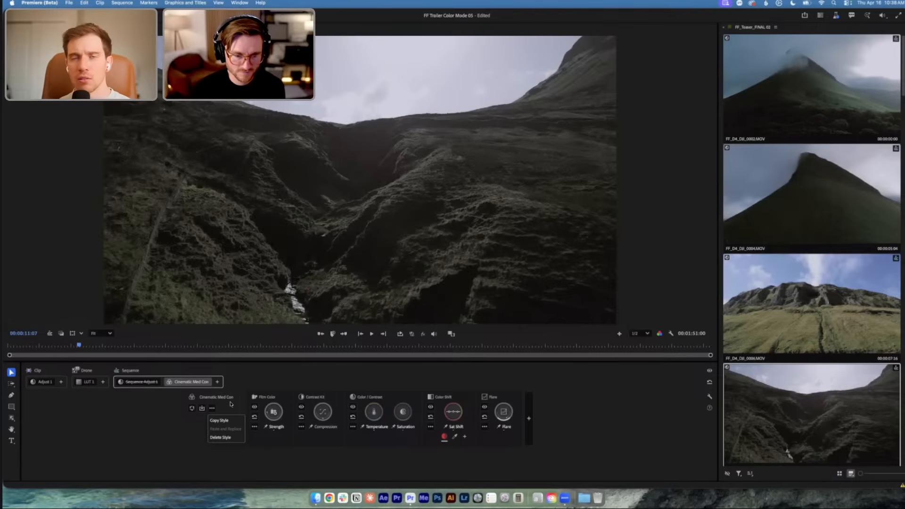
left_click(237, 373)
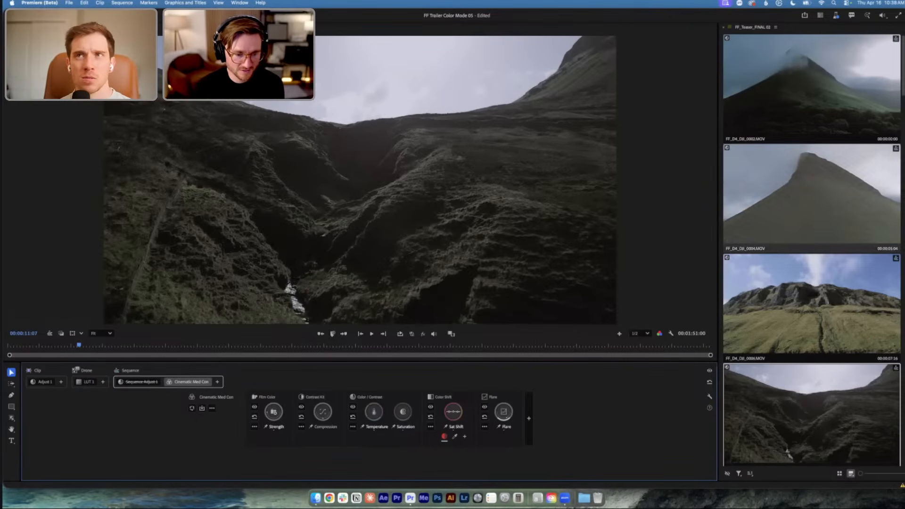
Move the Cinematic Med Con style from the Sequence group to the Drone group after LUT 1, and check the other clips
left_click_drag(189, 382, 95, 385)
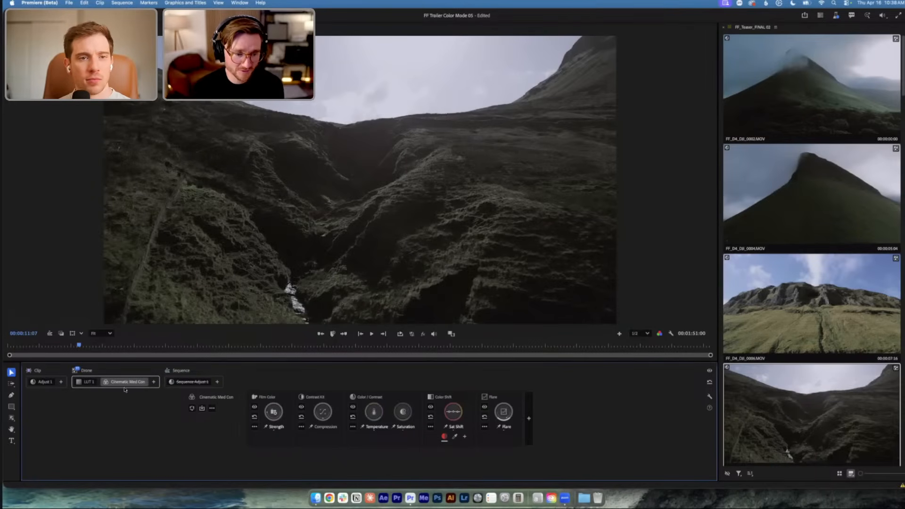
mouse_move(124, 386)
left_mouse_down()
mouse_move(65, 382)
mouse_move(107, 409)
mouse_move(97, 385)
mouse_move(142, 385)
left_mouse_up()
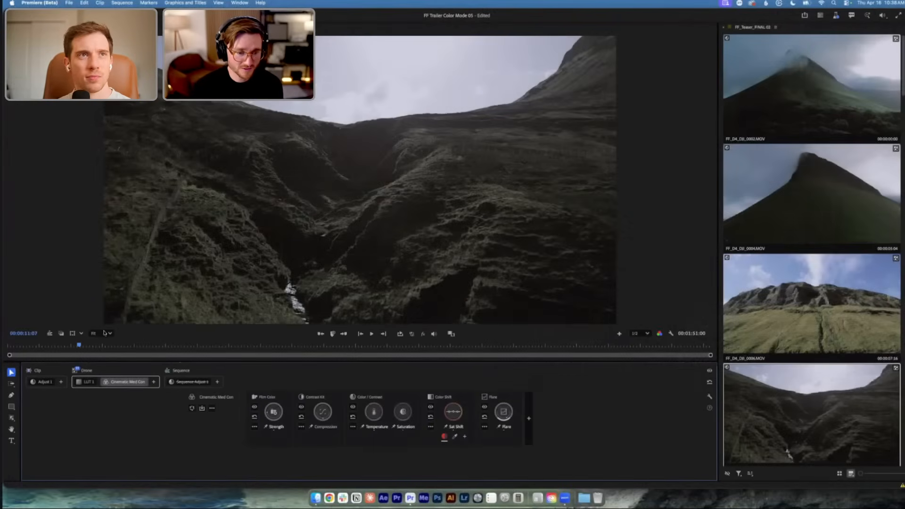
left_click_drag(118, 383, 144, 383)
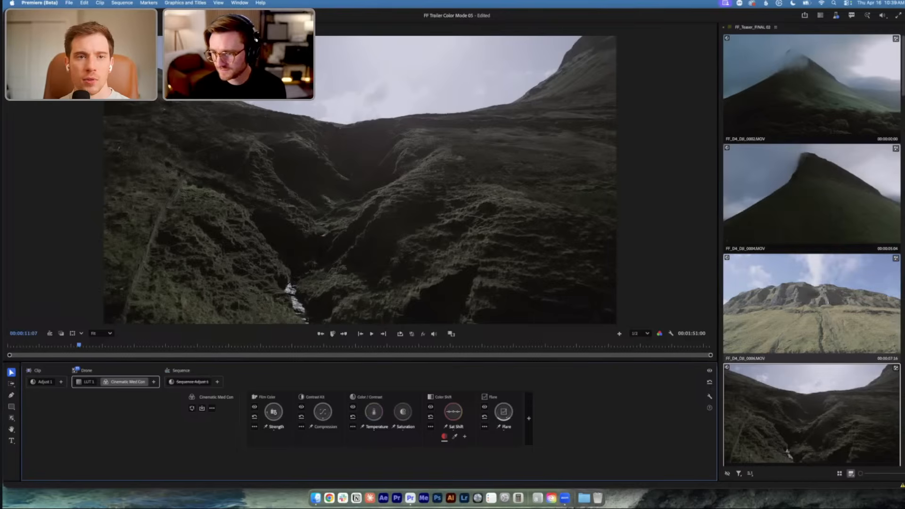
scroll(836, 276, "down", 3)
scroll(830, 273, "down", 6)
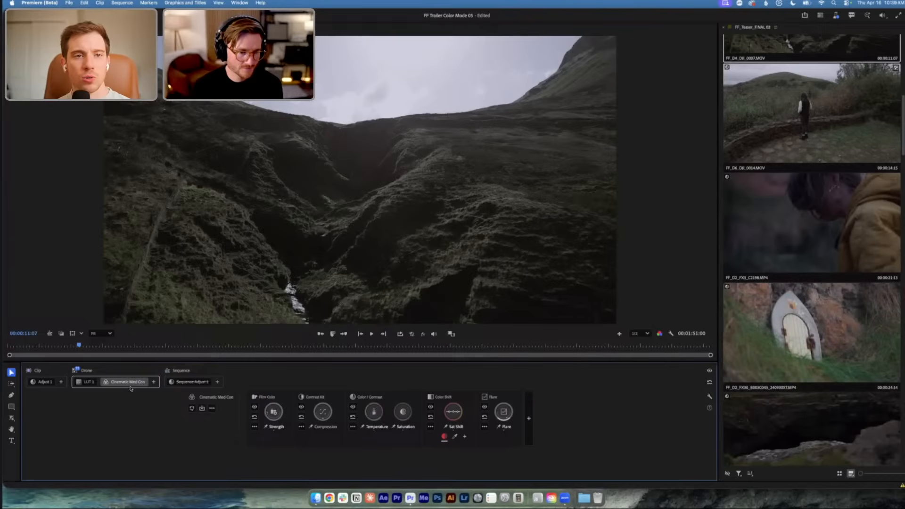
Try the Cinematic Med Con style ahead of LUT 1 in the Drone group and return it behind LUT 1
left_click_drag(124, 384, 79, 383)
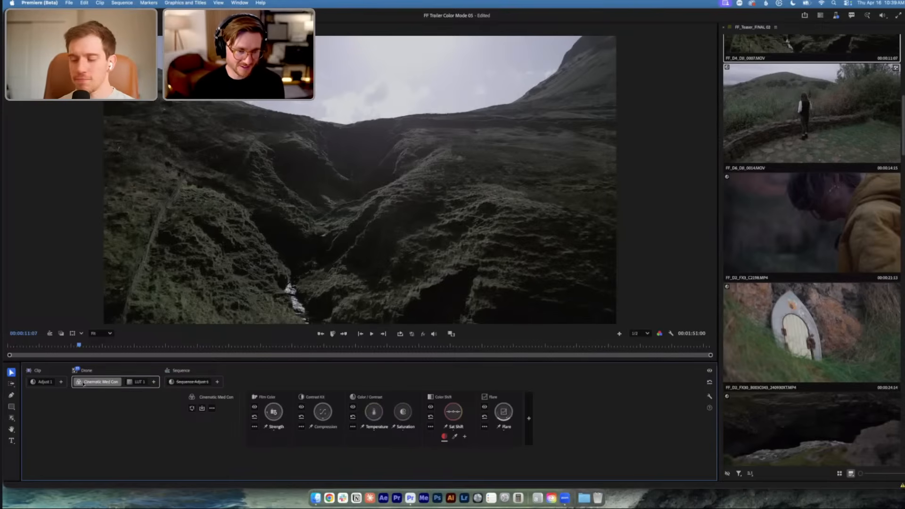
left_click_drag(98, 384, 145, 384)
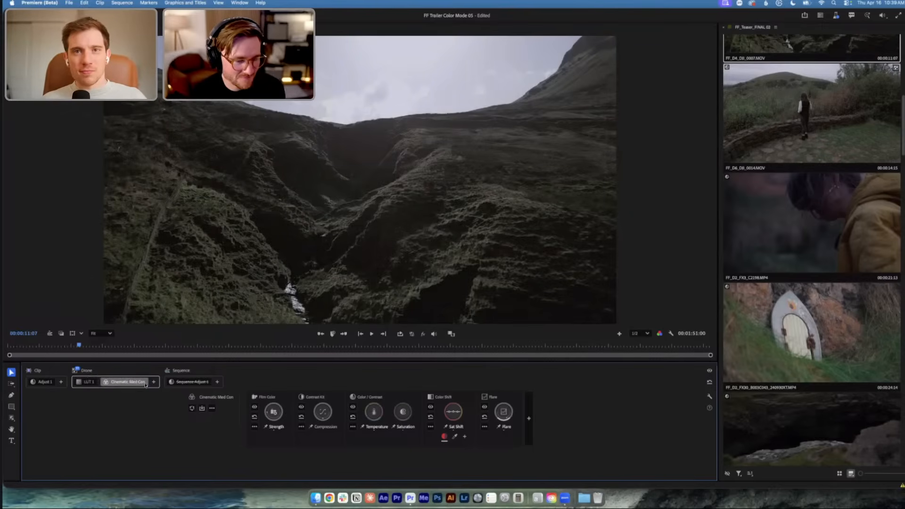
Brighten the close-up clip of the person in the yellow jacket with clip-level Exposure and increase its Saturation slightly
left_click(836, 226)
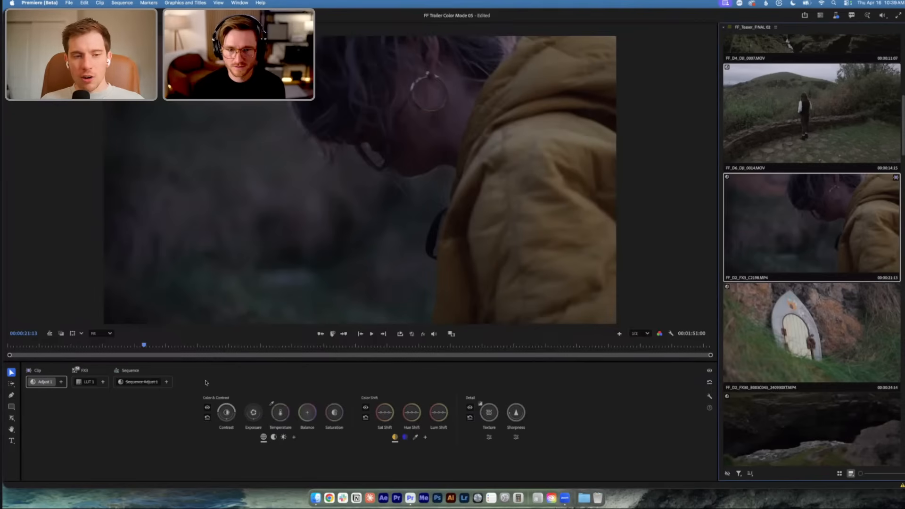
left_click(43, 382)
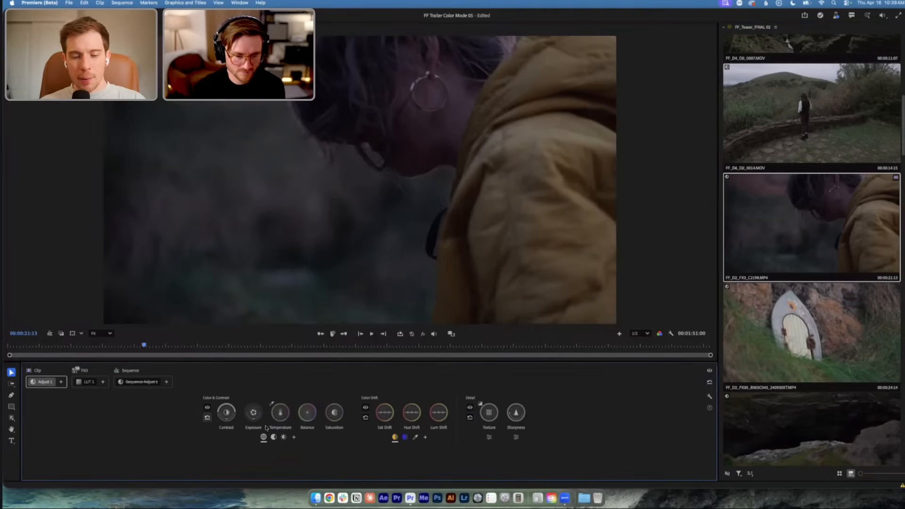
left_click_drag(253, 412, 253, 395)
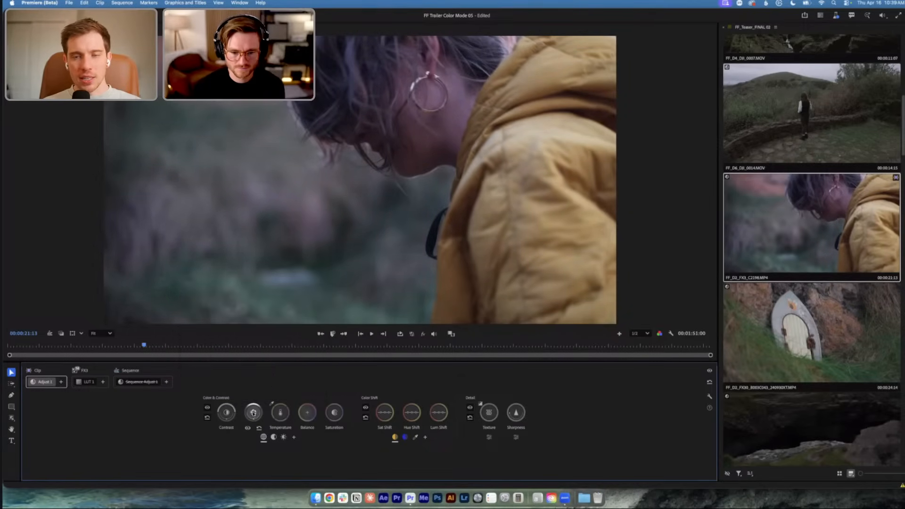
left_click_drag(334, 413, 334, 413)
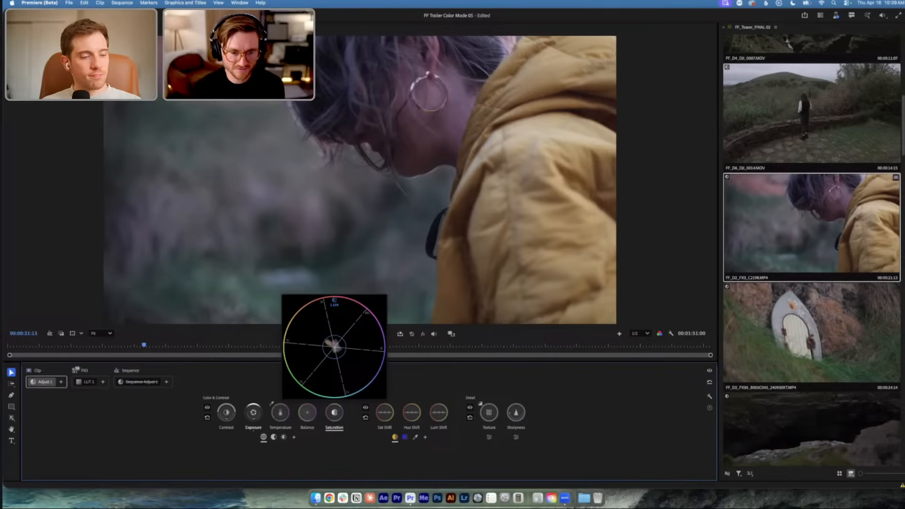
left_click_drag(334, 413, 336, 411)
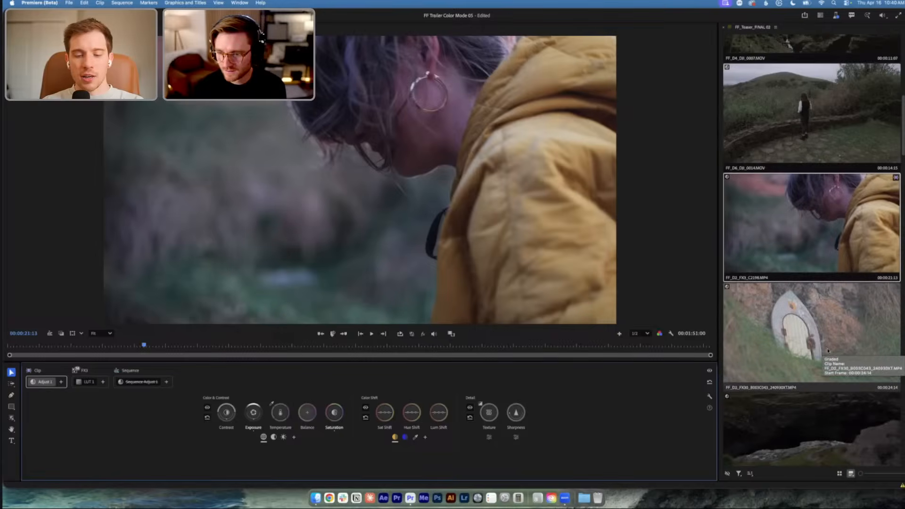
Adjust the clip-level Contrast, Exposure and Saturation of the clip with the small white door in the grass
left_click(780, 336)
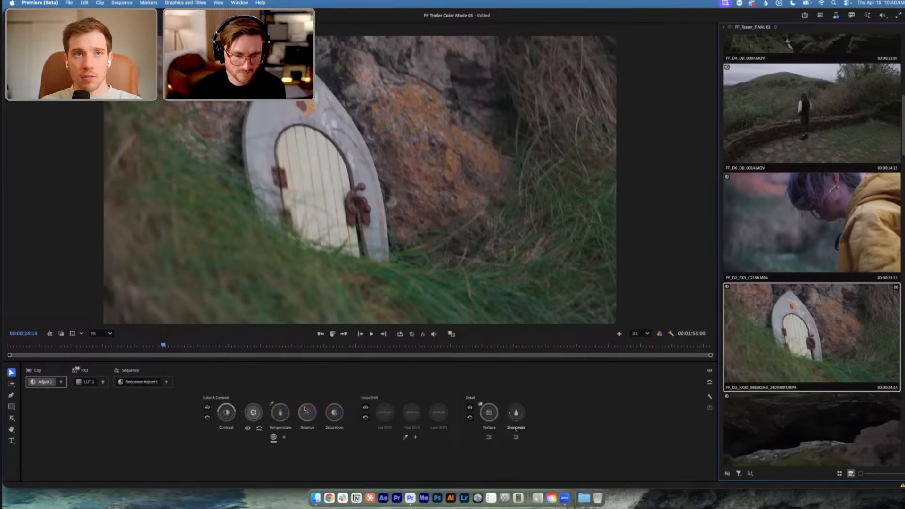
left_click(227, 413)
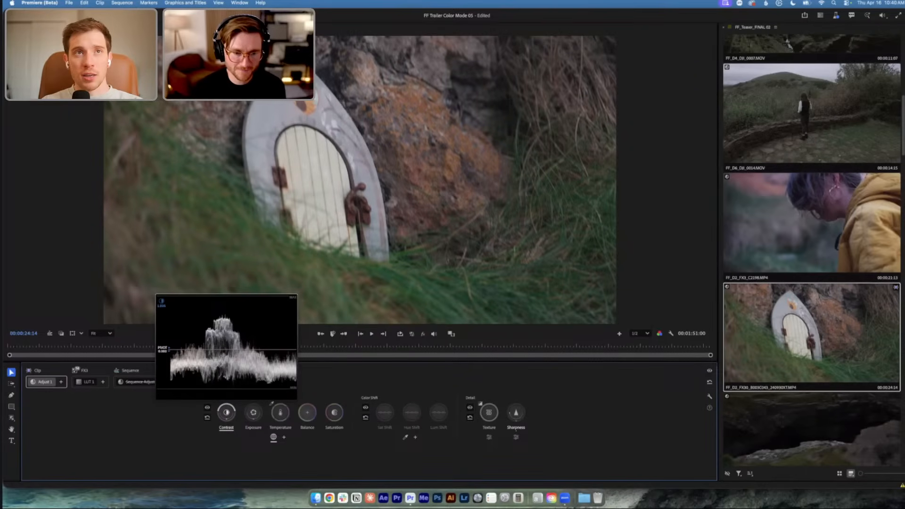
left_click(253, 413)
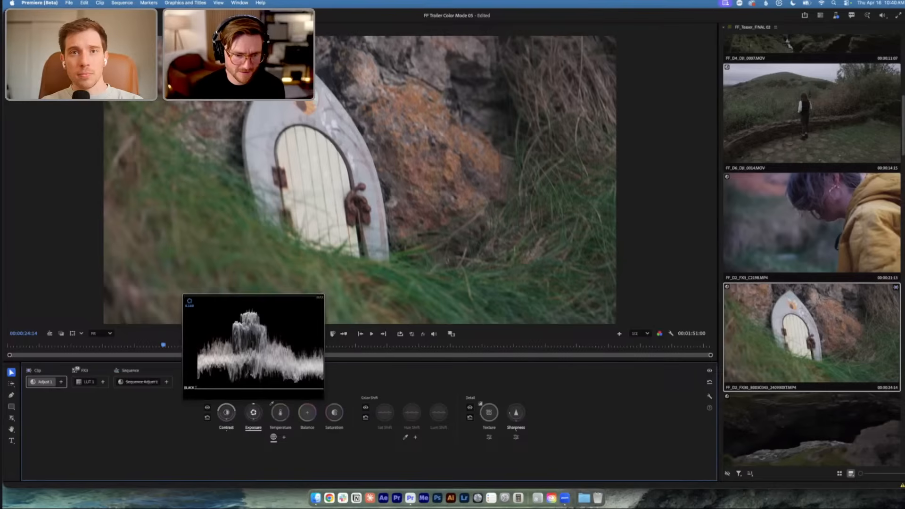
left_click_drag(253, 413, 252, 413)
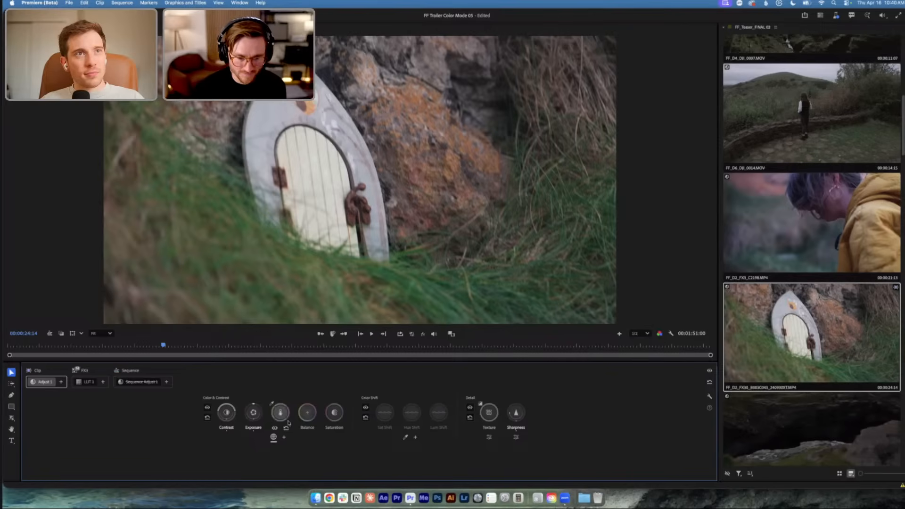
mouse_move(334, 414)
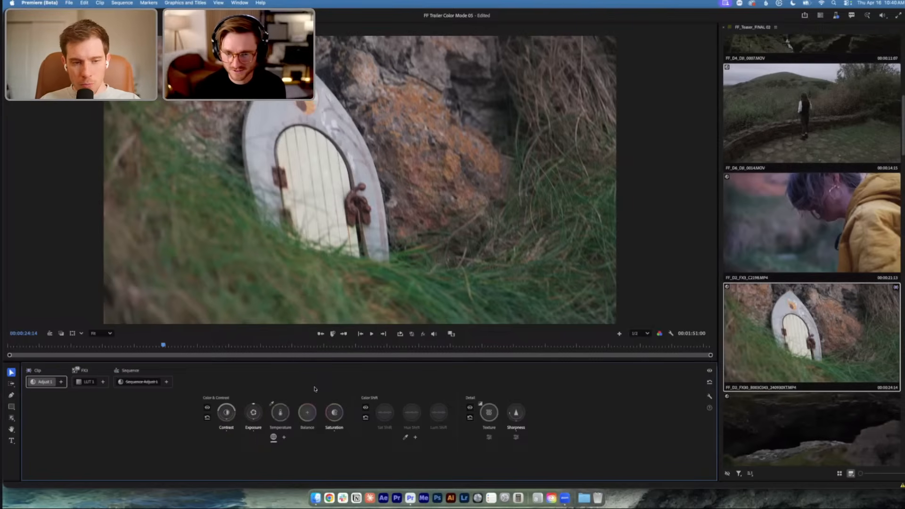
Strongly raise the clip-level Exposure of the dark rocky cliff clip and fine-tune its Saturation
scroll(826, 302, "down", 1)
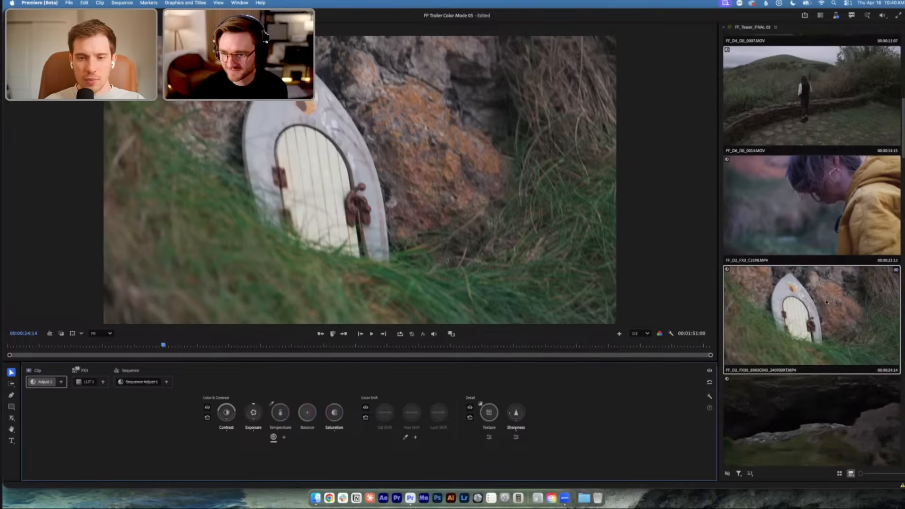
scroll(826, 302, "down", 5)
left_click(806, 338)
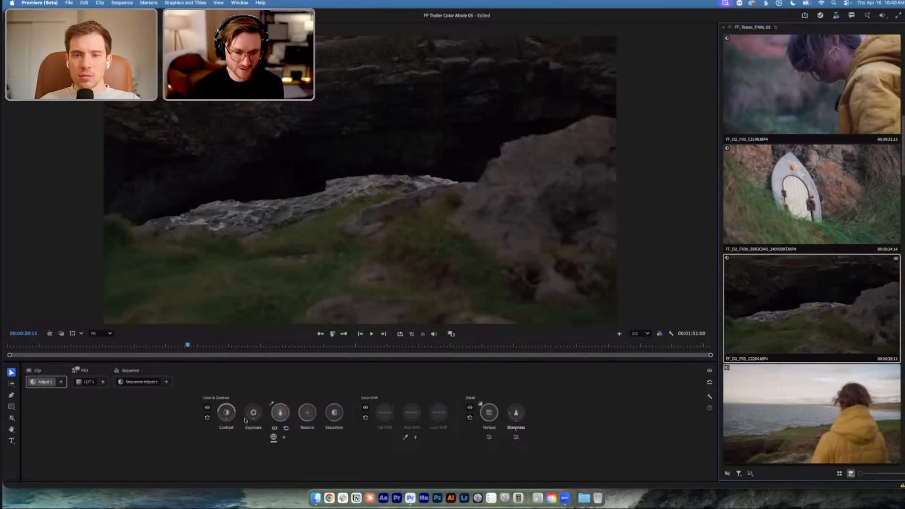
left_click(253, 413)
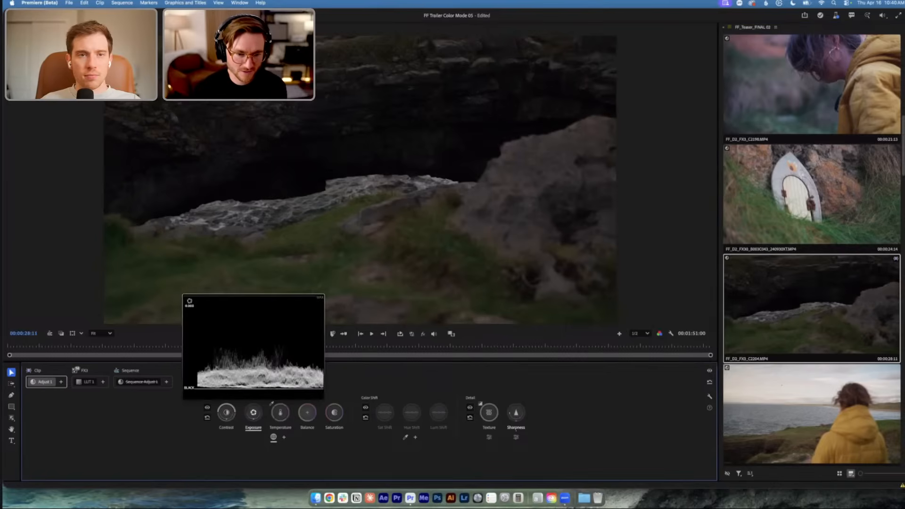
left_click_drag(253, 413, 253, 349)
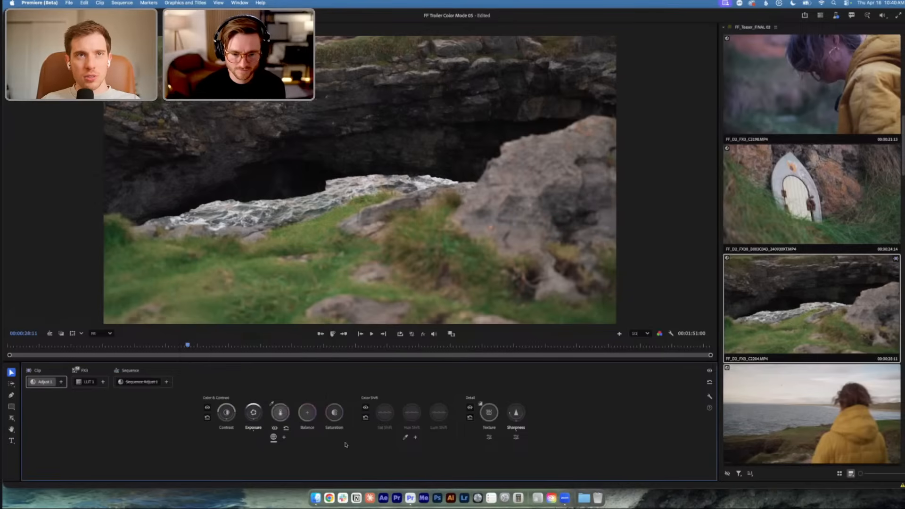
left_click_drag(334, 413, 334, 412)
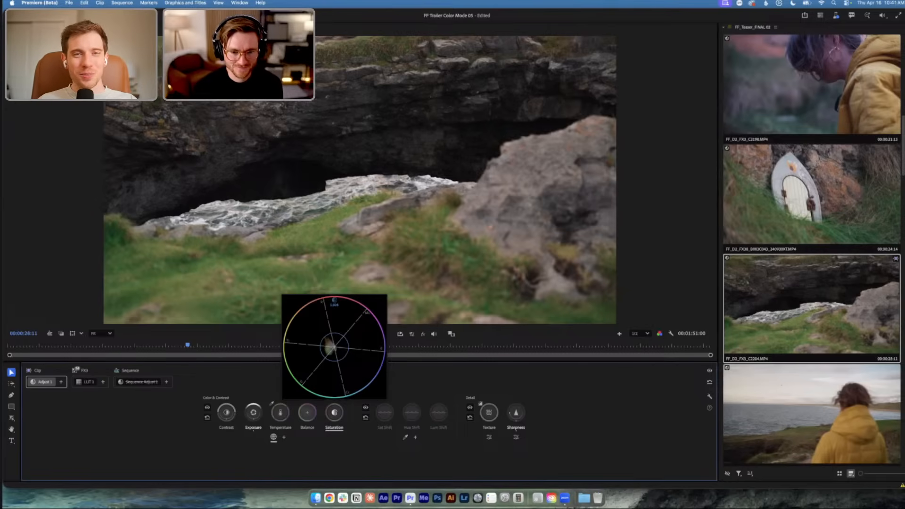
left_click_drag(334, 411, 336, 413)
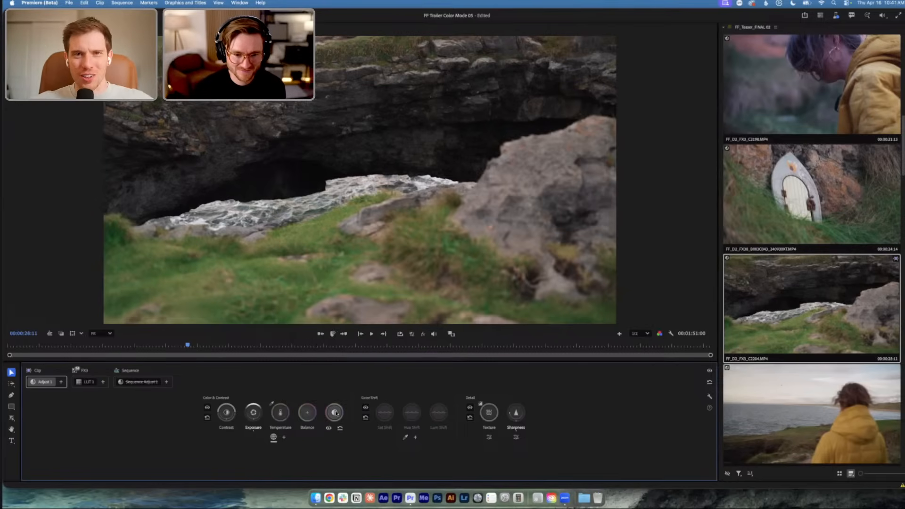
Adjust the clip-level Exposure of the seaside clip showing the yellow-jacketed person from behind
scroll(832, 256, "down", 2)
scroll(832, 256, "down", 3)
left_click(827, 278)
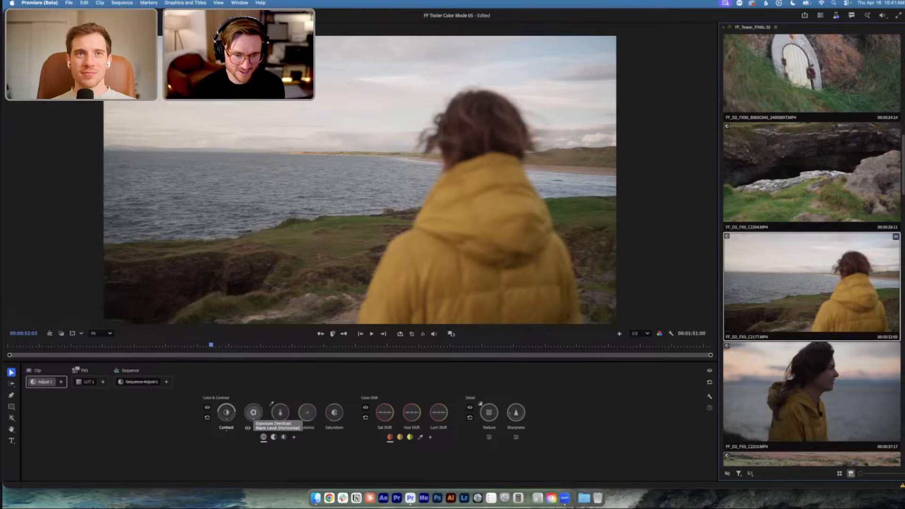
mouse_move(253, 412)
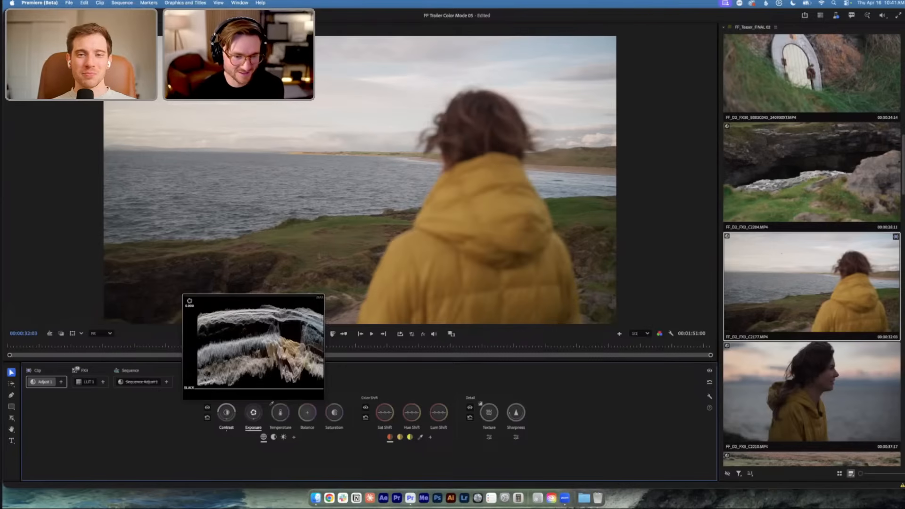
Brighten the profile clip of the woman in the yellow jacket with clip-level Exposure, overall and in the Shadows zone
key("Down")
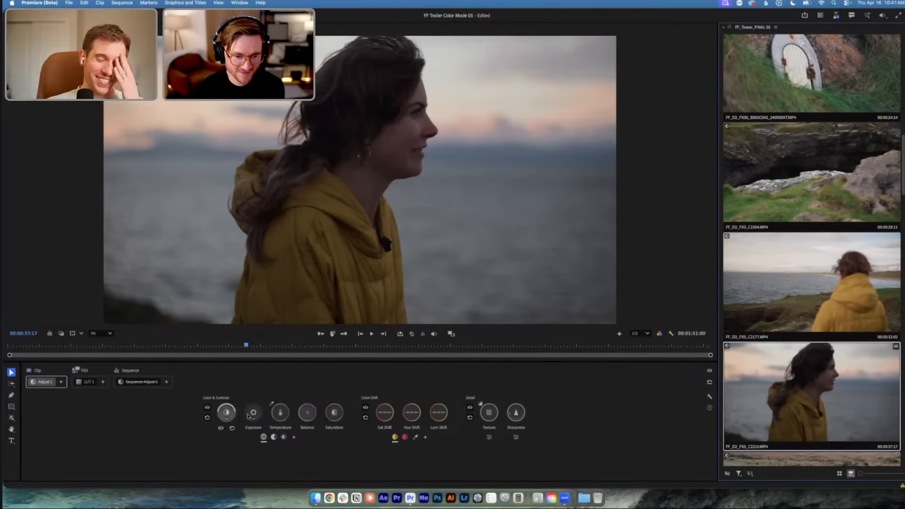
left_click_drag(253, 412, 285, 412)
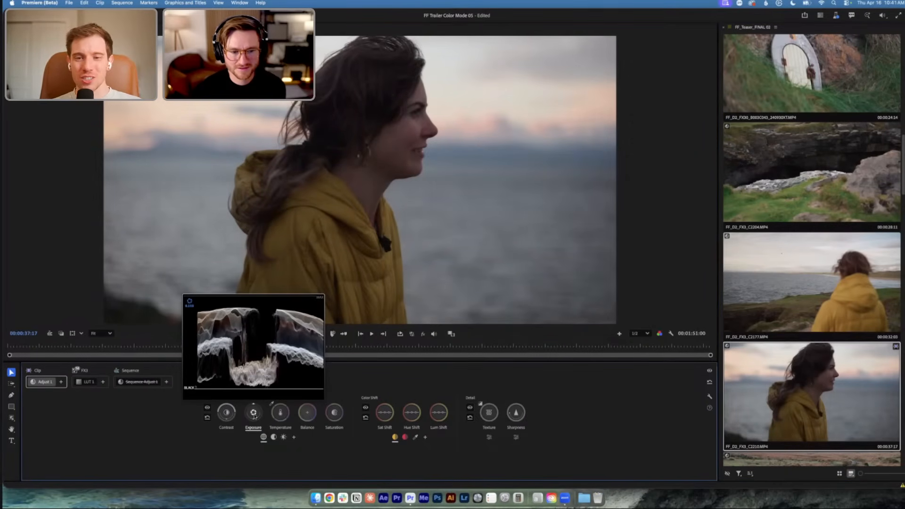
left_click(274, 438)
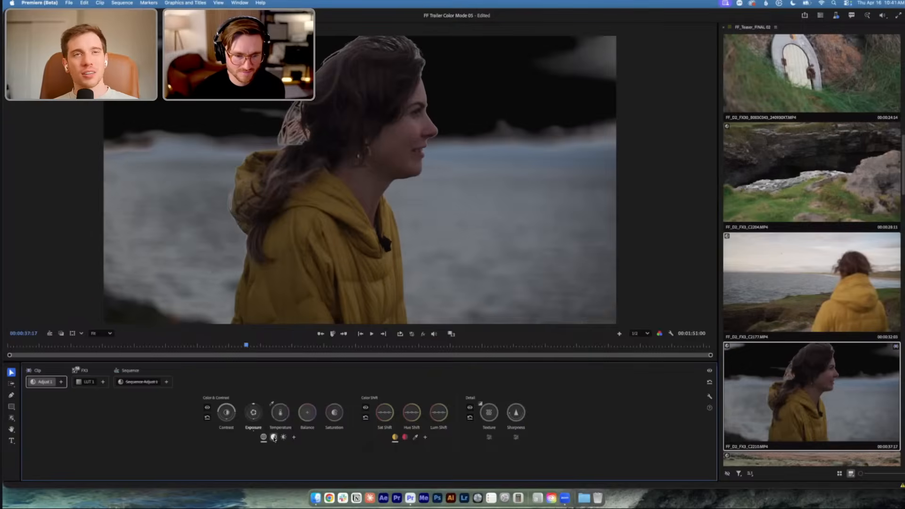
left_click_drag(253, 413, 251, 420)
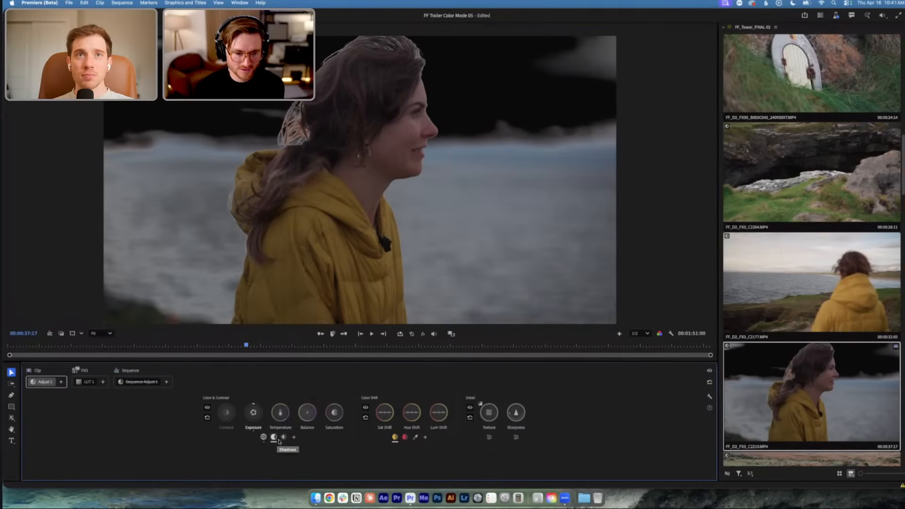
Compare the global and Shadows zones of the profile clip and fine-tune the Shadows zone's Exposure and Saturation
left_click(264, 437)
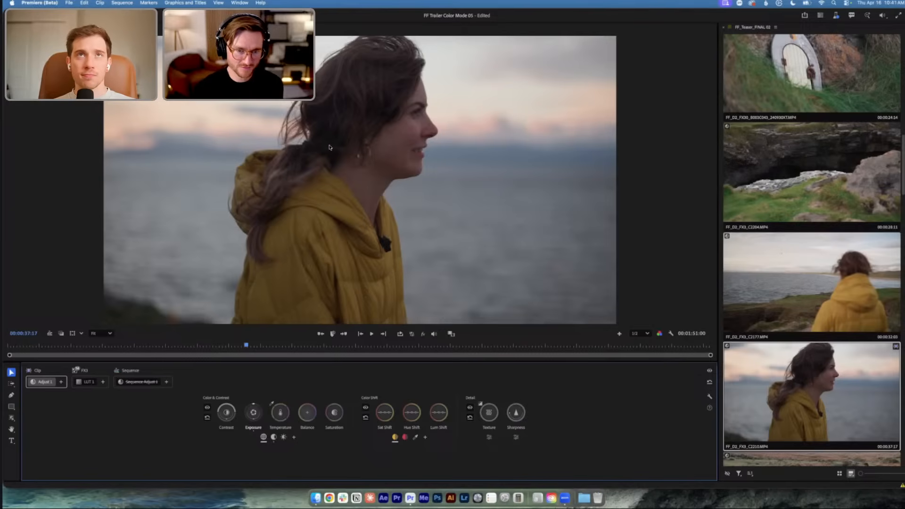
left_click(274, 437)
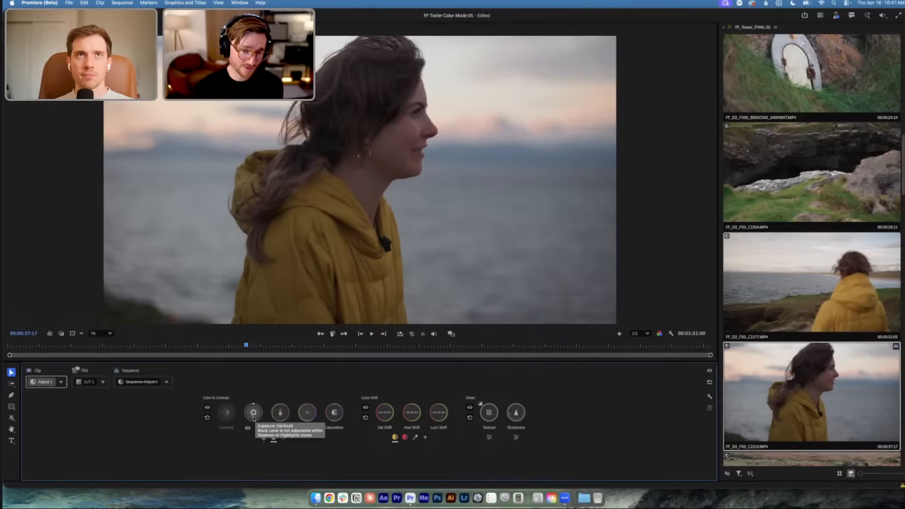
left_click_drag(255, 417, 255, 416)
mouse_move(274, 437)
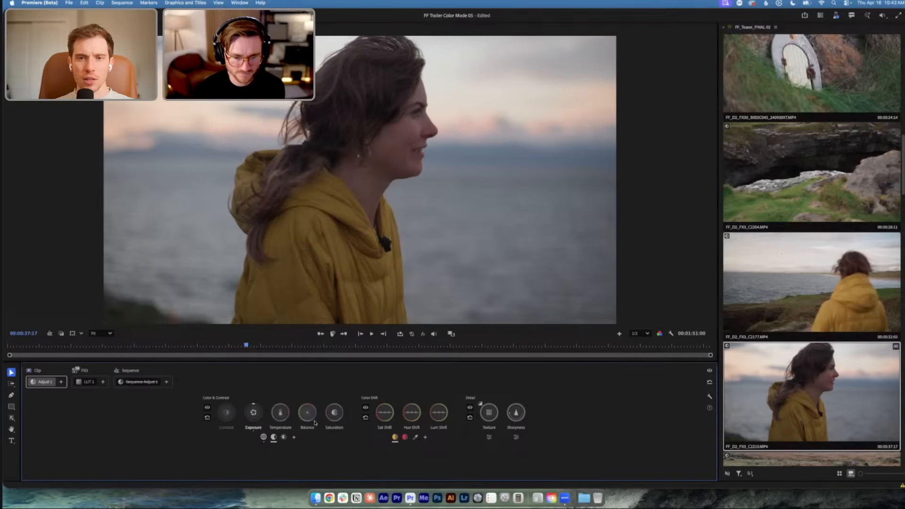
left_click(334, 412)
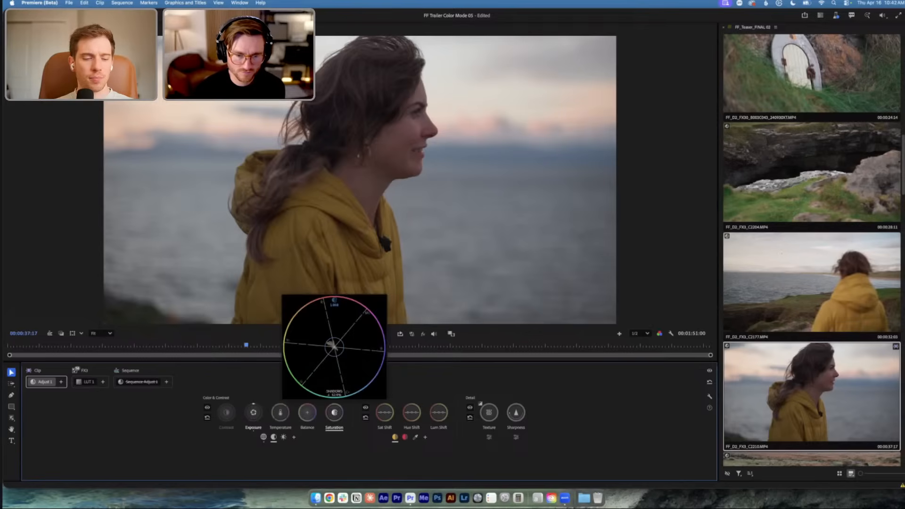
left_click_drag(334, 412, 334, 407)
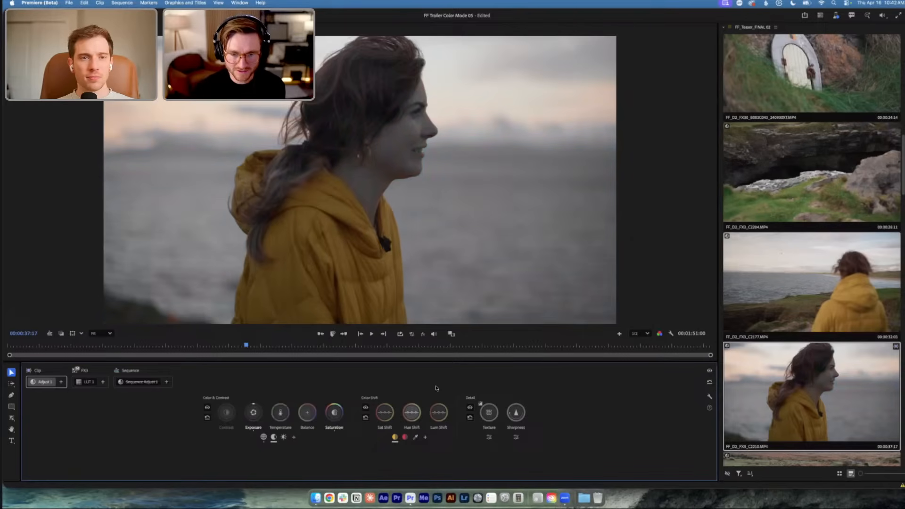
Sample the woman's skin hue, raise its Sat Shift slightly, and compare the image with and without the Color Shift adjustments
left_click(415, 436)
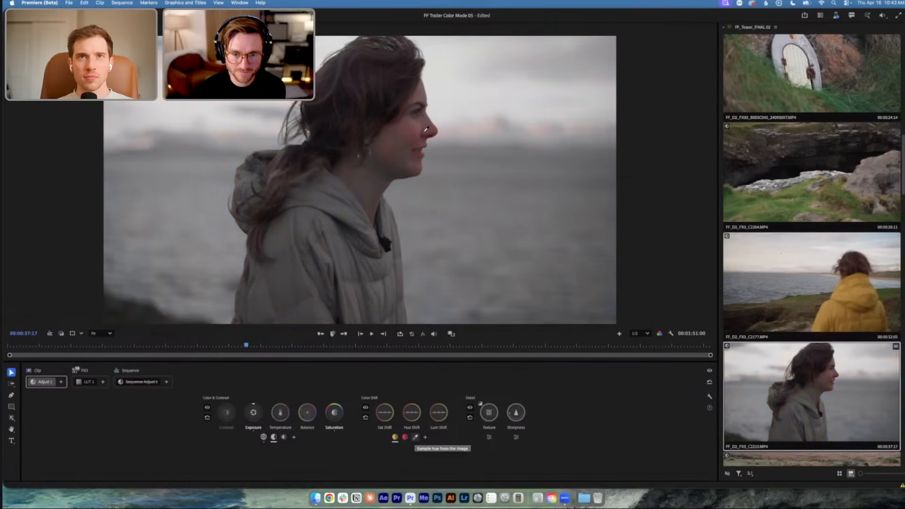
left_click(427, 128)
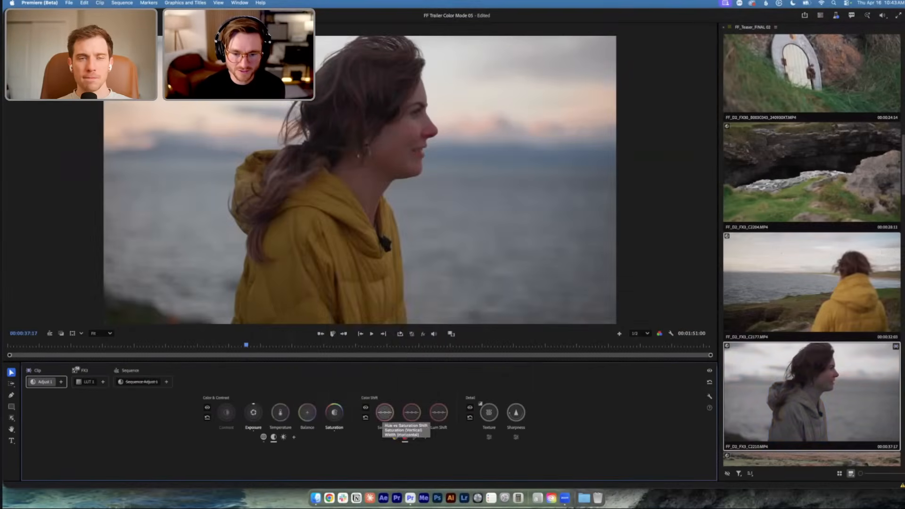
left_click_drag(614, 332, 614, 332)
left_click_drag(385, 413, 380, 413)
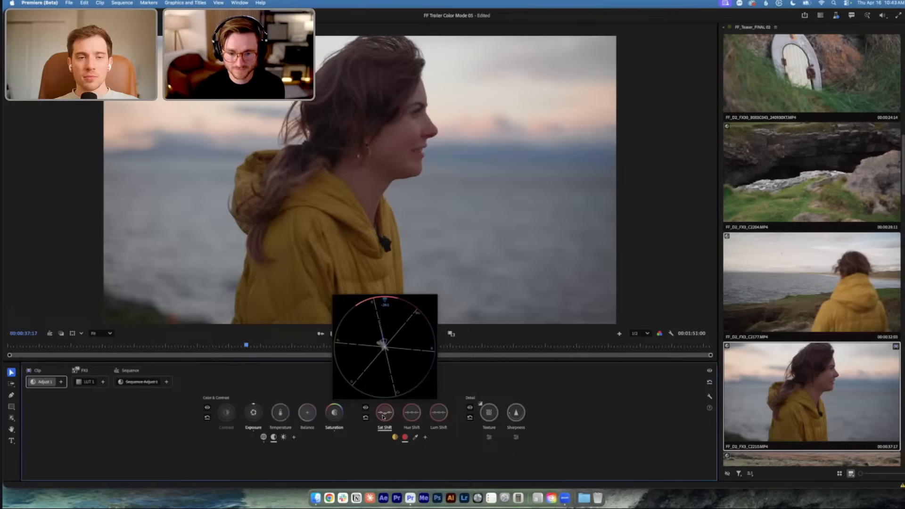
left_click_drag(383, 417, 383, 416)
left_click(365, 407)
left_click(365, 407)
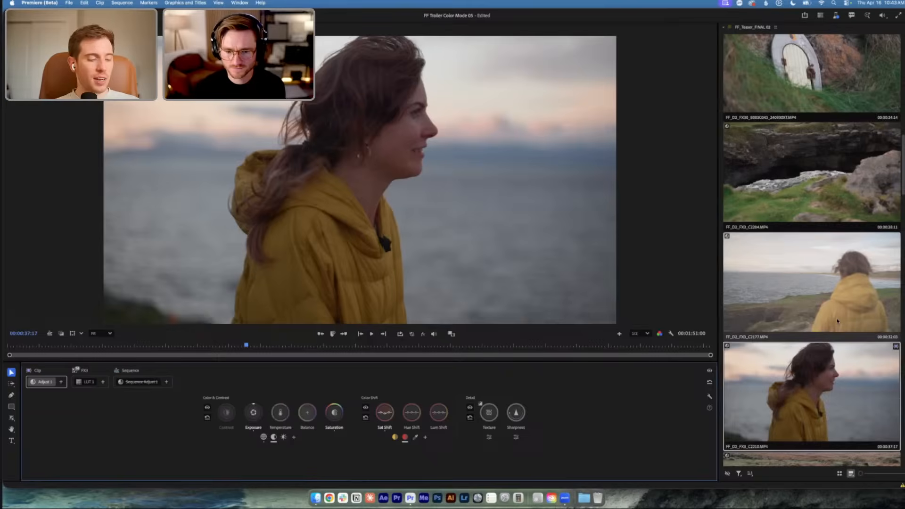
Sample the blue hue above the sea horizon in the profile clip and boost its Sat Shift
scroll(838, 315, "down", 3)
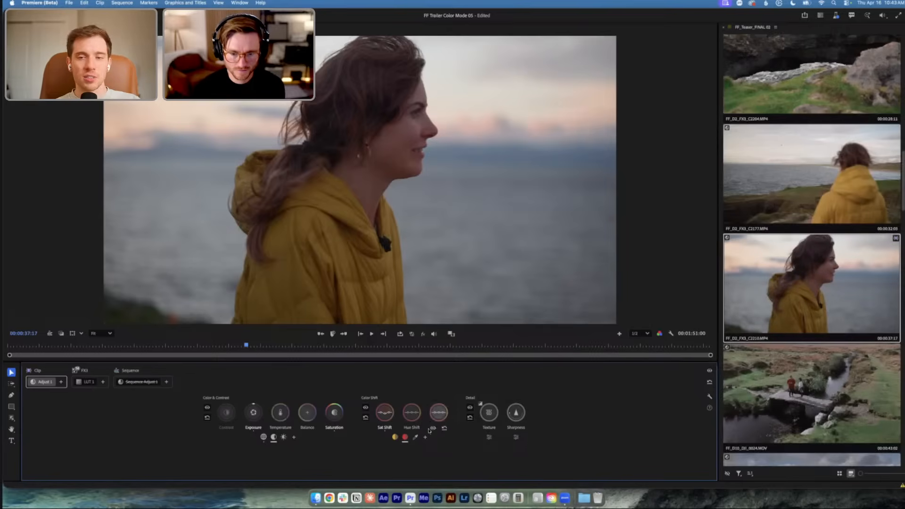
left_click(415, 438)
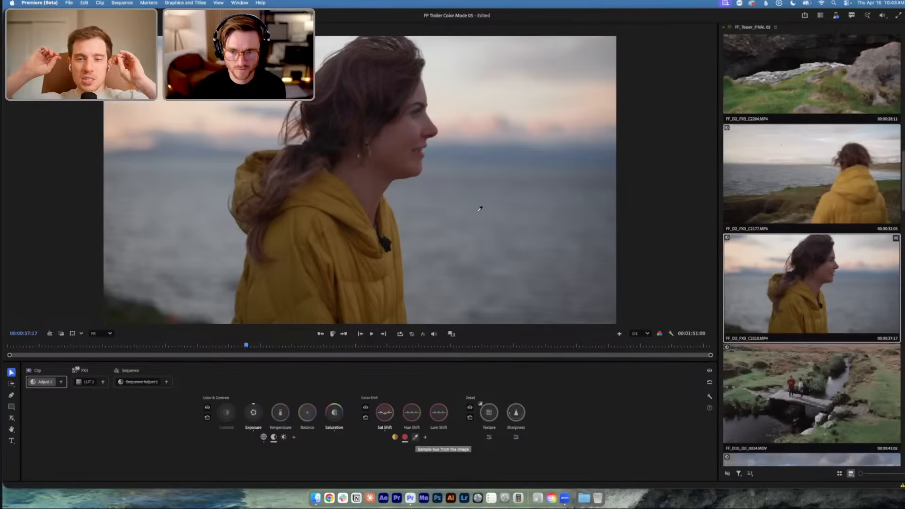
left_click(488, 149)
left_click_drag(384, 413, 387, 413)
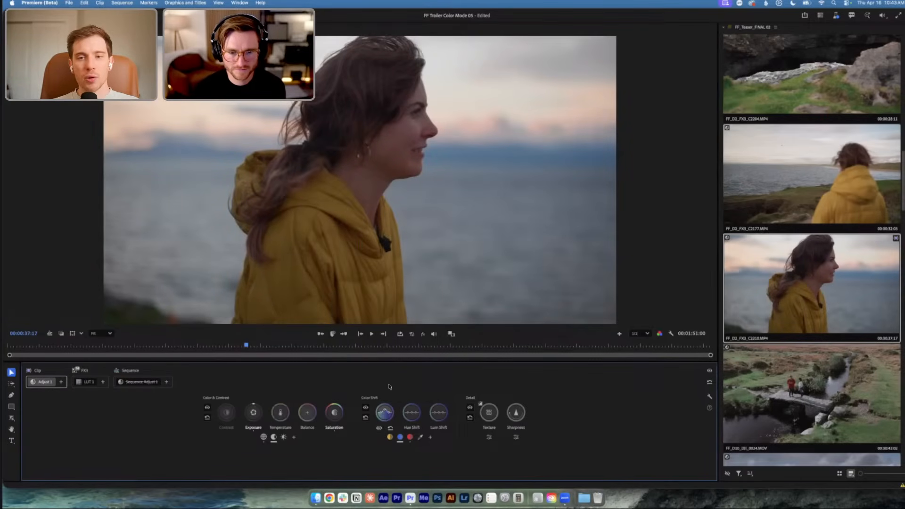
Raise the clip-level Saturation of the stone bridge drone clip in small increments to about 1.28
scroll(834, 271, "down", 3)
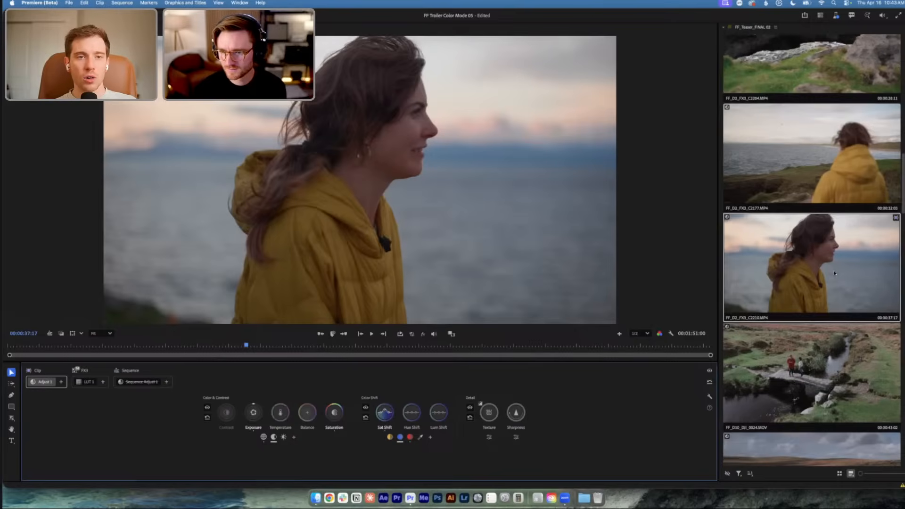
left_click(834, 288)
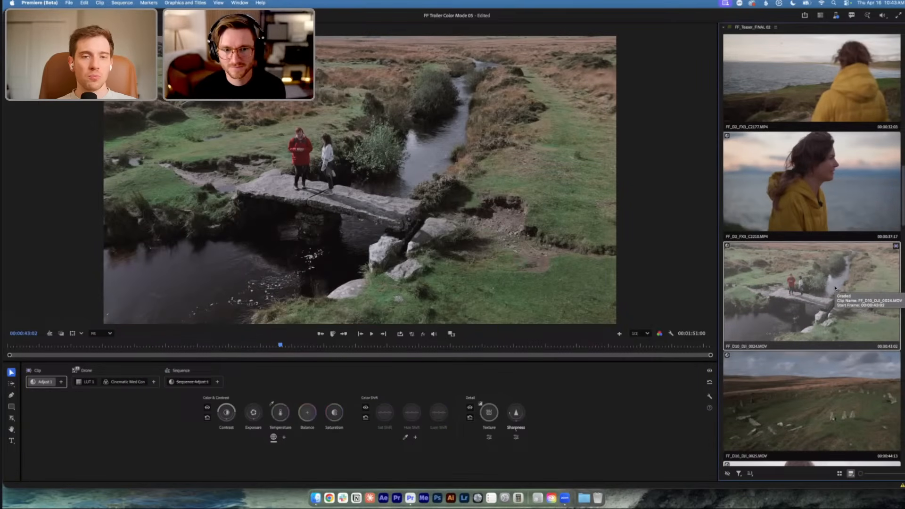
scroll(835, 288, "down", 2)
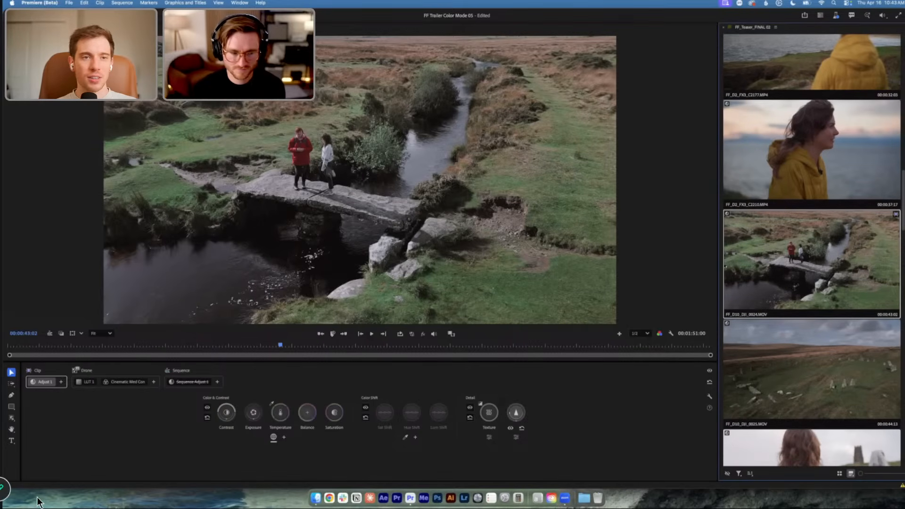
left_click(47, 383)
left_click_drag(335, 414, 336, 409)
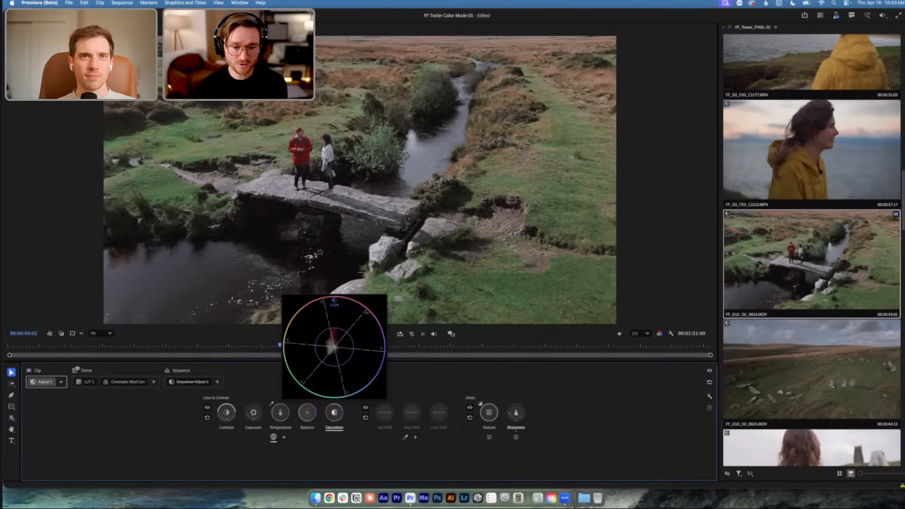
mouse_move(334, 412)
left_mouse_down()
mouse_move(324, 412)
mouse_move(348, 413)
left_mouse_up()
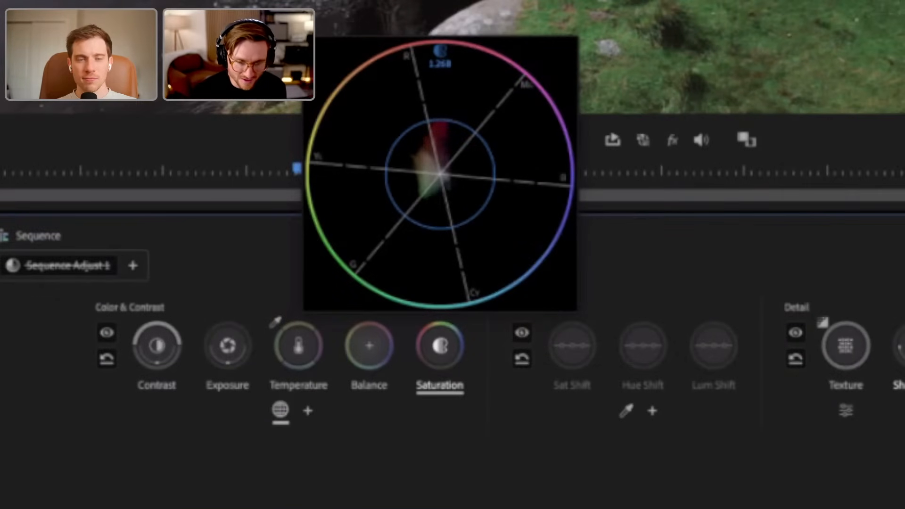
left_click_drag(439, 345, 441, 345)
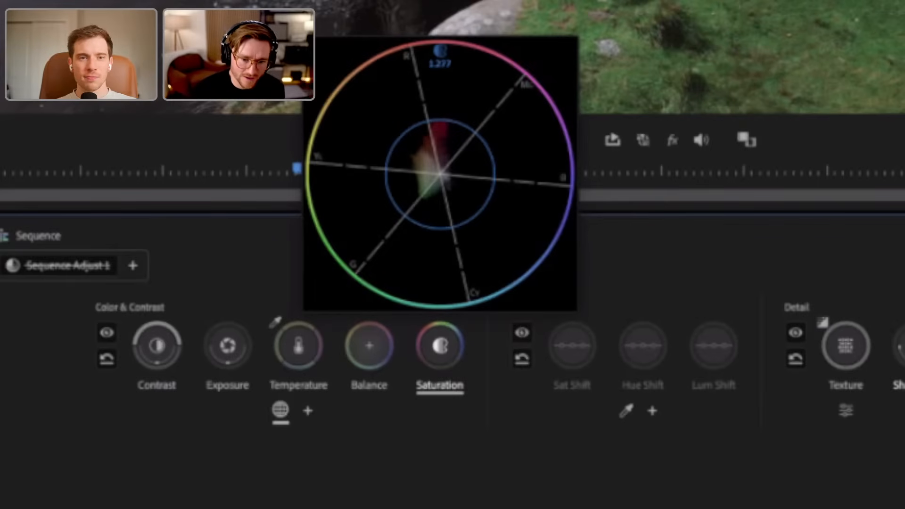
mouse_move(441, 345)
left_mouse_down()
mouse_move(449, 346)
mouse_move(394, 345)
mouse_move(453, 345)
mouse_move(404, 345)
mouse_move(442, 345)
left_mouse_up()
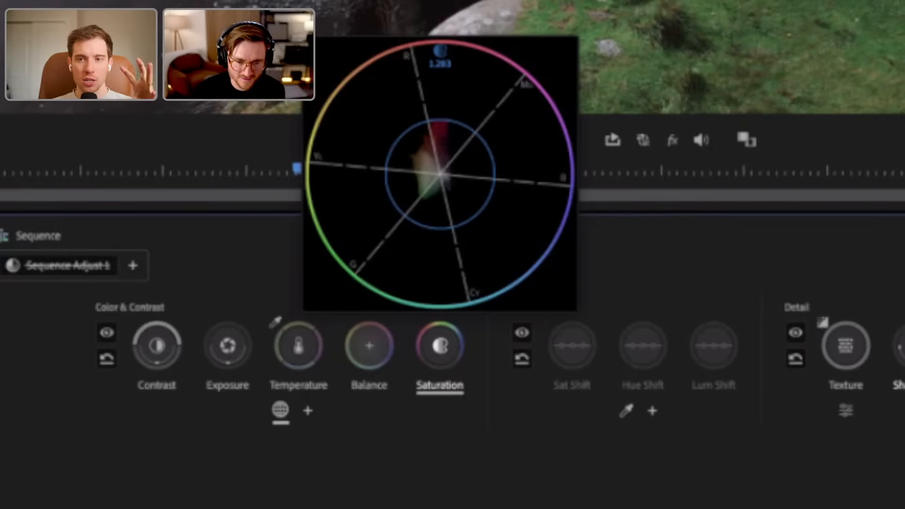
Try stronger and weaker Saturation on the stone bridge clip and settle on a moderate boost
left_click_drag(443, 345, 444, 372)
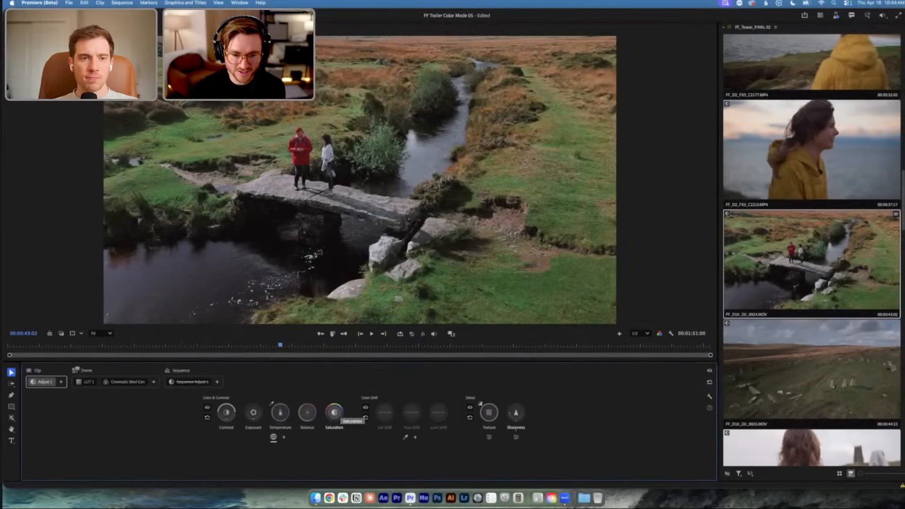
left_click(334, 412)
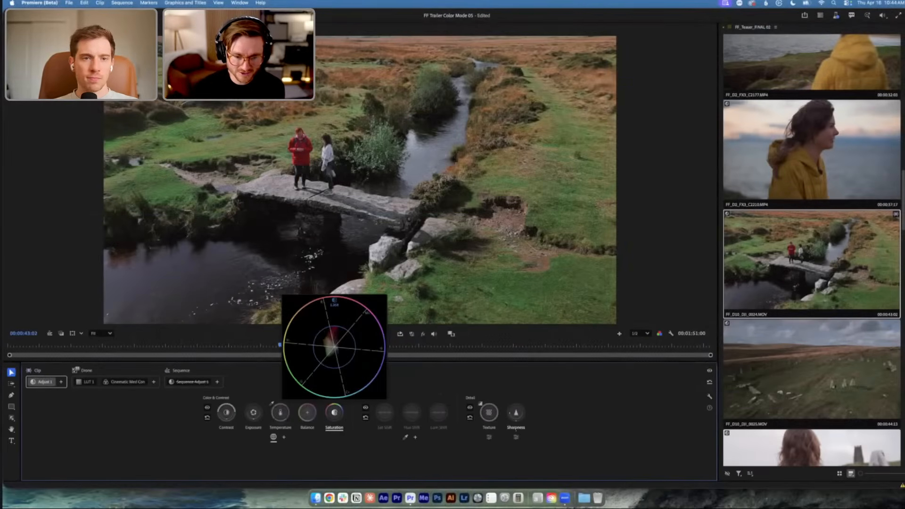
left_click_drag(334, 412, 336, 415)
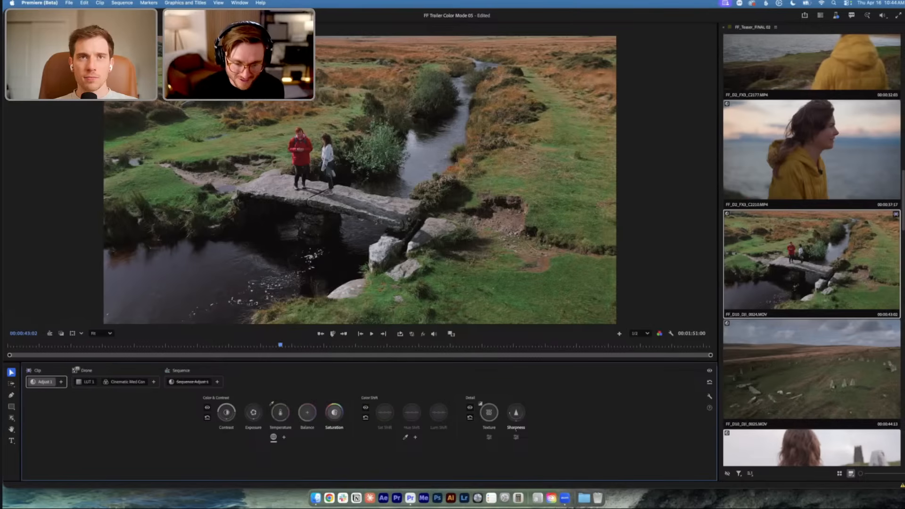
left_click(334, 412)
left_click_drag(335, 412, 337, 412)
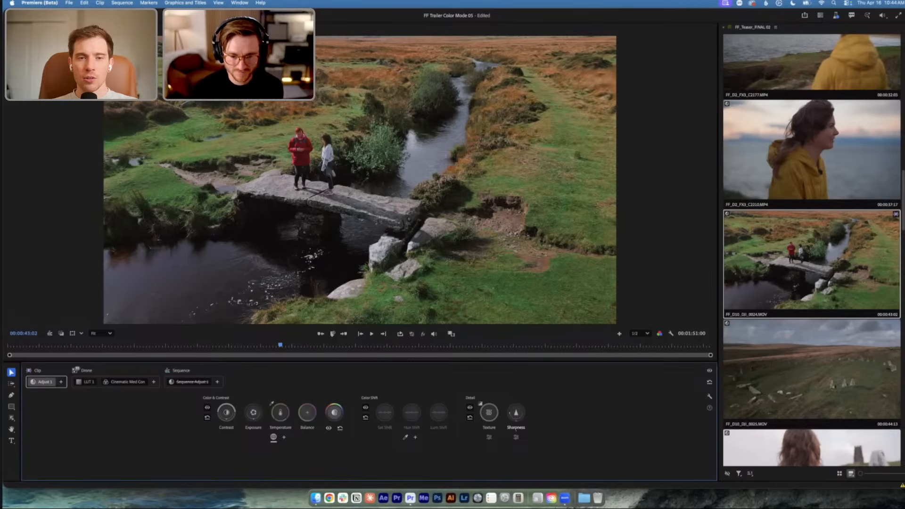
left_click(334, 412)
mouse_move(334, 412)
left_mouse_down()
mouse_move(344, 413)
mouse_move(333, 412)
left_mouse_up()
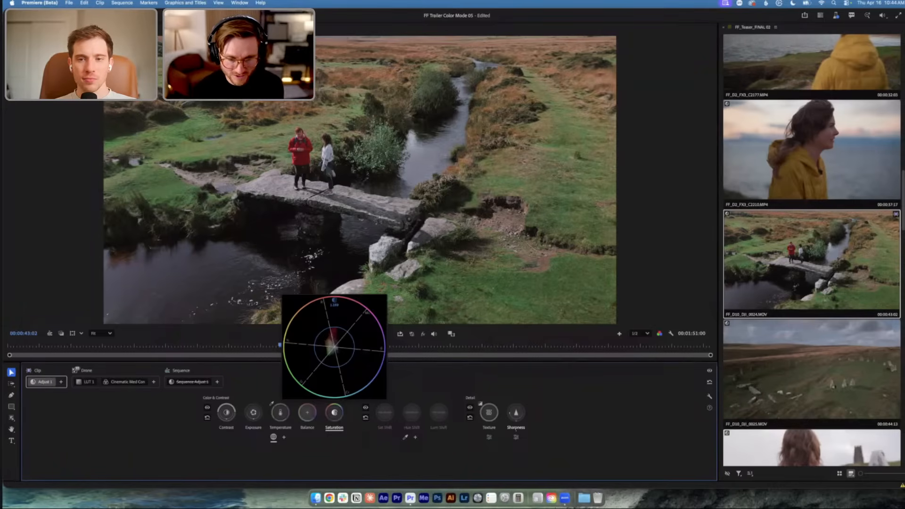
left_click_drag(336, 412, 336, 413)
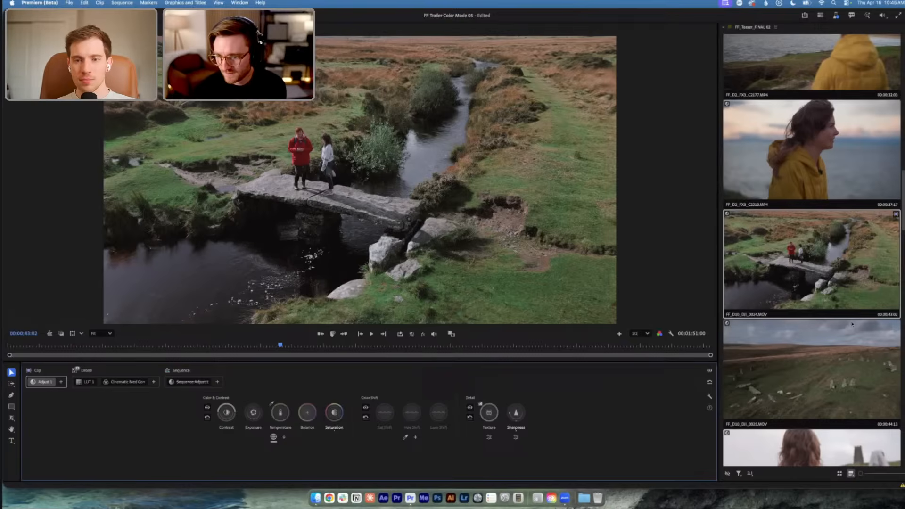
Increase the clip-level Contrast of the drone clip with the standing stones and try a slight Saturation adjustment
scroll(851, 324, "down", 5)
left_click(833, 199)
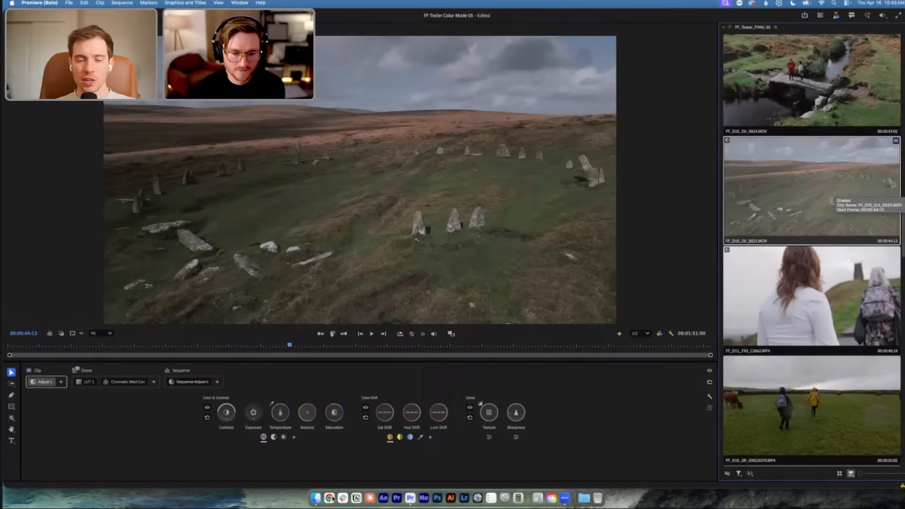
left_click_drag(226, 412, 242, 412)
scroll(823, 182, "up", 2)
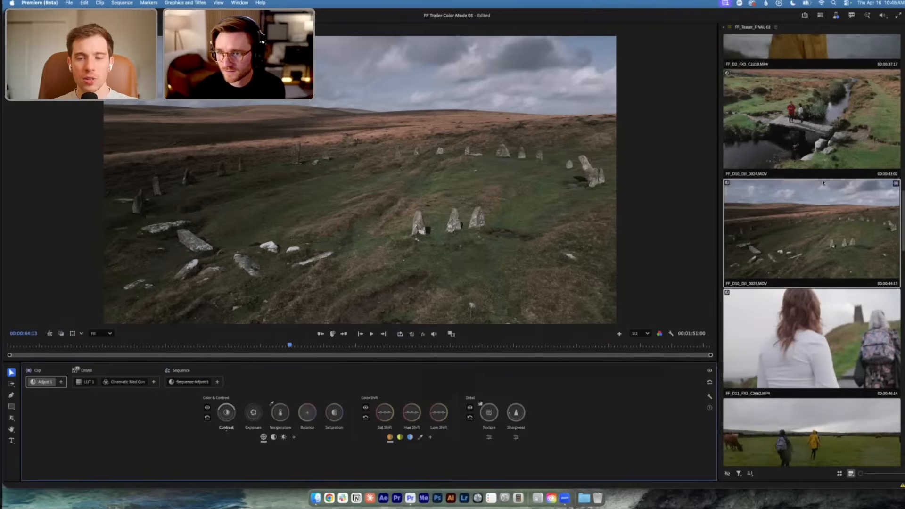
scroll(815, 151, "up", 3)
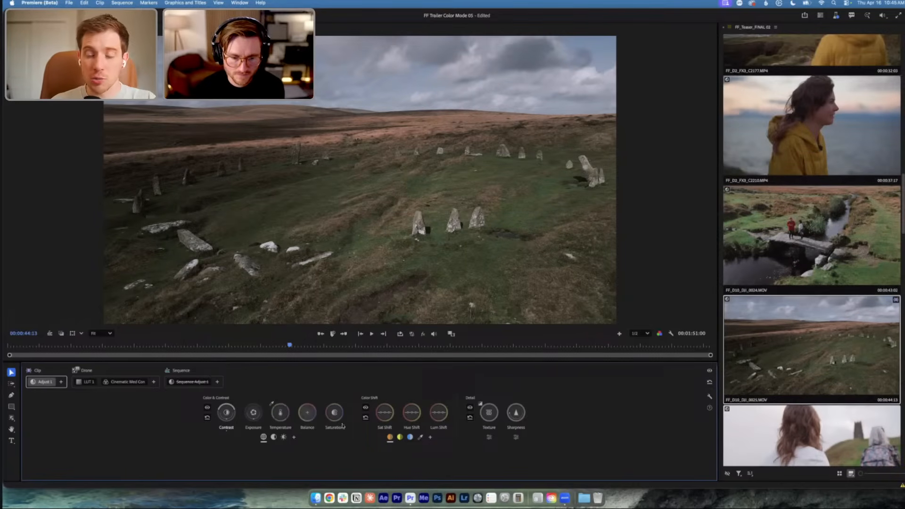
left_click_drag(334, 412, 333, 411)
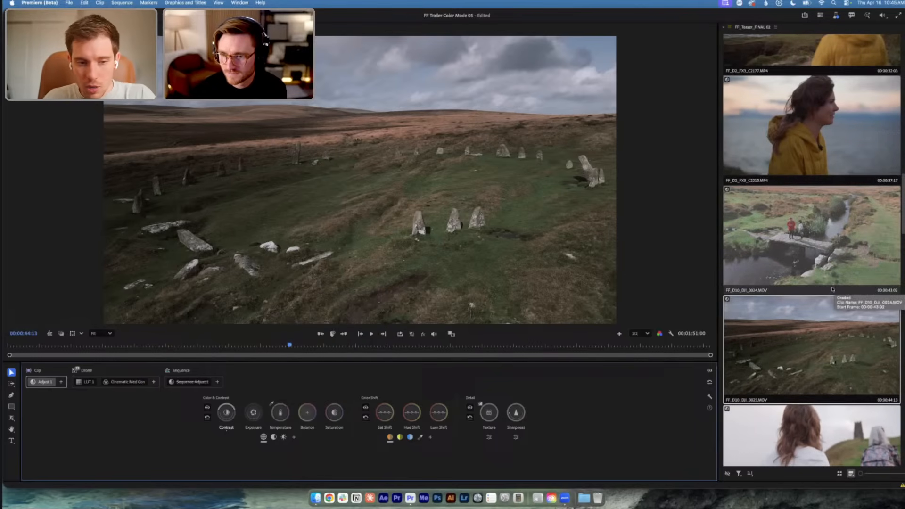
Select the dark cave clip with the crouching figure and raise its clip-level Exposure to lift the rocks
scroll(832, 288, "down", 7)
scroll(831, 294, "down", 2)
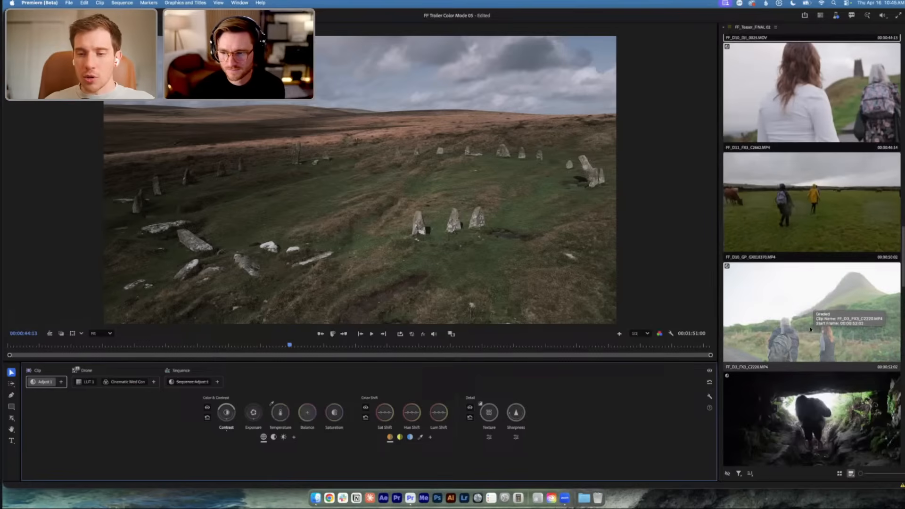
scroll(814, 264, "down", 5)
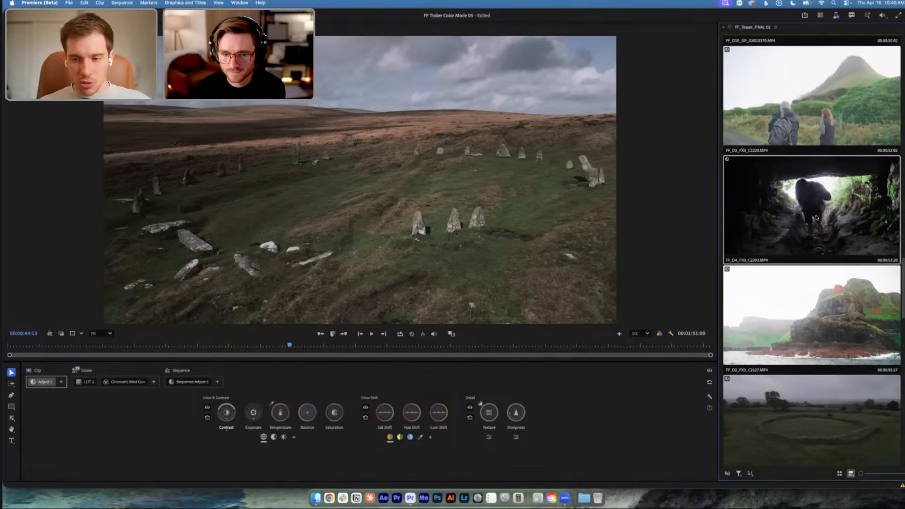
left_click(816, 217)
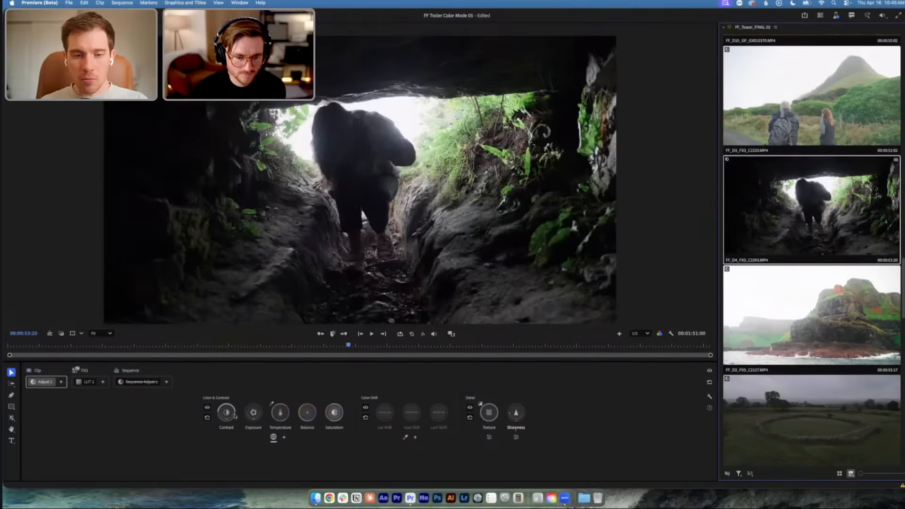
mouse_move(253, 413)
left_click_drag(253, 413, 268, 413)
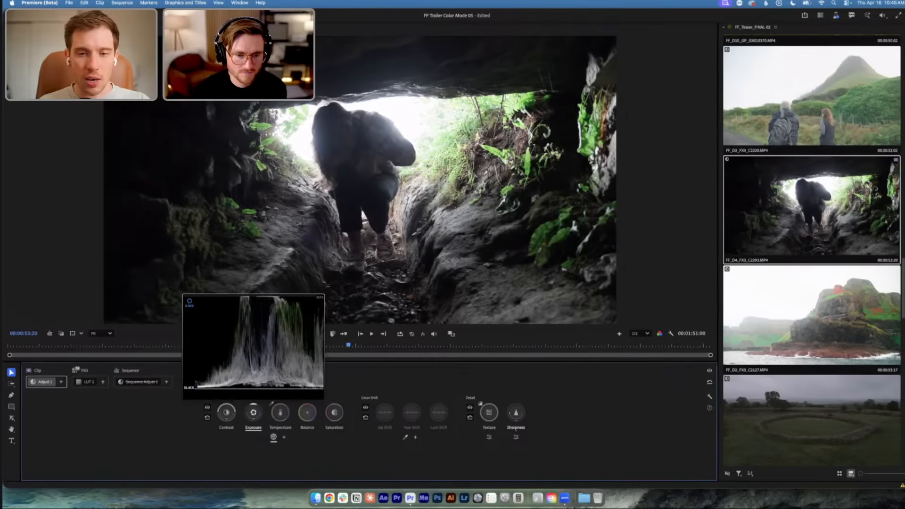
Add a Highlights zone to the cave clip and slightly lower that zone's Exposure
left_click(284, 437)
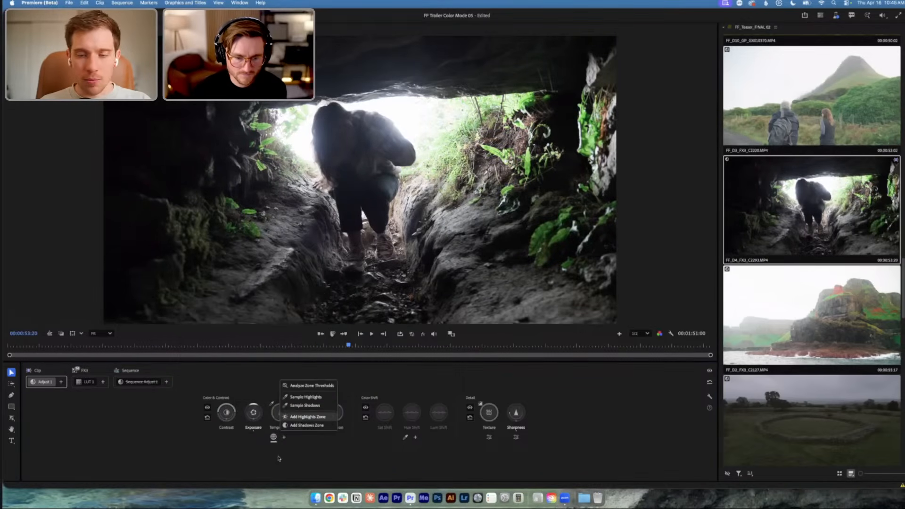
left_click(306, 417)
left_click(253, 412)
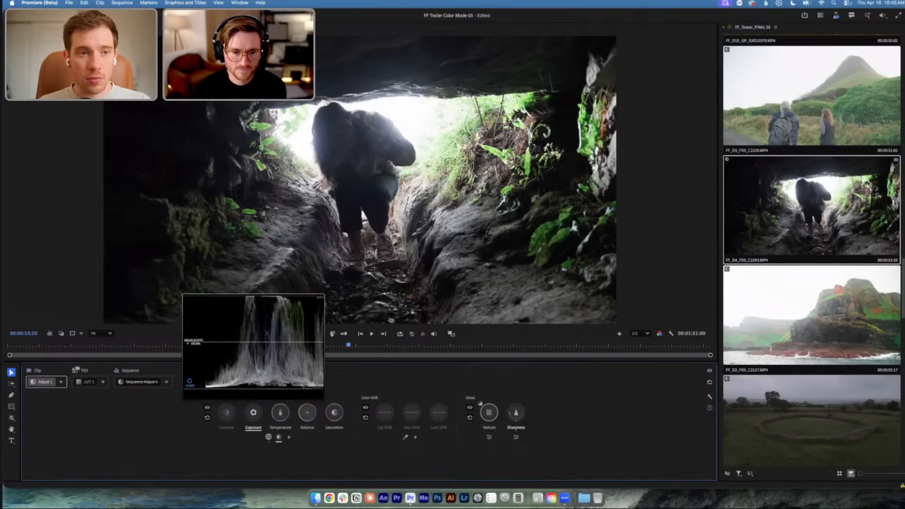
mouse_move(253, 412)
left_mouse_down()
mouse_move(253, 431)
mouse_move(254, 416)
left_mouse_up()
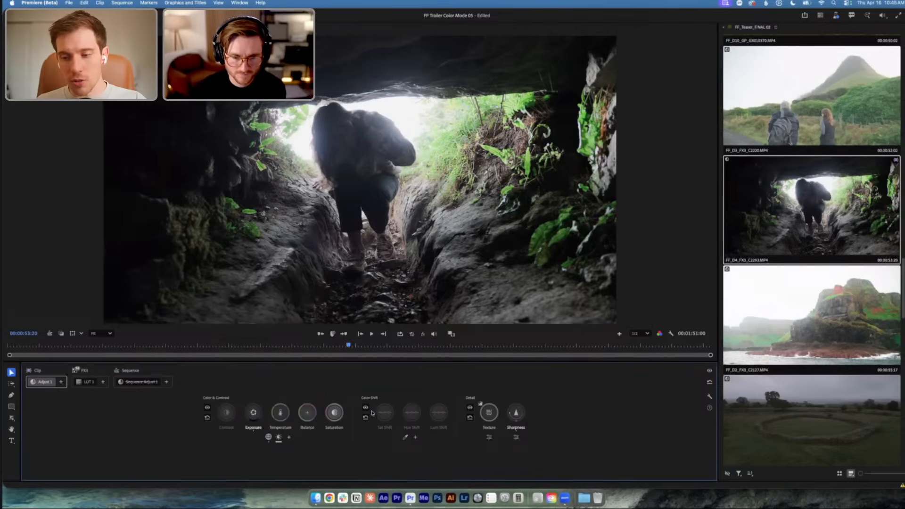
Slightly adjust the Saturation of the cave clip's Highlights zone
left_click_drag(334, 412, 334, 413)
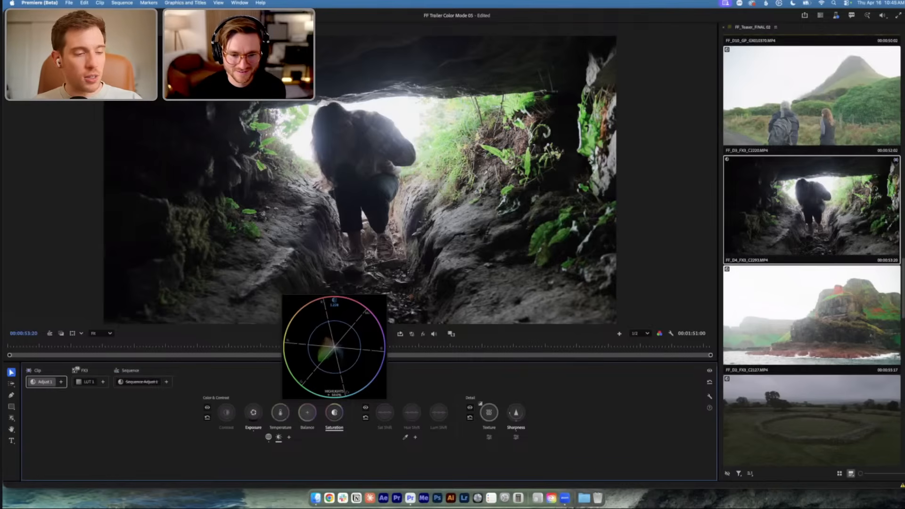
left_click_drag(336, 414, 337, 414)
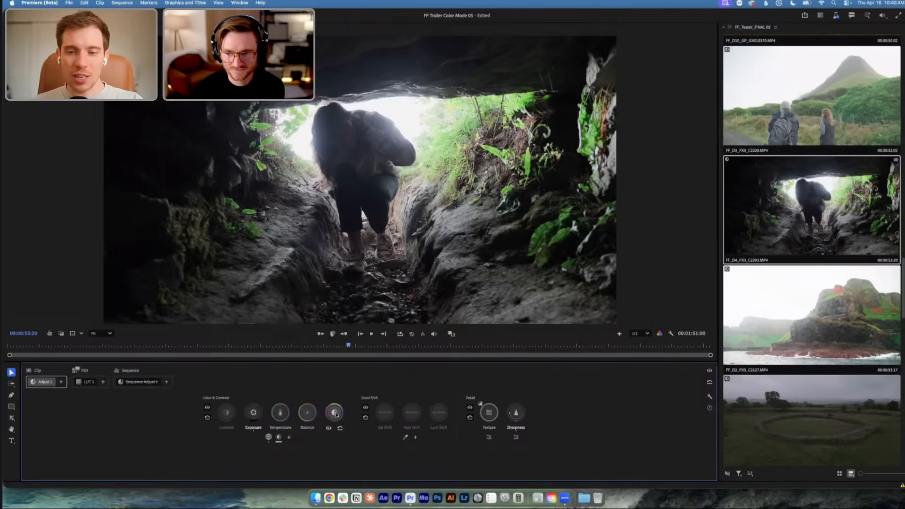
Select the sea cliff clip and lower its clip-level Exposure to bring back detail in the bright sky
scroll(848, 301, "down", 3)
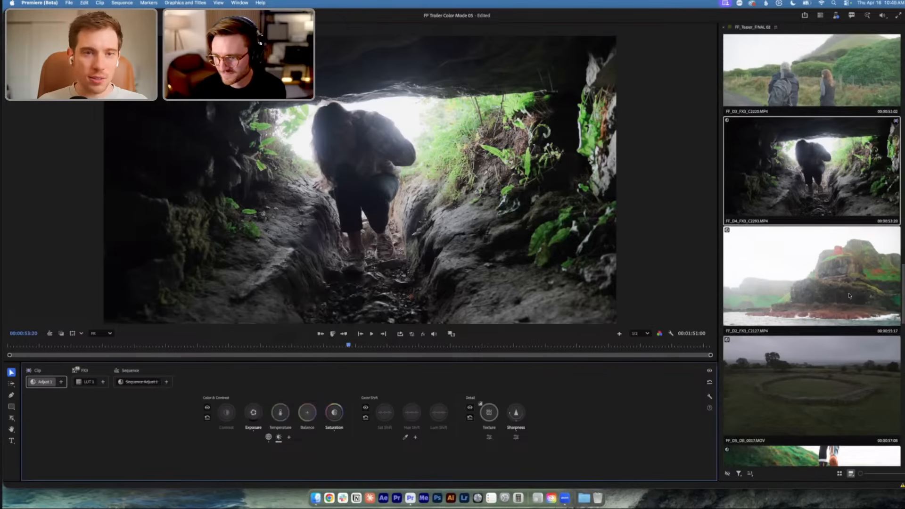
left_click(804, 223)
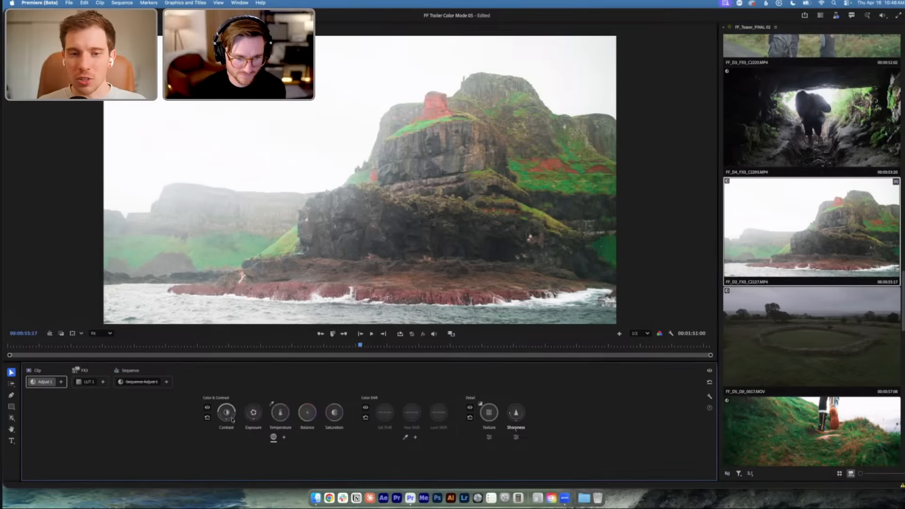
left_click_drag(255, 414, 229, 414)
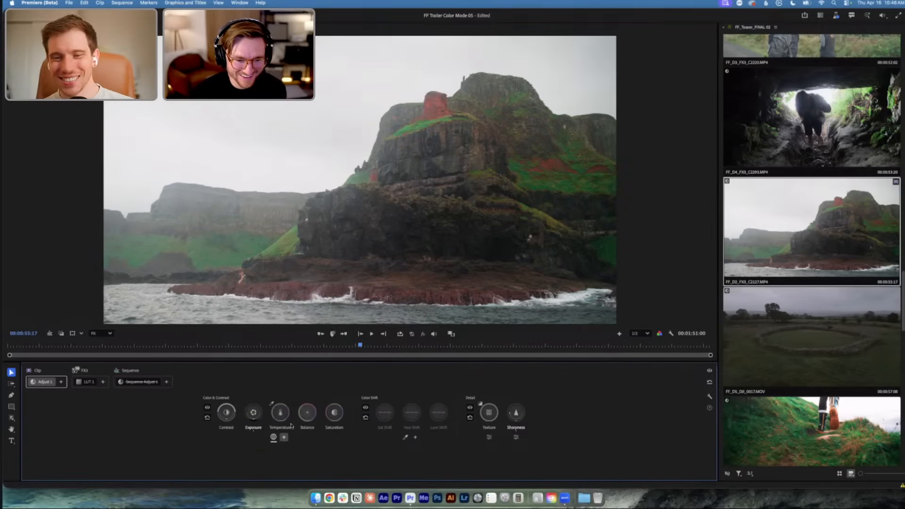
Sample the bright sky in the sea cliff clip as a highlights zone and lower that zone's Exposure
left_click(284, 437)
left_click(305, 397)
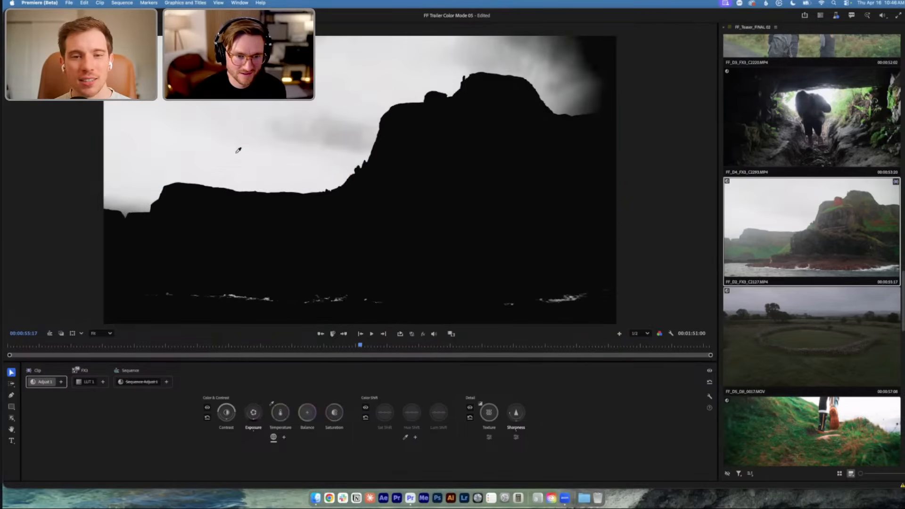
left_click(237, 153)
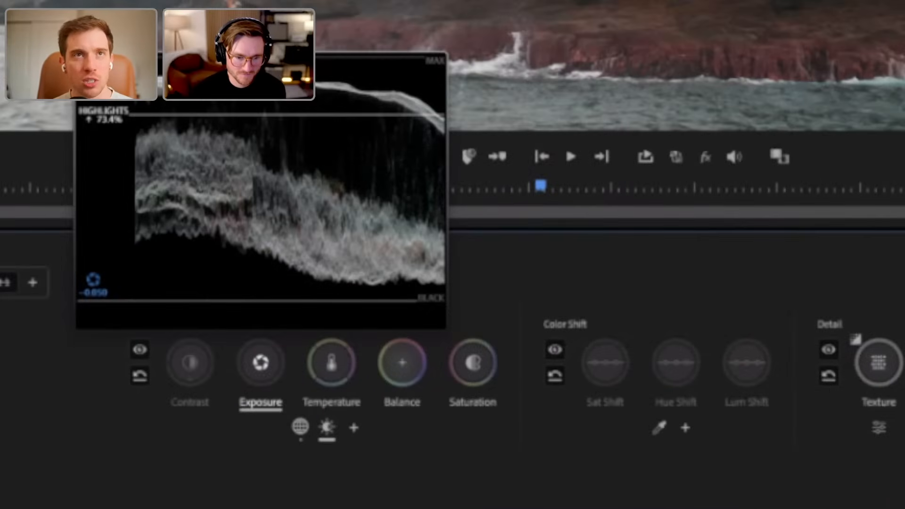
left_click_drag(261, 362, 267, 374)
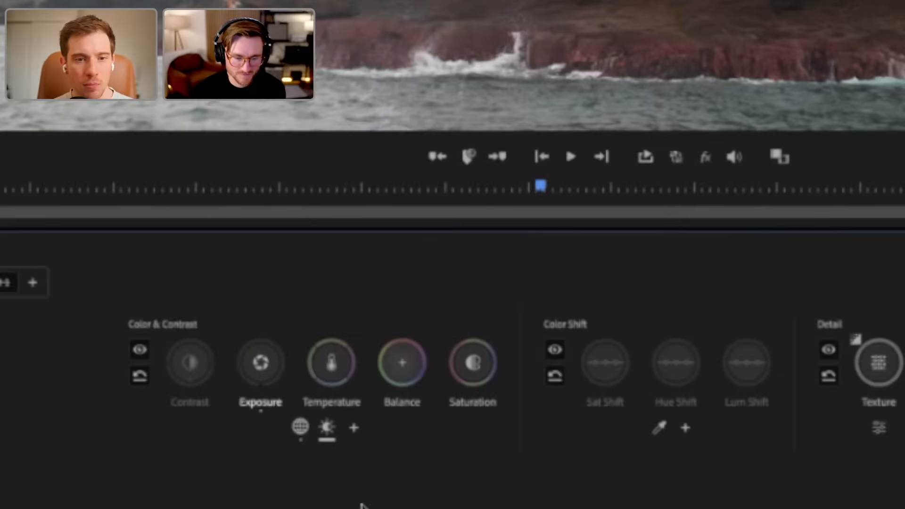
Check the options for adding zones, then remove the sampled highlights zone and dismiss the notice
left_click(354, 429)
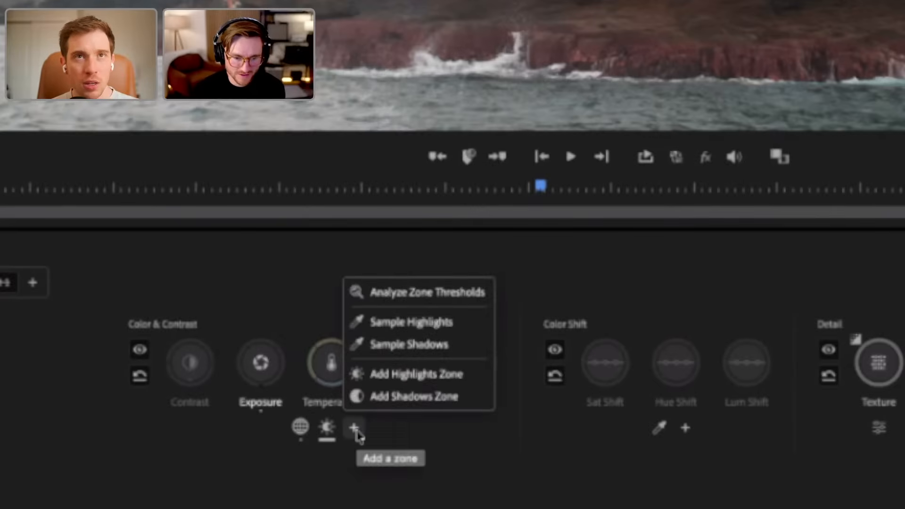
left_click(330, 493)
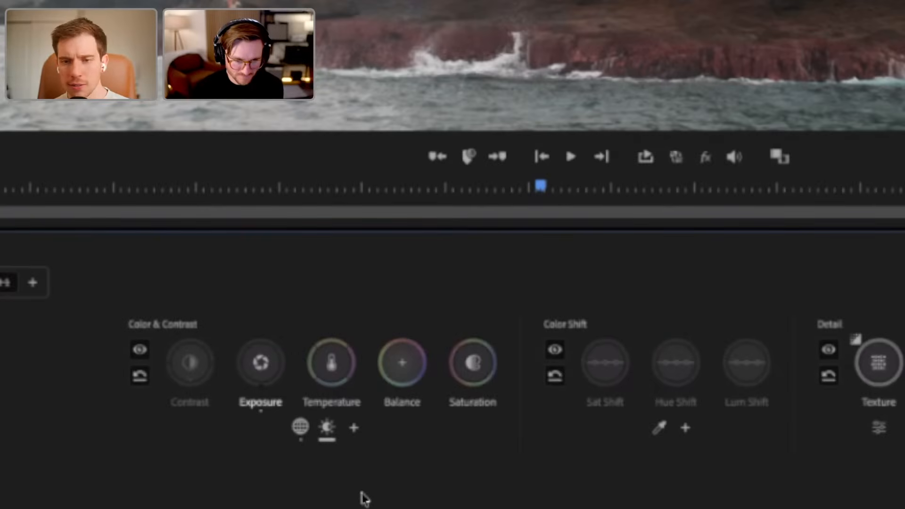
right_click(326, 428)
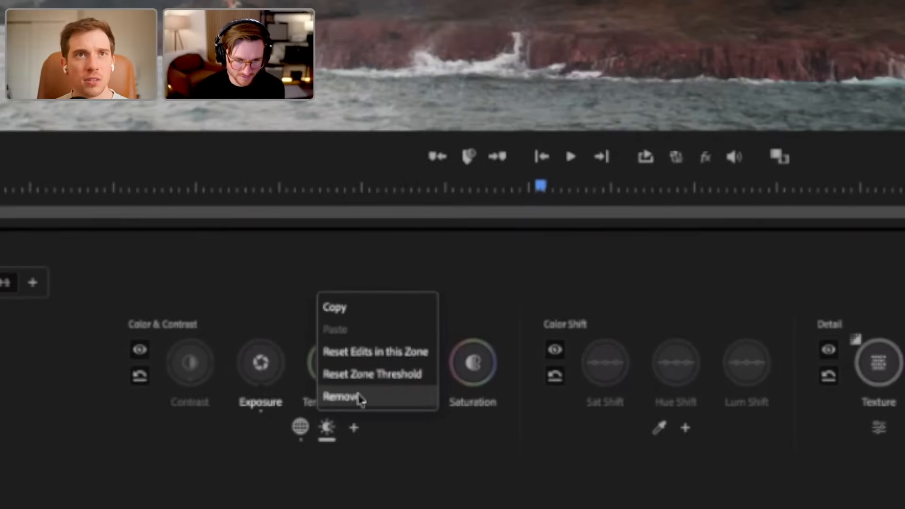
left_click(357, 398)
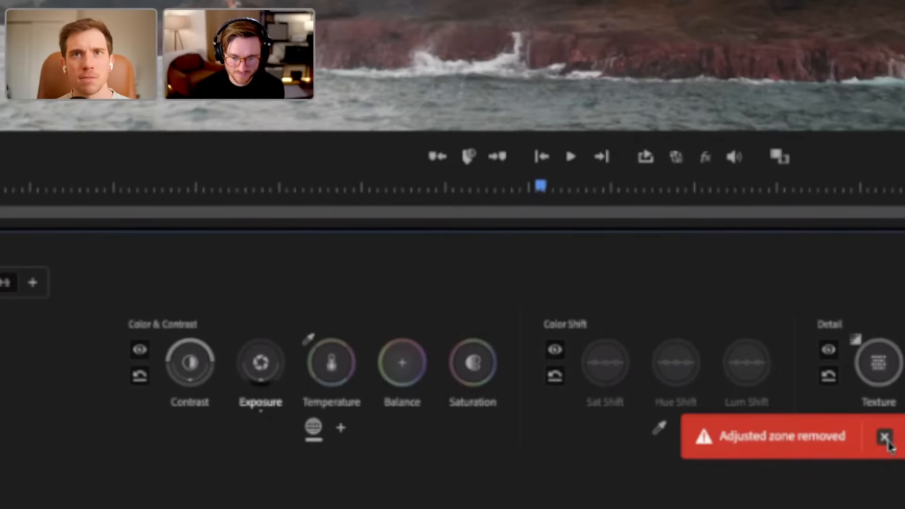
left_click(884, 436)
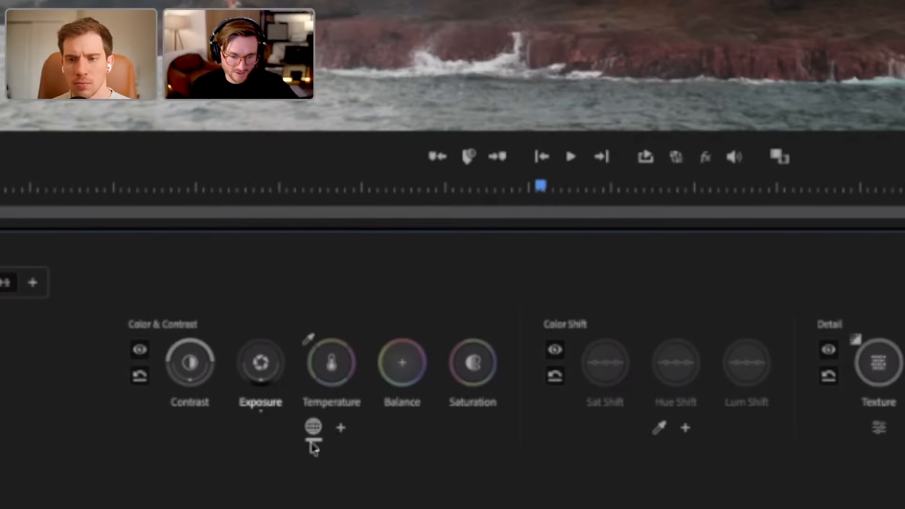
Fine-tune the sea cliff clip's overall Contrast and add a new Highlights zone
left_click_drag(190, 365, 190, 362)
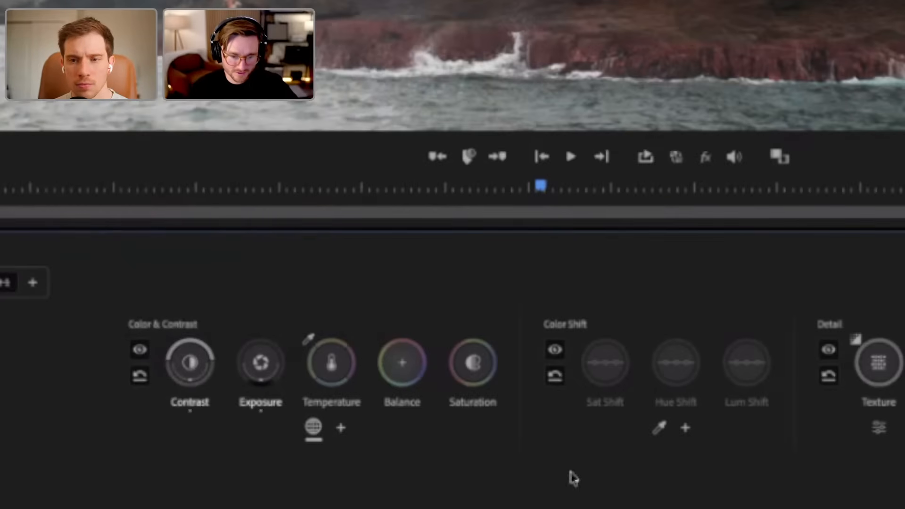
left_click(340, 431)
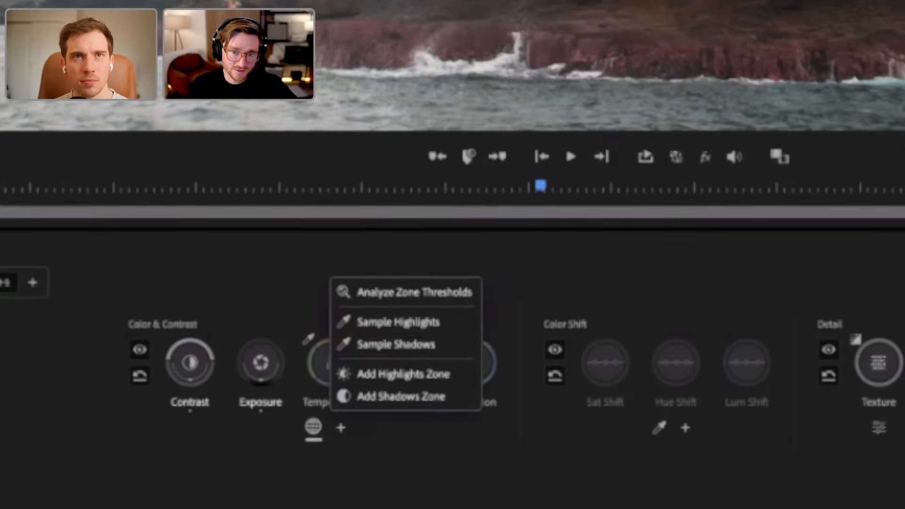
left_click(427, 379)
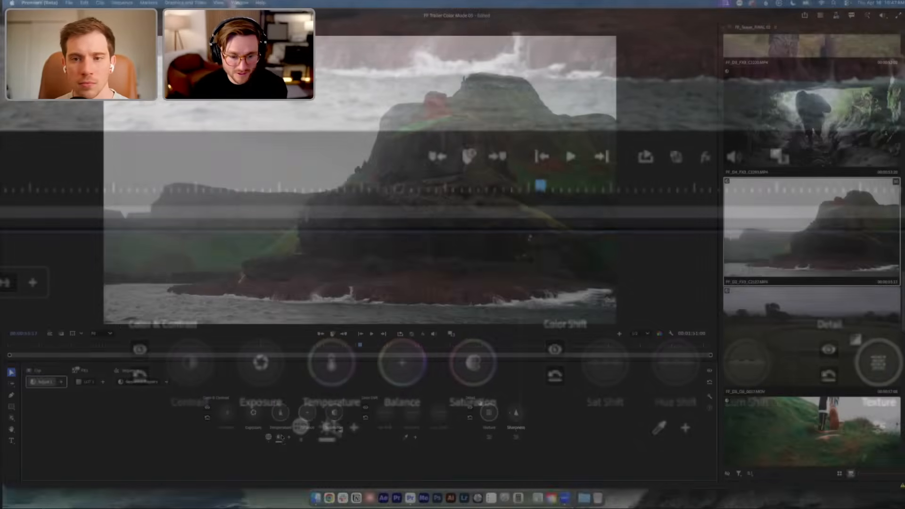
Slightly lower the Exposure of the cliff clip's Highlights zone and fine-tune the clip's overall Exposure
mouse_move(327, 428)
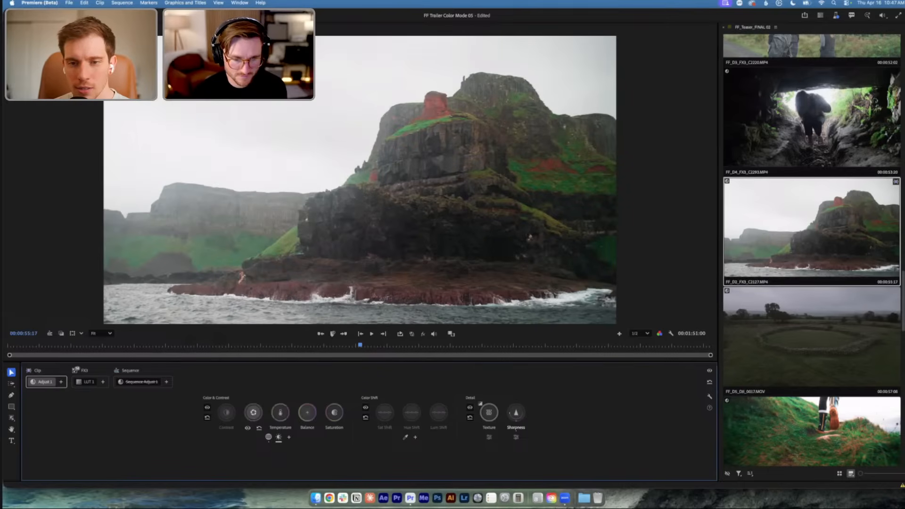
mouse_move(253, 414)
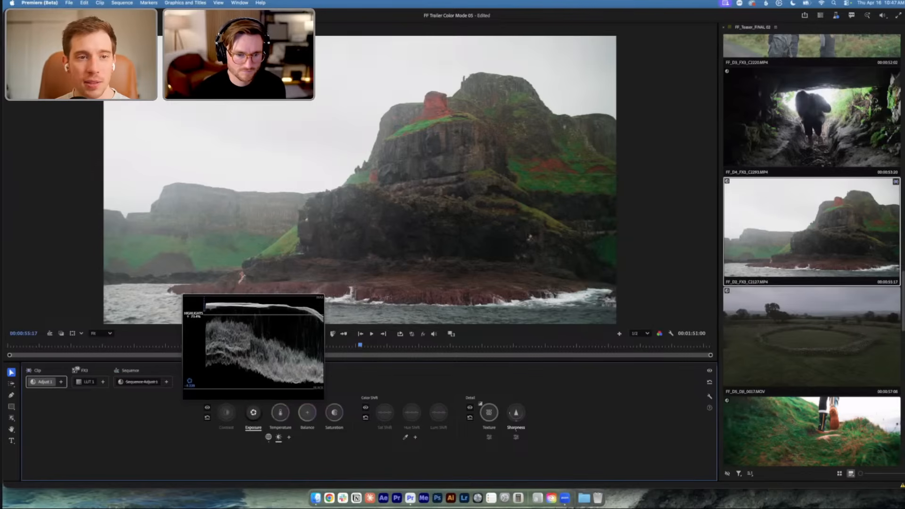
left_click_drag(253, 412, 253, 420)
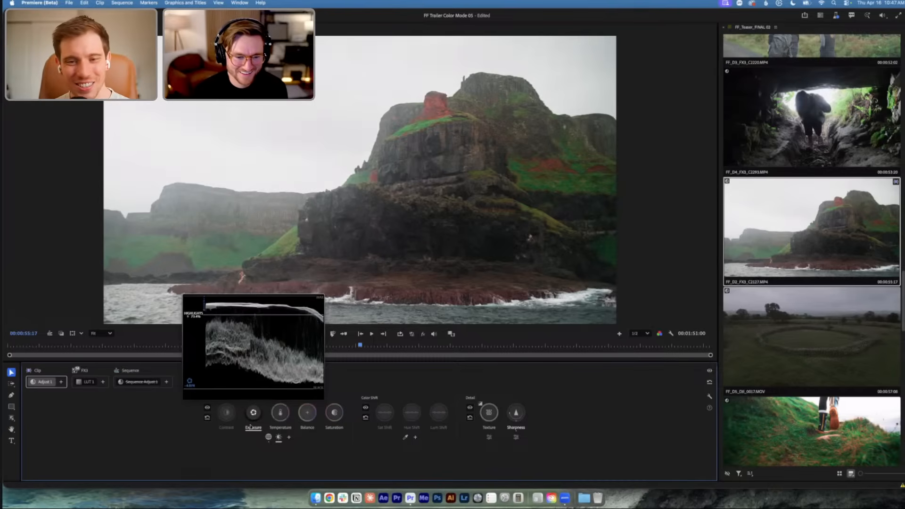
left_click(269, 437)
left_click_drag(253, 412, 253, 413)
Move to the drone clip with the circular stone wall and adjust its clip-level Exposure and Contrast to brighten it
key("Down")
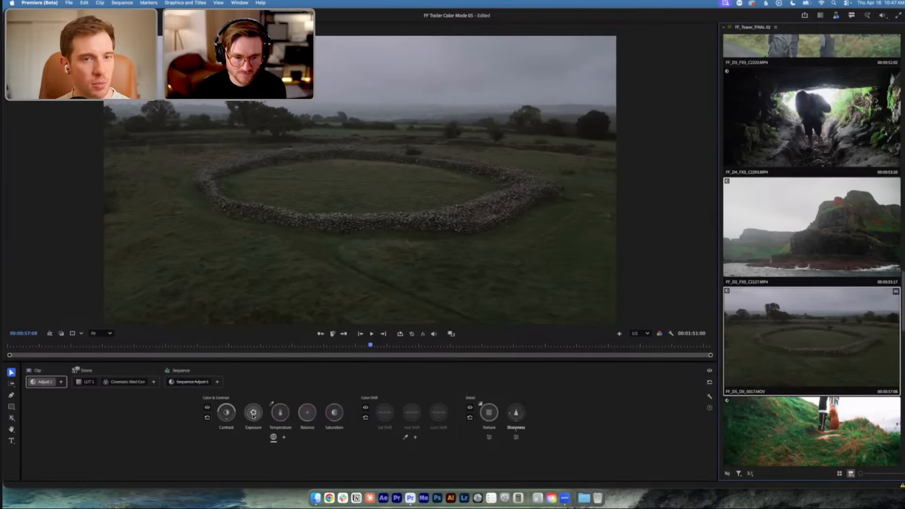
left_click_drag(253, 413, 227, 408)
left_click(227, 415)
Delete the Cinematic Med Con style from the Drone group
left_click(123, 381)
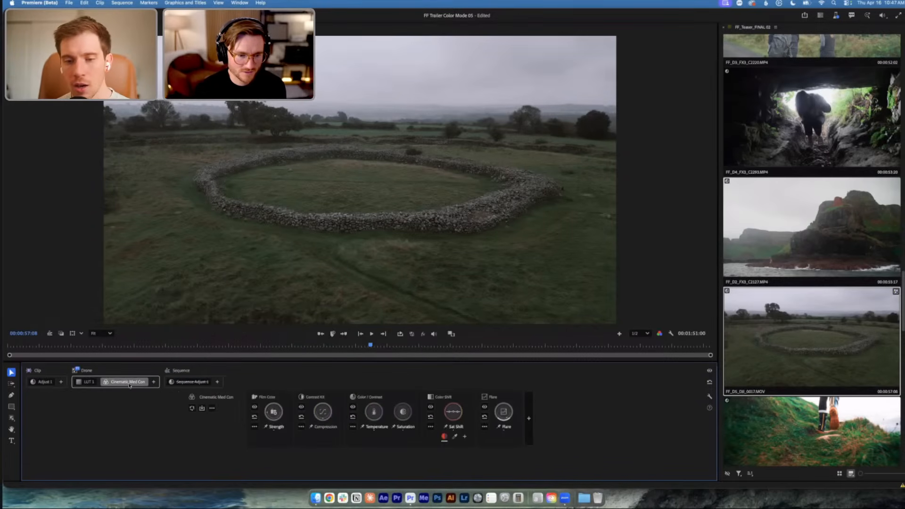
right_click(130, 384)
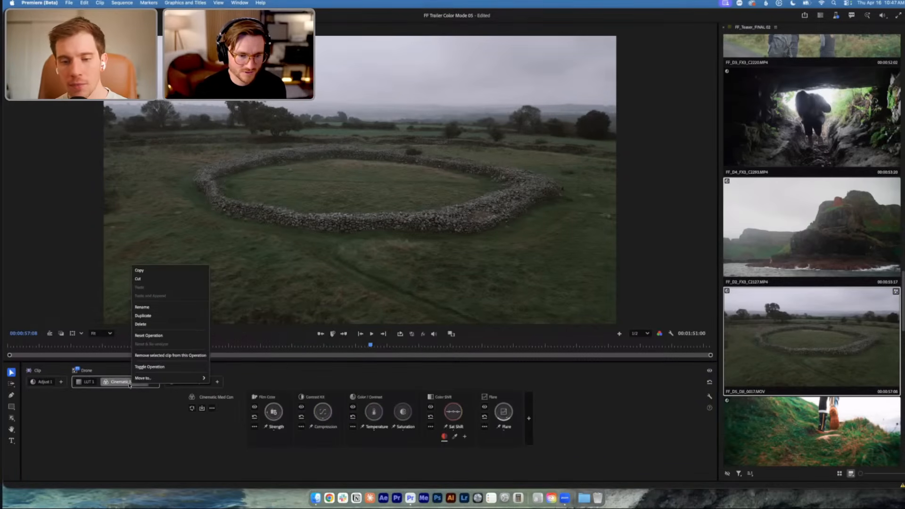
left_click(150, 323)
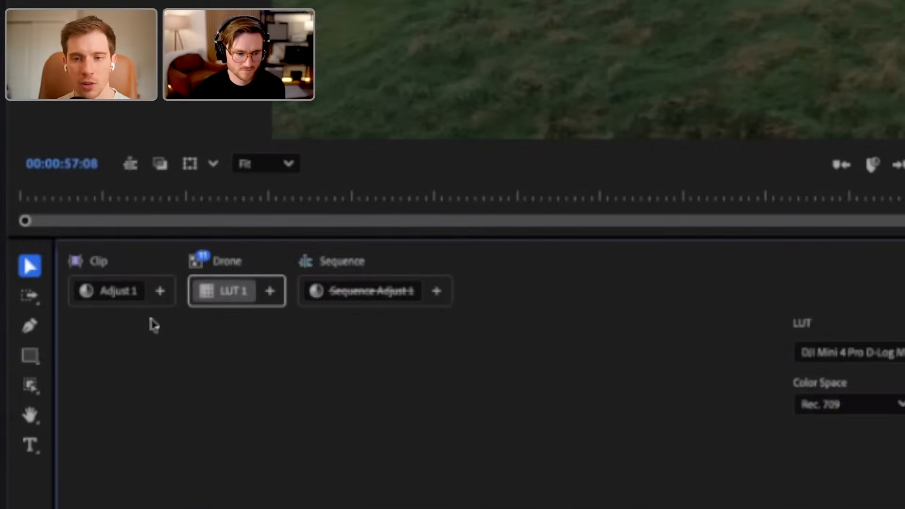
Add a second clip adjustment after Adjust 1 on the stone circle clip
left_click(160, 294)
left_click(160, 293)
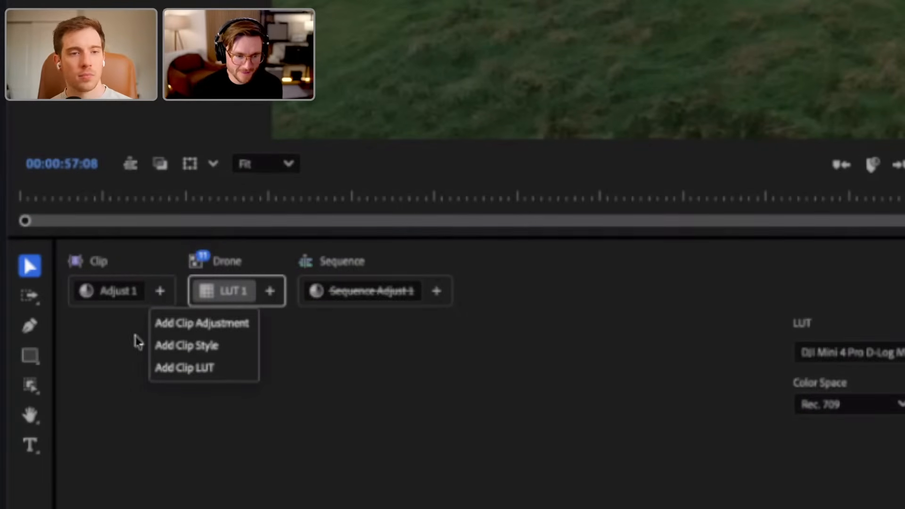
left_click(111, 275)
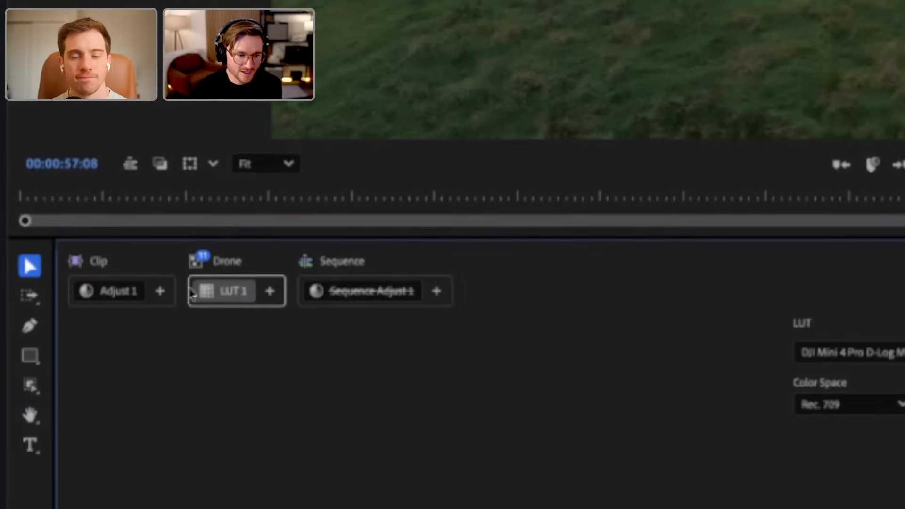
left_click(160, 294)
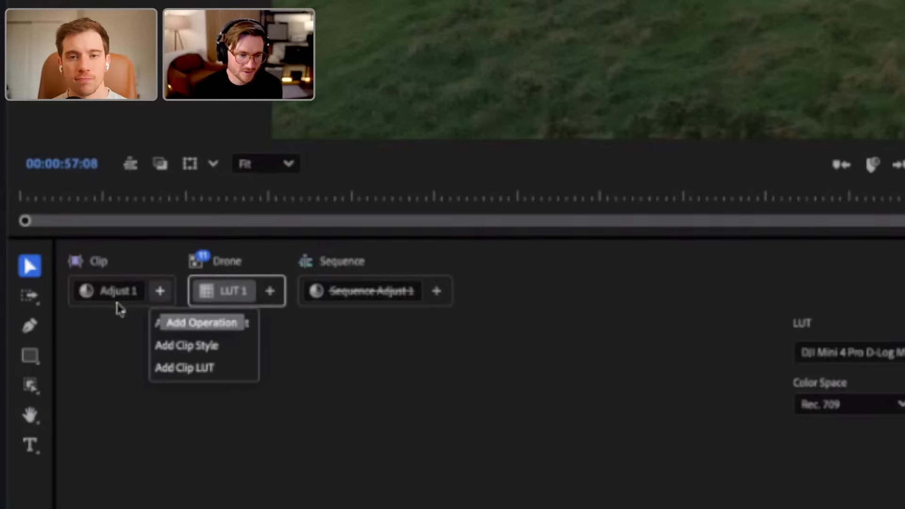
left_click(203, 325)
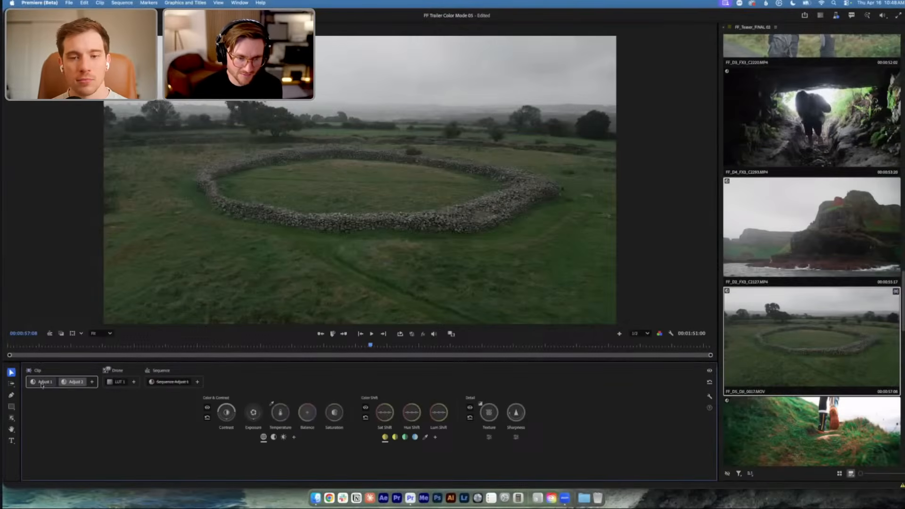
Switch back and forth between the stone circle clip's two adjustments to compare their settings
left_click(42, 384)
left_click(76, 383)
left_click(40, 382)
left_click(78, 383)
left_click(46, 384)
left_click(73, 382)
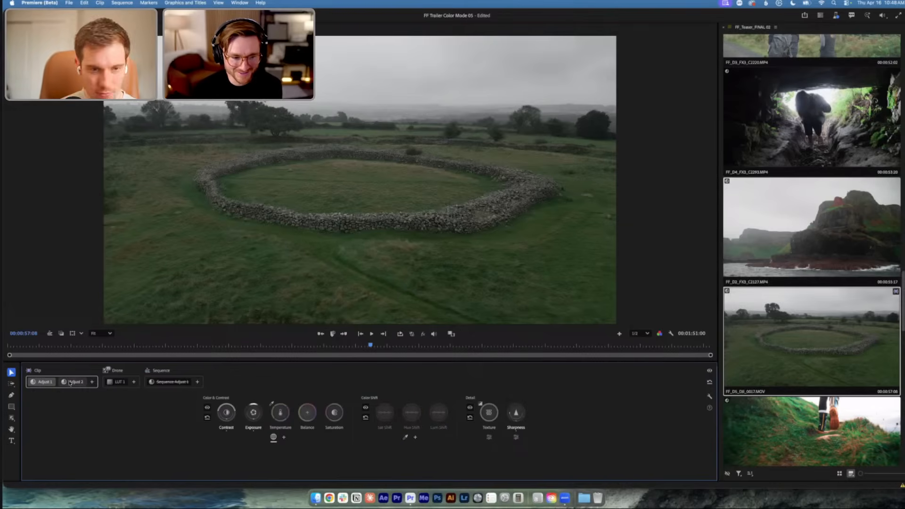
Delete the second clip adjustment, Adjust 2, from the stone circle clip
left_click(42, 385)
left_click(71, 384)
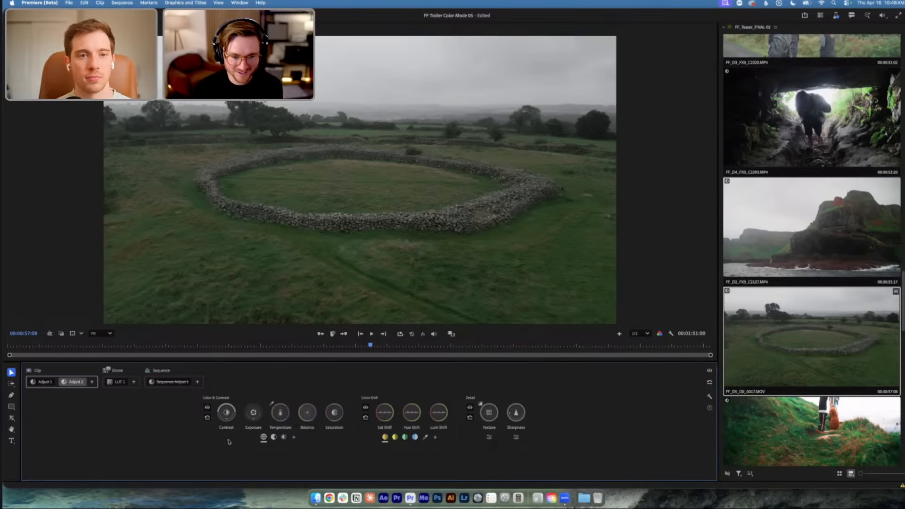
right_click(74, 383)
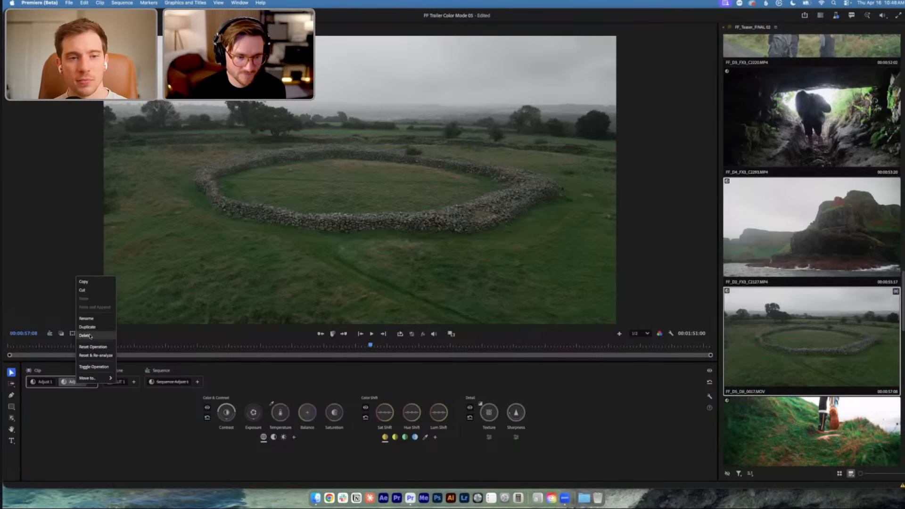
left_click(88, 335)
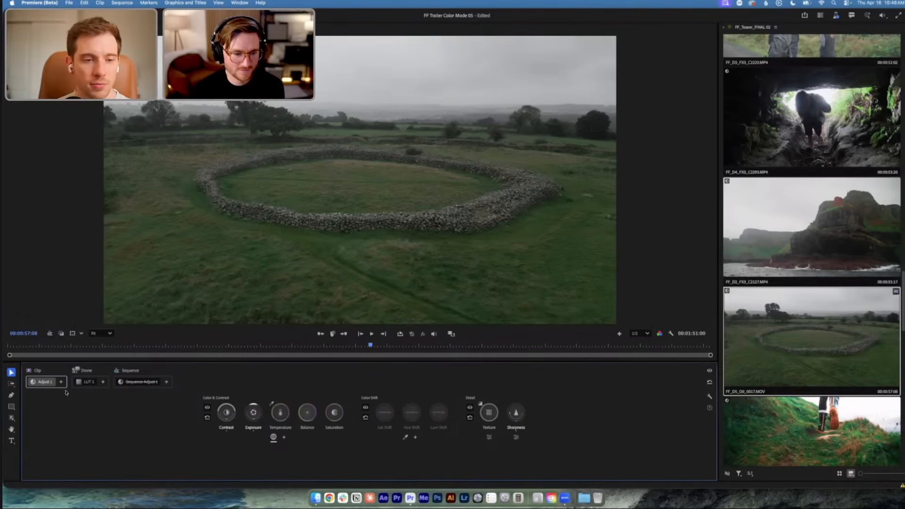
Raise the Saturation slightly in the stone circle clip's Adjust 1
left_click(334, 412)
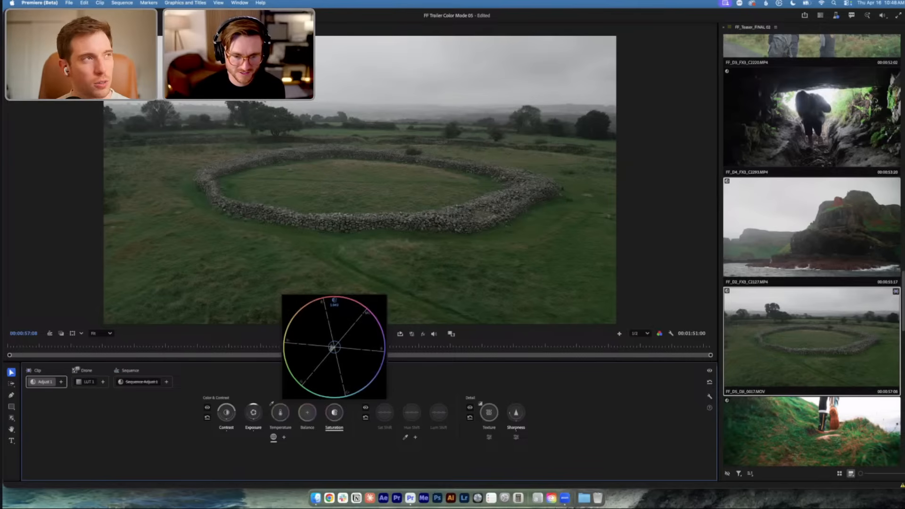
left_click_drag(334, 412, 334, 408)
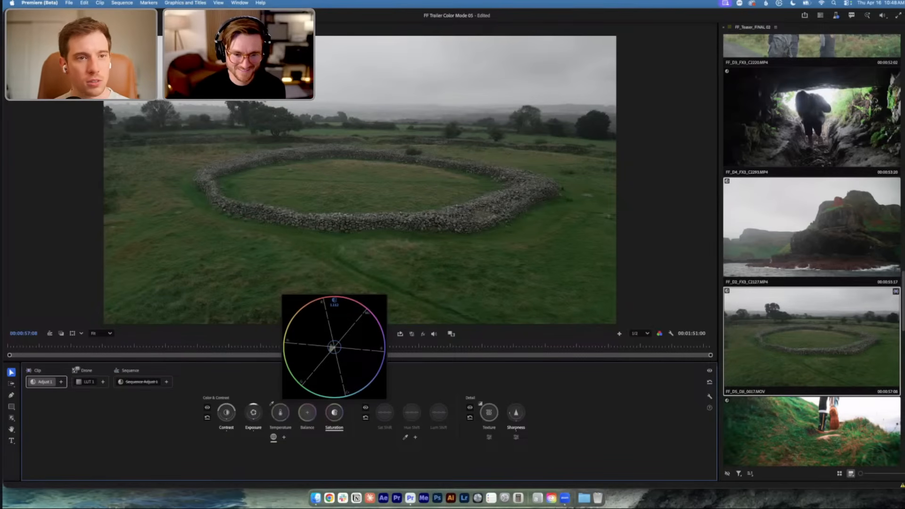
left_click_drag(334, 412, 334, 410)
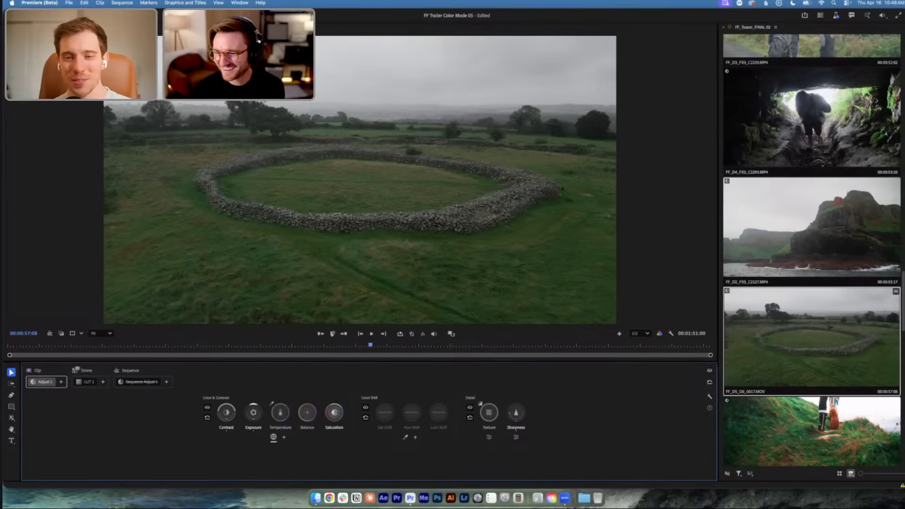
Move to the clip of boots walking up the grassy path, add a Highlights zone and lower its Exposure
scroll(817, 260, "down", 4)
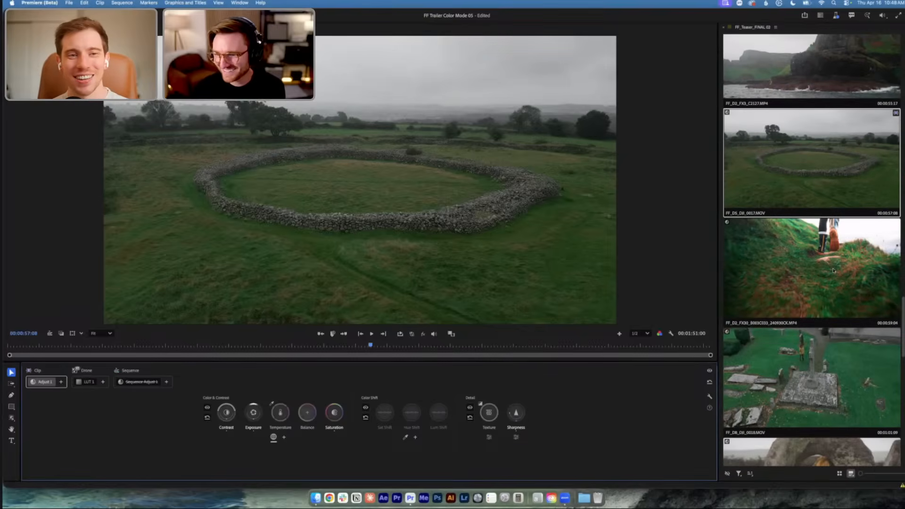
left_click(833, 270)
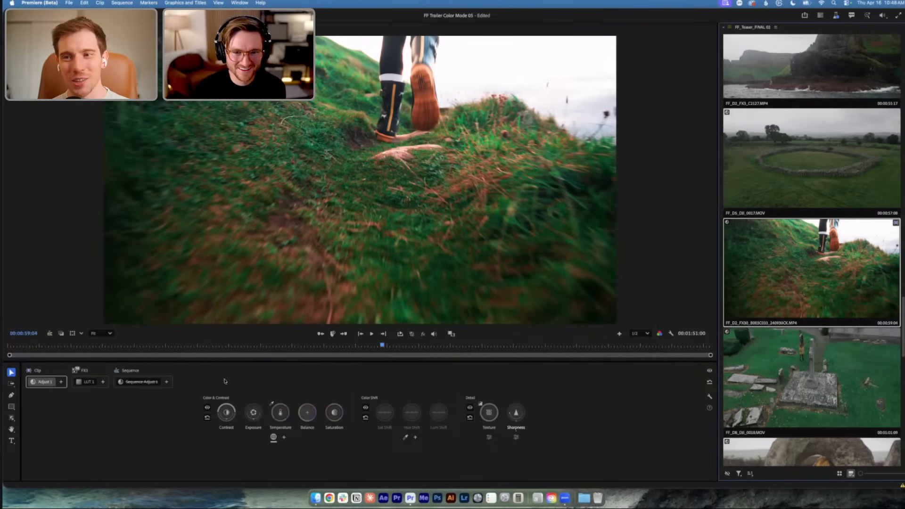
left_click(284, 438)
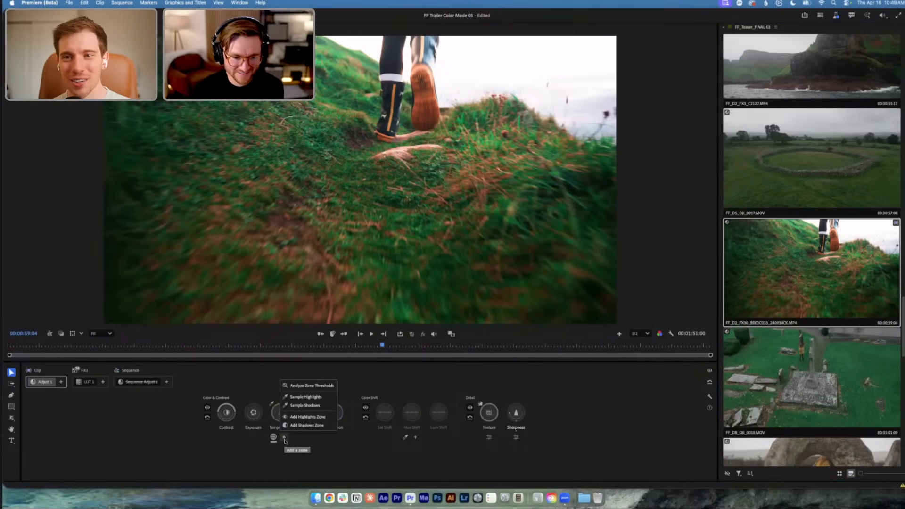
left_click(307, 416)
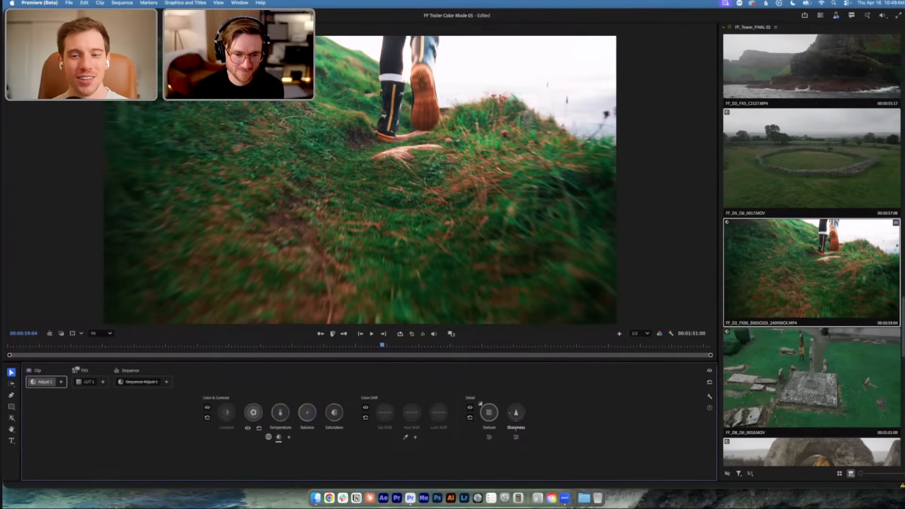
left_click_drag(253, 412, 253, 430)
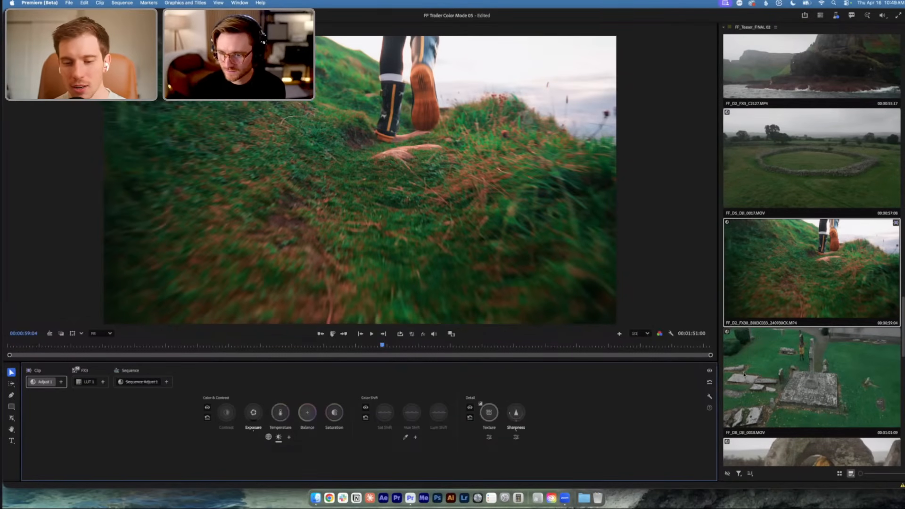
Move to the clip of the person in the yellow jacket crawling through the holed stone
scroll(835, 238, "down", 2)
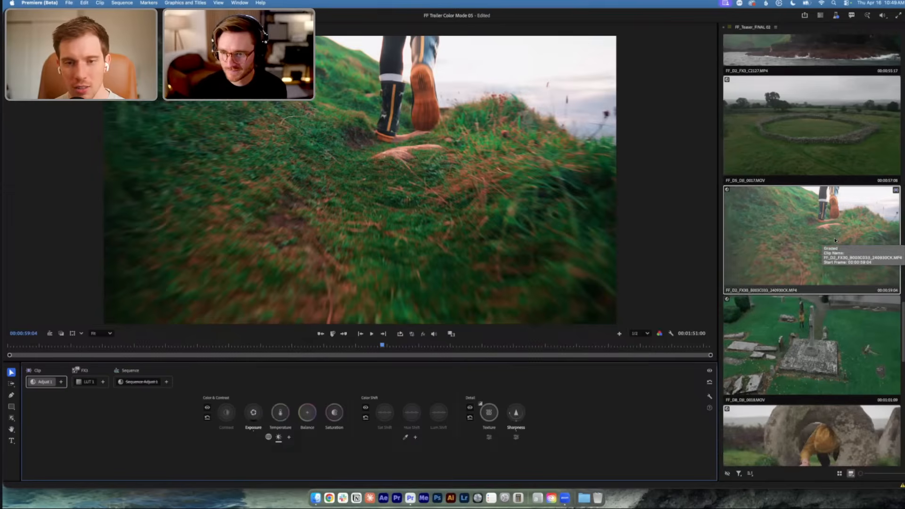
scroll(835, 238, "down", 4)
left_click(826, 401)
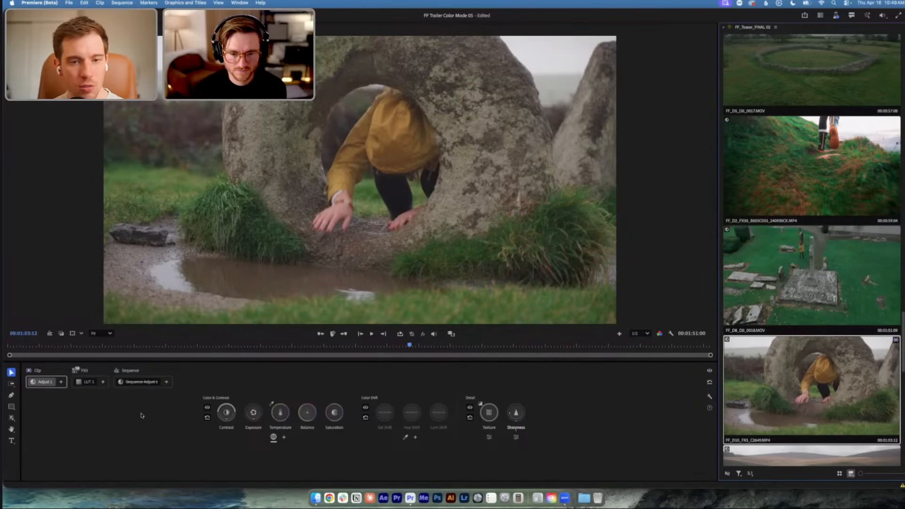
Bring up the livestream schedule image and look closely at Thursday's sessions, including Fast Color Grading in Premiere
left_click_drag(605, 508, 663, 30)
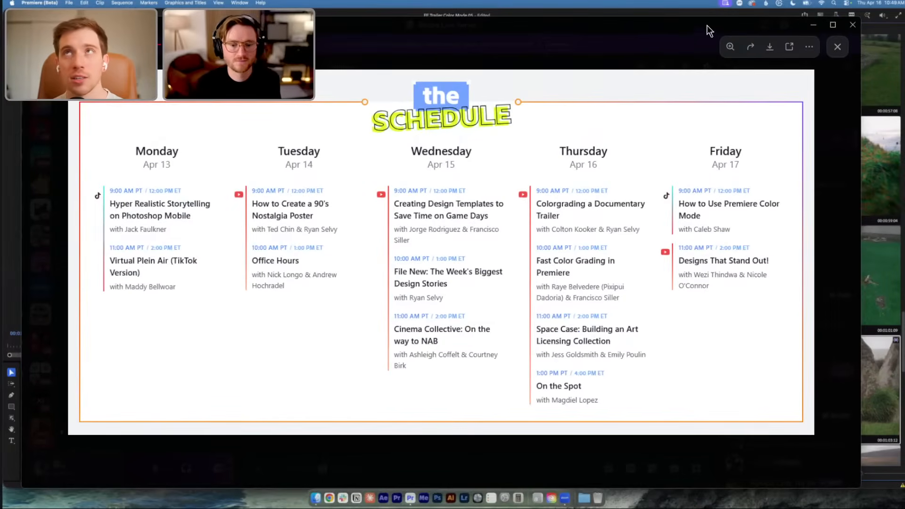
left_click(837, 28)
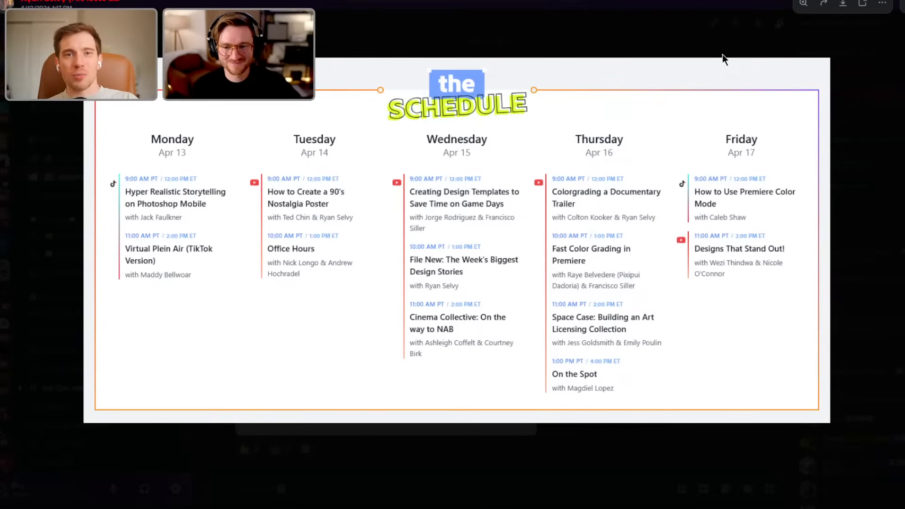
left_click(607, 245)
scroll(624, 306, "down", 3)
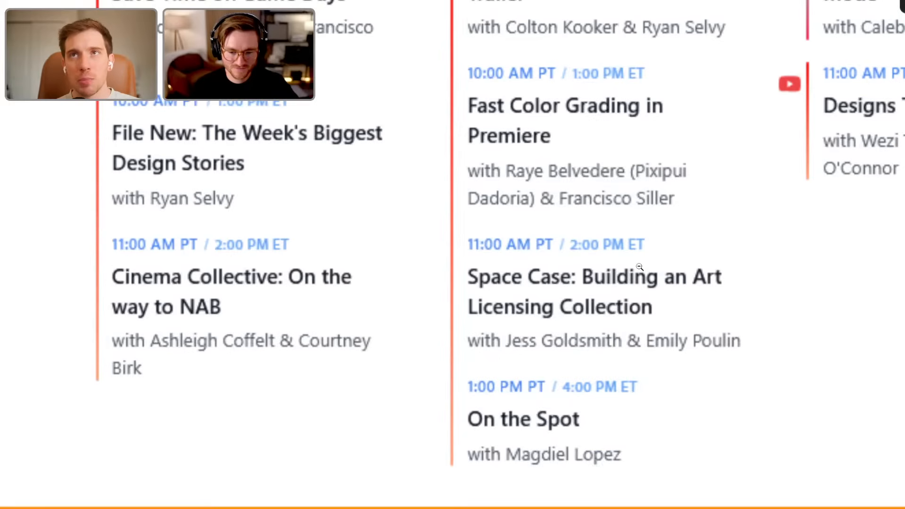
left_click(610, 241)
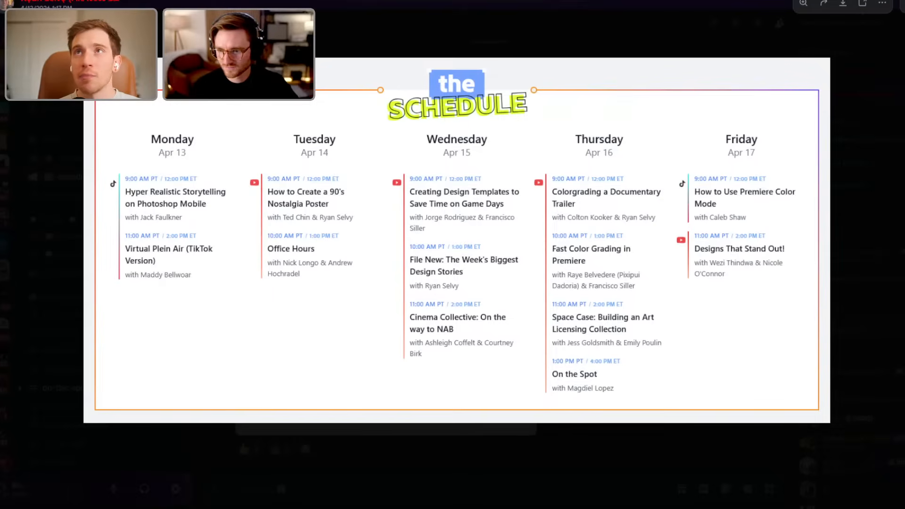
Look closely at Friday's How to Use Premiere Color Mode session, and move the schedule out of the way to return to Premiere
left_click(750, 194)
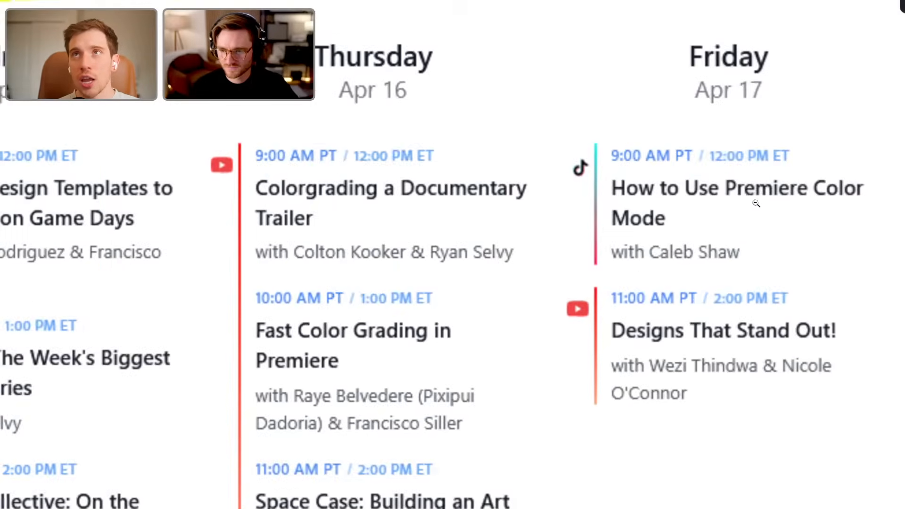
left_click(757, 205)
left_click(753, 199)
left_click(751, 200)
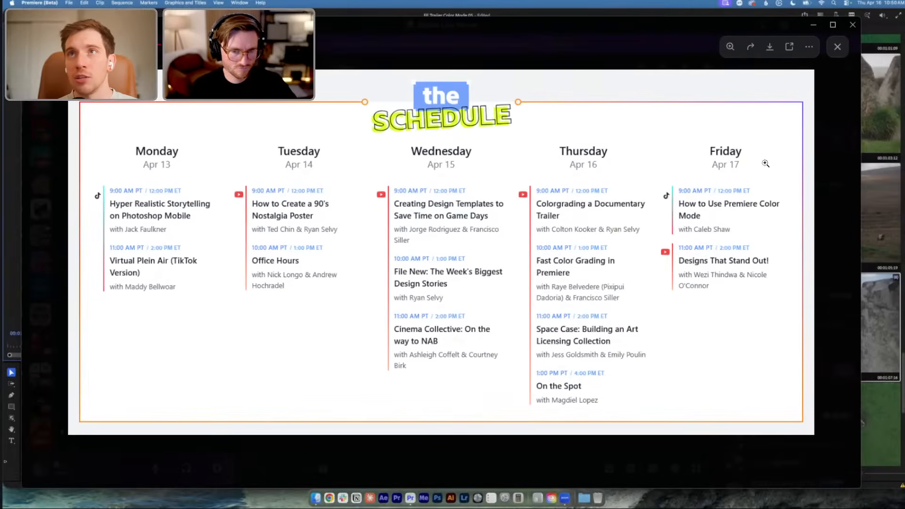
left_click_drag(657, 25, 688, 508)
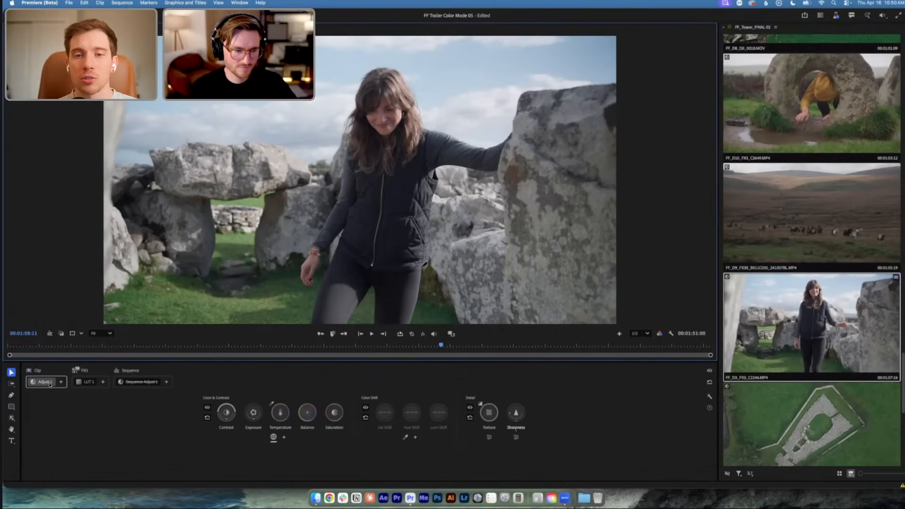
Add a second group LUT after LUT 1 in the FX3 group of the clip with the woman among the boulders
left_click(46, 382)
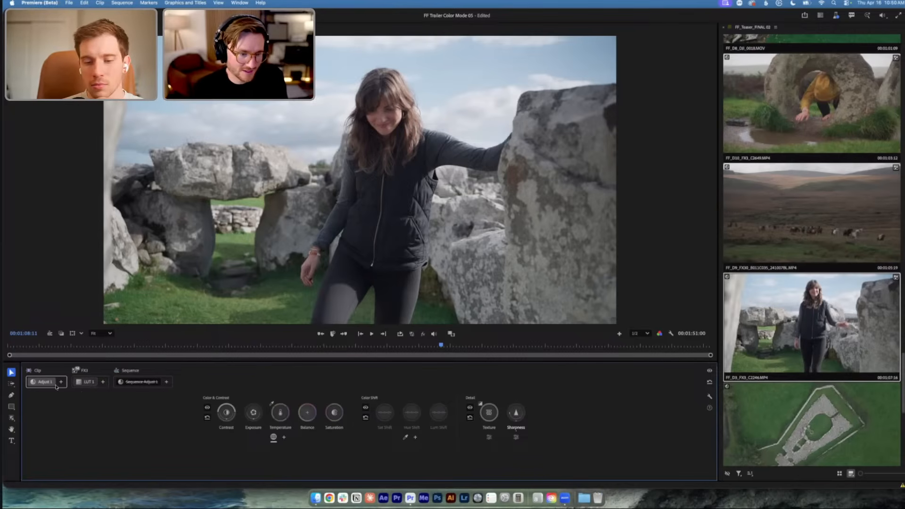
left_click(103, 382)
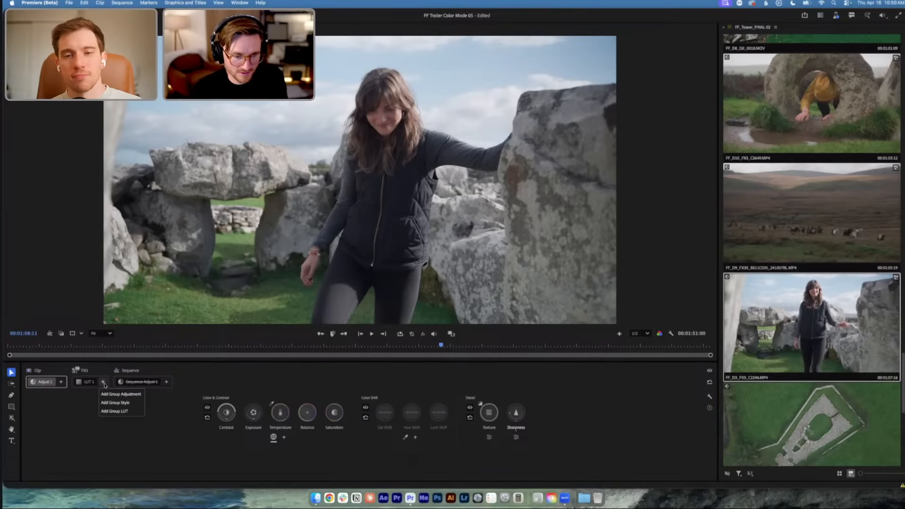
left_click(118, 413)
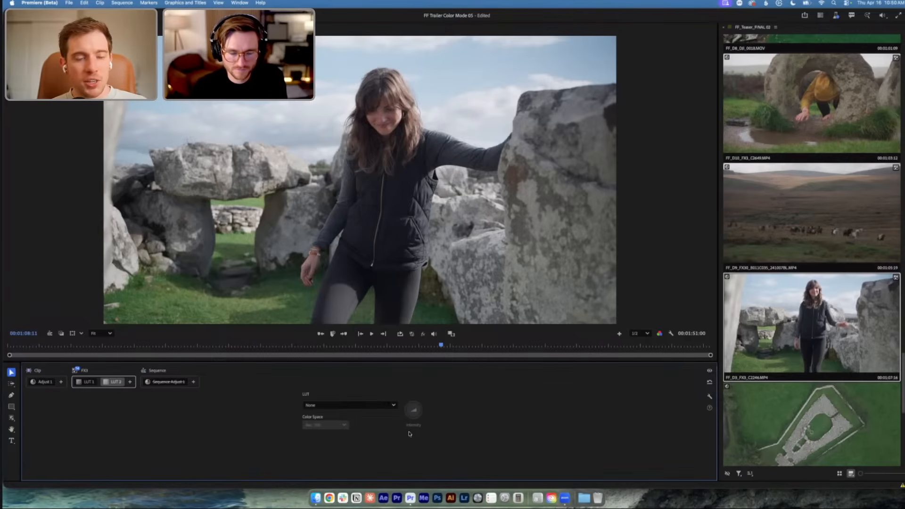
Load TC - LIFE_40.cube from the Cinematic Lut's pack folder of the creative Luts Collection into LUT 2
left_click(357, 406)
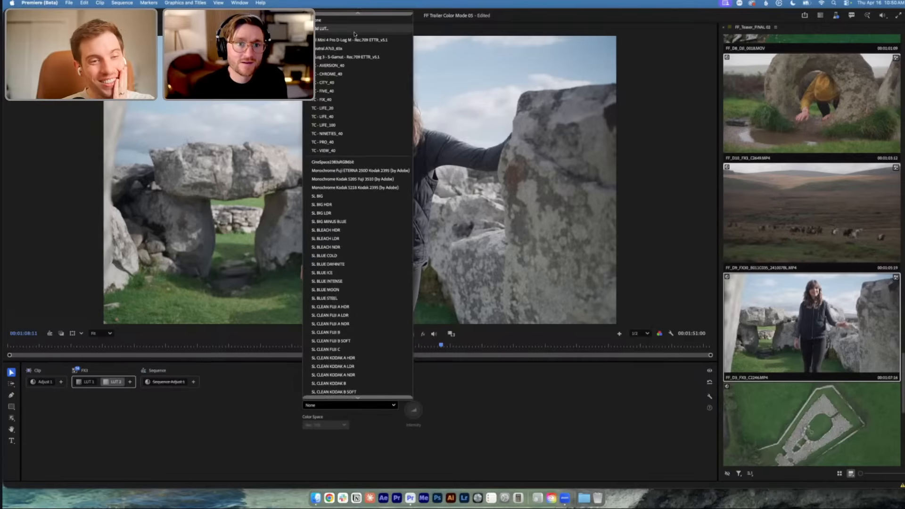
left_click(329, 30)
left_click(393, 108)
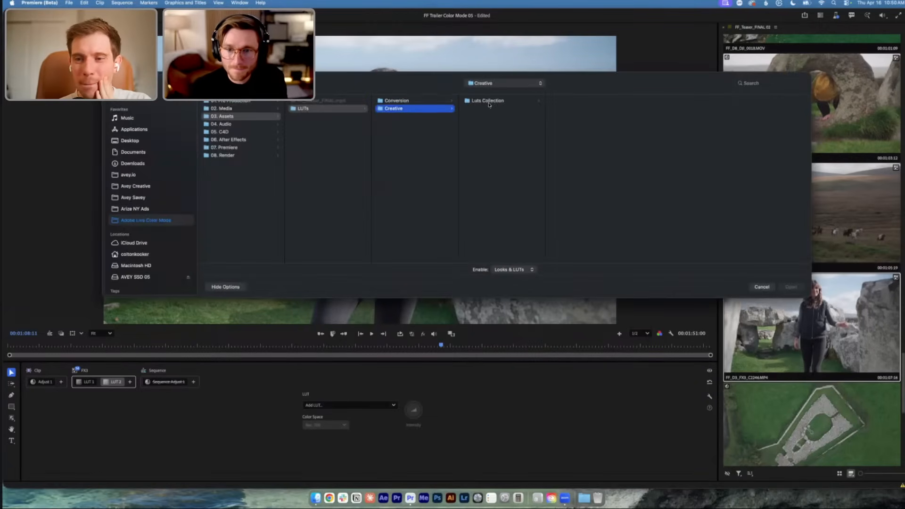
left_click(498, 102)
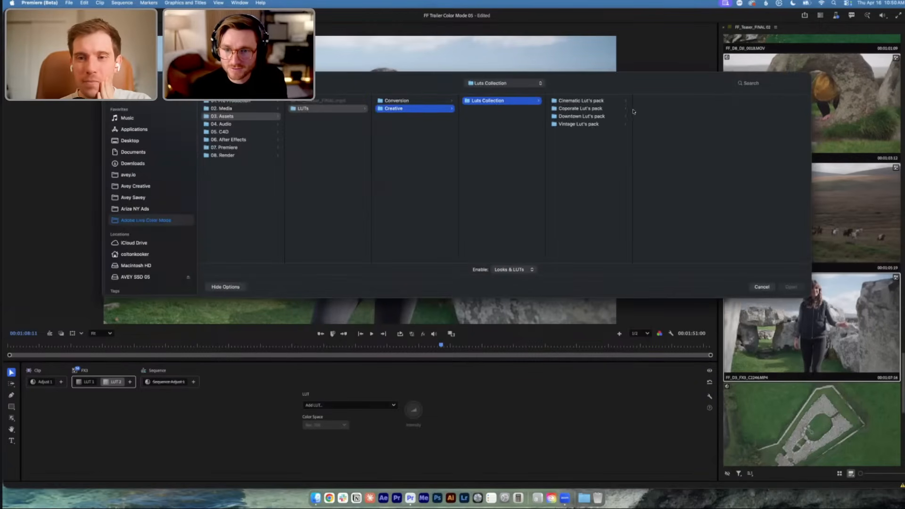
left_click(584, 102)
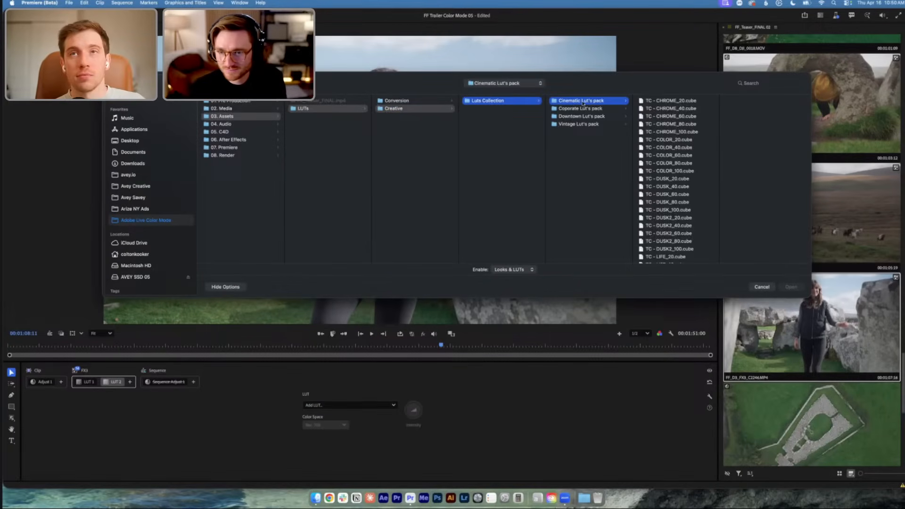
scroll(695, 212, "down", 5)
left_click(660, 173)
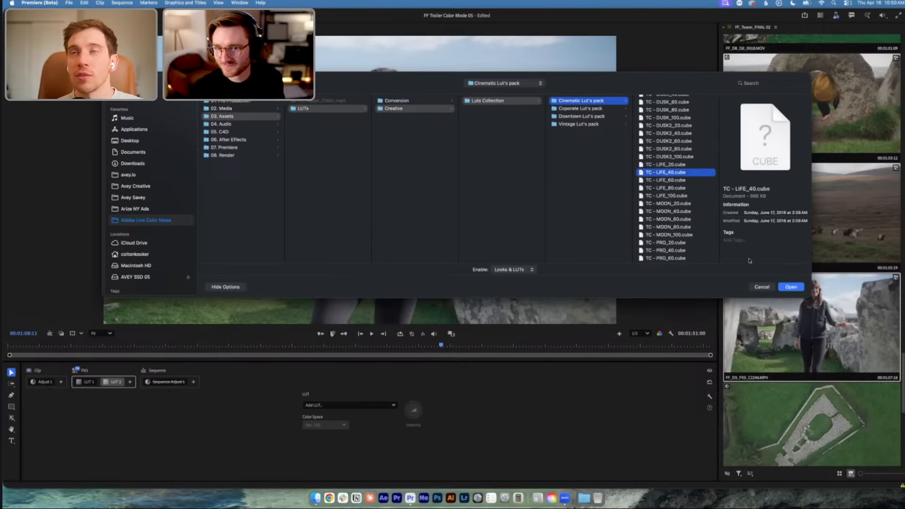
left_click(792, 288)
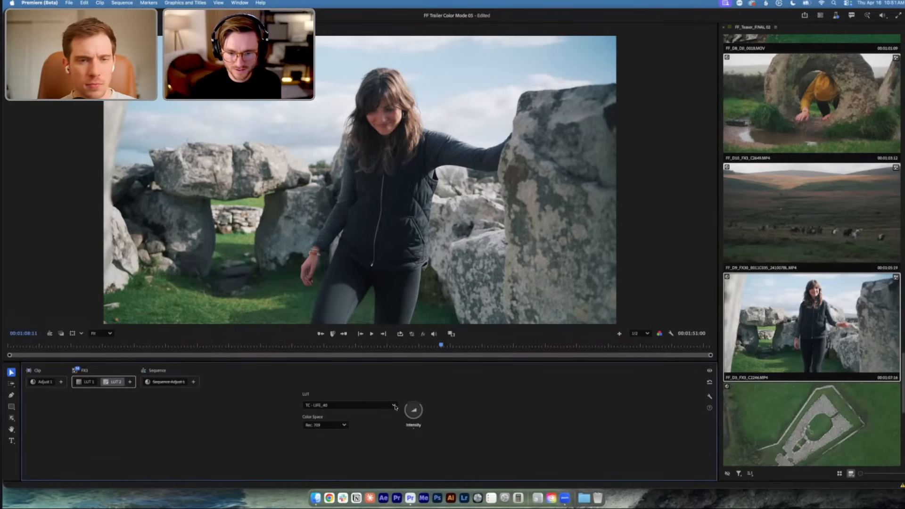
Toggle the LUT 2 Intensity off and on repeatedly to compare the image with and without the look
left_click(409, 427)
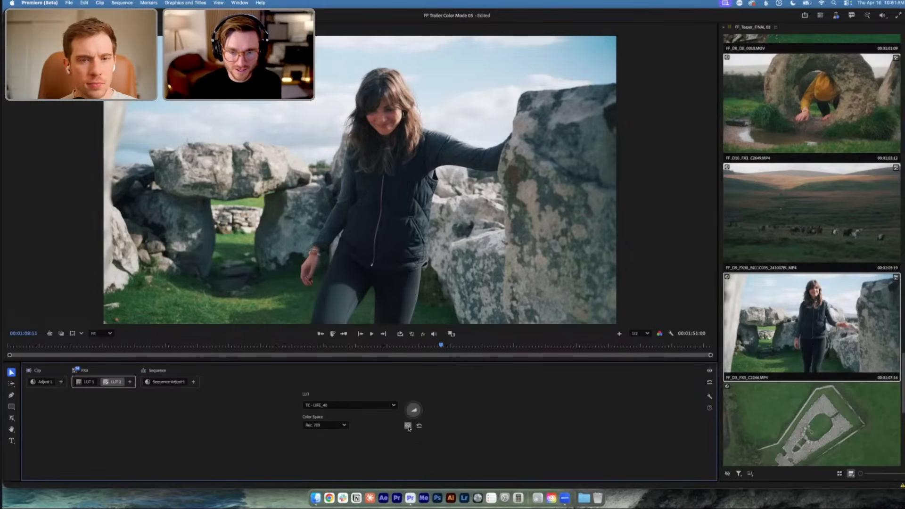
left_click(409, 427)
left_click(409, 427)
left_click(408, 427)
left_click(408, 427)
left_click(408, 427)
left_click(408, 427)
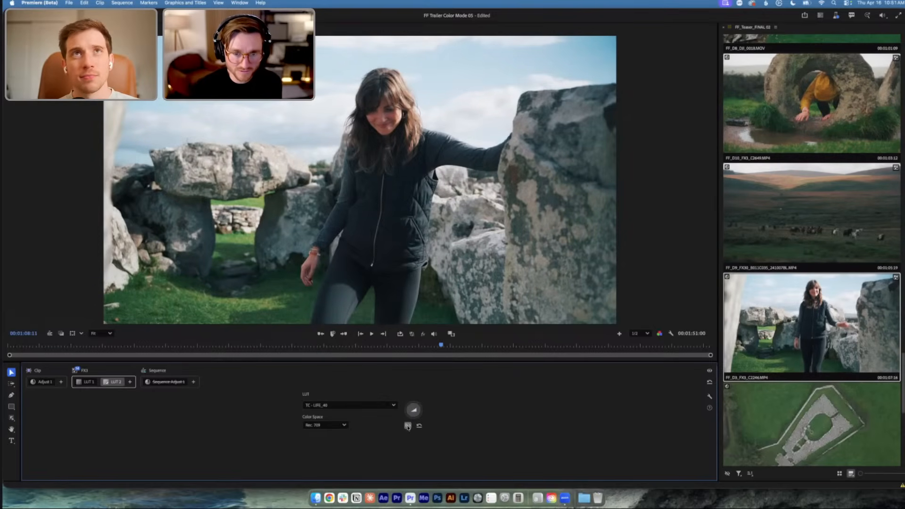
left_click(408, 427)
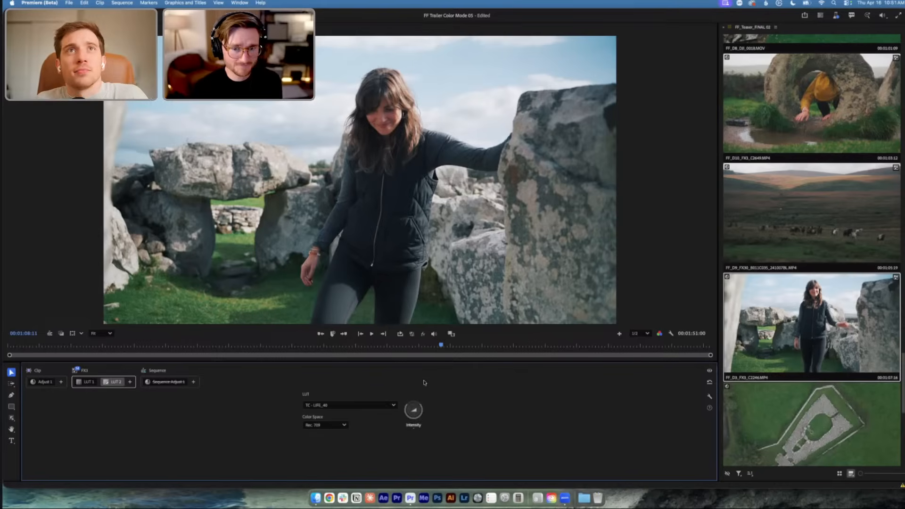
In the clip's Adjust 1, sample the blue sky as a Color Shift range and increase its Sat Shift
left_click(36, 382)
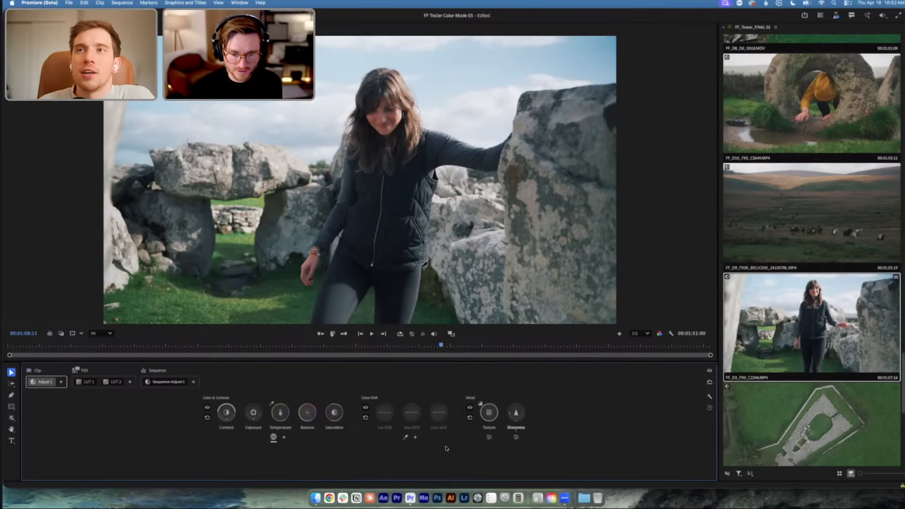
left_click(406, 439)
left_click(460, 65)
left_click_drag(385, 413, 407, 414)
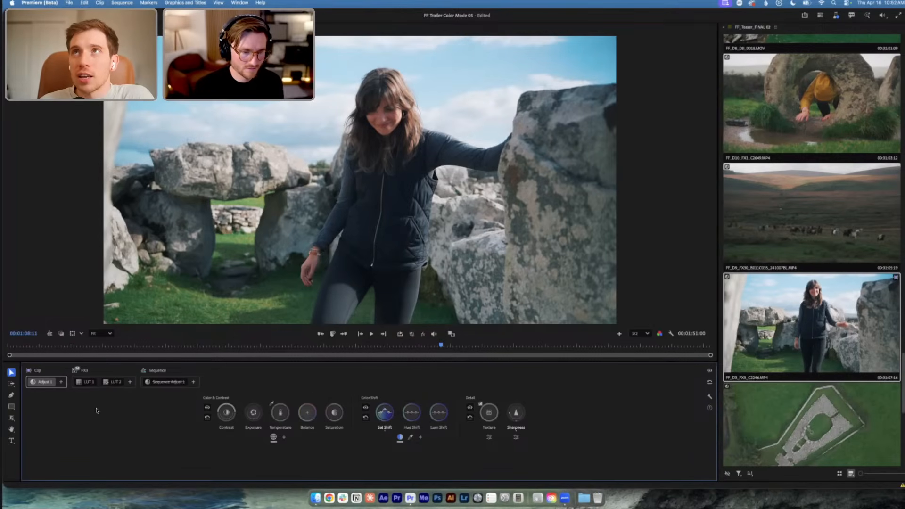
Select Adjust 1, LUT 1 and LUT 2 together and repeatedly bypass and restore them to compare the ungraded and graded image
left_click(88, 384)
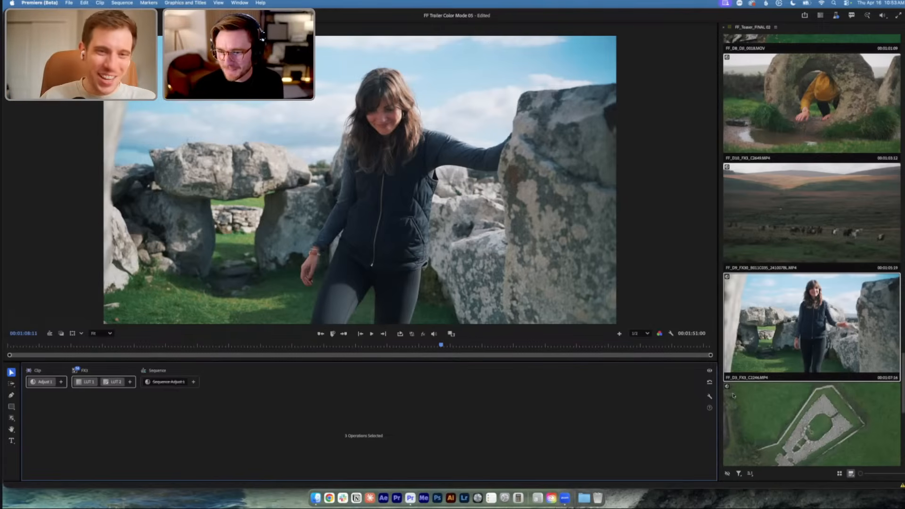
left_click(709, 371)
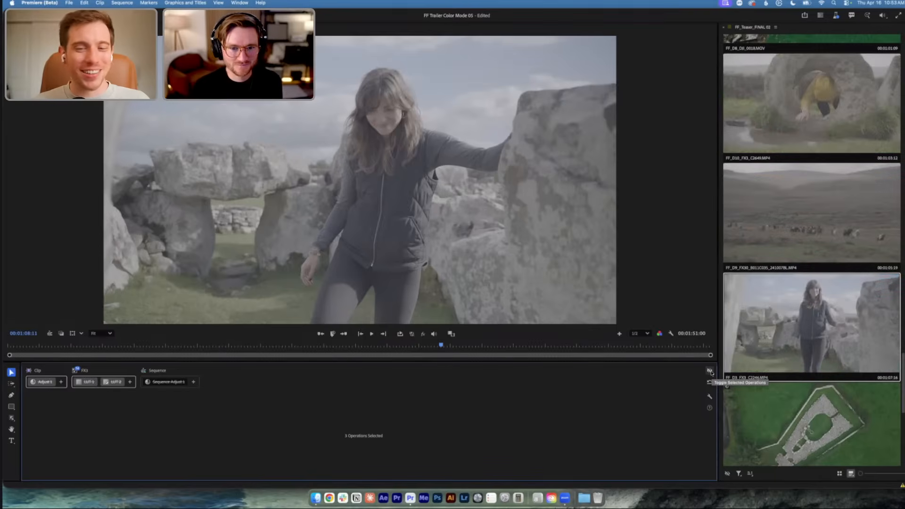
left_click(709, 371)
left_click(709, 371)
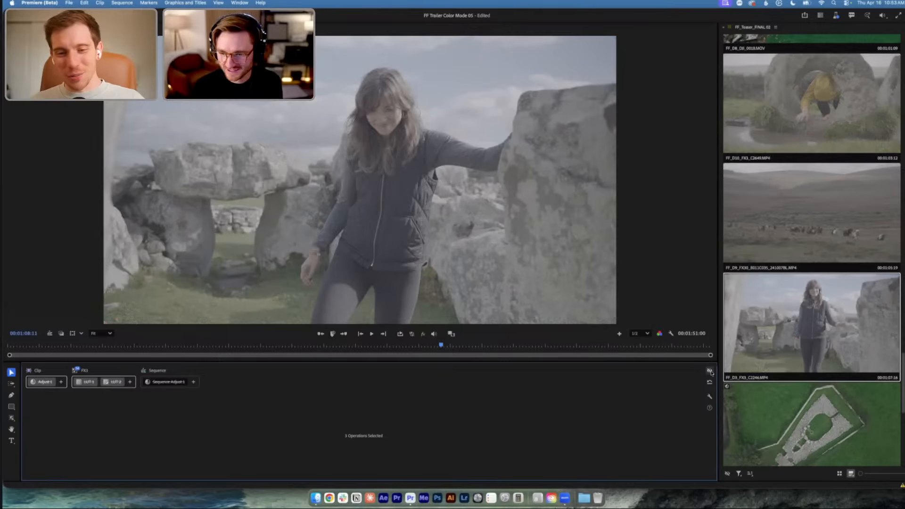
left_click(709, 371)
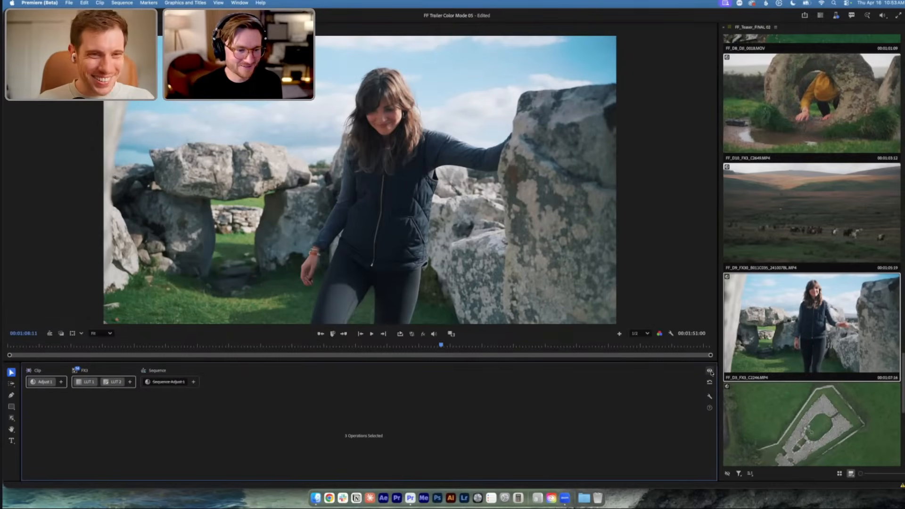
left_click(709, 372)
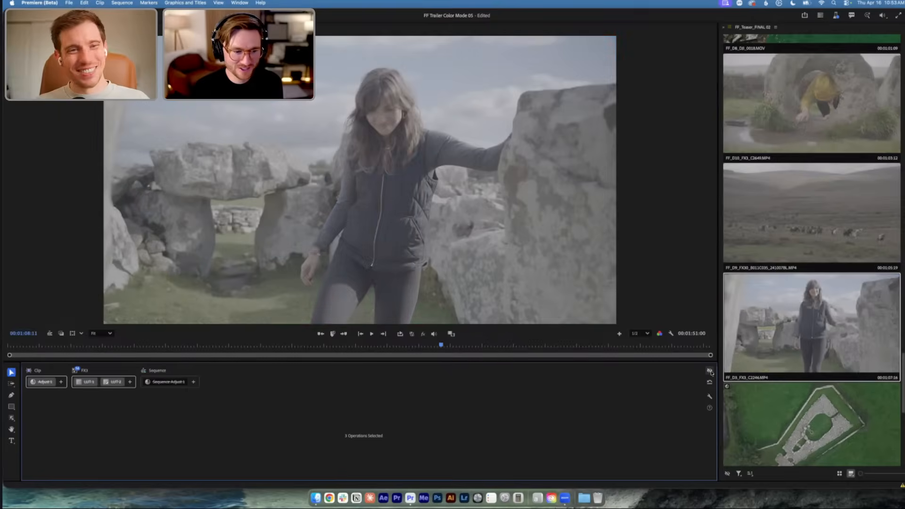
left_click(709, 371)
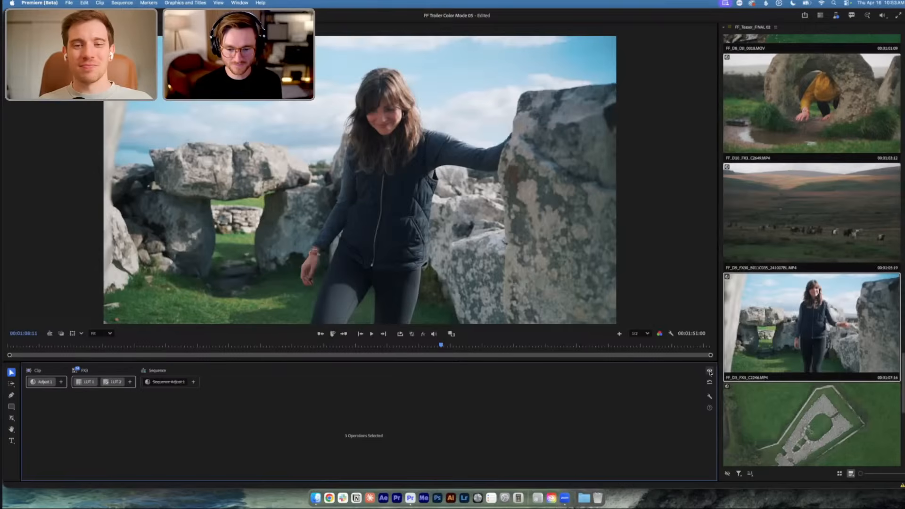
left_click(709, 371)
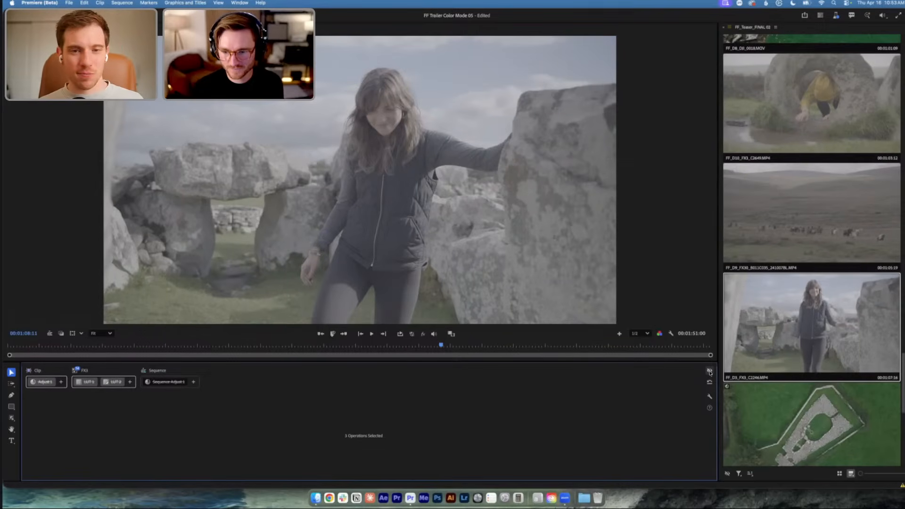
left_click(709, 371)
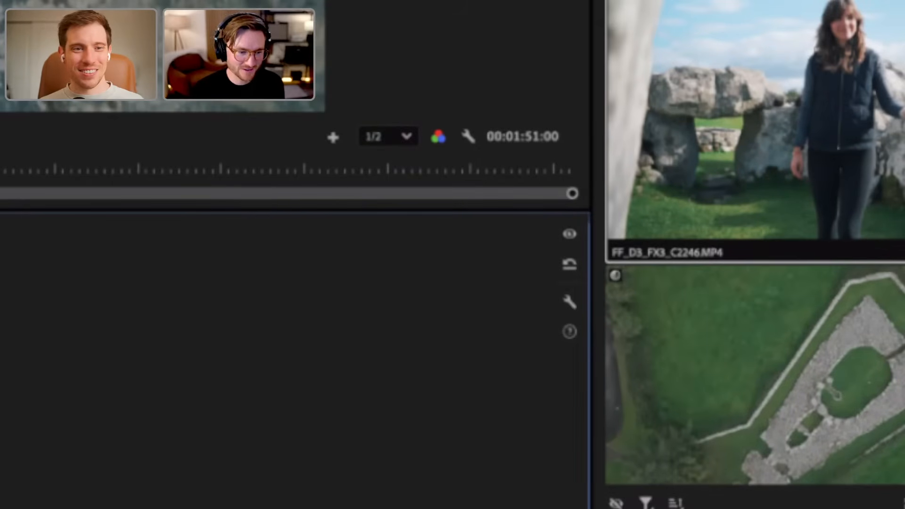
left_click(570, 236)
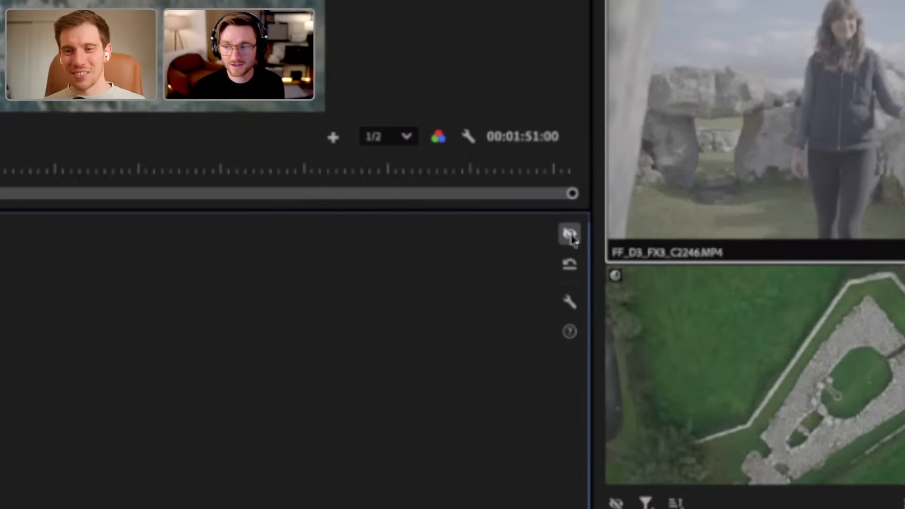
left_click(570, 235)
left_click(571, 236)
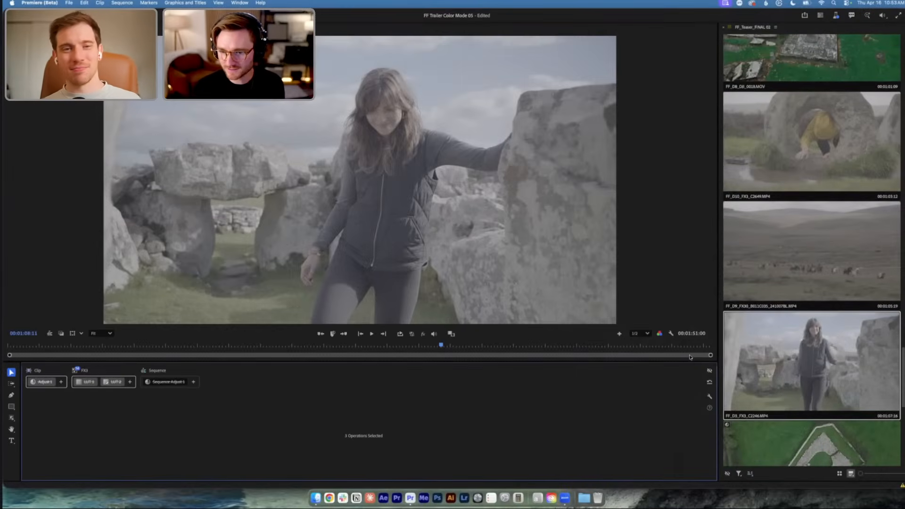
left_click(709, 371)
left_click(709, 371)
left_click(709, 371)
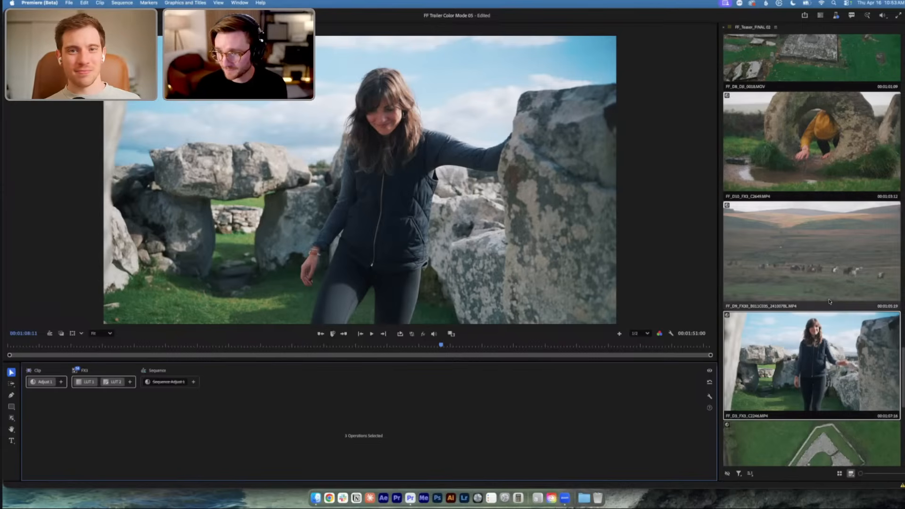
Look through the sequence's clip thumbnails to review how the graded shots sit together
scroll(828, 302, "up", 4)
scroll(828, 302, "up", 5)
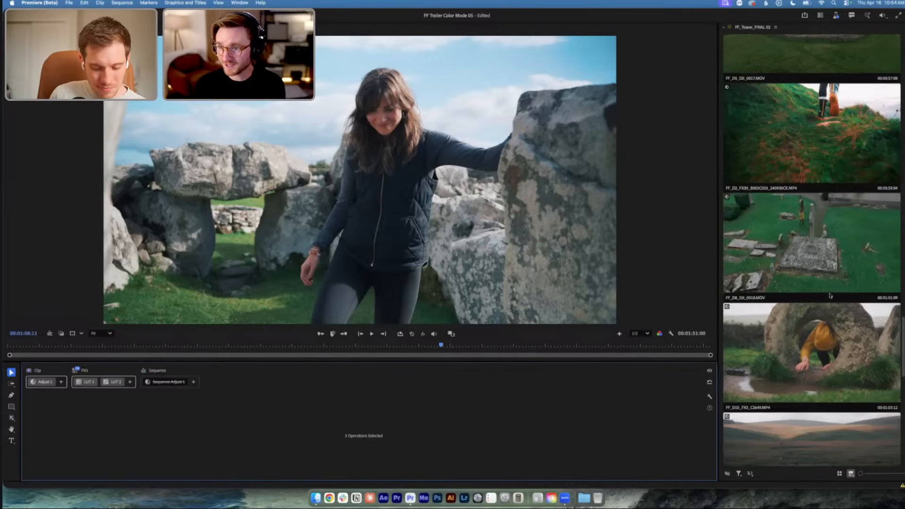
scroll(823, 244, "up", 1)
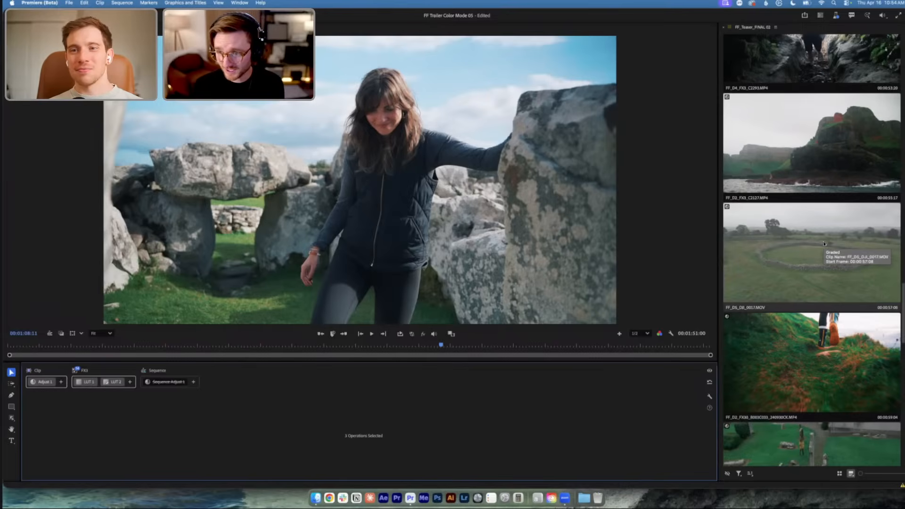
scroll(823, 243, "up", 5)
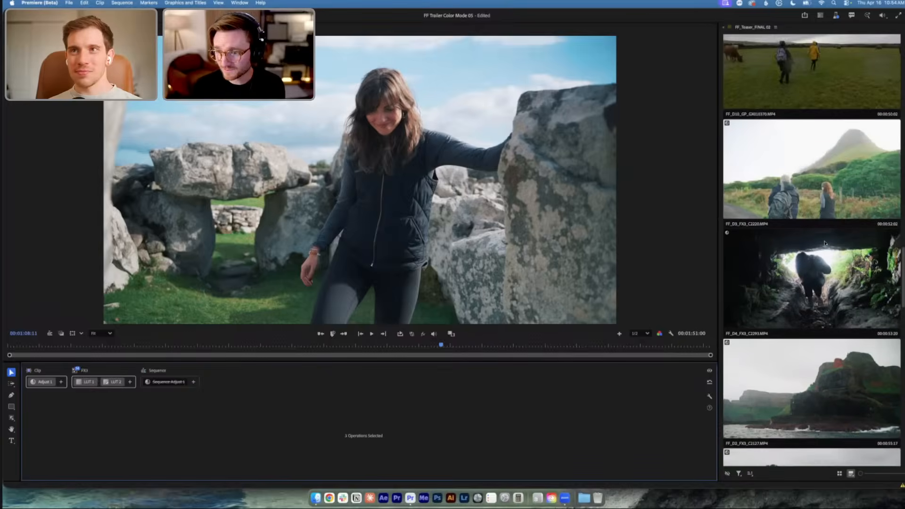
scroll(824, 243, "up", 2)
scroll(825, 243, "down", 10)
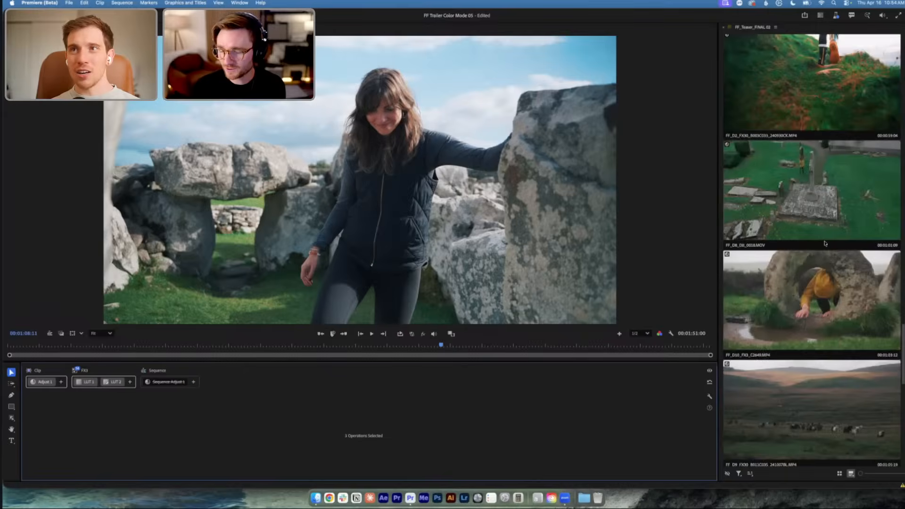
scroll(824, 243, "down", 5)
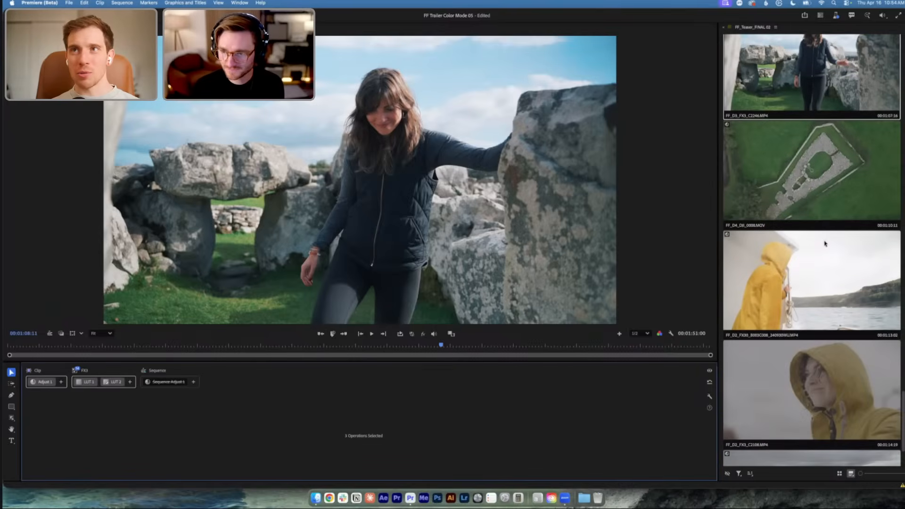
scroll(824, 243, "up", 10)
Review the boots-on-grass, stone-hole and horse-herd clips one by one, returning to the stone-hole clip
left_click(833, 166)
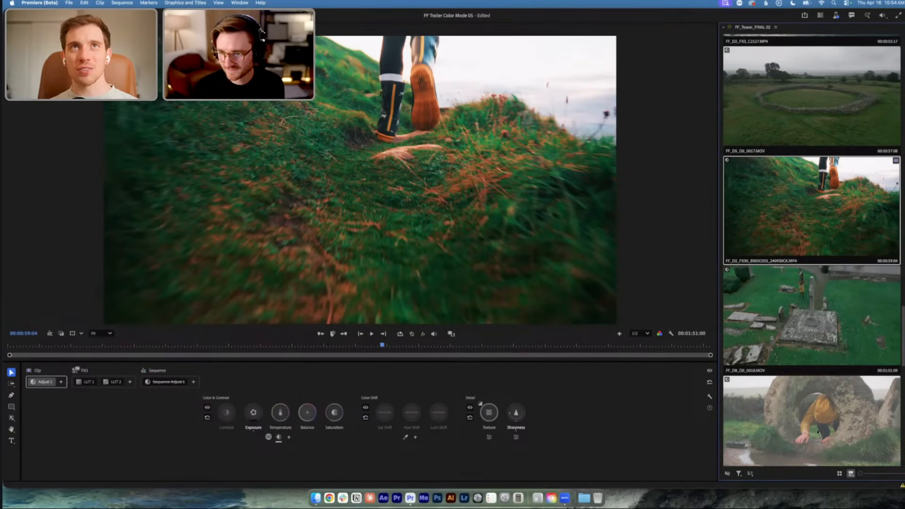
left_click(850, 409)
scroll(834, 330, "down", 5)
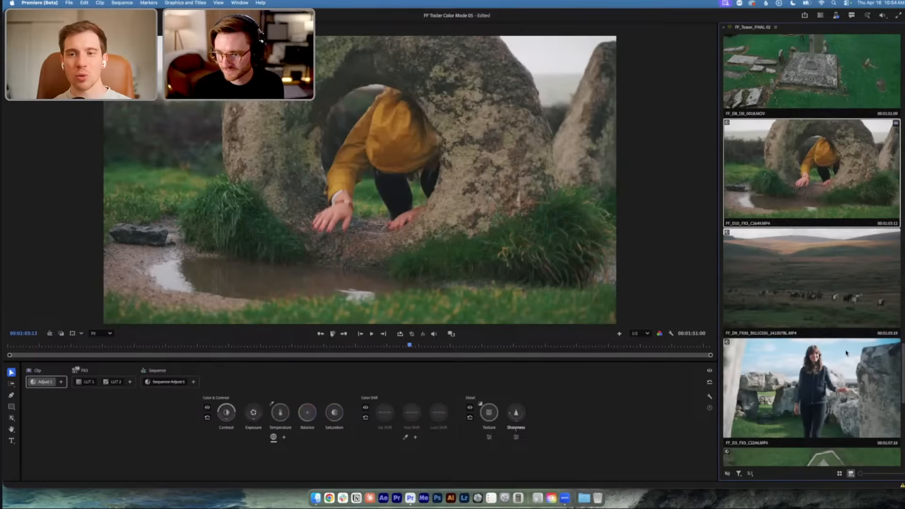
left_click(823, 286)
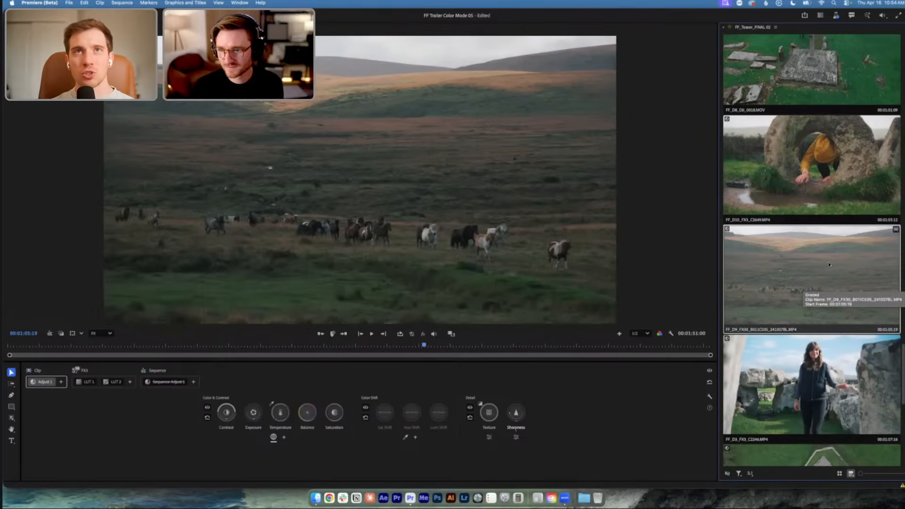
scroll(829, 273, "down", 1)
scroll(823, 155, "up", 1)
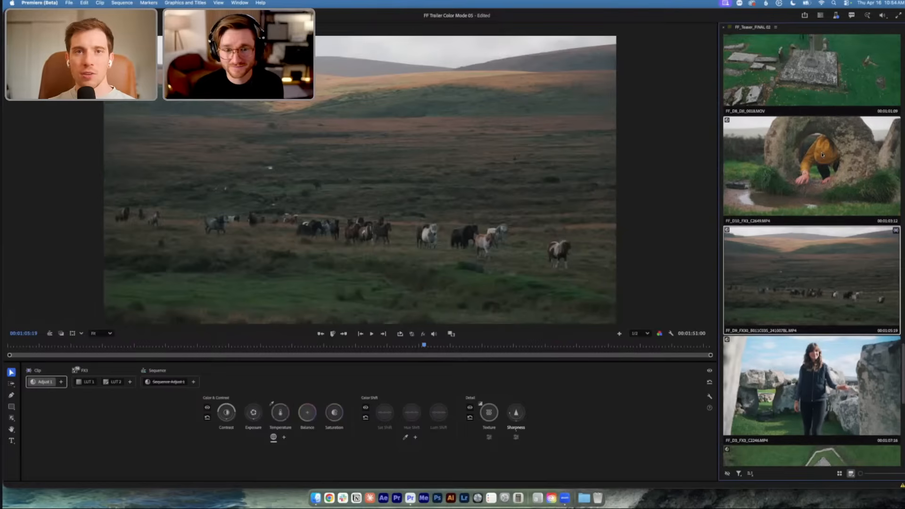
left_click(822, 154)
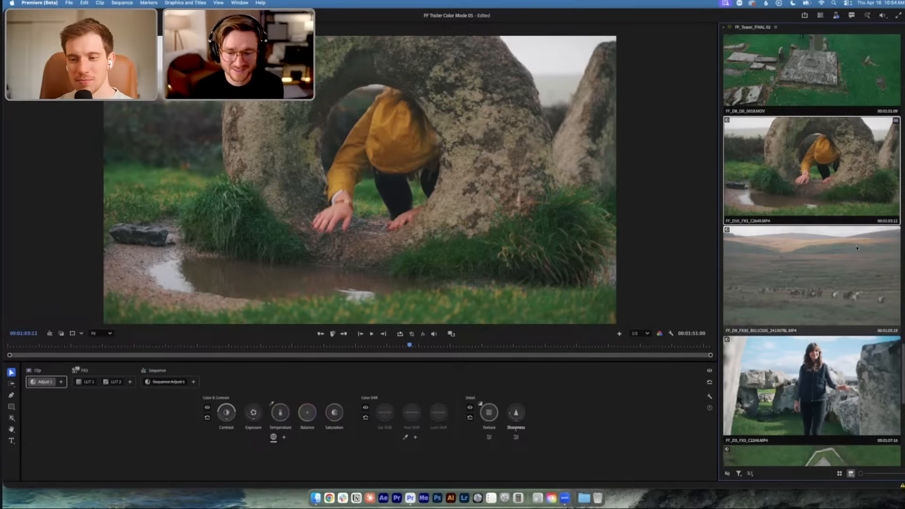
Review the yellow-hood close-up, the yellow-raincoat boat clip and the clip of the woman among the boulders
scroll(860, 253, "down", 3)
scroll(860, 253, "down", 5)
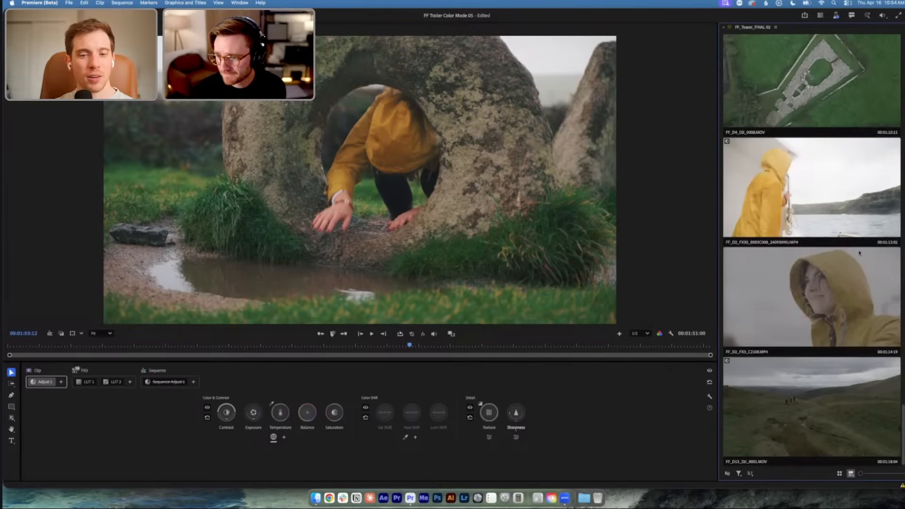
left_click(807, 293)
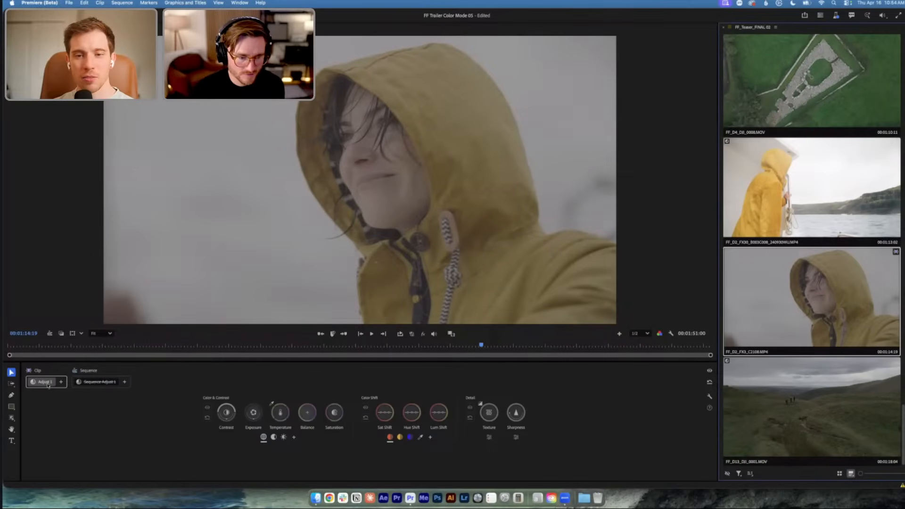
left_click(810, 206)
scroll(810, 206, "up", 6)
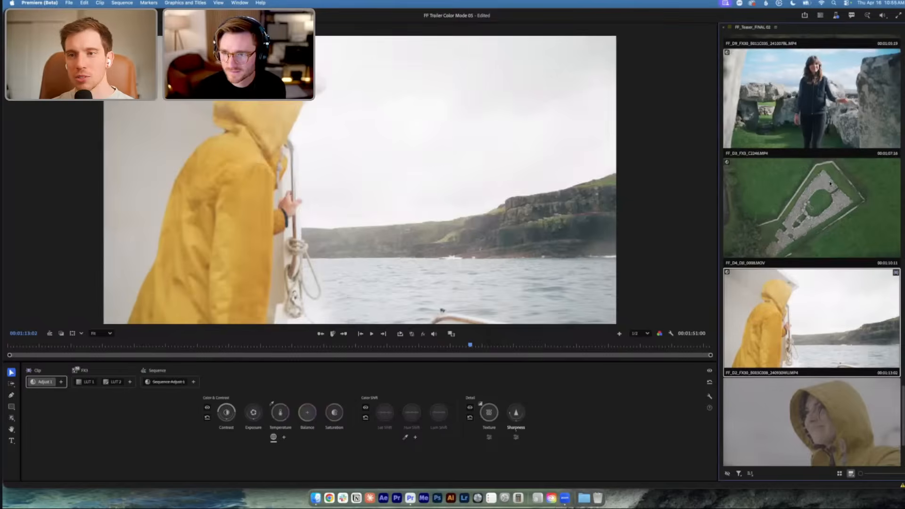
left_click(833, 214)
scroll(832, 213, "up", 8)
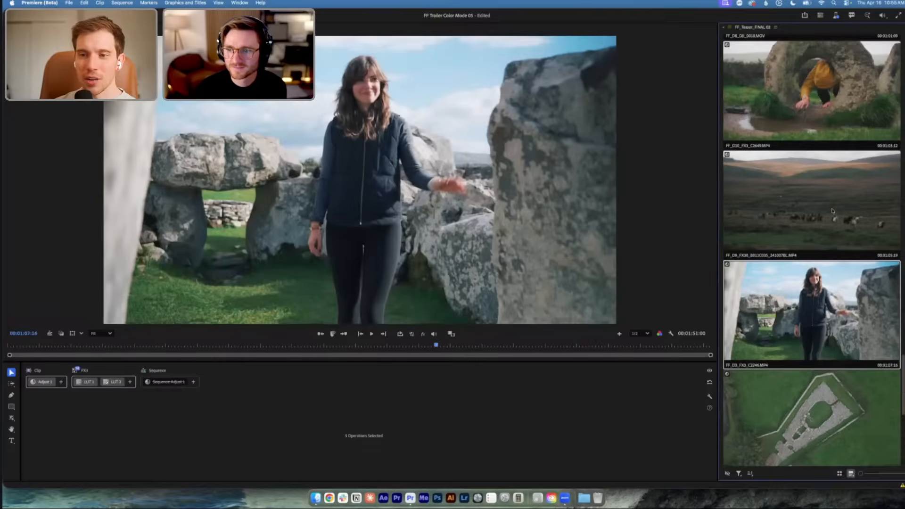
scroll(832, 210, "up", 2)
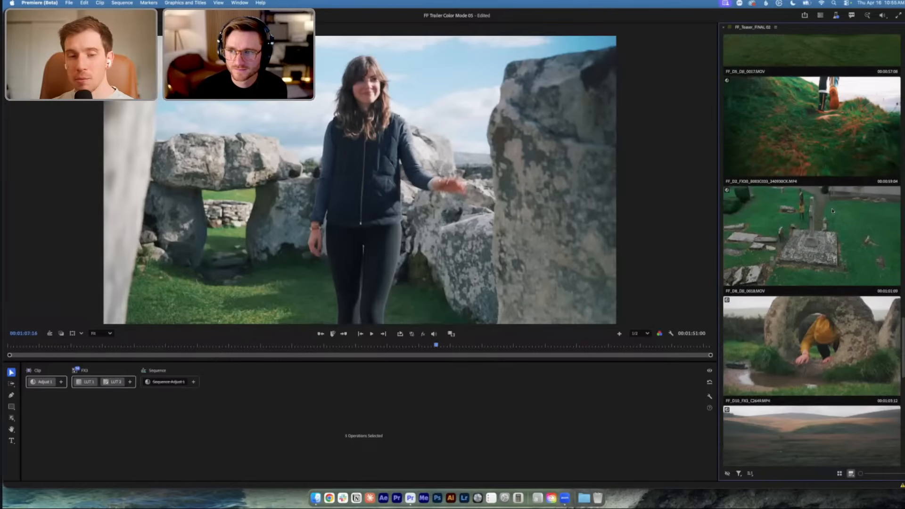
scroll(832, 210, "up", 12)
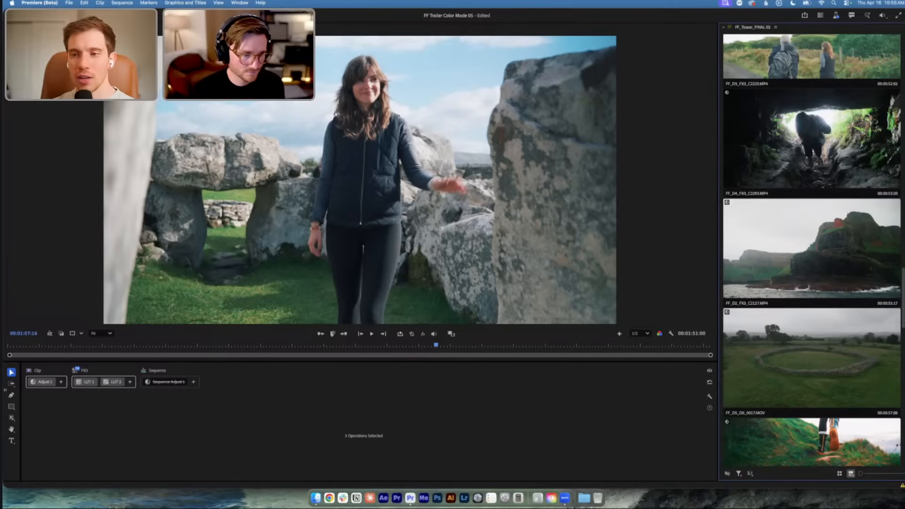
Play the sequence from its beginning in the maximized Program monitor and restore the full panel layout
left_click(9, 346)
key("space")
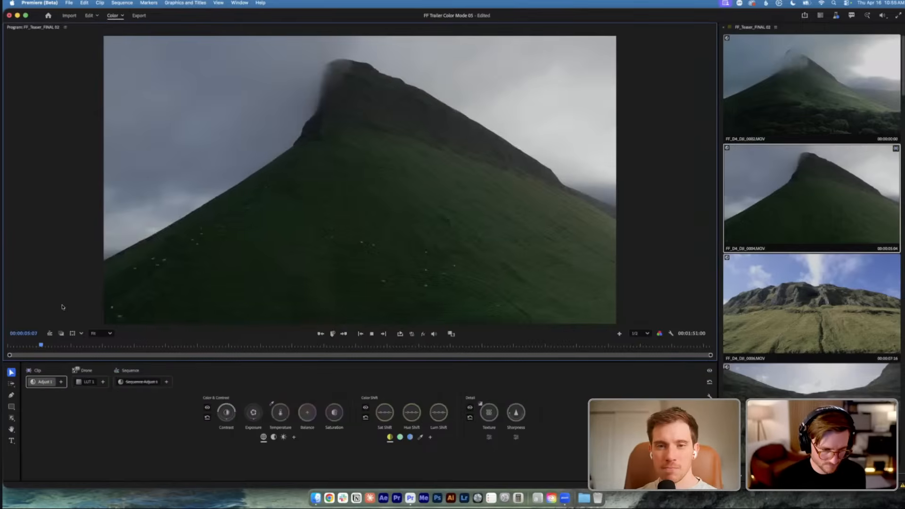
key("grave")
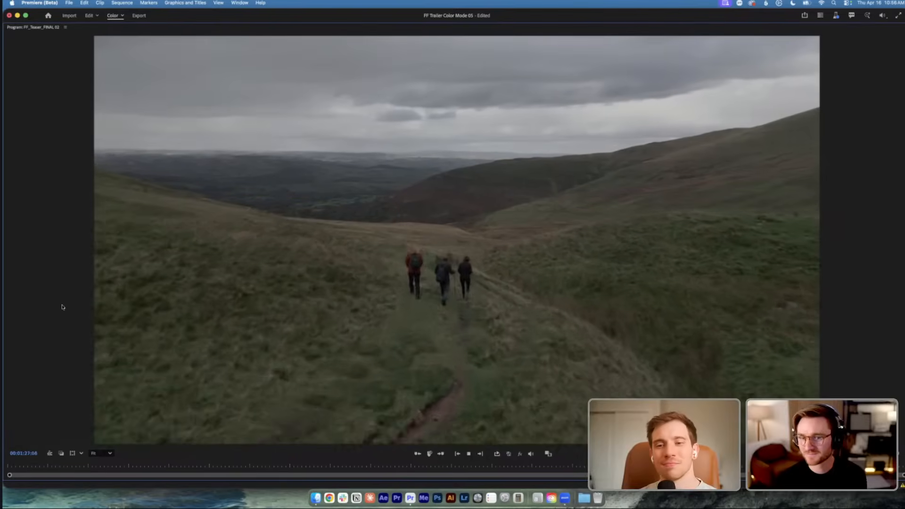
key("grave")
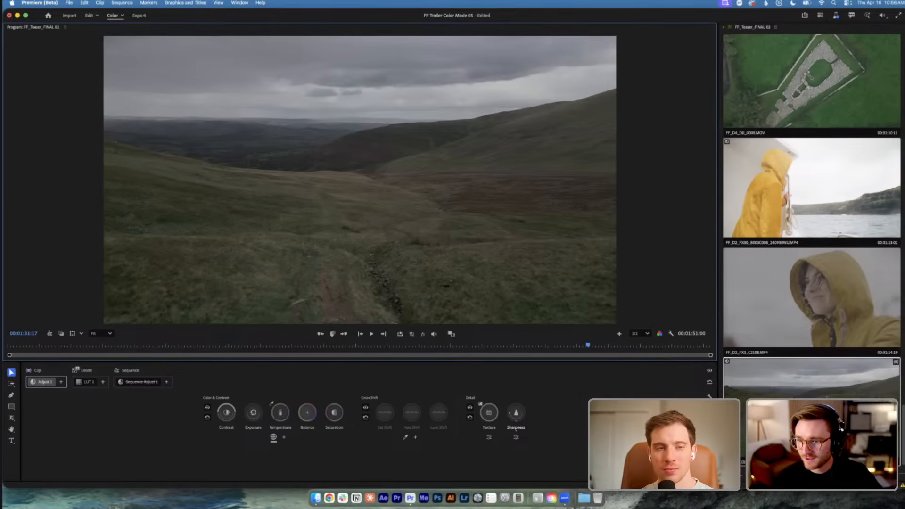
Open the stone-hole clip and scrub ahead to where the person in the yellow jacket reaches into the puddle
scroll(819, 240, "up", 3)
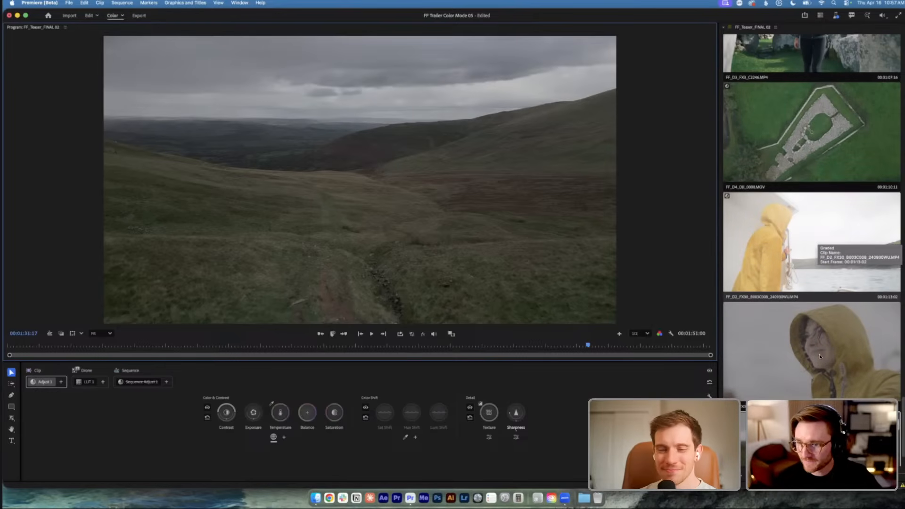
scroll(804, 241, "up", 8)
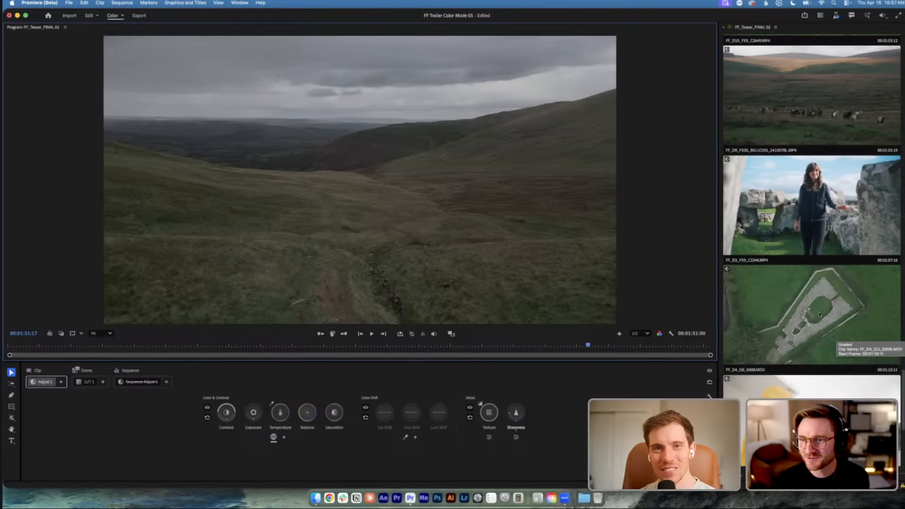
scroll(819, 316, "up", 10)
left_click(827, 275)
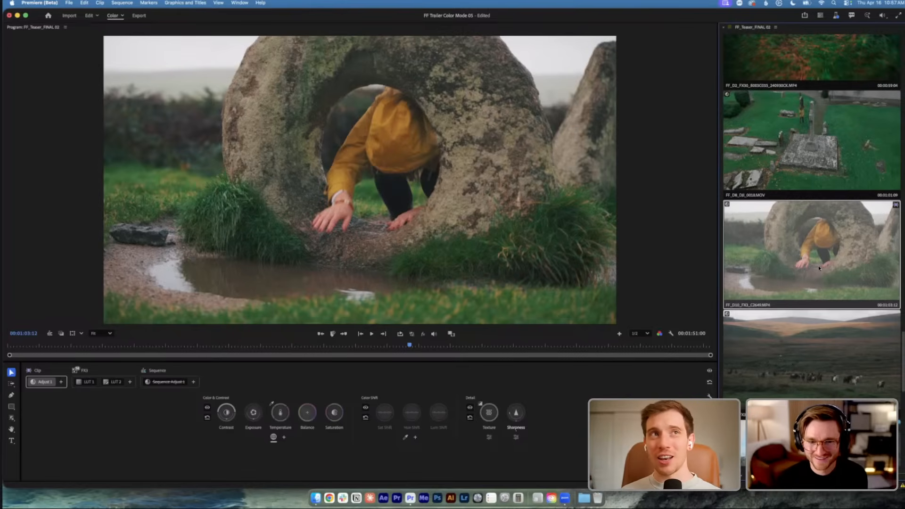
left_click_drag(410, 345, 415, 346)
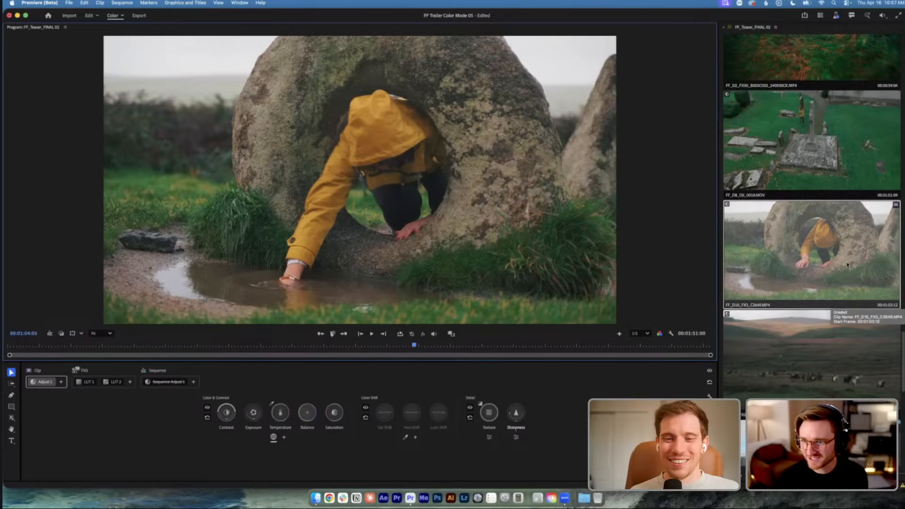
scroll(846, 265, "up", 2)
scroll(847, 264, "up", 10)
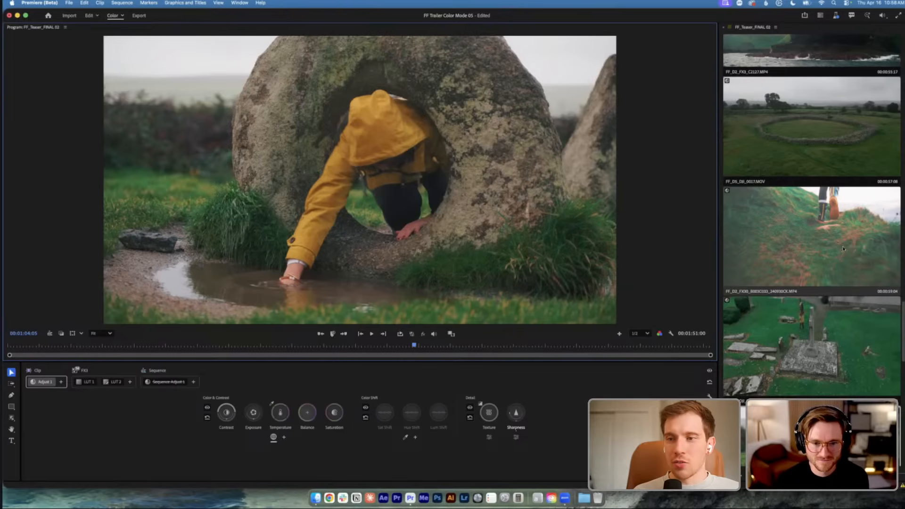
scroll(842, 251, "down", 10)
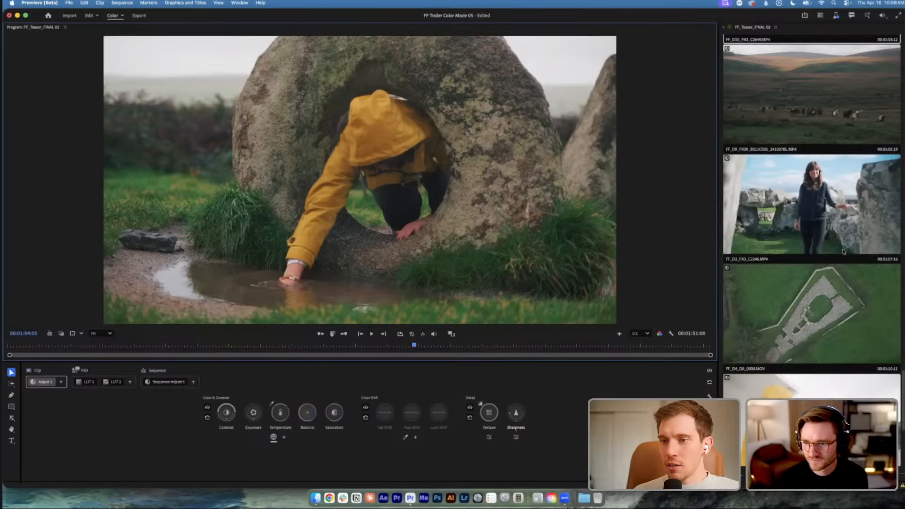